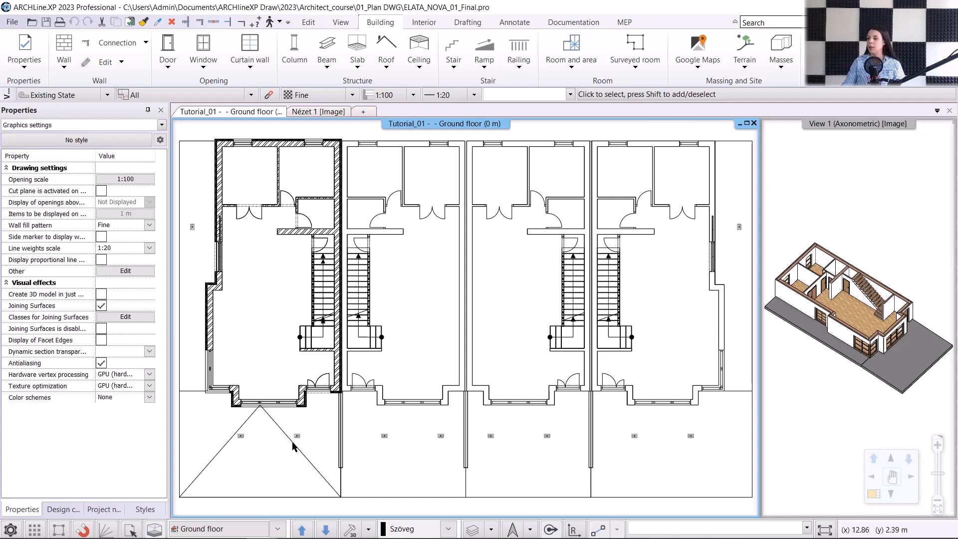
- Display the Project navigator, bring up the axonometric 3D view and return to the ground floor plan
click(103, 509)
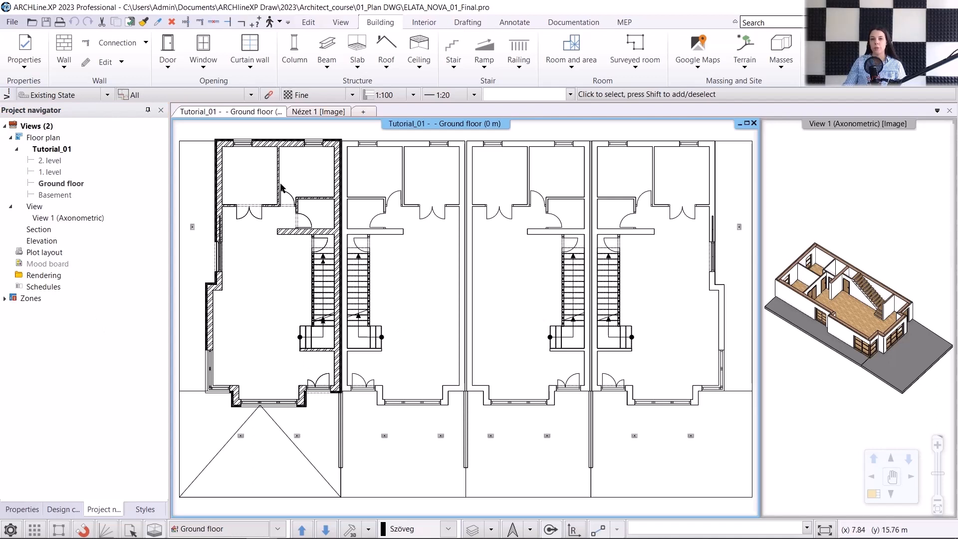
click(306, 114)
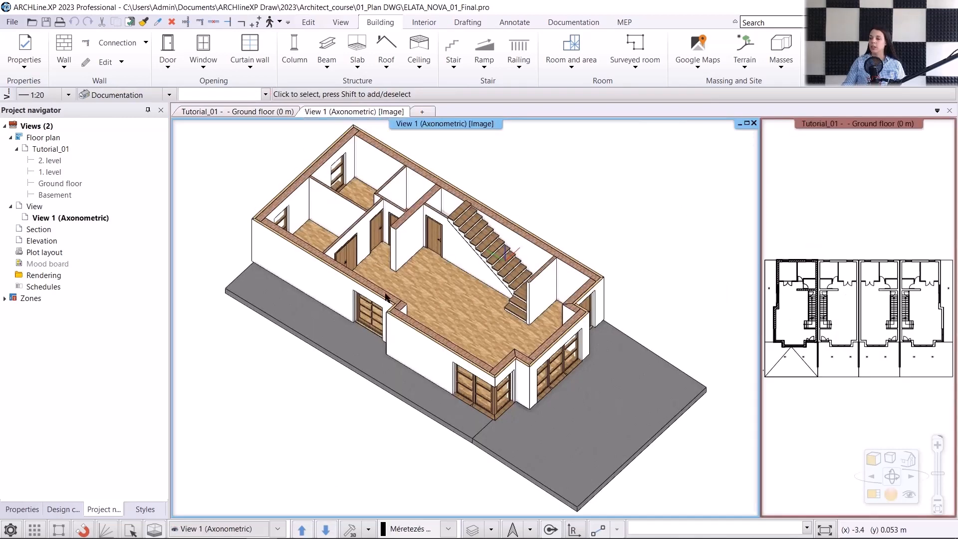
click(239, 114)
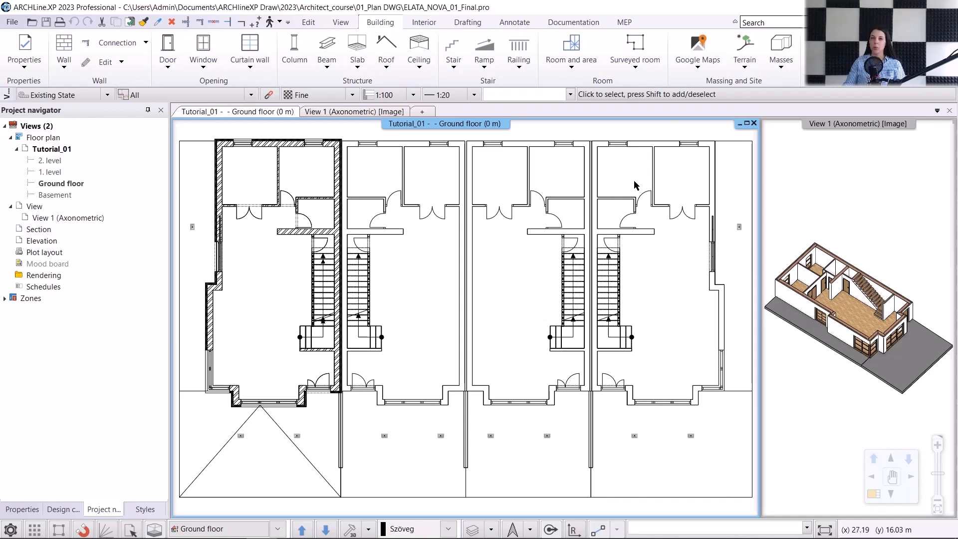
- Review the graphics settings of the floor plan and axonometric views, and the properties of the left unit's upper-left exterior wall
click(21, 510)
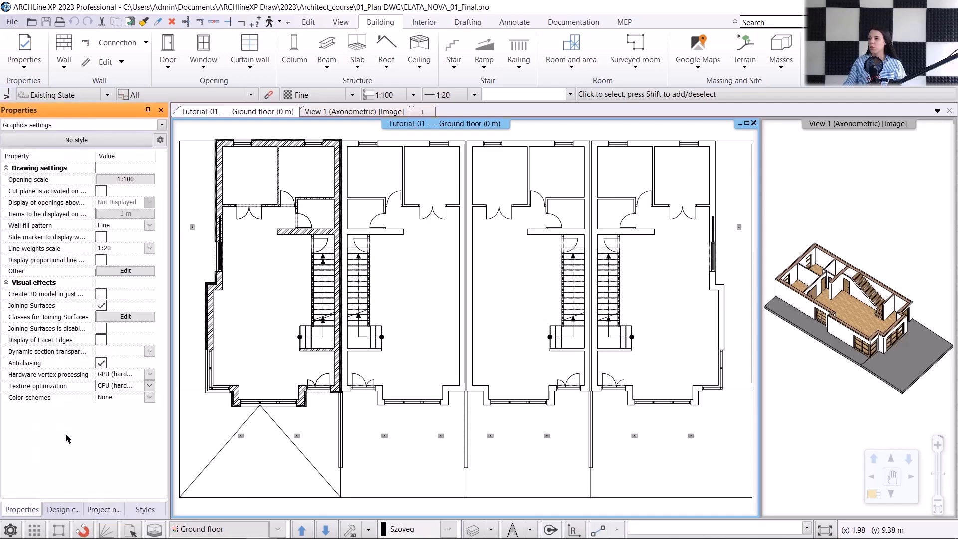
click(829, 408)
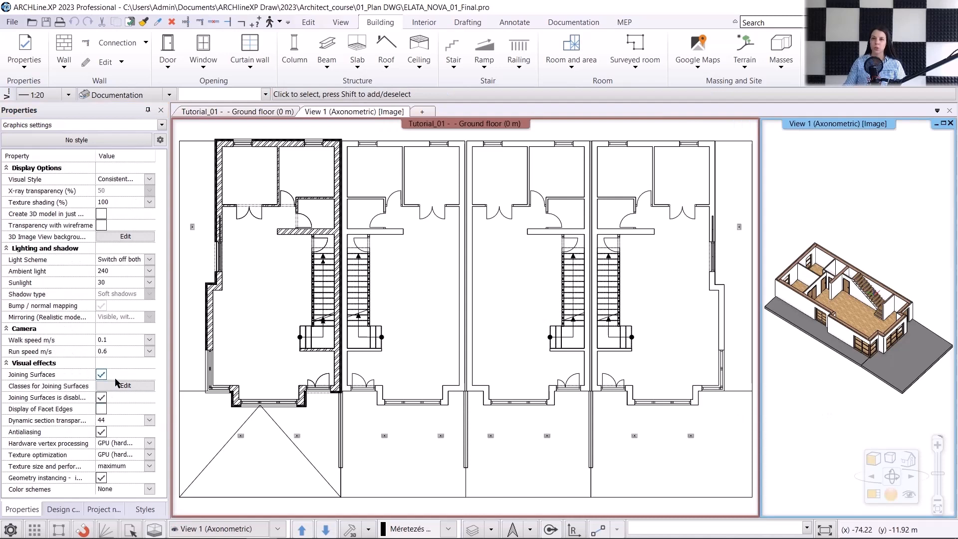
click(273, 418)
click(225, 218)
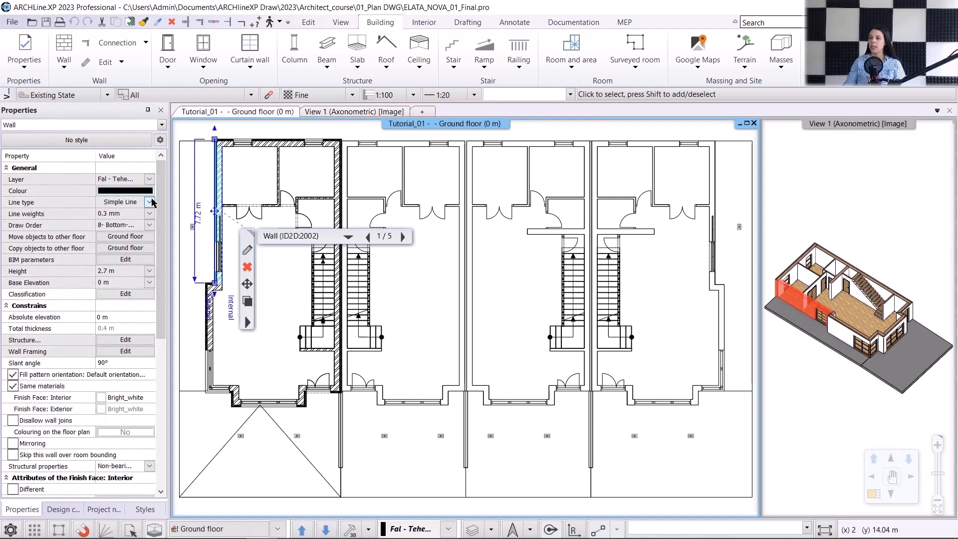
scroll(157, 236, down, 10)
scroll(156, 243, up, 10)
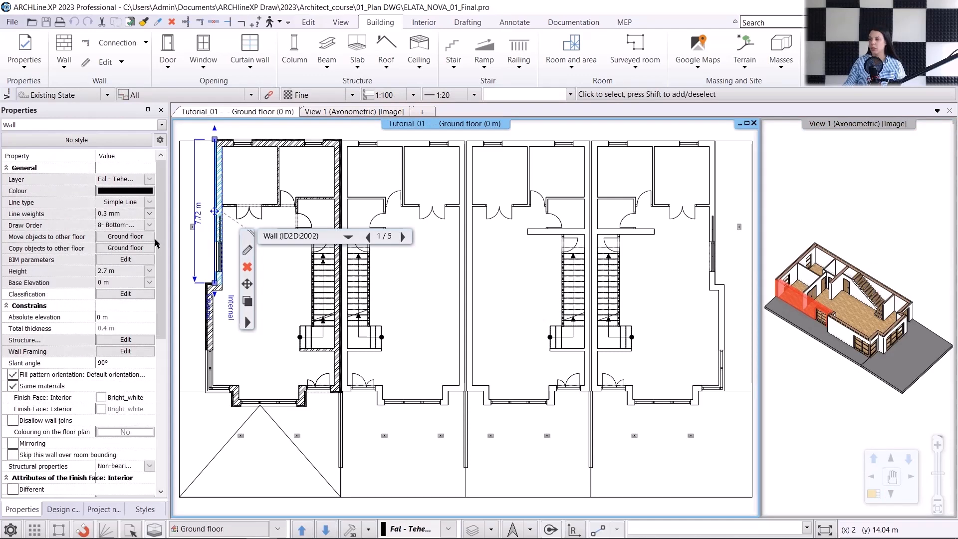
click(521, 284)
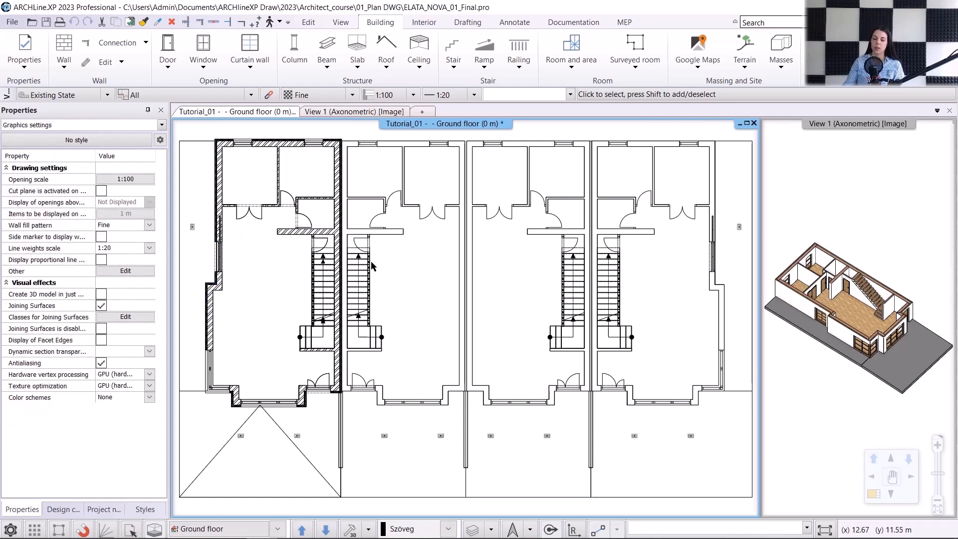
- Look over the Design center categories and the project file commands, leaving the project as it is
click(63, 509)
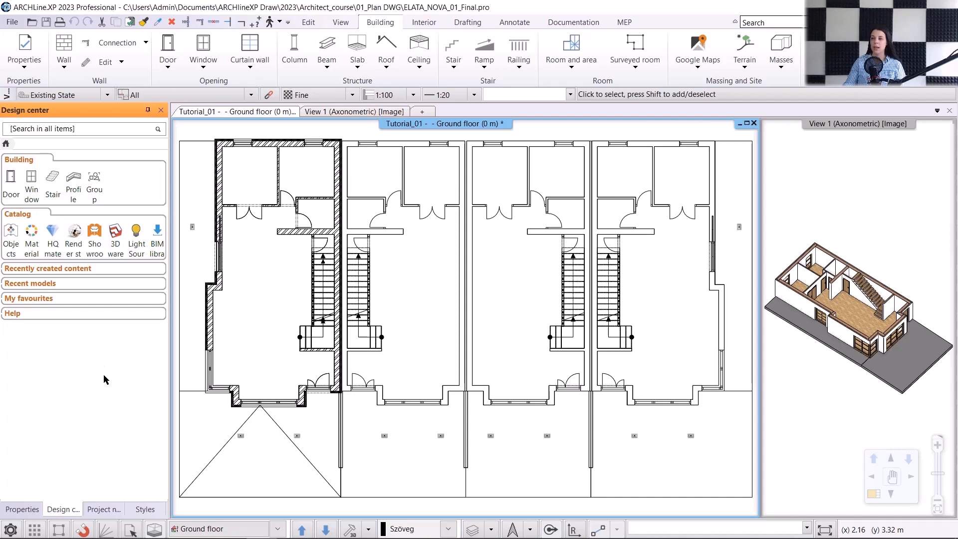
click(10, 22)
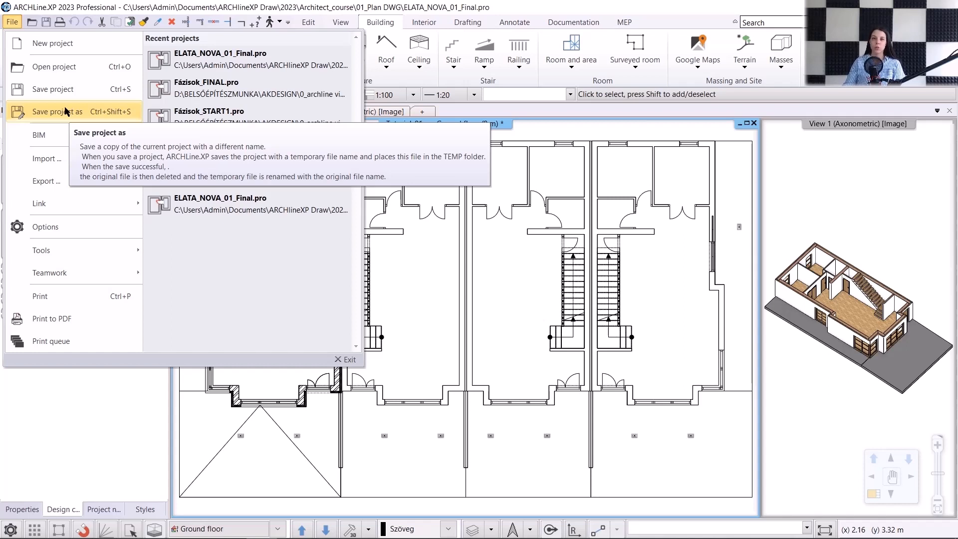
right_click(428, 284)
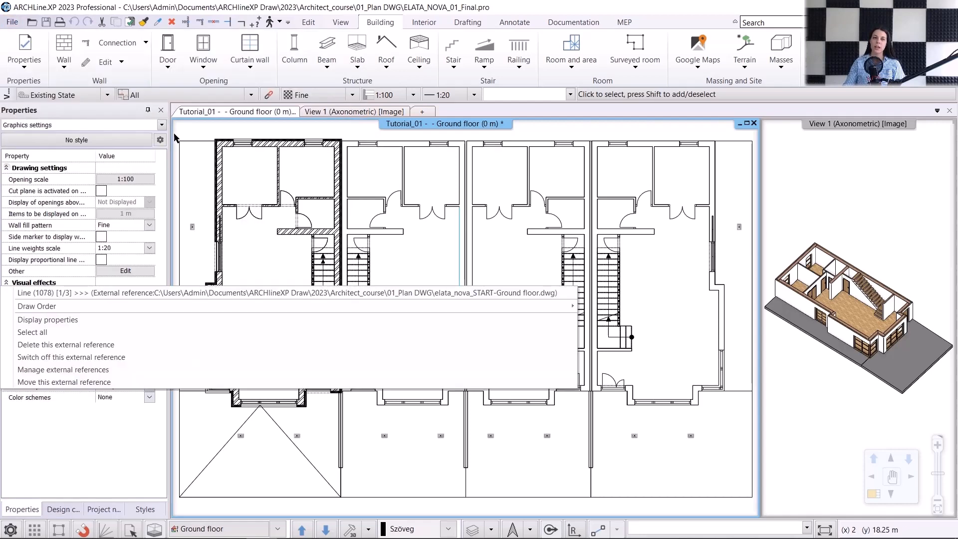
key(Escape)
- Close Properties, the Design center and the Project navigator so that only Styles stays docked
click(161, 110)
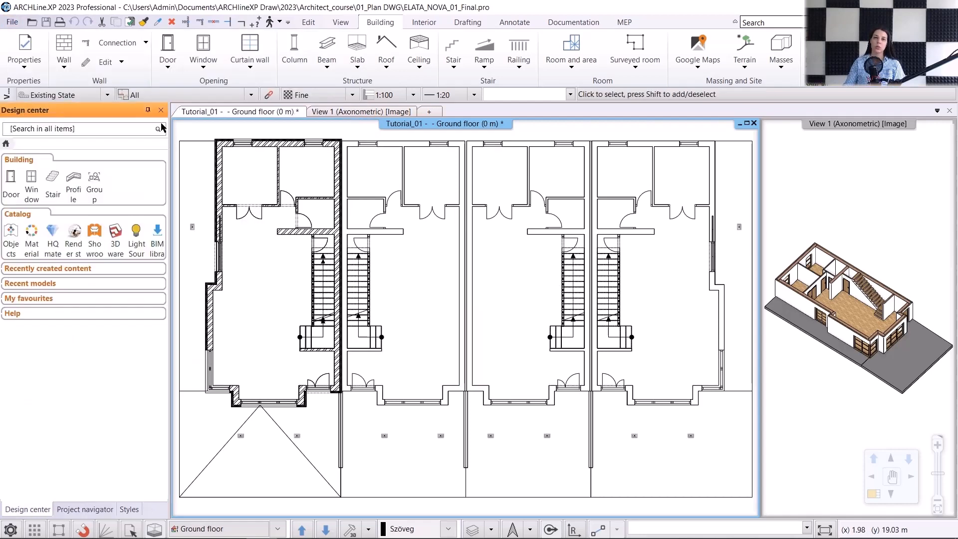
click(161, 110)
click(160, 109)
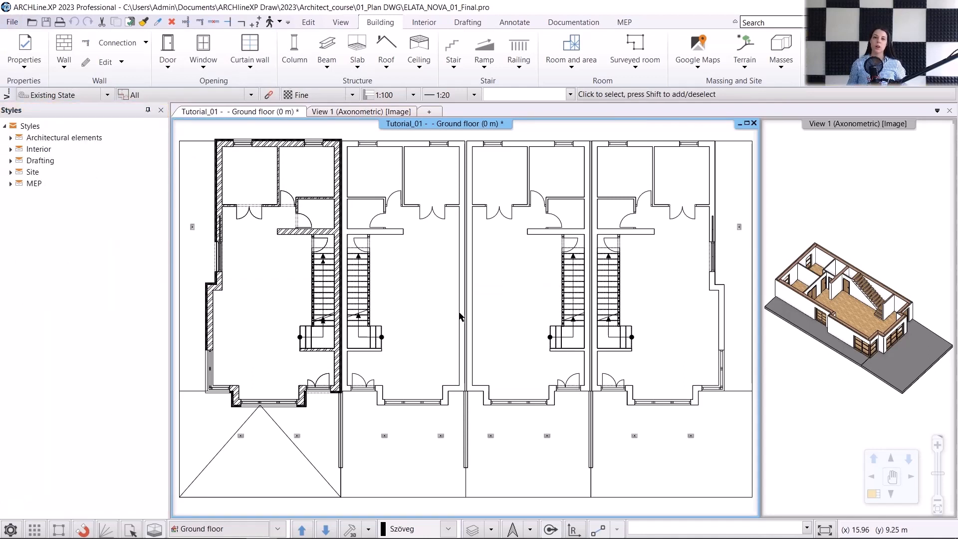
- Reset the user interface layout to the factory default
click(357, 24)
click(795, 55)
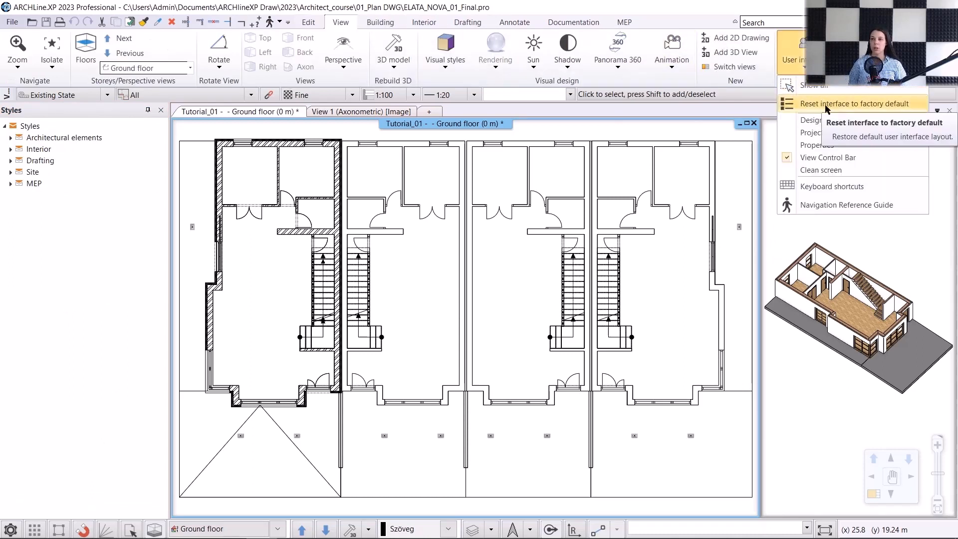
right_click(867, 53)
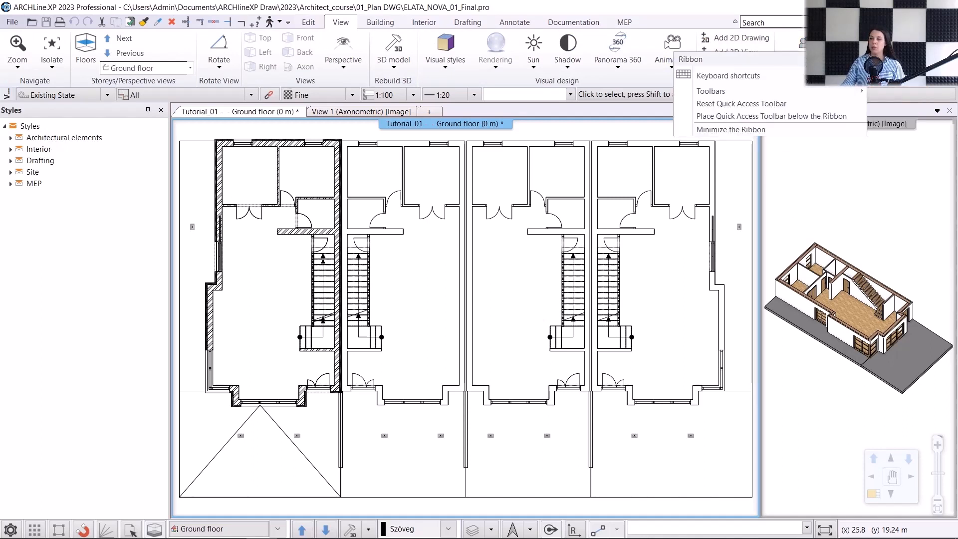
mouse_move(783, 91)
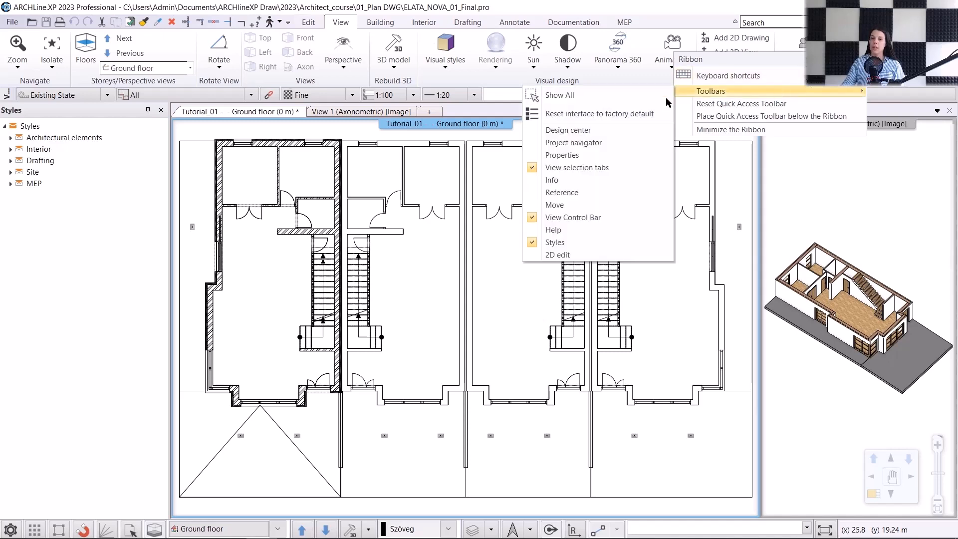
click(590, 117)
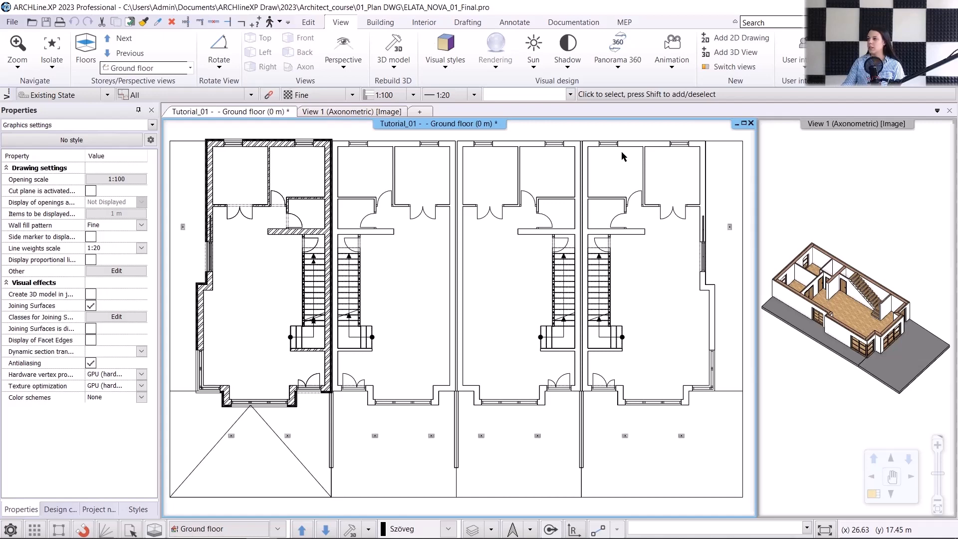
- Examine the ground floor plan close up and from afar, finishing with the whole drawing fitted in the view
scroll(481, 317, down, 2)
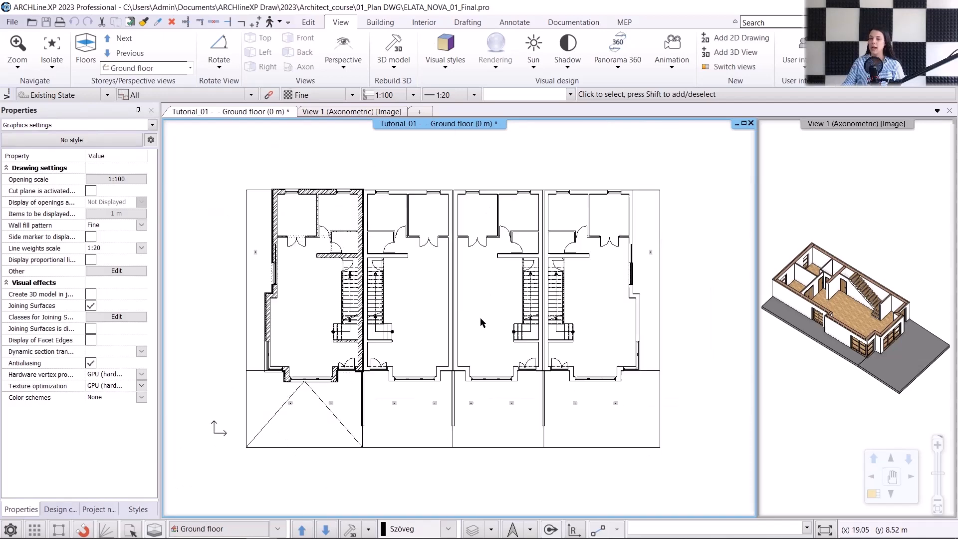
scroll(481, 318, up, 5)
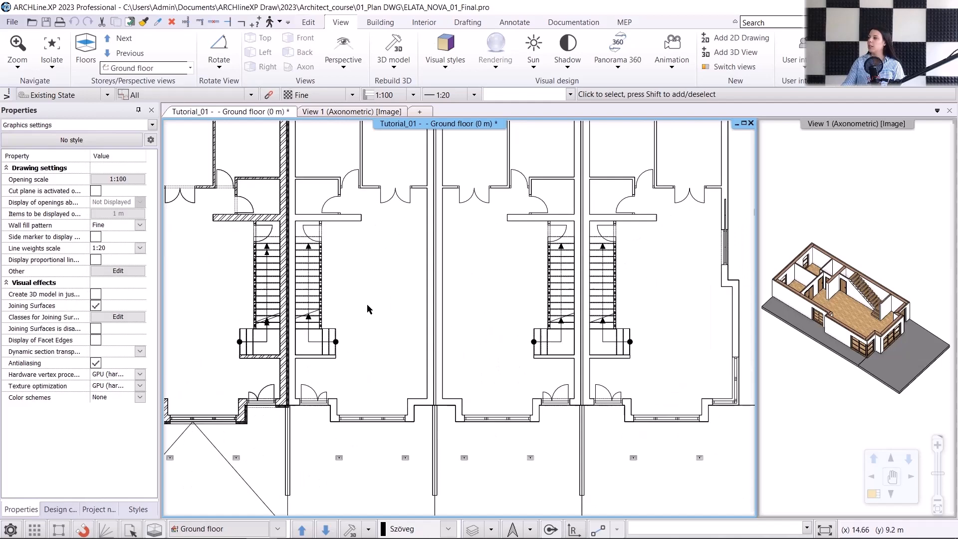
scroll(368, 309, down, 4)
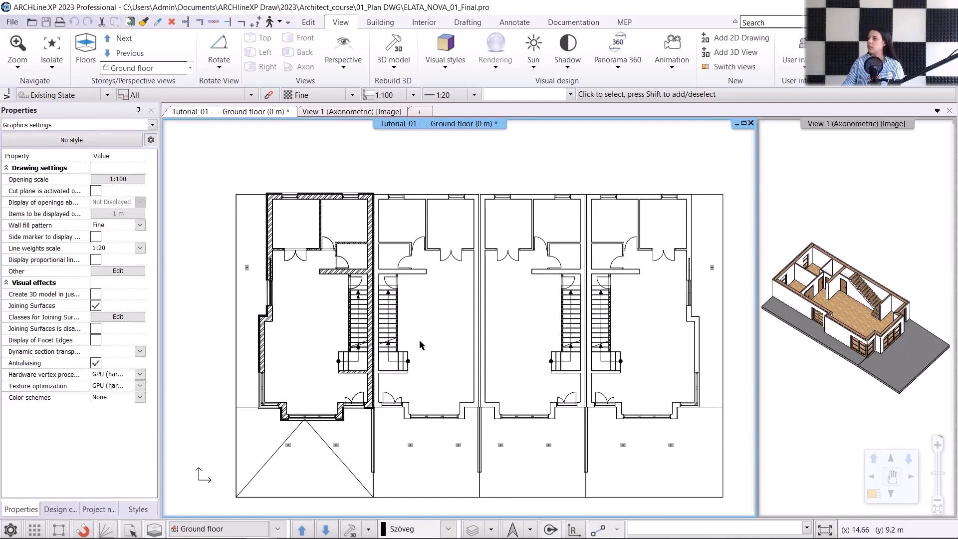
scroll(420, 344, down, 3)
scroll(417, 343, up, 2)
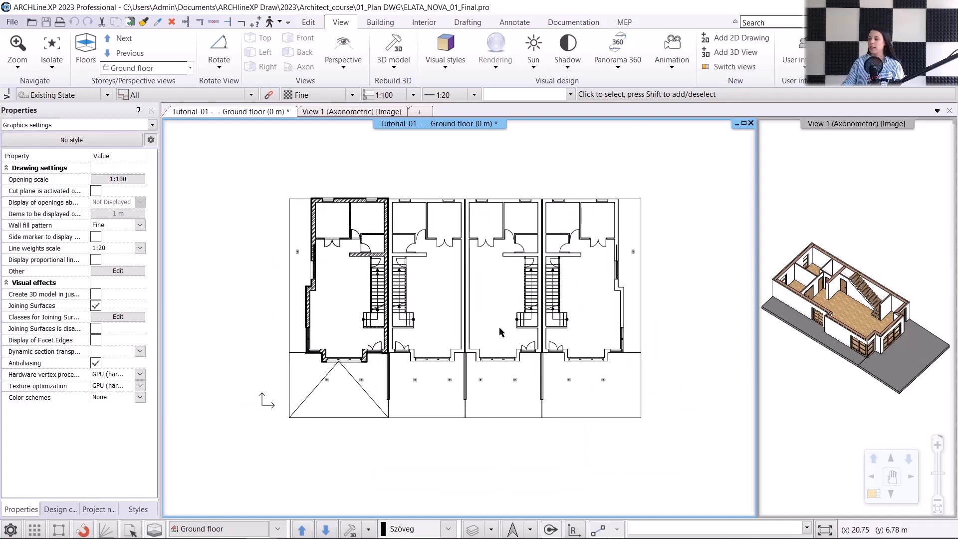
scroll(500, 329, up, 2)
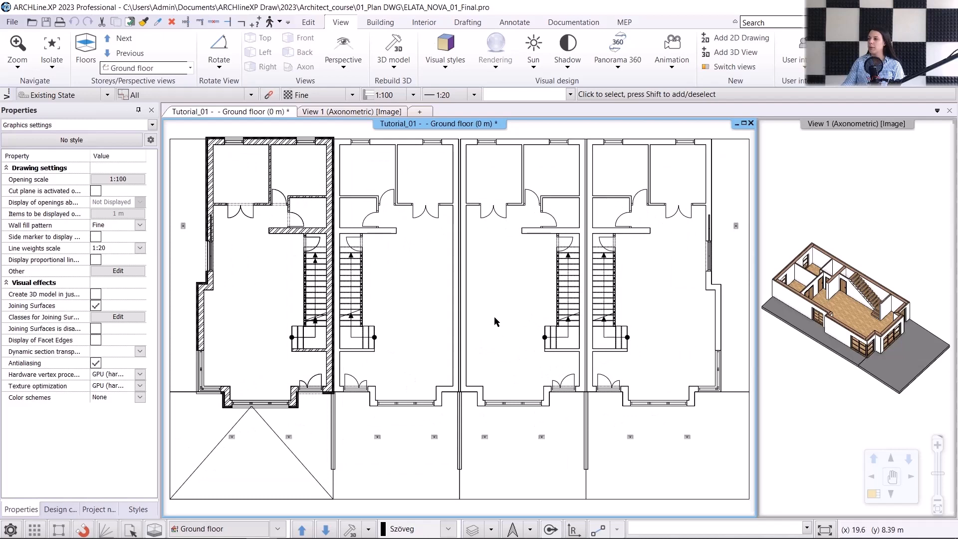
mouse_move(487, 278)
middle_down()
mouse_move(413, 279)
mouse_move(494, 375)
mouse_move(539, 359)
mouse_move(494, 349)
mouse_move(483, 278)
middle_up()
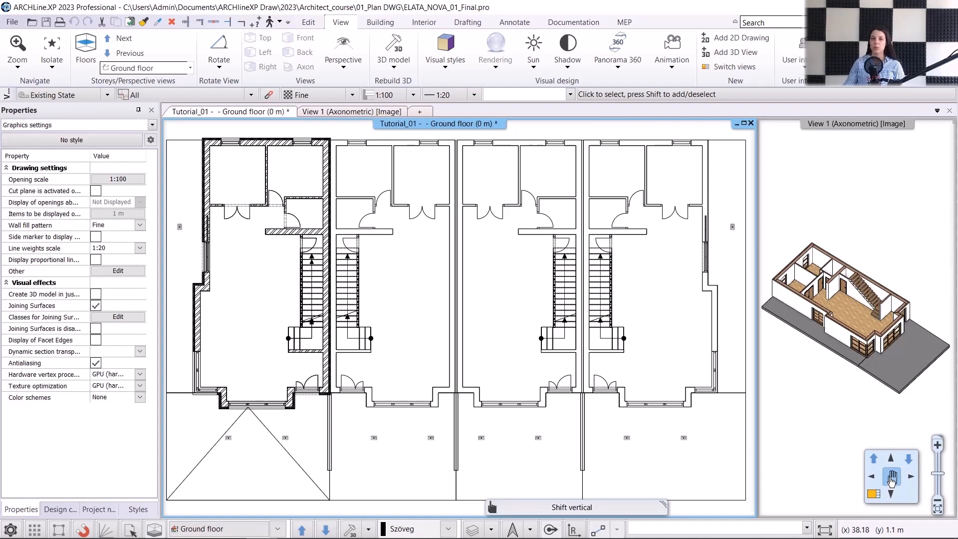
mouse_move(892, 482)
mouse_down()
mouse_move(847, 475)
mouse_move(879, 494)
mouse_move(907, 451)
mouse_move(821, 463)
mouse_move(882, 502)
mouse_move(899, 480)
mouse_move(873, 488)
mouse_move(885, 494)
mouse_up()
drag(941, 477, 945, 486)
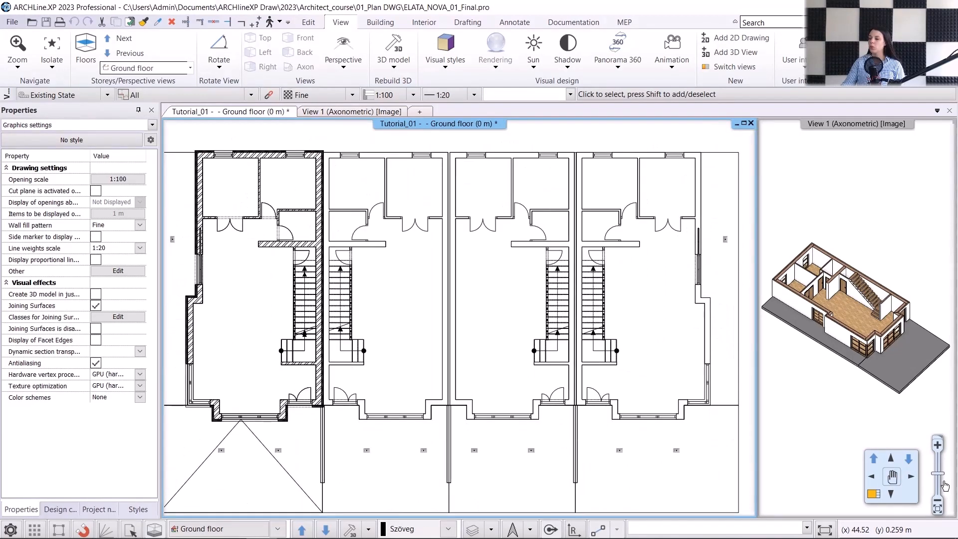
click(937, 510)
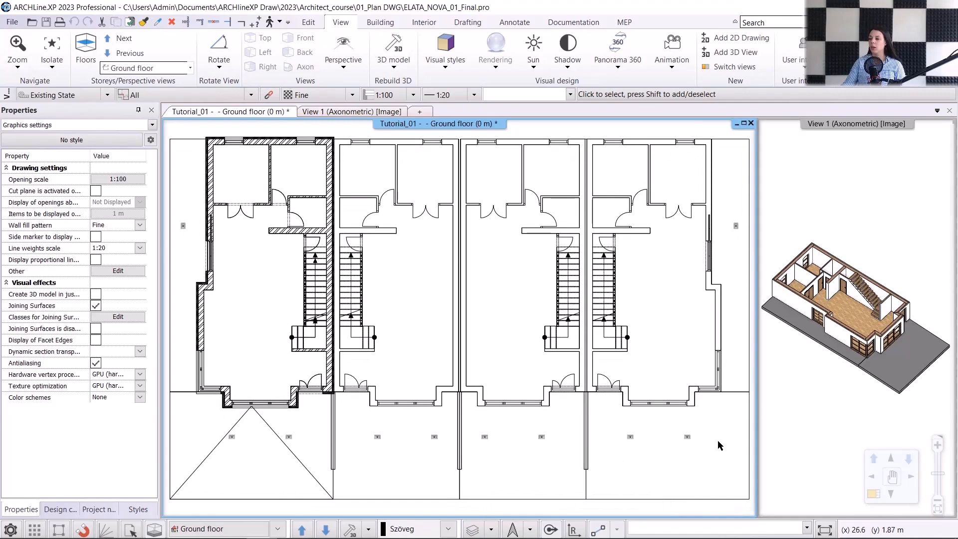
- Inspect the house model in the axonometric view at different zoom levels and from a lower viewing angle
click(322, 116)
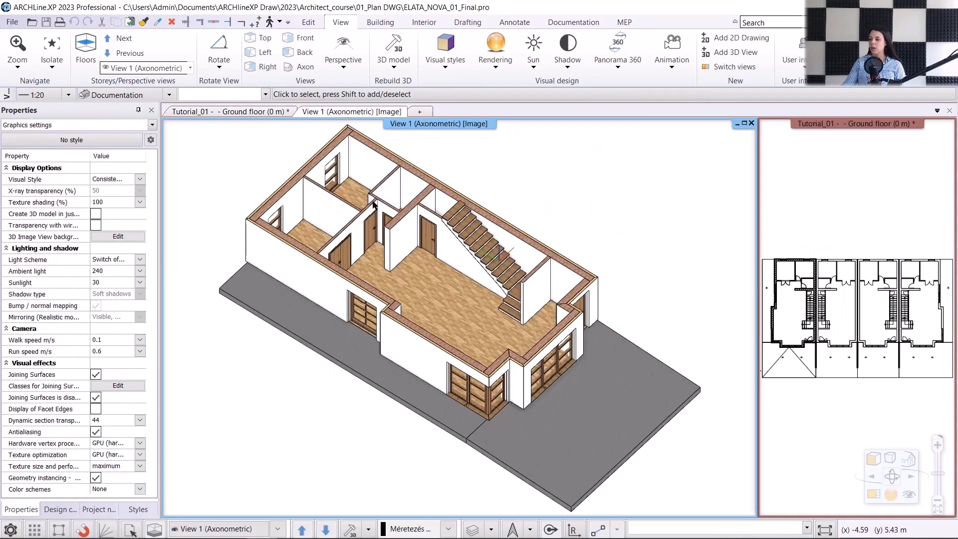
scroll(452, 293, up, 3)
scroll(451, 290, down, 5)
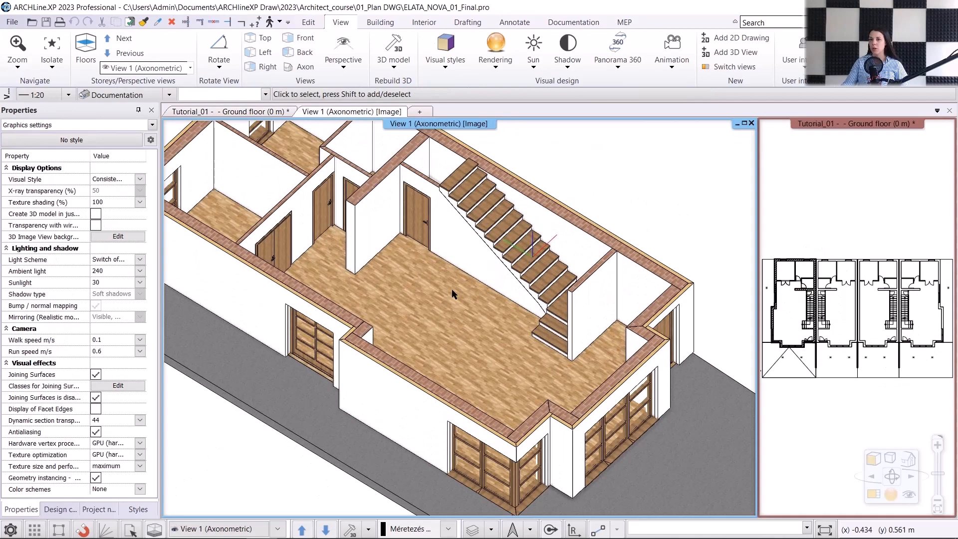
scroll(462, 303, down, 1)
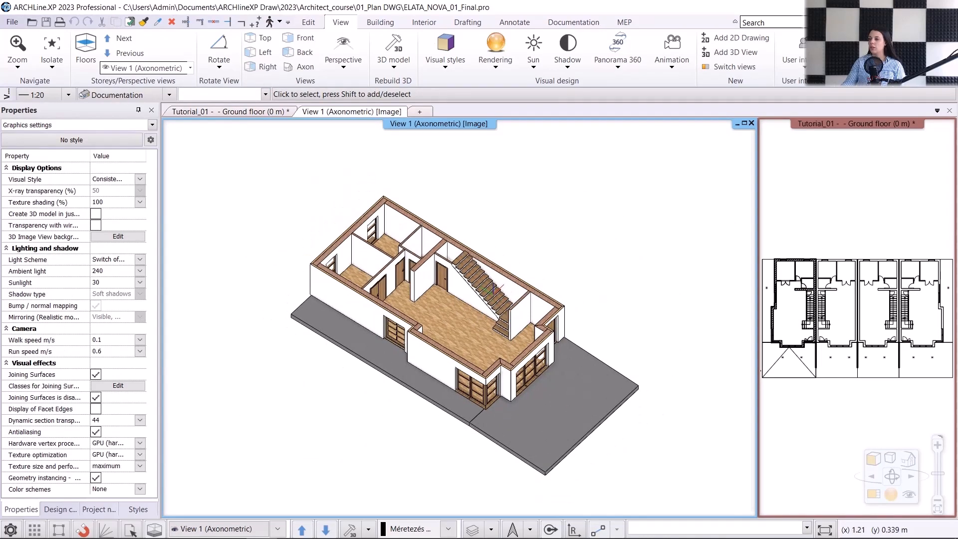
middle_drag(494, 290, 425, 377)
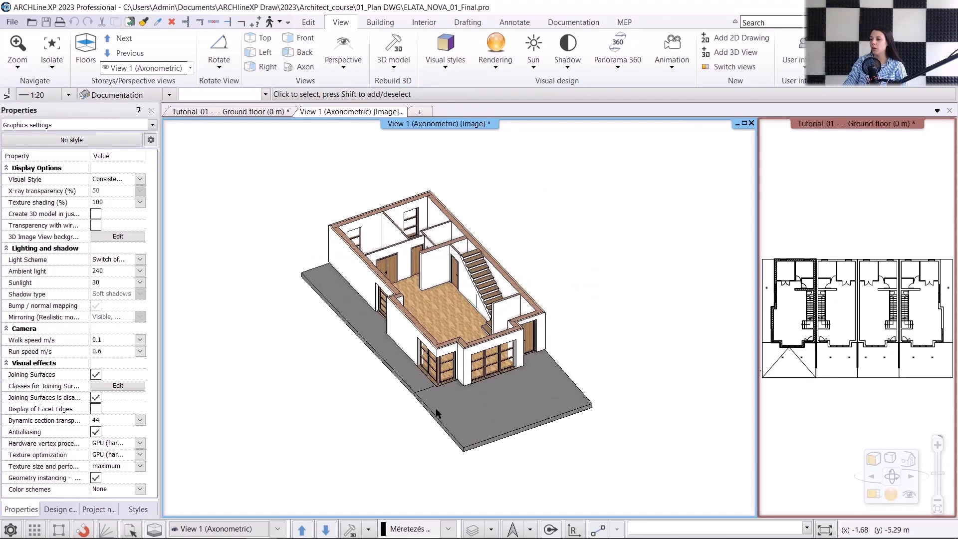
middle_drag(437, 414, 397, 433)
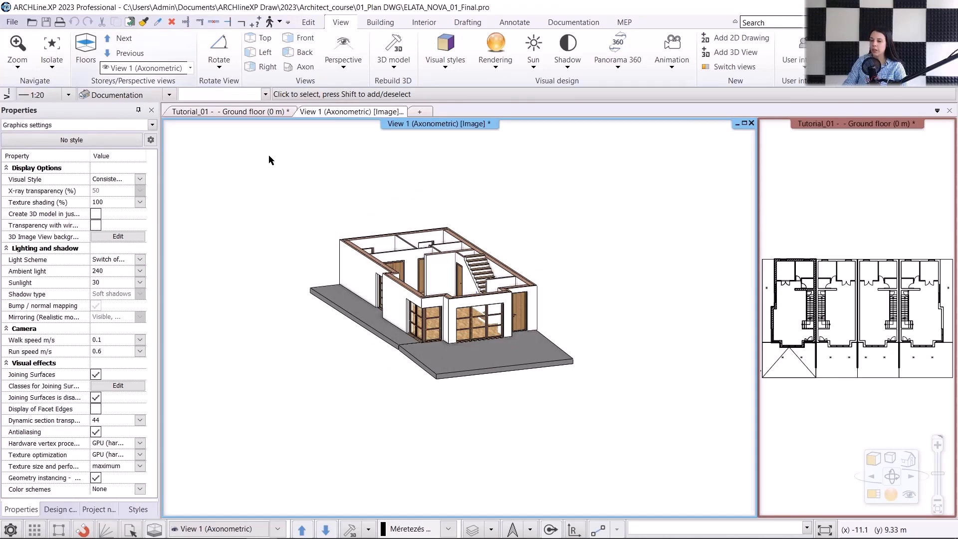
- Create a new empty project, discarding the open project's changes and accepting the default project properties
click(14, 24)
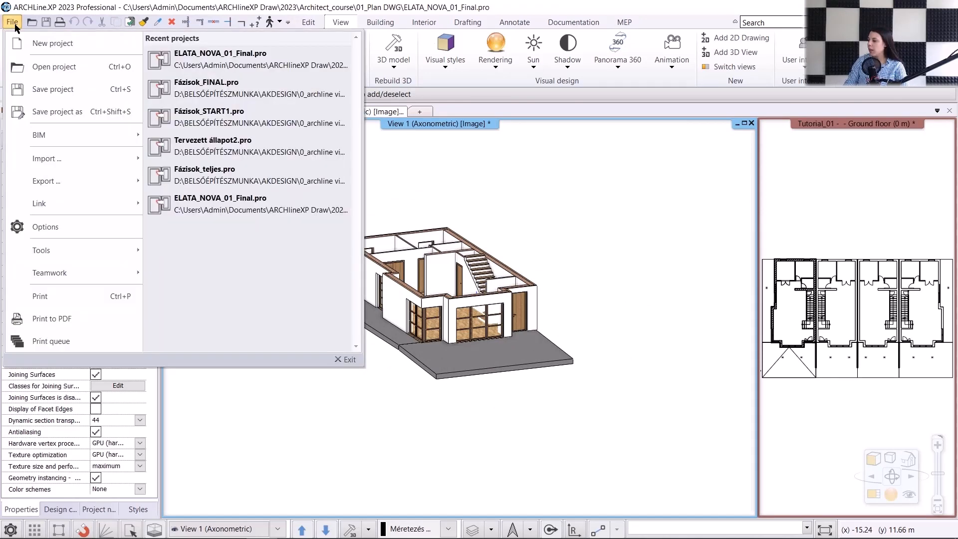
click(46, 44)
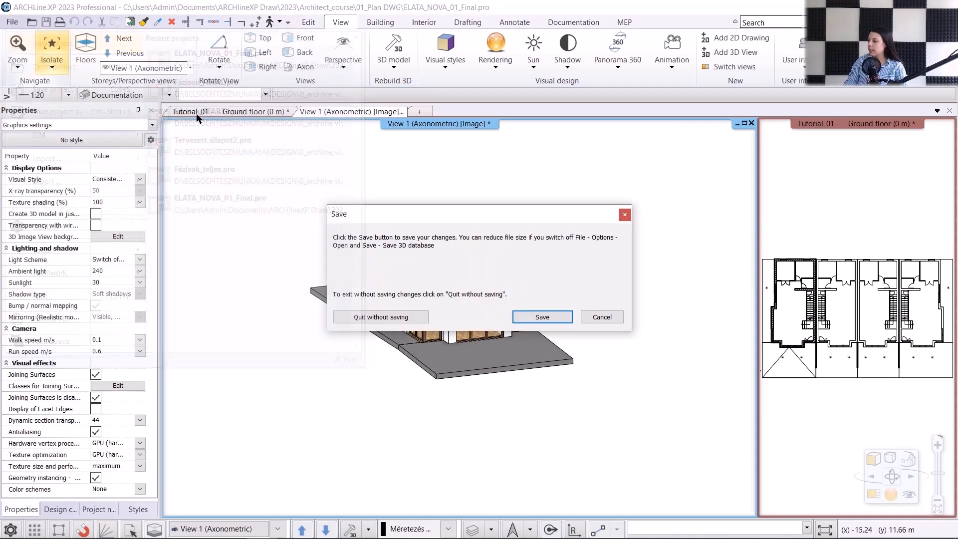
click(402, 320)
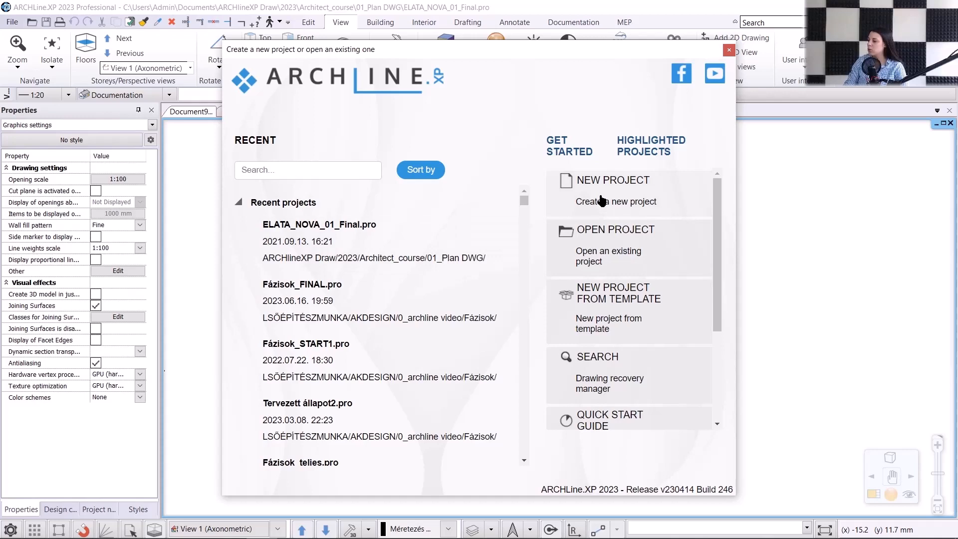
click(602, 201)
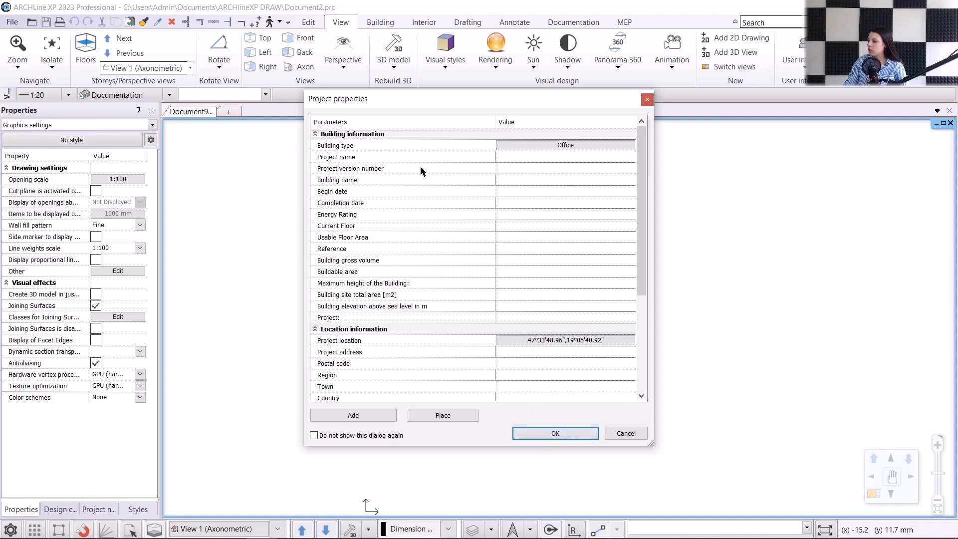
click(567, 440)
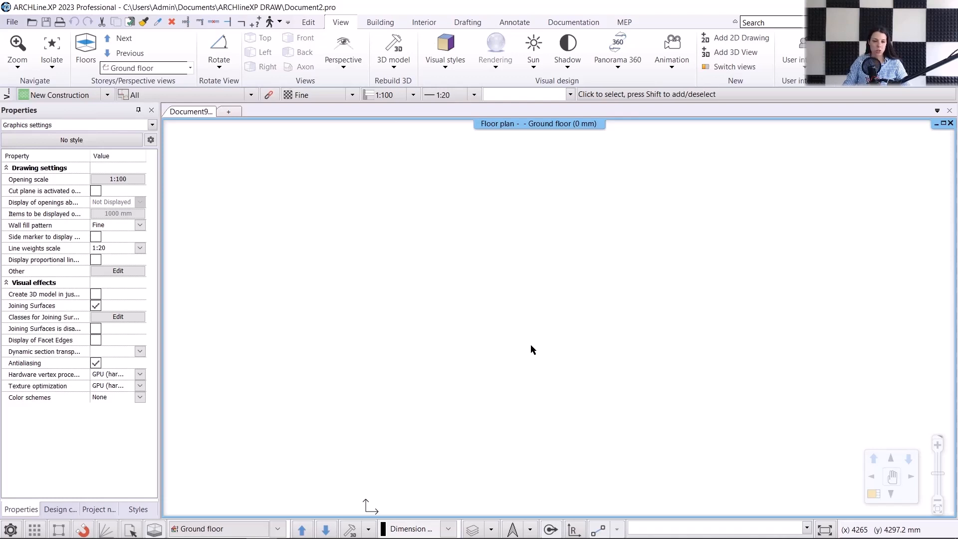
- Link the CAD drawing elata_nova_START-Ground floor from the 01_Plan DWG folder to the project
click(12, 22)
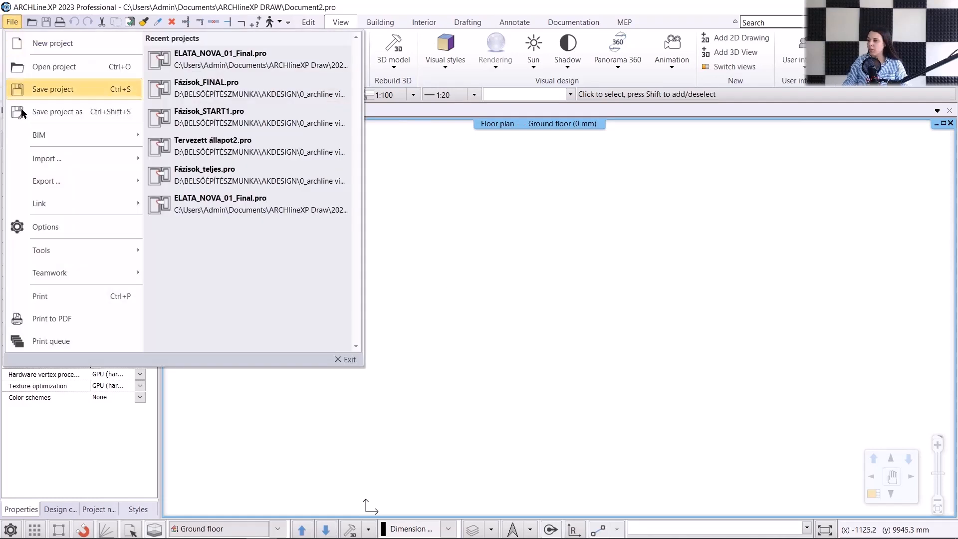
mouse_move(52, 204)
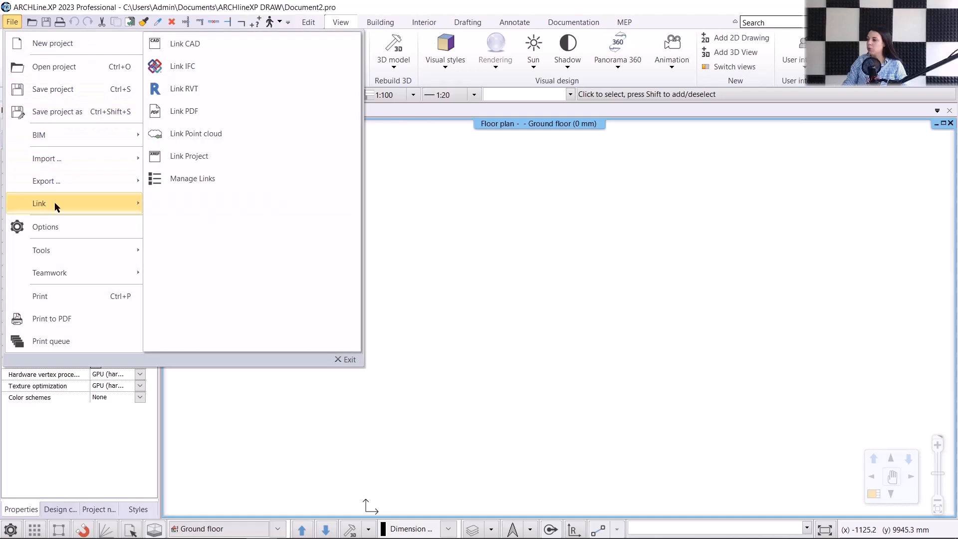
click(210, 45)
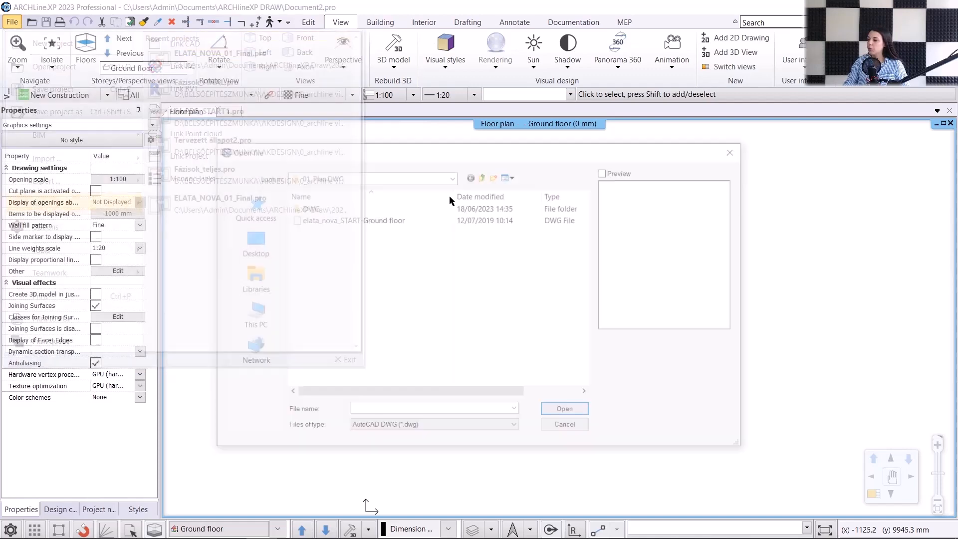
click(388, 221)
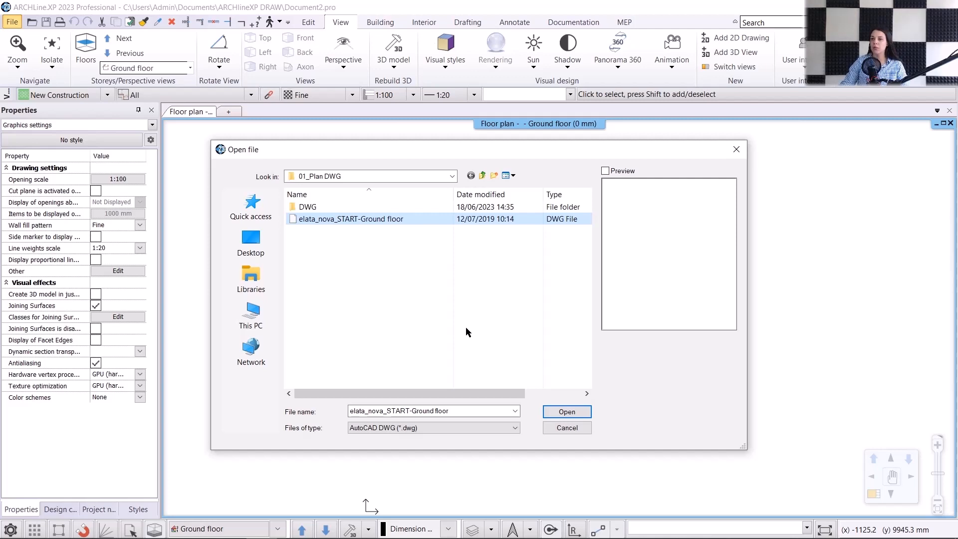
click(564, 410)
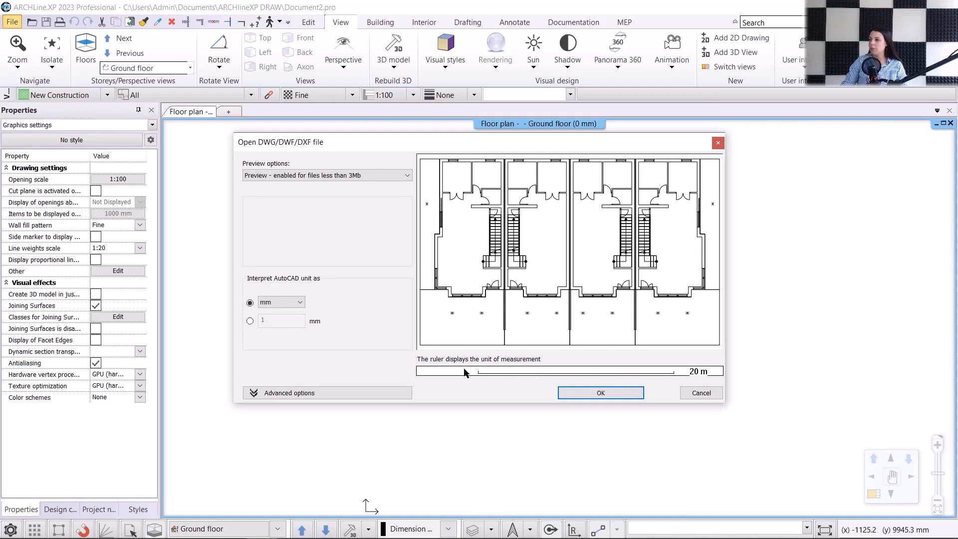
- Interpret the AutoCAD unit as mm and insert the drawing automatically at its original coordinates
scroll(671, 315, down, 2)
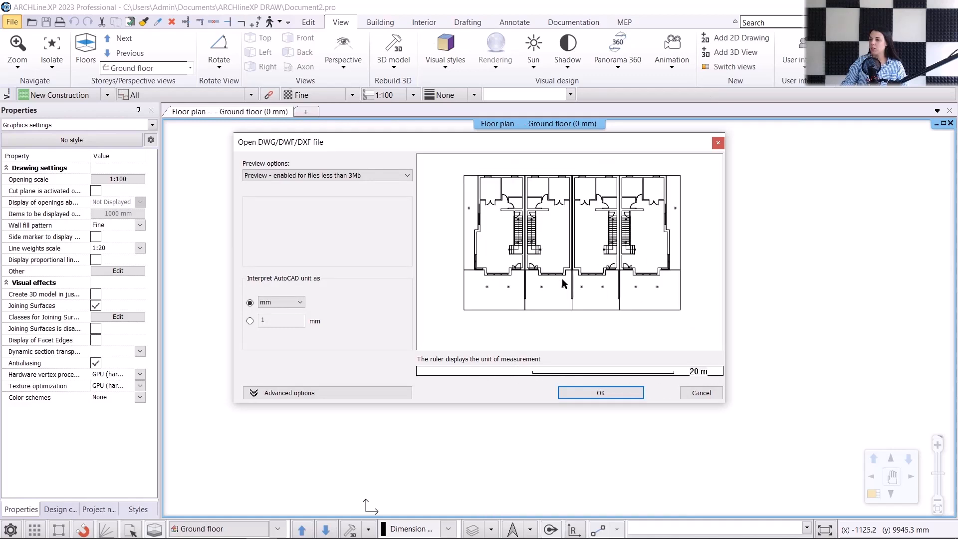
scroll(565, 283, up, 2)
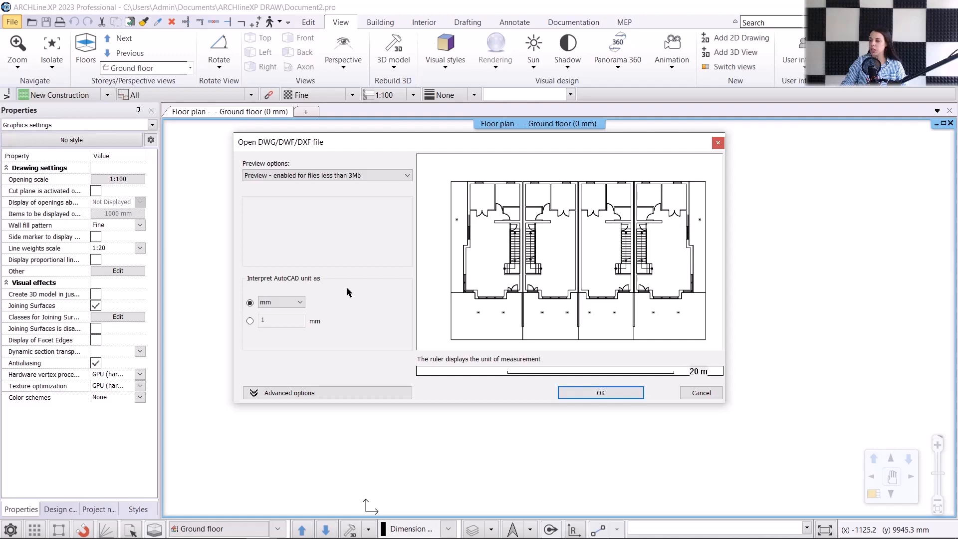
click(301, 302)
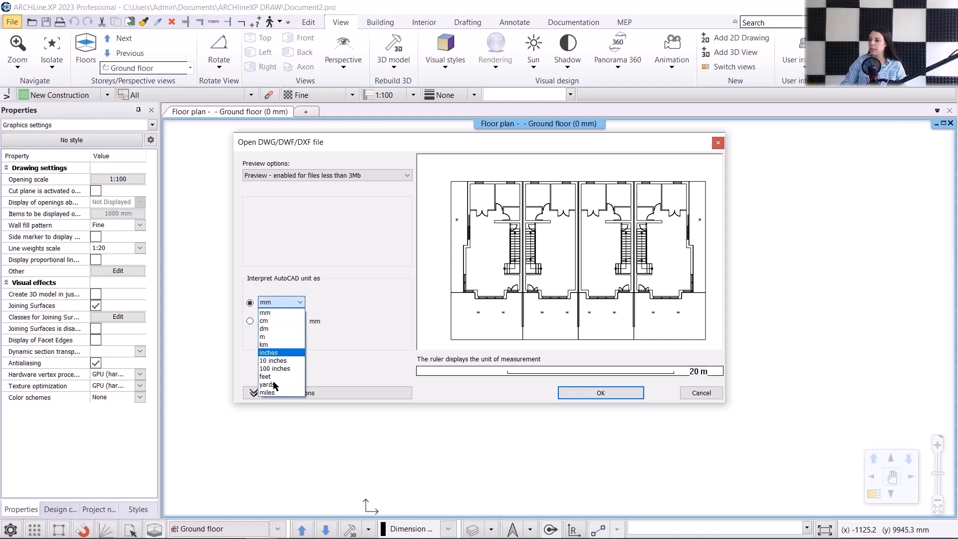
click(270, 313)
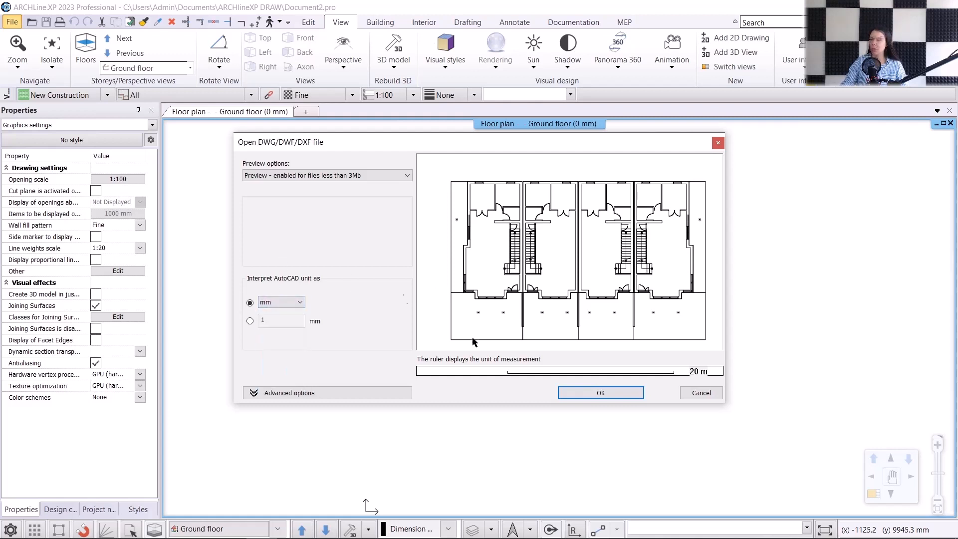
click(601, 393)
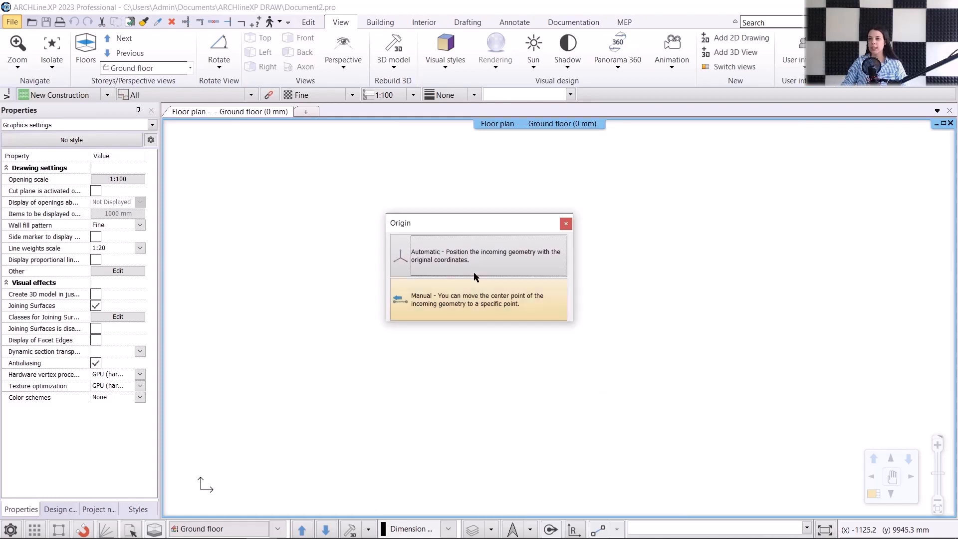
click(498, 261)
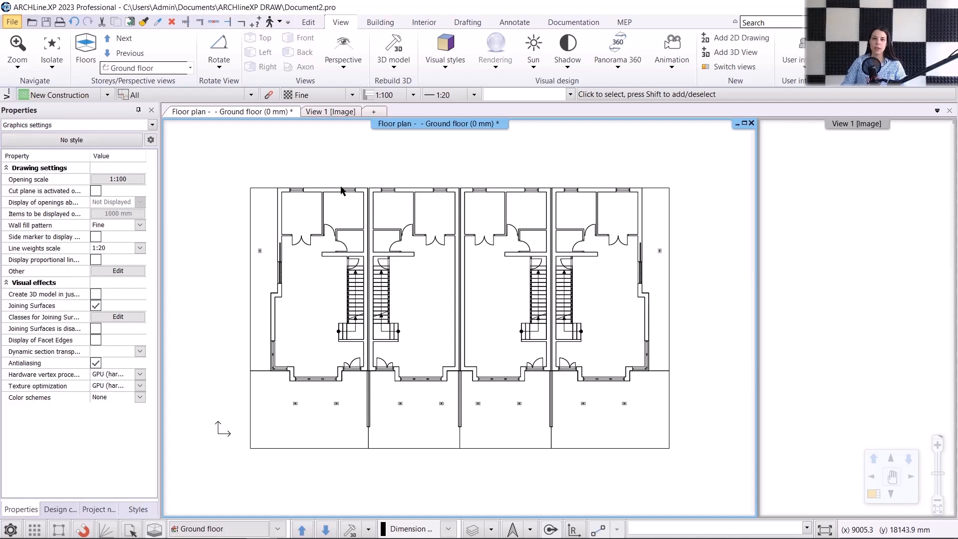
- Measure the width of the leftmost house unit along the outer edge of its top wall, then end the Distance measurement
click(257, 23)
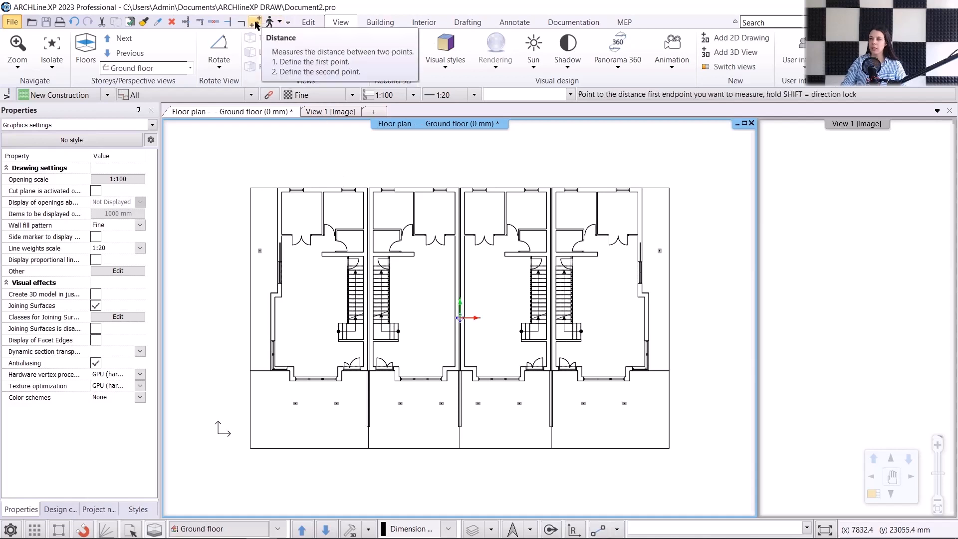
click(513, 23)
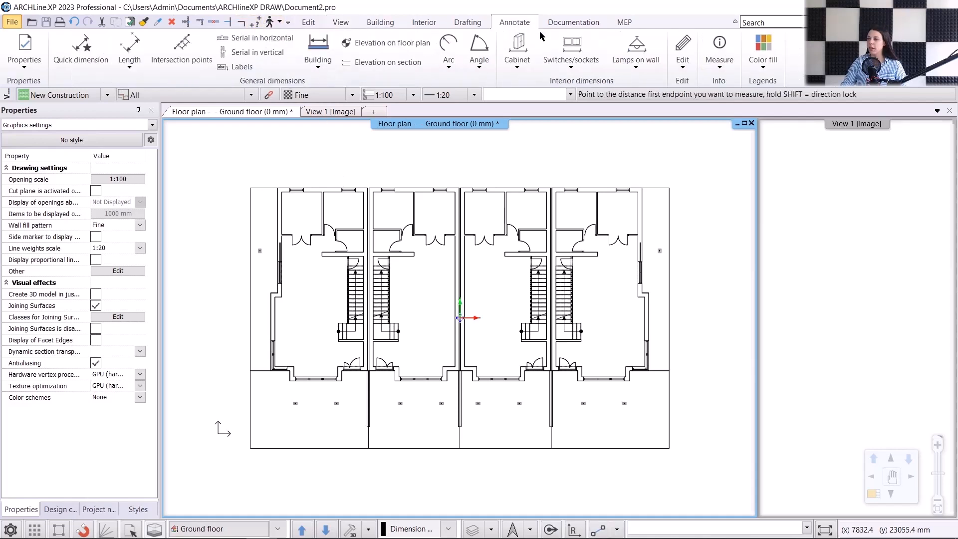
click(719, 53)
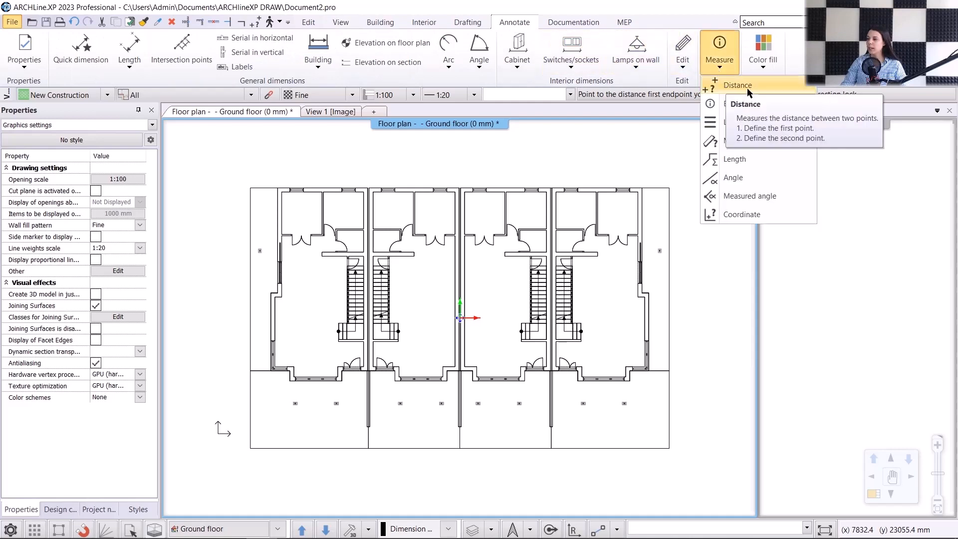
click(738, 85)
click(277, 189)
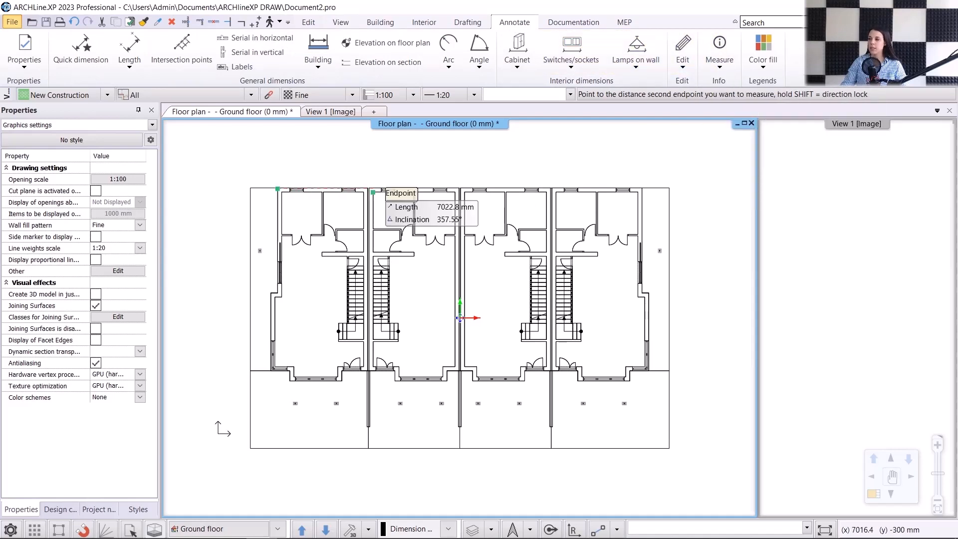
scroll(374, 191, up, 5)
click(433, 289)
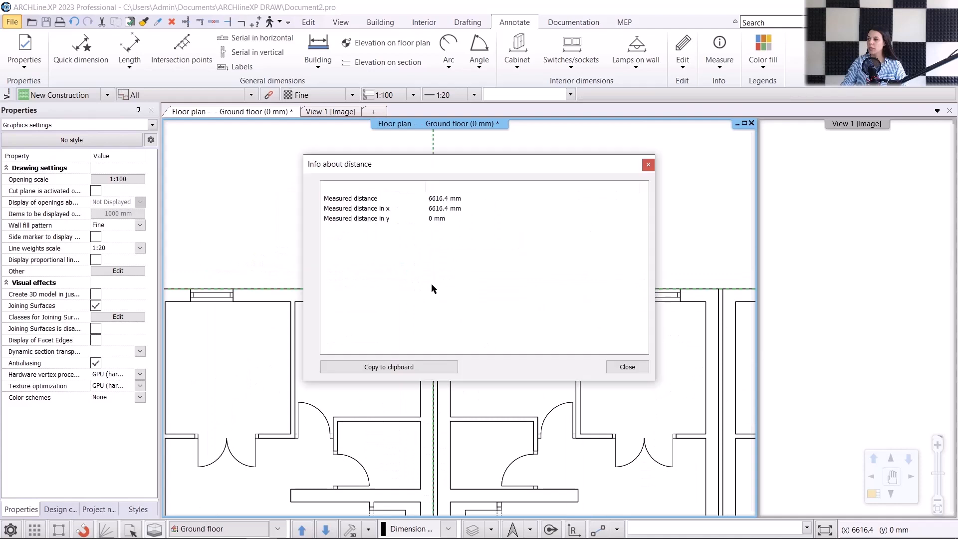
click(628, 367)
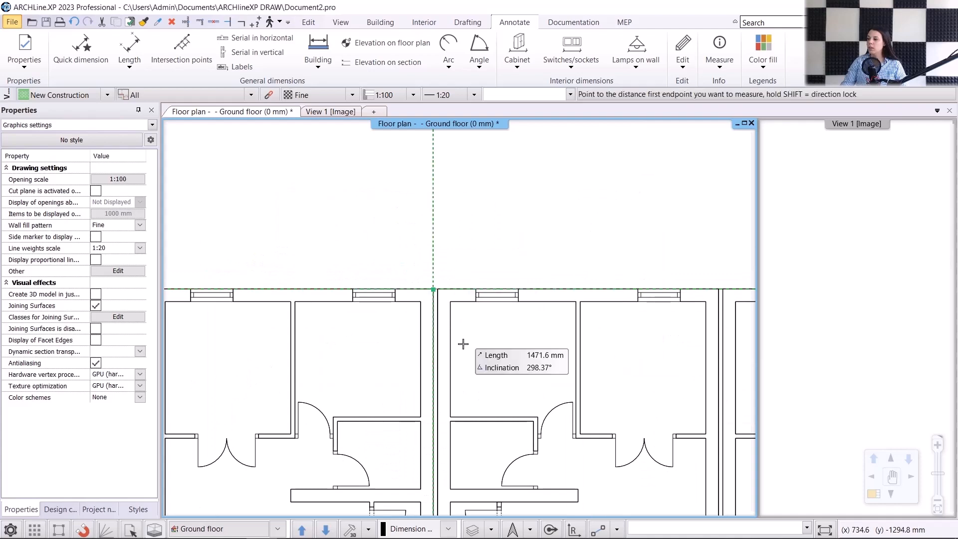
scroll(417, 343, down, 3)
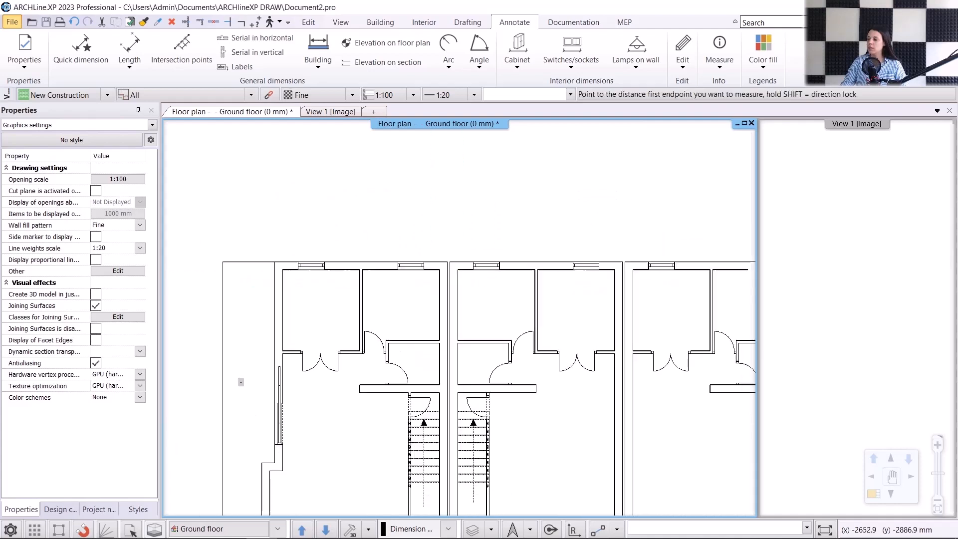
key(Escape)
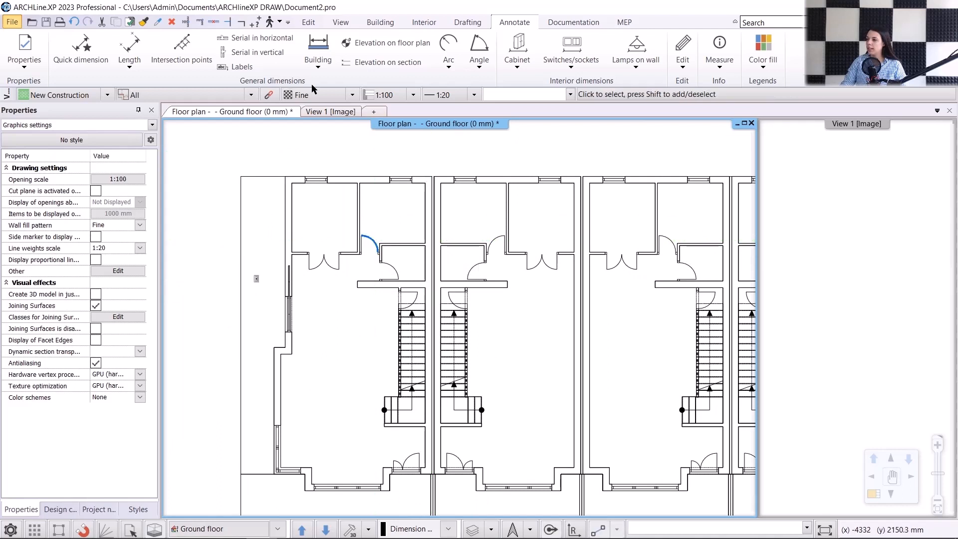
- Create the leftmost unit's top exterior wall with Wall on DWG drawing, from its inner line and the parallel outer line, spanning both windows
click(379, 22)
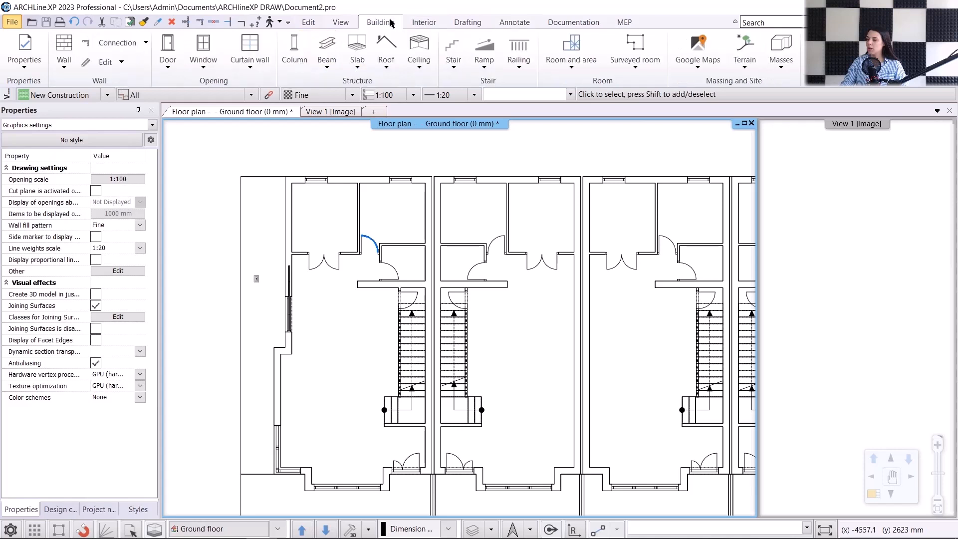
click(64, 62)
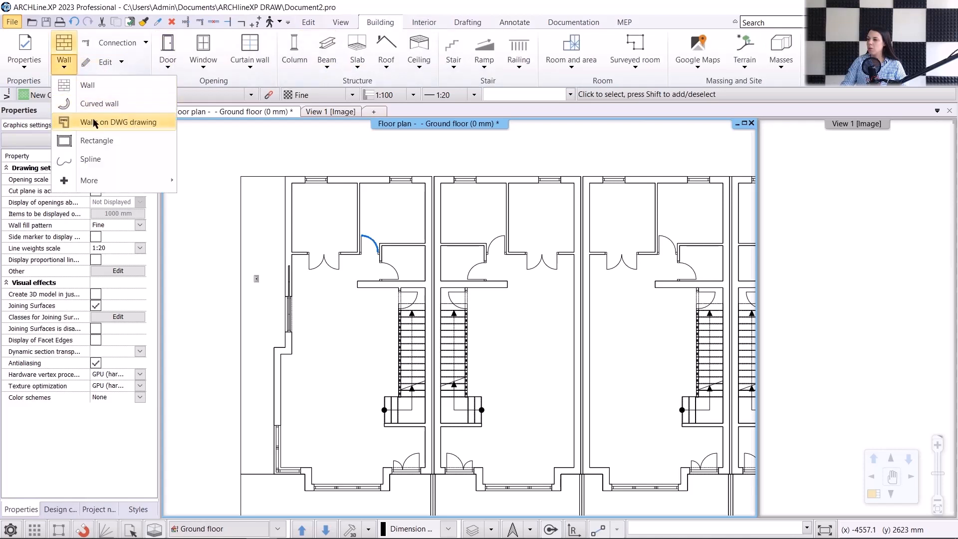
click(118, 123)
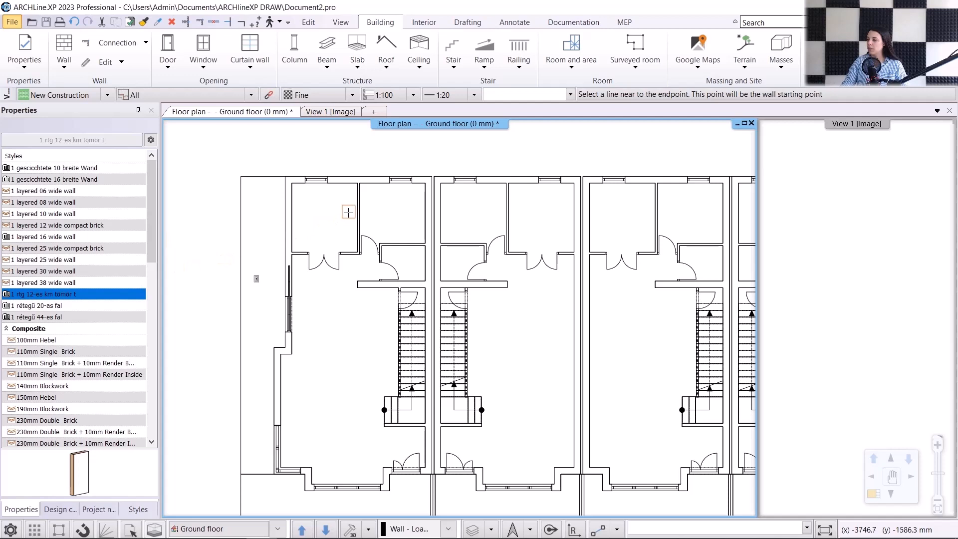
scroll(397, 233, up, 2)
scroll(365, 205, up, 2)
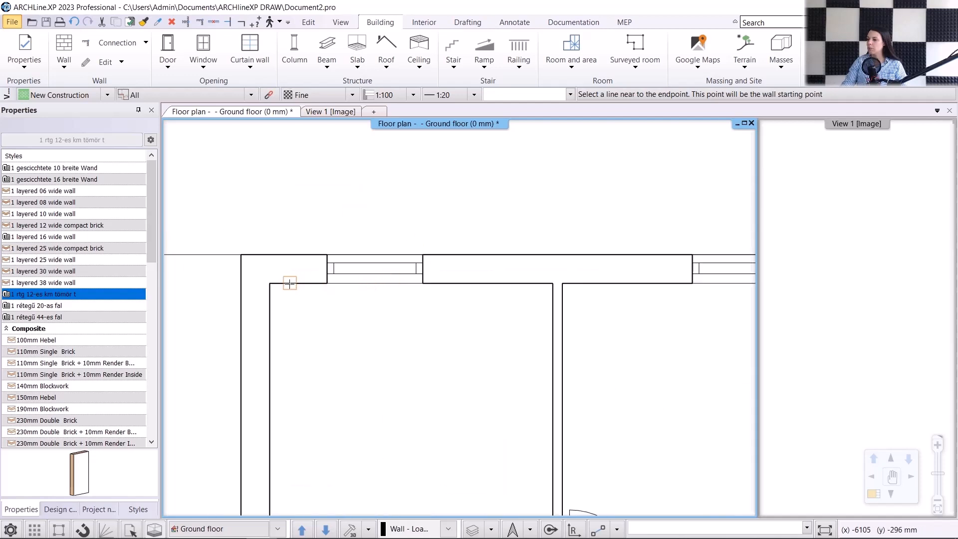
click(290, 283)
middle_drag(803, 300, 547, 291)
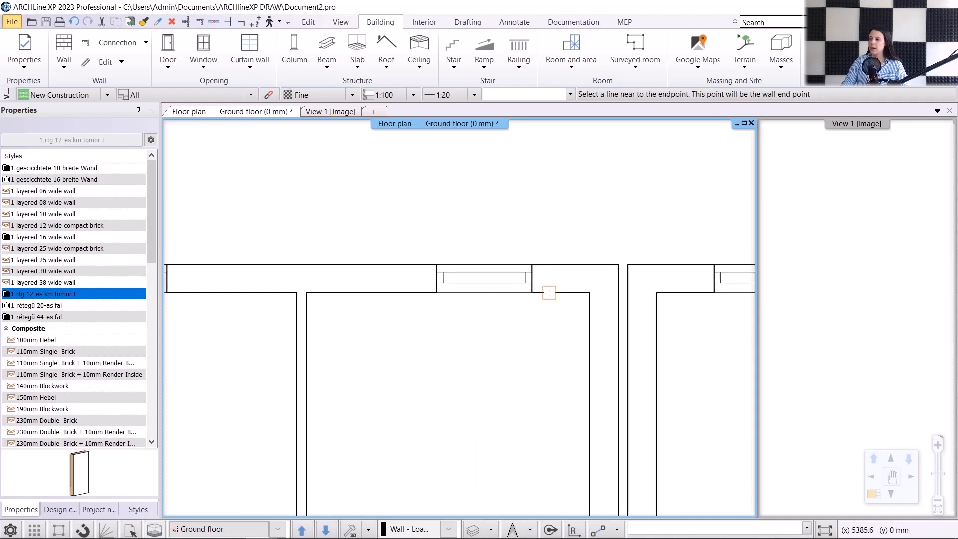
click(549, 293)
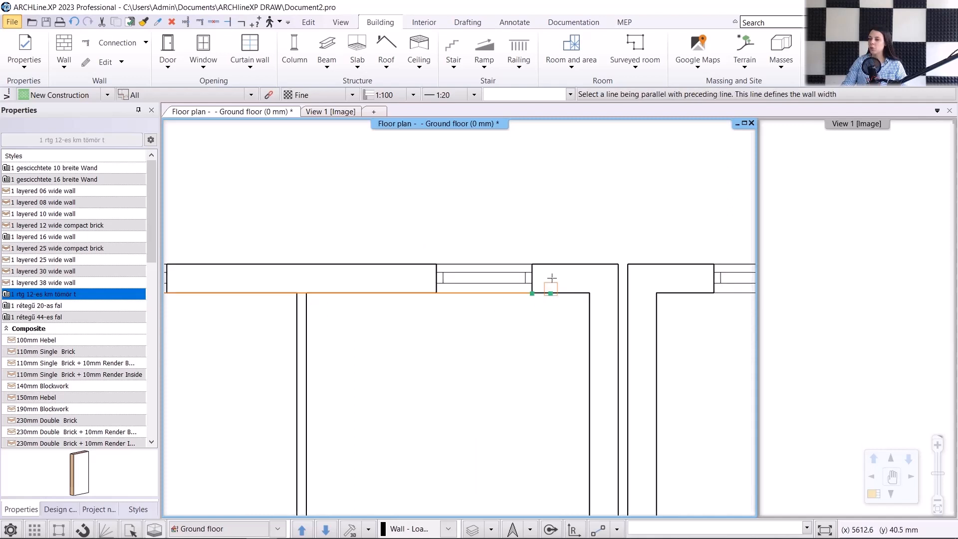
click(552, 264)
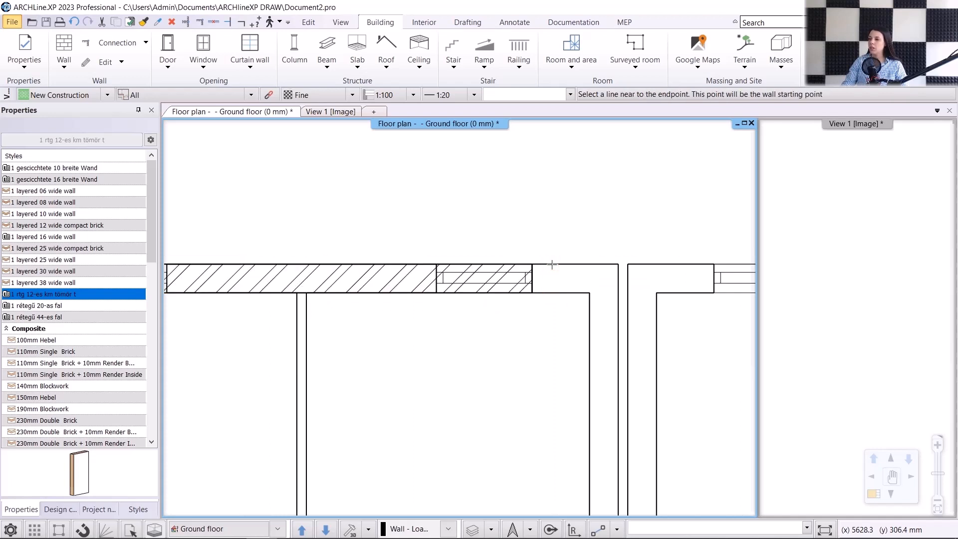
- Trace the leftmost unit's party wall on the DWG, from the top exterior wall down to the entrance door
scroll(553, 266, down, 1)
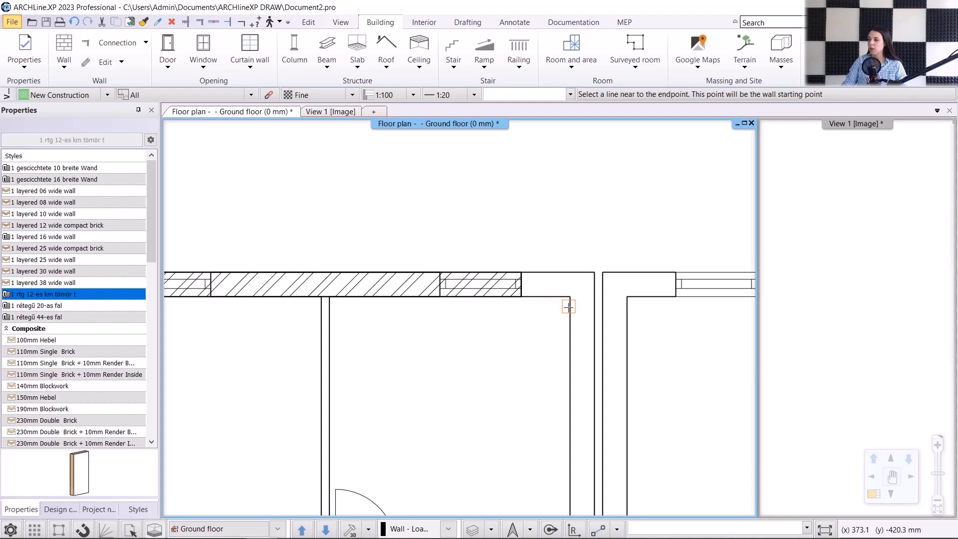
scroll(460, 317, down, 1)
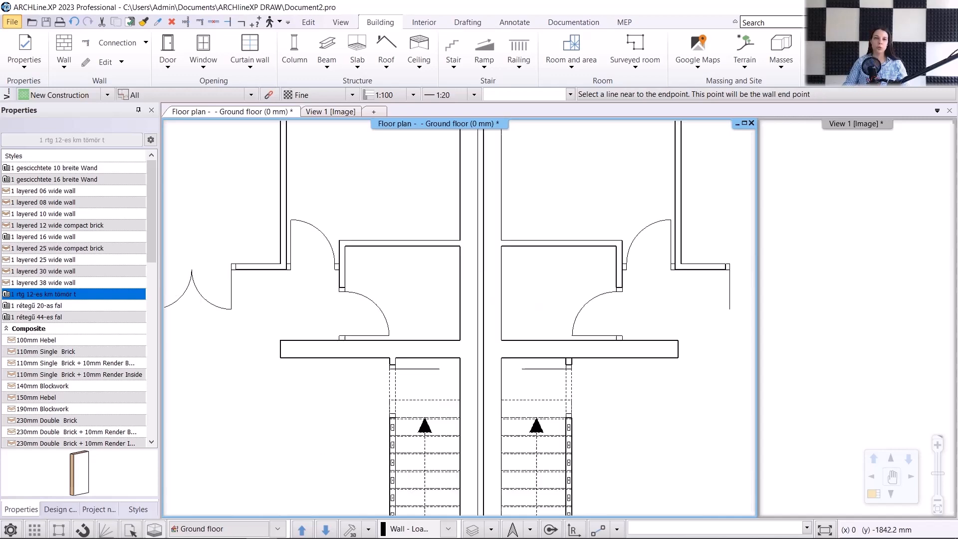
scroll(480, 177, down, 5)
scroll(489, 449, up, 4)
click(450, 449)
click(464, 444)
scroll(409, 492, up, 3)
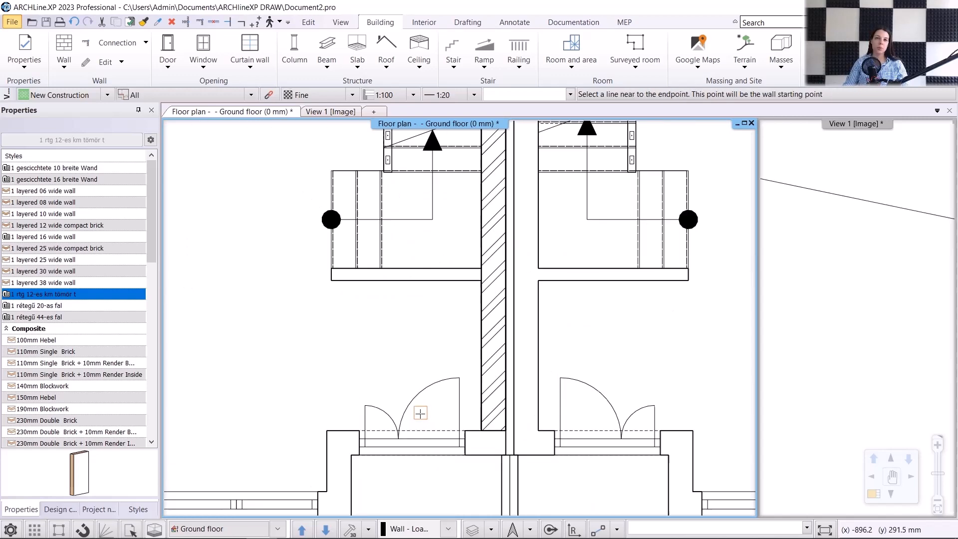
- Trace the leftmost unit's entrance door wall and the three walls of the front bay window on the DWG
click(476, 429)
click(329, 451)
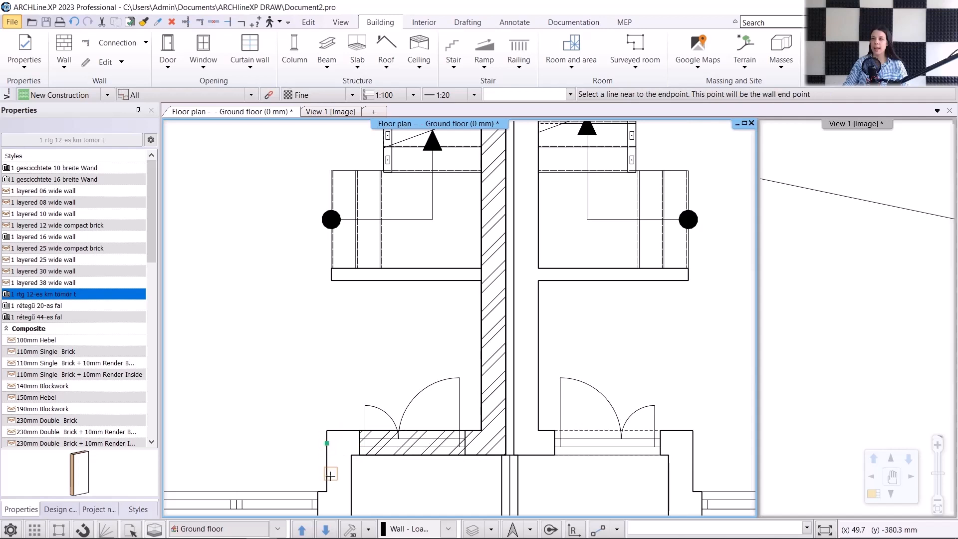
click(226, 452)
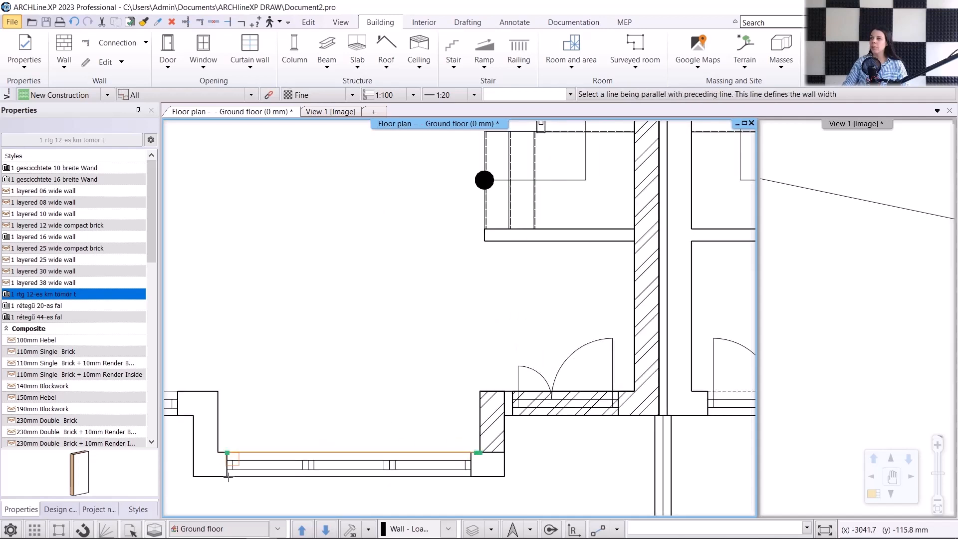
click(217, 441)
click(217, 401)
click(193, 440)
- Trace the short front wall between the bay and the unit's lower left corner, spanning the corner window
middle_drag(188, 425, 376, 443)
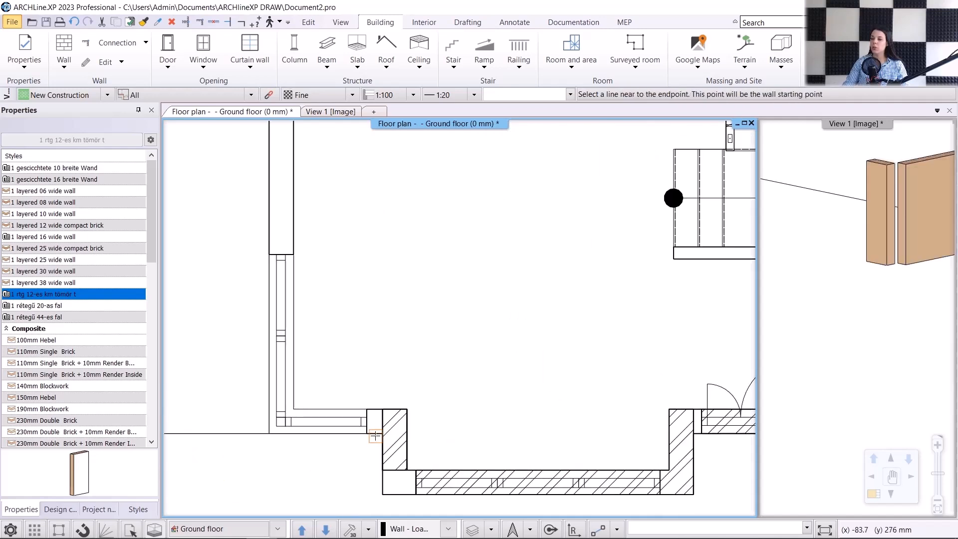
click(375, 410)
click(298, 410)
click(304, 433)
- Trace the lower part of the left side wall from the corner window up to the wall offset
click(294, 393)
scroll(294, 393, down, 5)
scroll(291, 262, up, 5)
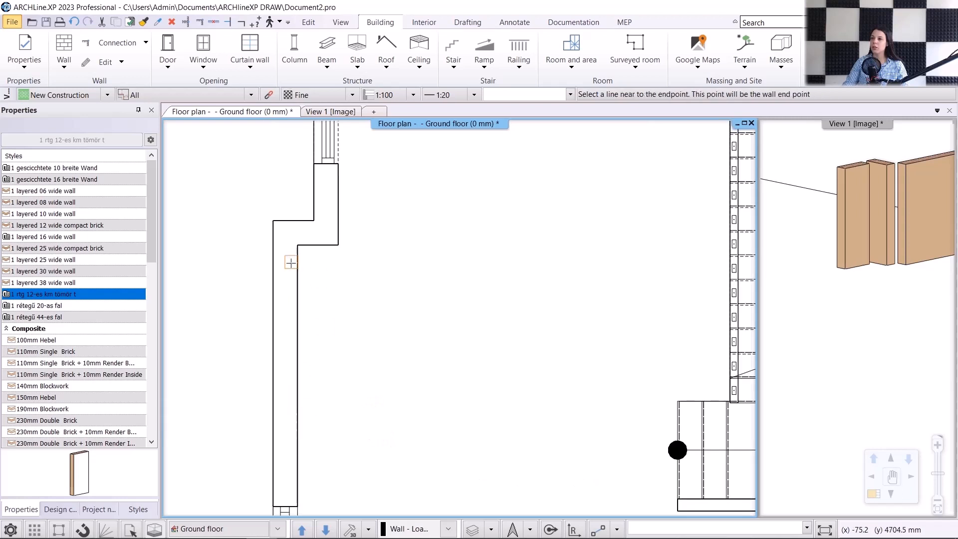
click(299, 270)
click(272, 263)
- Trace the short horizontal wall at the side wall's offset and the upper left side wall up to the top exterior wall
scroll(310, 259, up, 2)
click(340, 260)
click(369, 258)
click(337, 226)
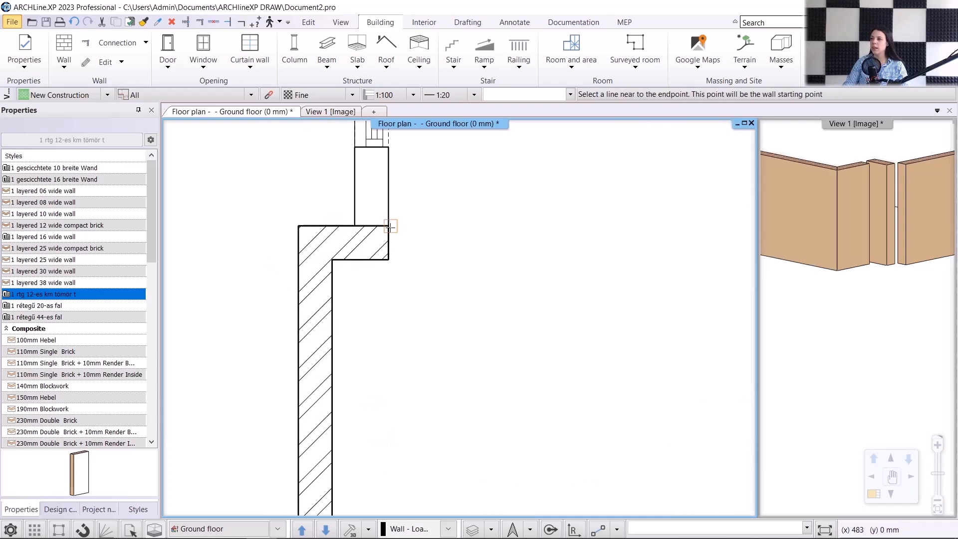
click(386, 204)
scroll(378, 359, down, 3)
scroll(378, 359, down, 3)
click(322, 136)
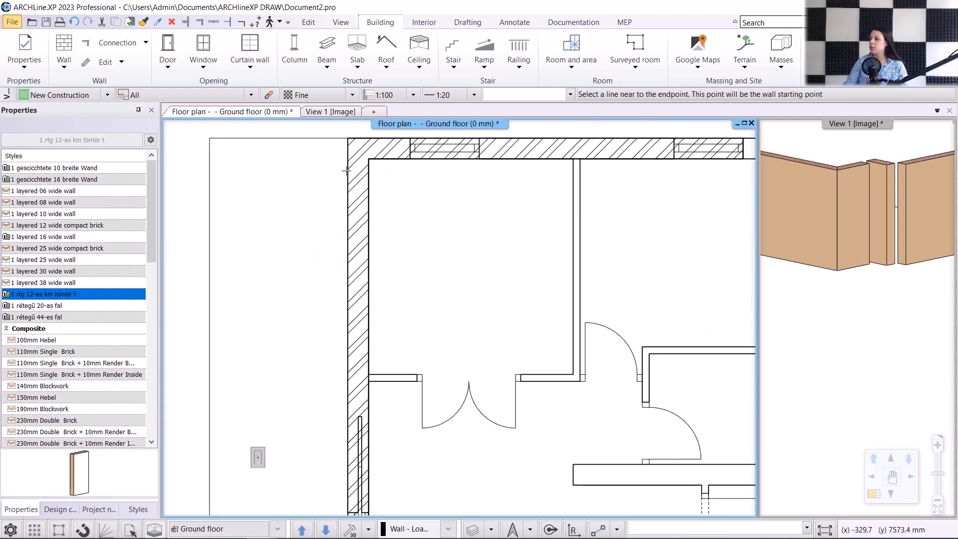
- End the wall tracing, check the leftmost unit's exterior walls in the 3D view, and return to the ground floor plan
scroll(486, 319, down, 3)
scroll(485, 319, up, 1)
click(808, 284)
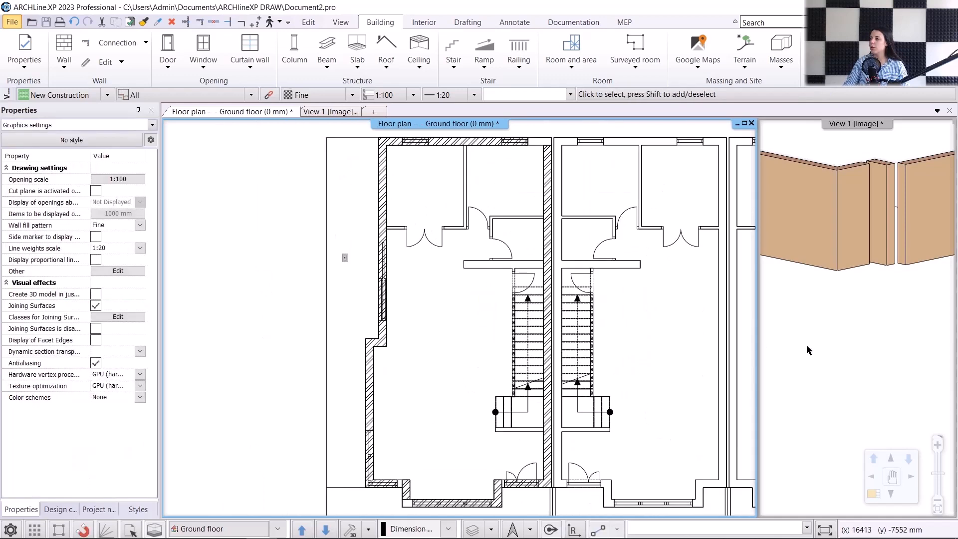
click(881, 502)
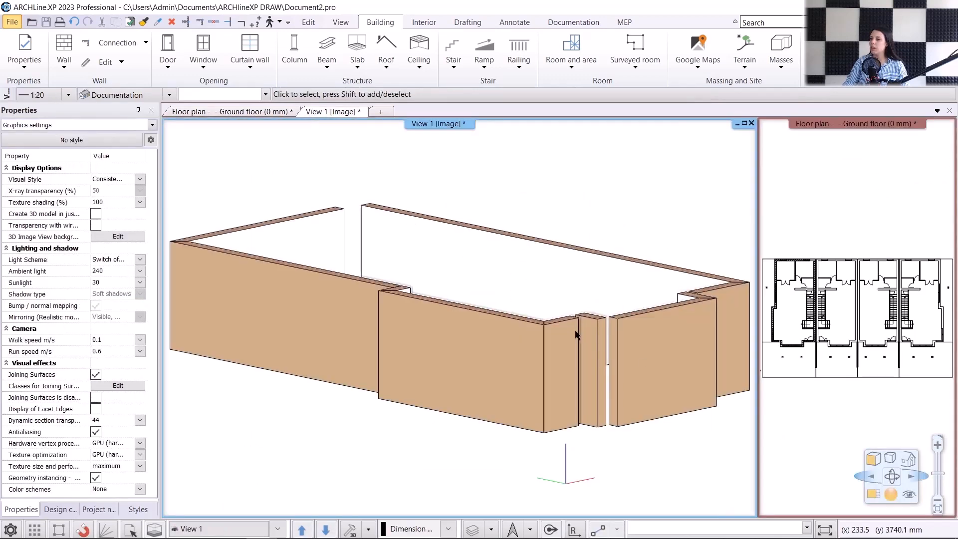
middle_drag(576, 334, 572, 298)
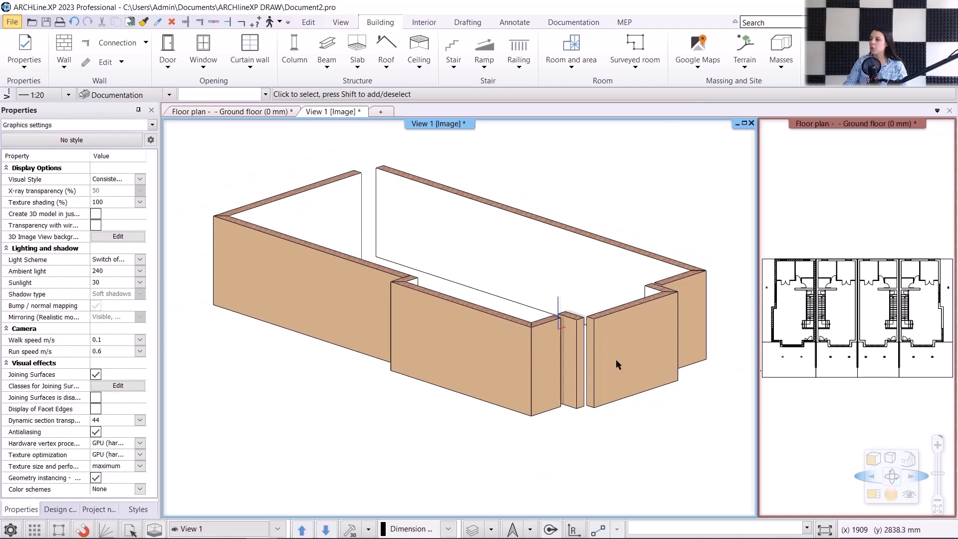
click(253, 113)
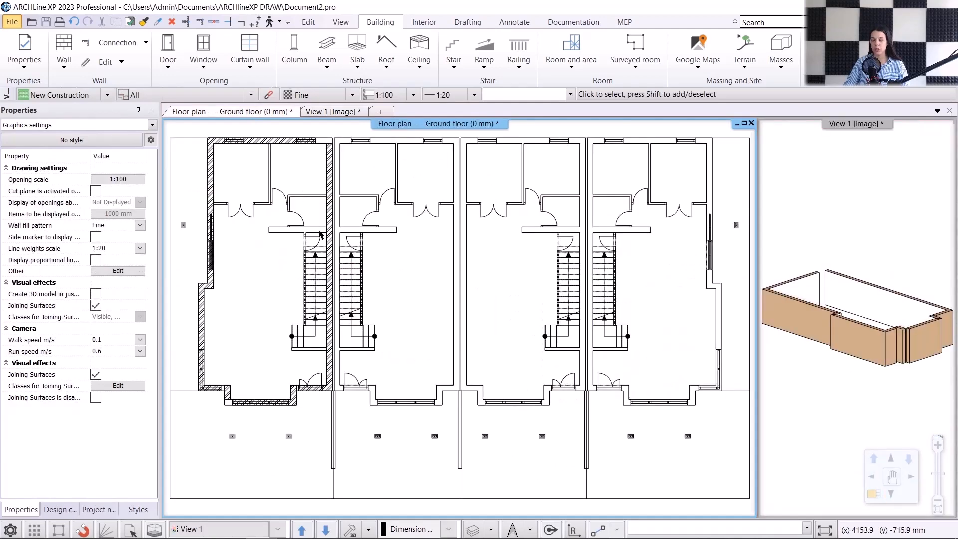
scroll(322, 250, up, 3)
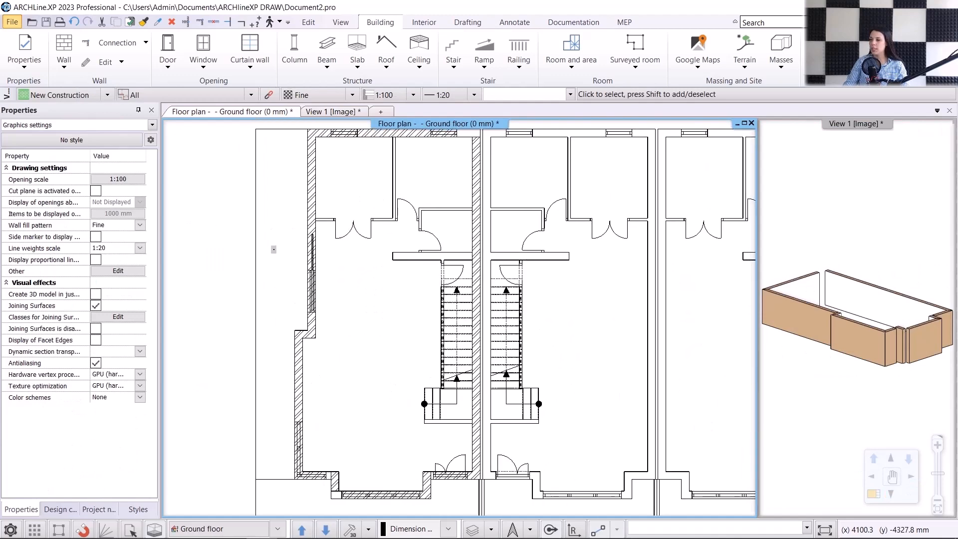
middle_drag(274, 249, 258, 254)
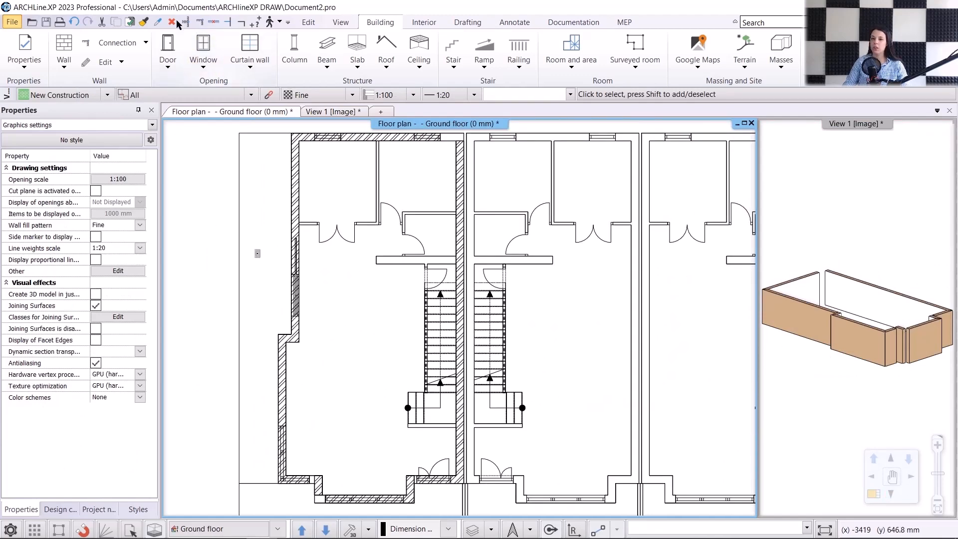
- Join the leftmost unit's top exterior wall and the party wall into a closed corner with a wall L connection
click(202, 22)
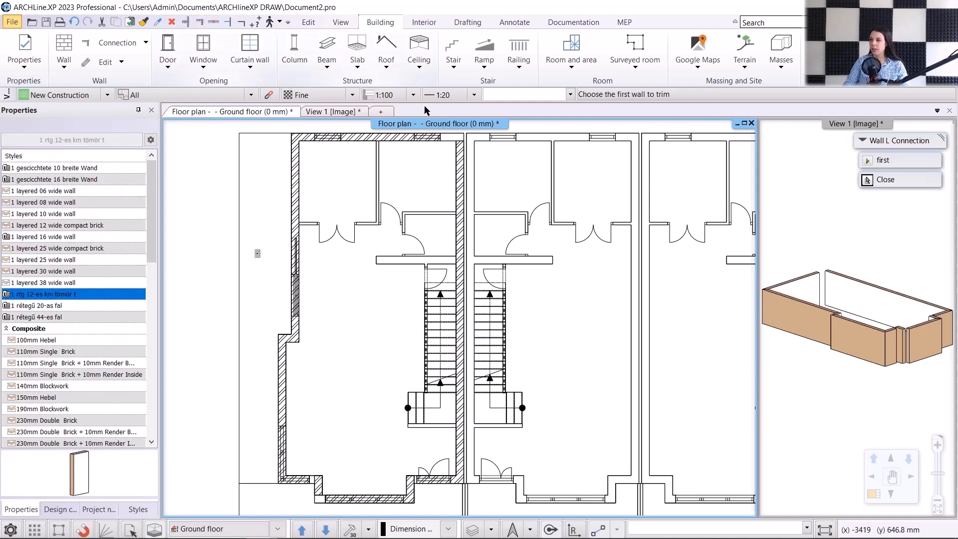
scroll(447, 161, up, 2)
click(431, 270)
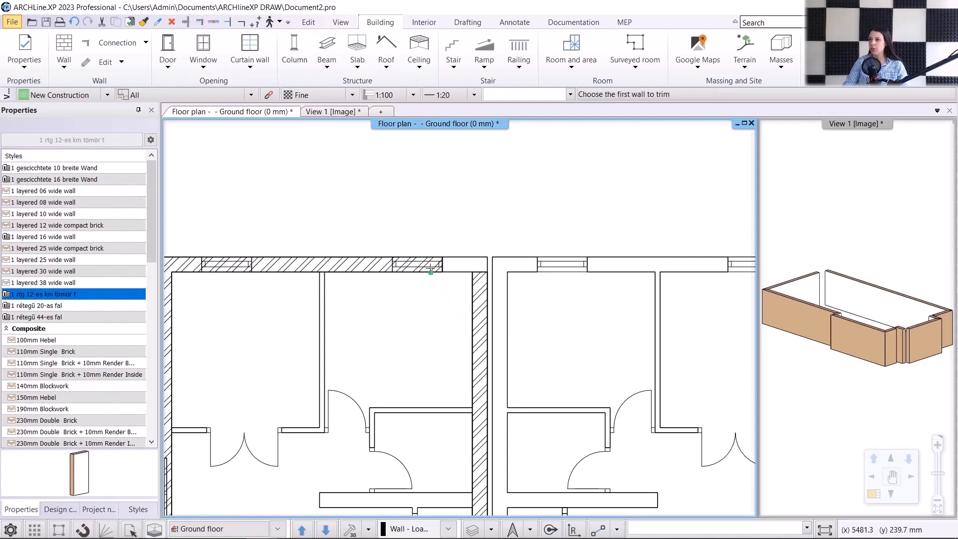
click(478, 292)
- Close the gaps between the party wall, the front walls and the bay window's side walls with L connections
scroll(474, 299, down, 2)
middle_drag(462, 398, 427, 228)
scroll(395, 427, up, 3)
middle_drag(301, 393, 323, 412)
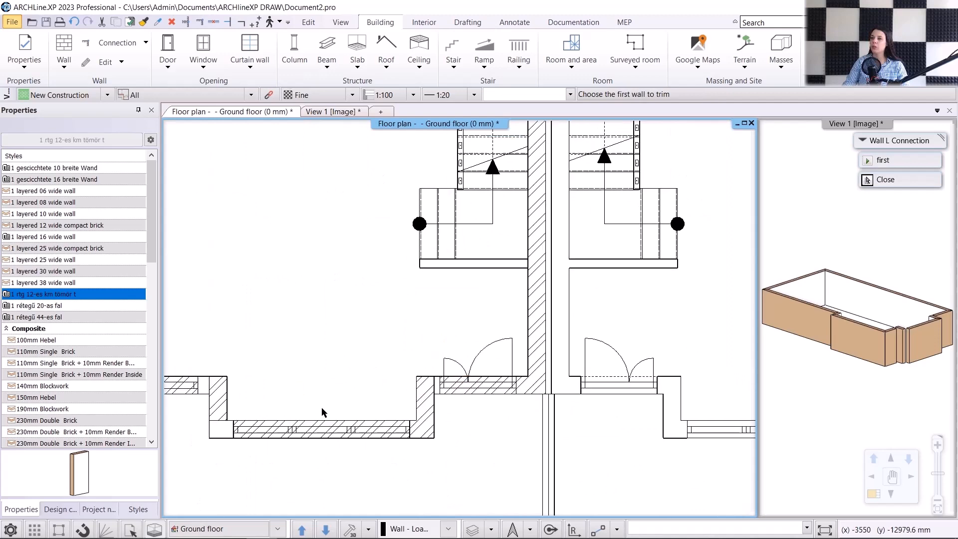
scroll(362, 432, up, 1)
middle_drag(424, 375, 573, 370)
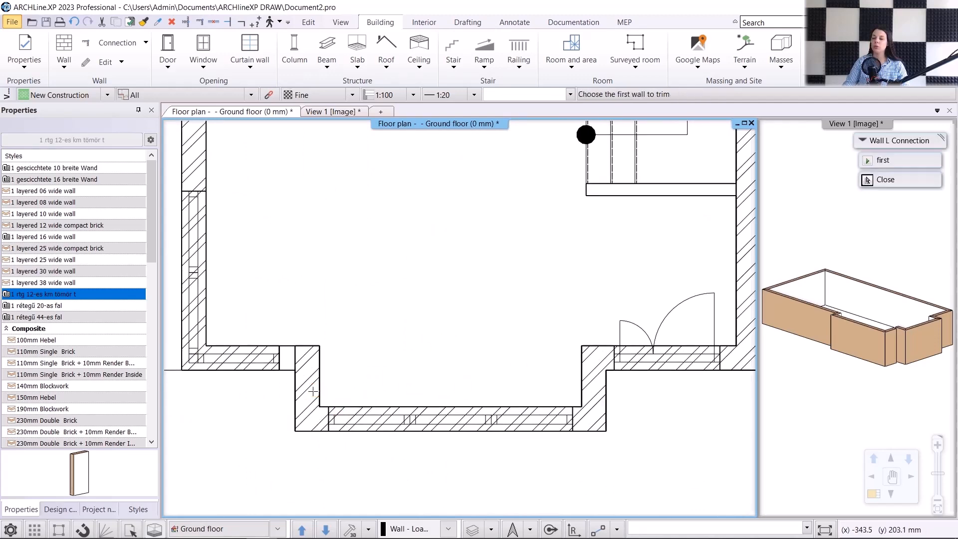
scroll(314, 386, down, 3)
middle_drag(423, 130, 382, 378)
scroll(390, 398, down, 2)
key(Escape)
key(Escape)
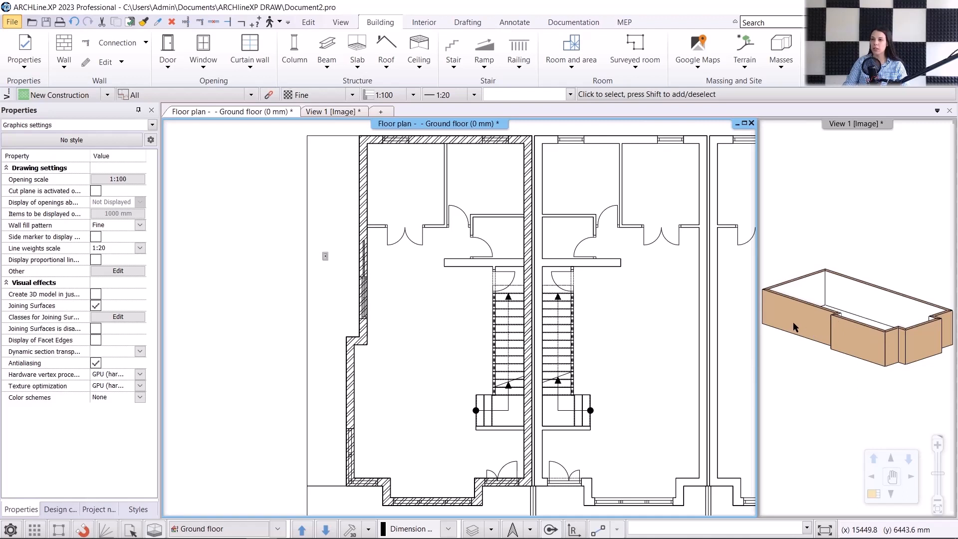
- Trace the vertical partition between the unit's two upper rooms by picking its DWG line and thickness
click(64, 66)
click(89, 123)
scroll(435, 252, up, 5)
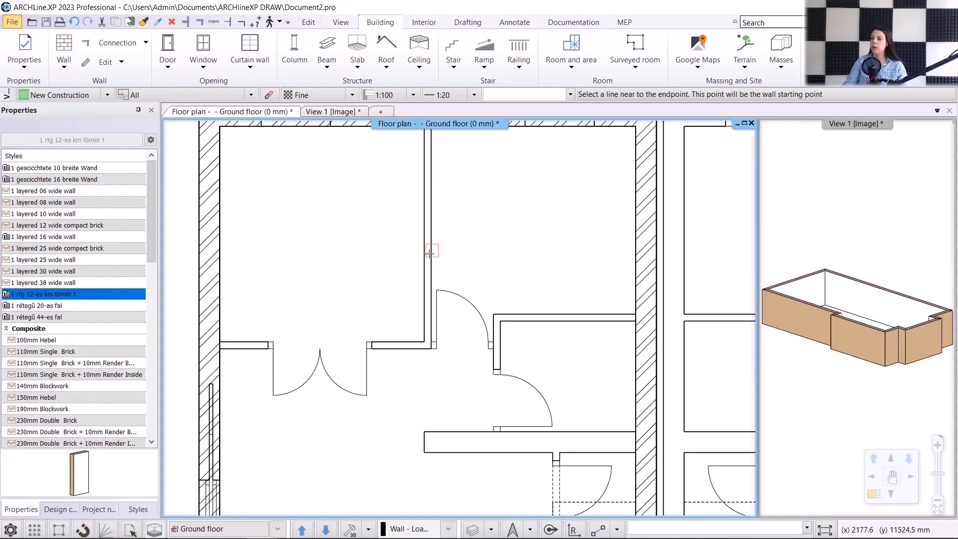
click(435, 185)
click(434, 460)
click(446, 392)
- Trace the horizontal partition from the left side wall through the double door and the adjoining single door opening
middle_drag(349, 449, 444, 384)
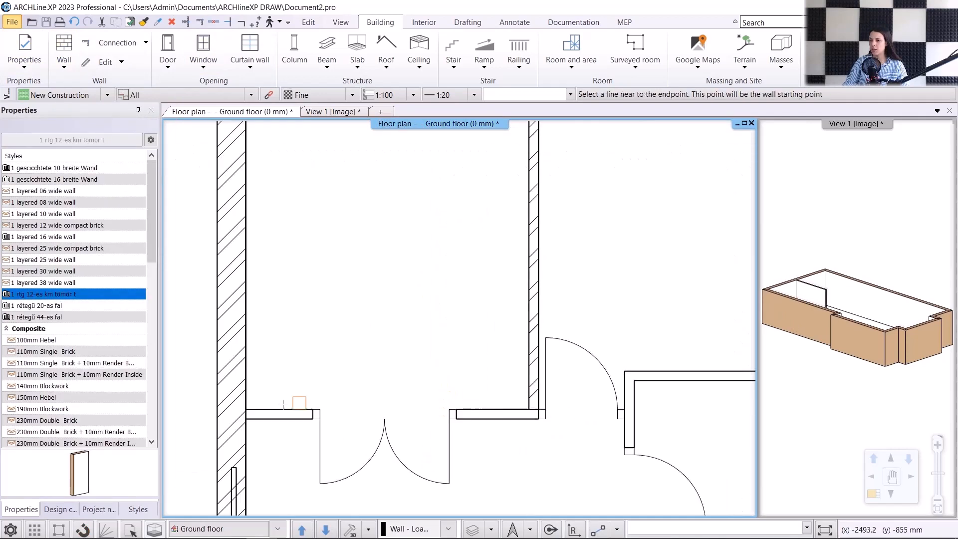
click(273, 409)
click(619, 409)
click(516, 419)
- Trace the small room's top wall from the party wall and its side wall through the door opening
middle_drag(648, 389, 520, 389)
click(683, 369)
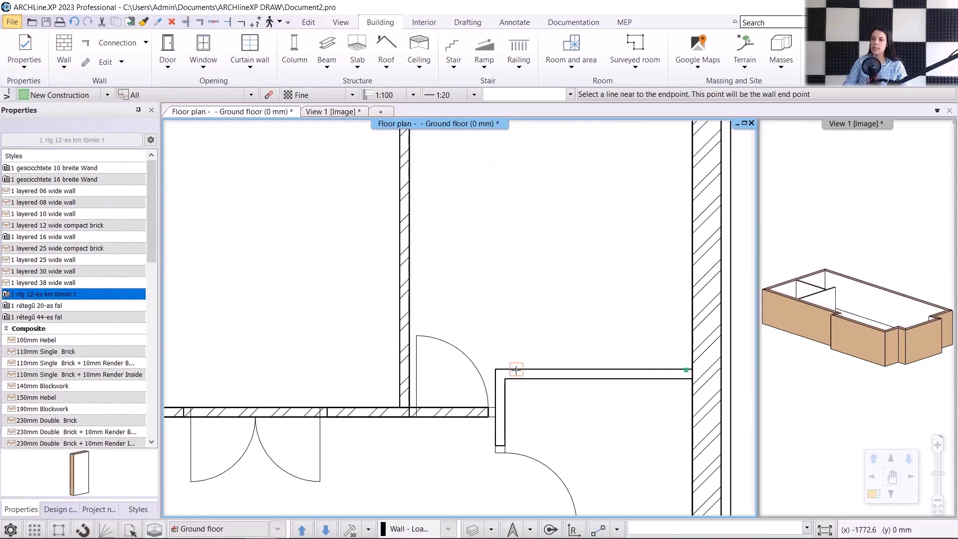
click(516, 370)
click(518, 379)
click(496, 385)
middle_drag(495, 489, 501, 269)
click(501, 308)
click(510, 203)
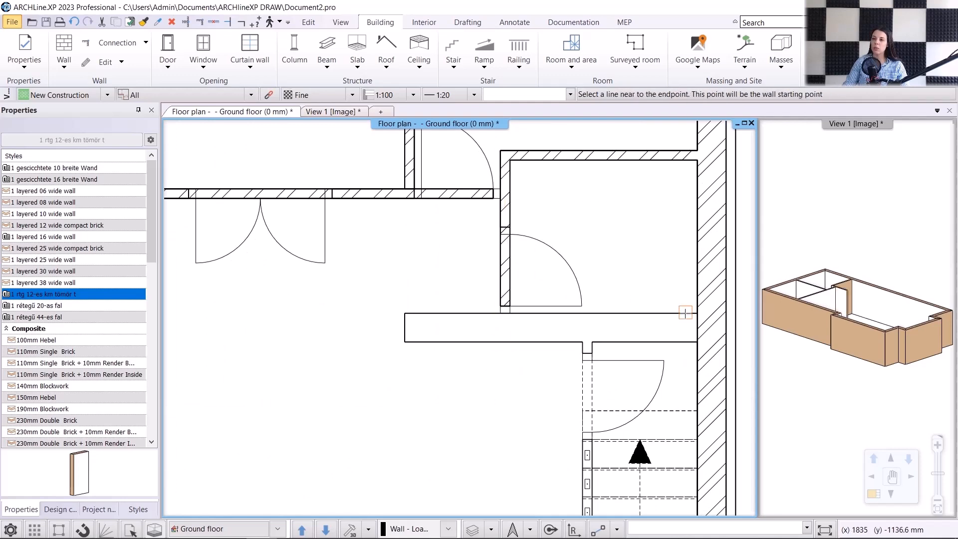
- Trace the thick wall between the small room and the stairs, plus the thin wall along the stair flight
click(466, 313)
click(477, 343)
middle_drag(593, 354, 530, 331)
click(535, 330)
scroll(537, 350, down, 1)
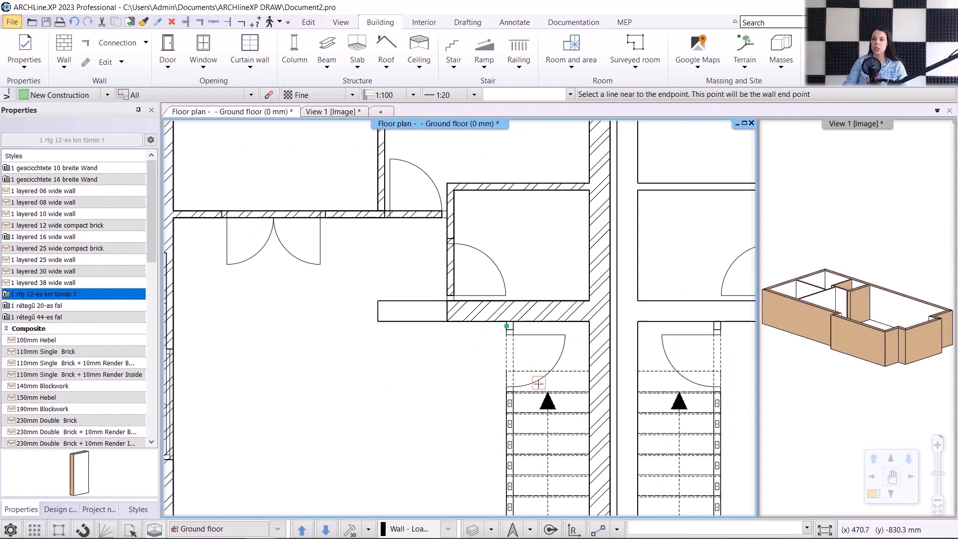
middle_drag(524, 459, 473, 139)
scroll(459, 334, up, 1)
click(454, 337)
click(465, 339)
- Trace the short wall from the party wall along the lower edge of the stair's starting steps
scroll(479, 355, down, 1)
click(534, 424)
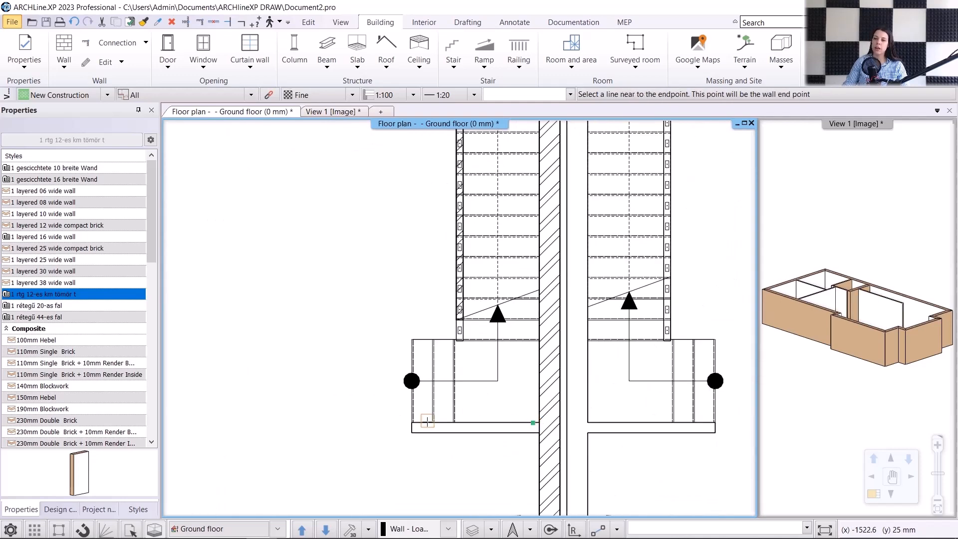
click(428, 422)
click(428, 432)
scroll(464, 327, down, 1)
key(Escape)
- Extend the double-door partition to the small room's side wall, and that side wall down to the thick wall
scroll(459, 318, down, 3)
middle_drag(437, 188, 479, 370)
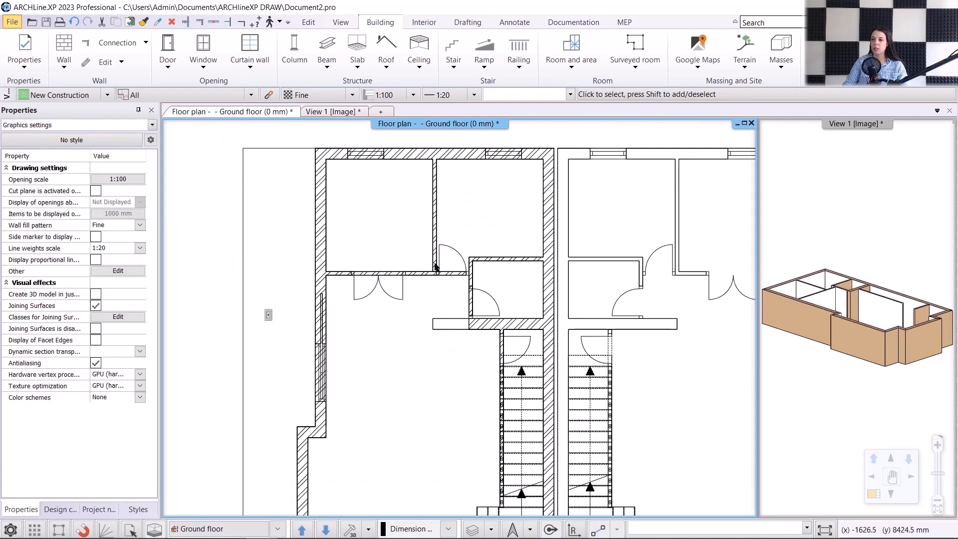
scroll(435, 265, down, 1)
middle_drag(471, 395, 463, 336)
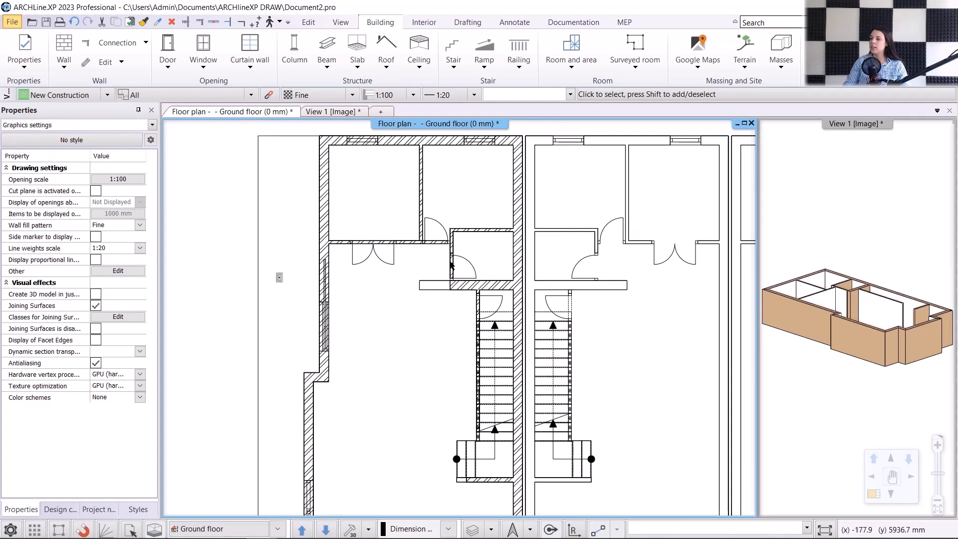
click(186, 23)
scroll(454, 270, up, 4)
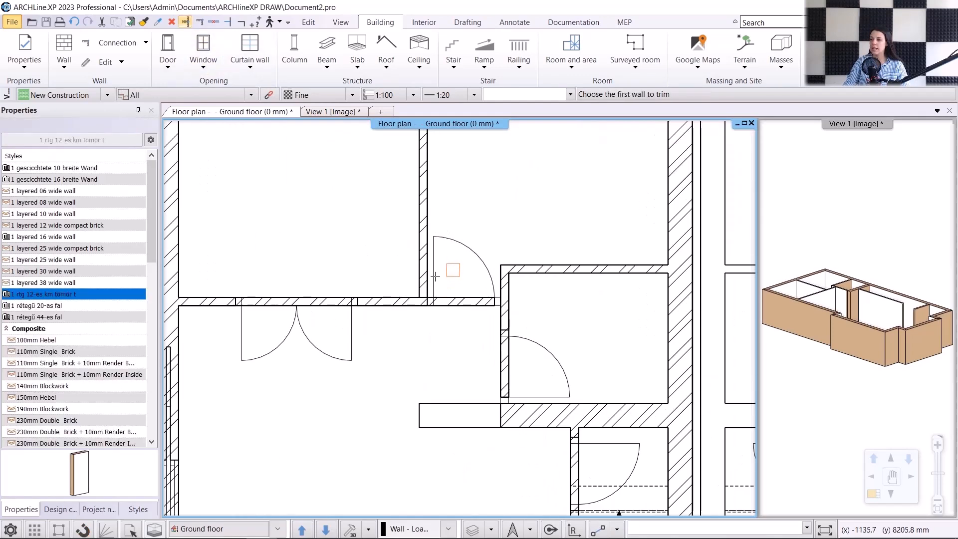
click(486, 298)
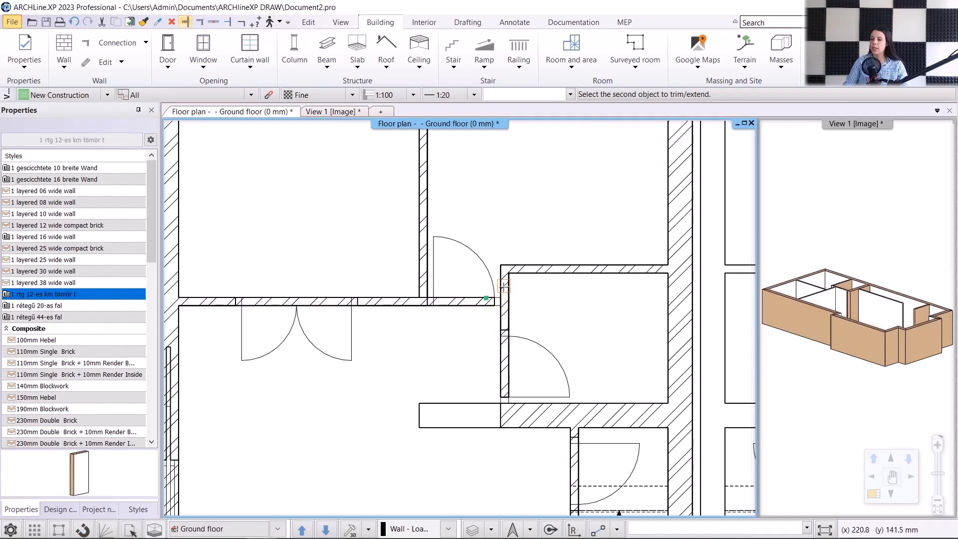
click(502, 283)
click(505, 383)
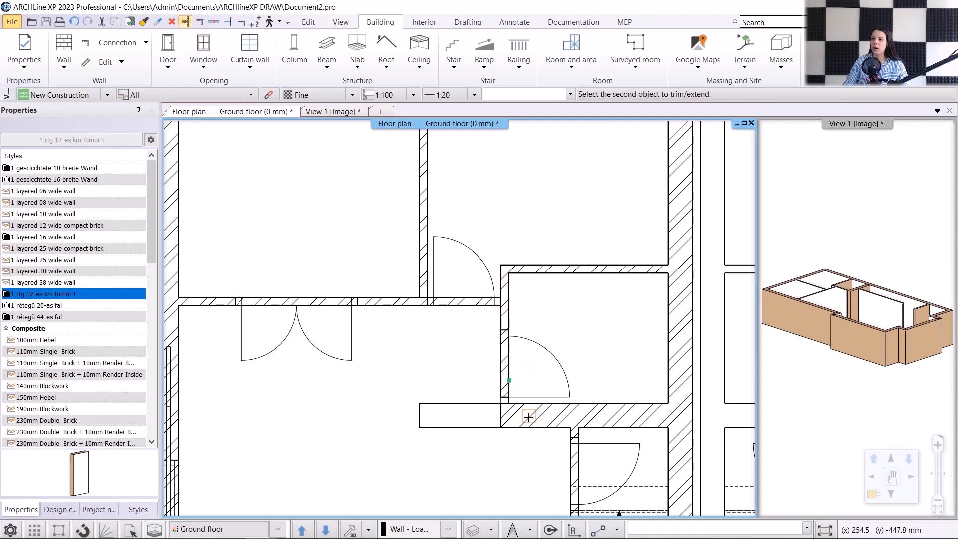
click(529, 413)
scroll(536, 419, down, 3)
middle_drag(541, 466, 524, 255)
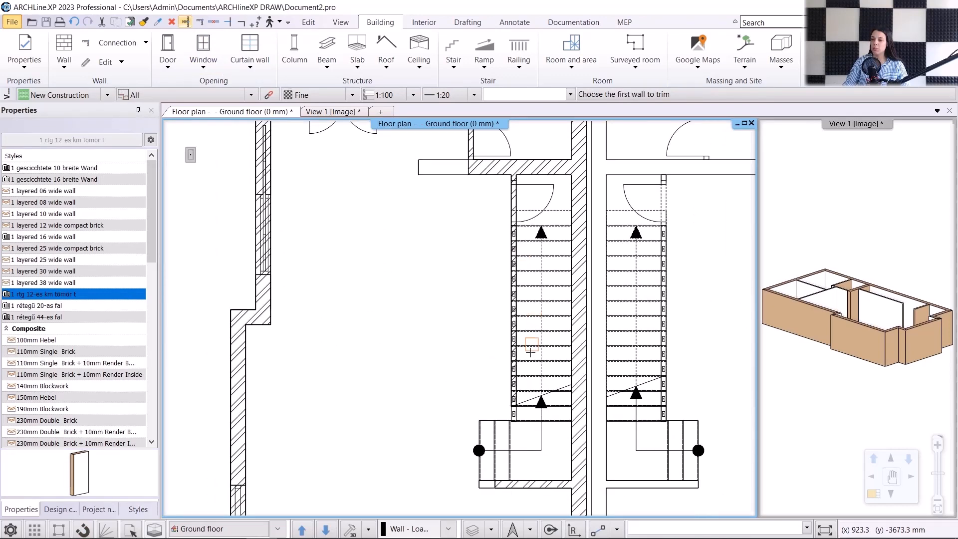
scroll(531, 352, down, 1)
scroll(518, 356, down, 2)
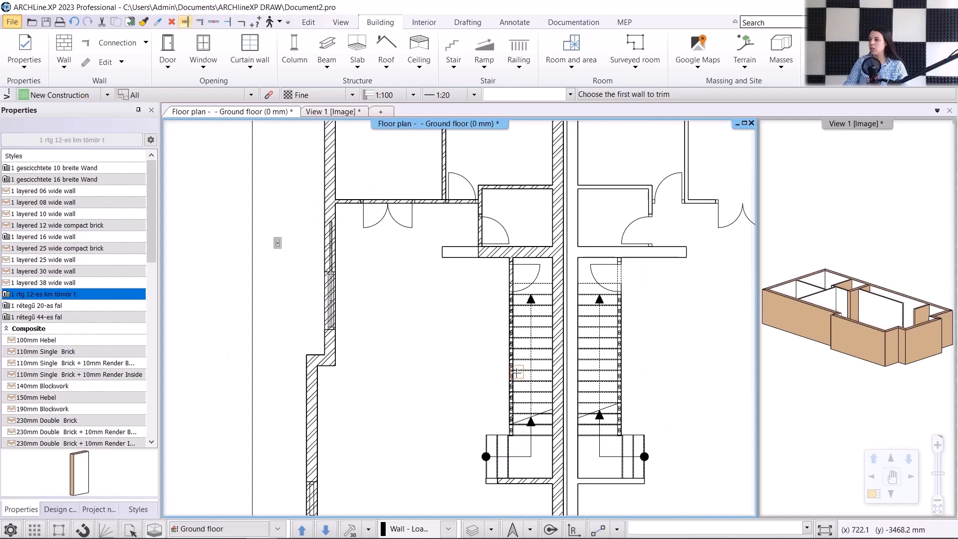
key(Escape)
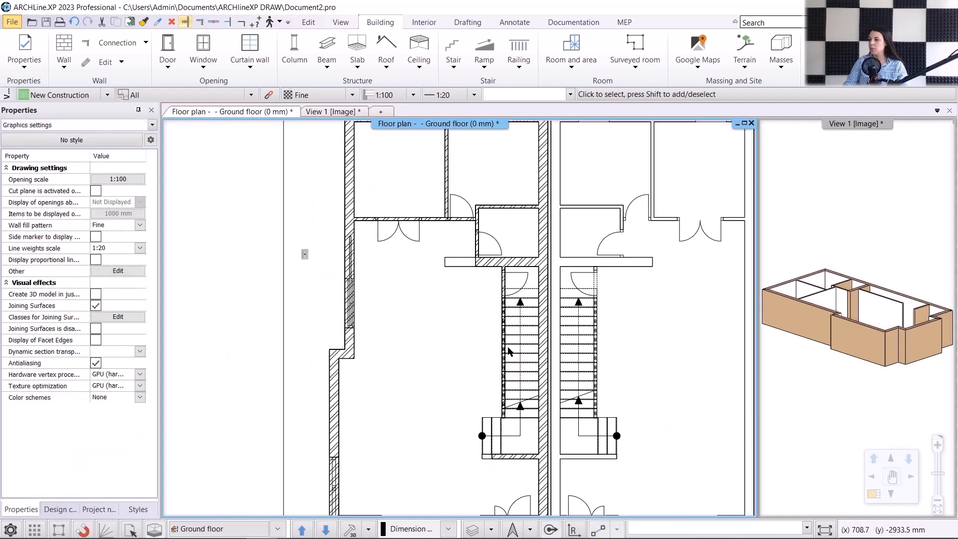
- Stretch the lower end of the stair's side wall 301.6 mm down to the wall's endpoint on the DWG
scroll(503, 406, up, 5)
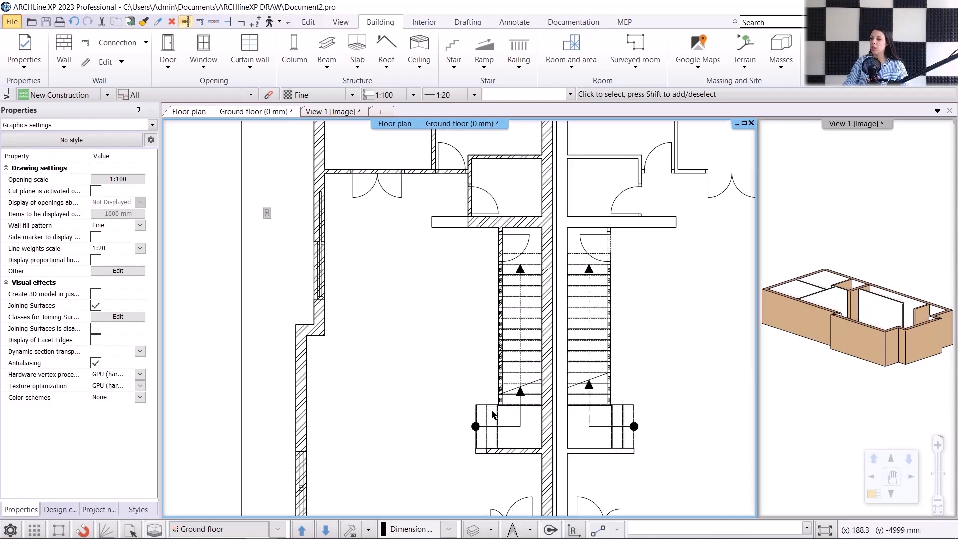
click(451, 332)
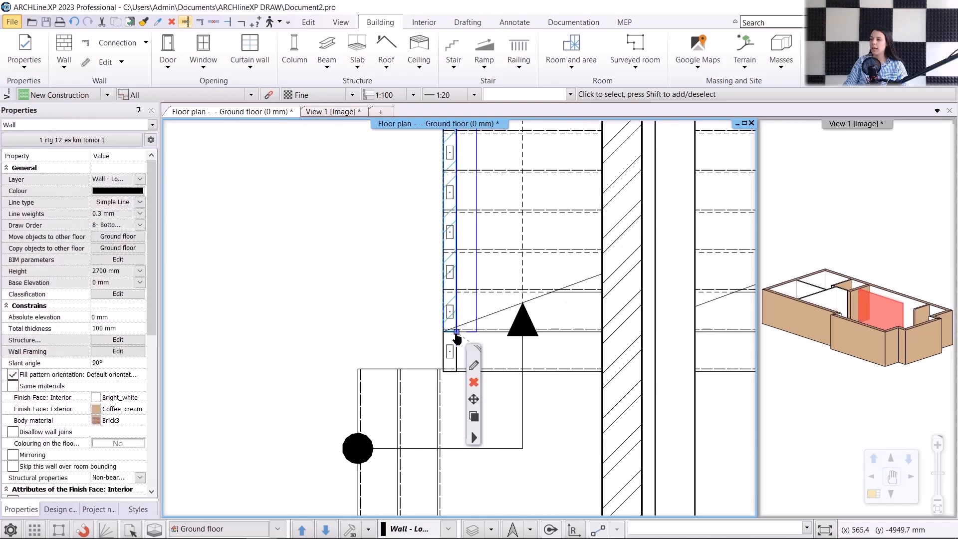
click(457, 332)
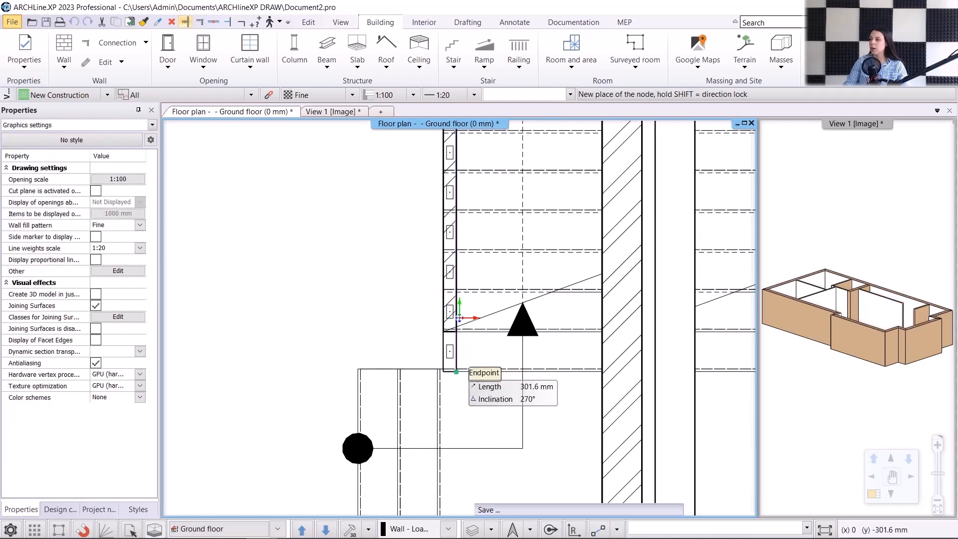
click(457, 372)
- Stretch the free end of the short wall below the stairs outward to the wall's end on the DWG
scroll(451, 377, down, 4)
scroll(445, 408, up, 3)
click(448, 410)
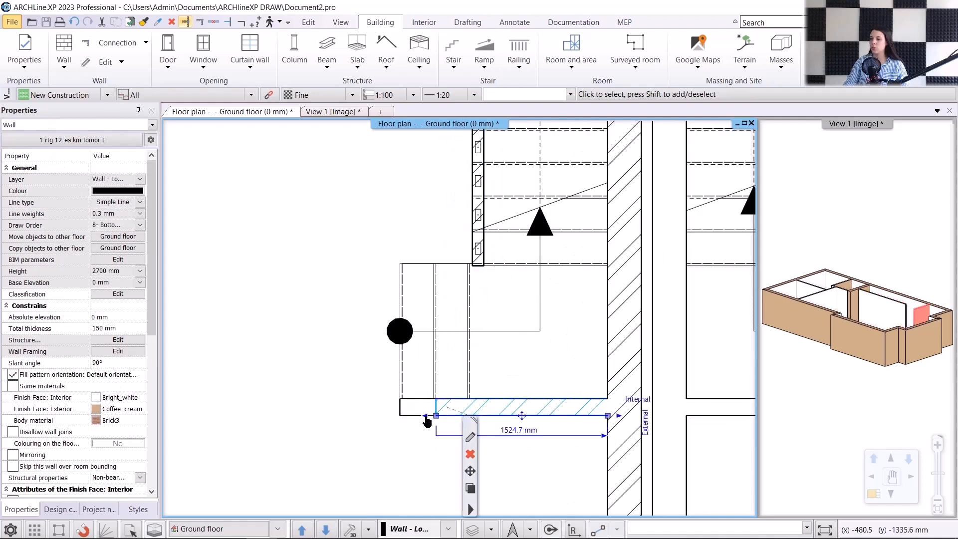
click(435, 417)
click(395, 424)
- Stretch the free end of the 300 mm wall above the stairs to the wall's left end on the DWG
scroll(463, 319, down, 5)
scroll(439, 240, up, 4)
click(408, 430)
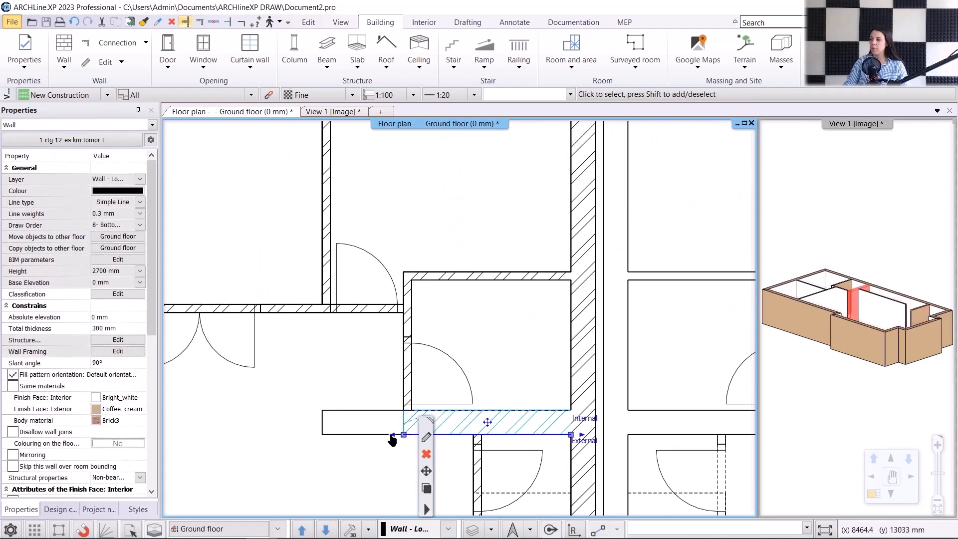
click(404, 436)
click(322, 435)
scroll(381, 325, down, 4)
key(Escape)
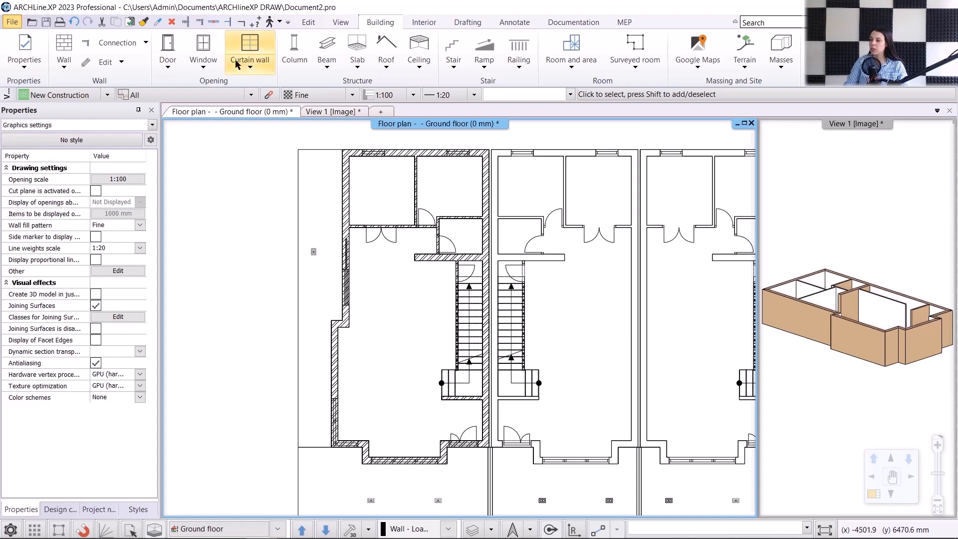
- Select all walls in the plan at once, open the same command options for doors, and clear the selection
right_click(64, 43)
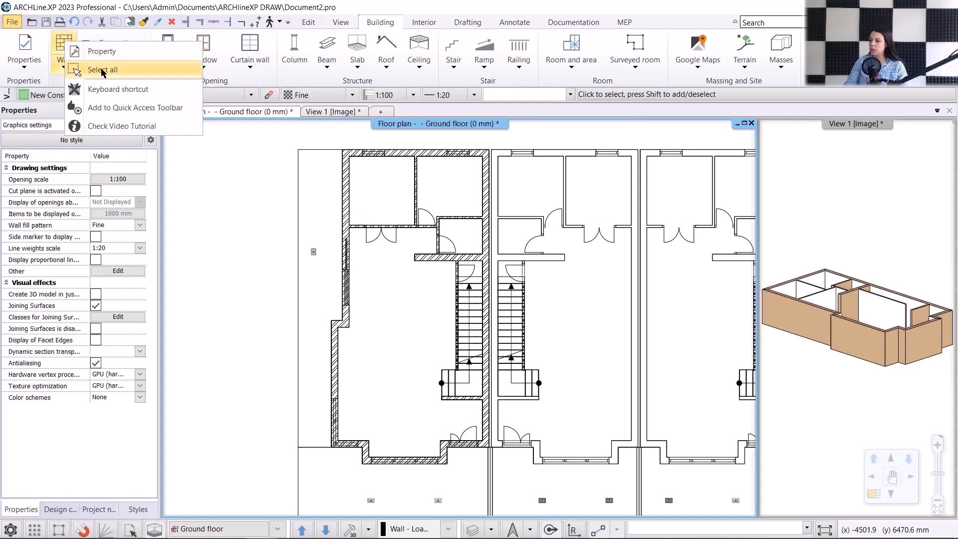
click(103, 71)
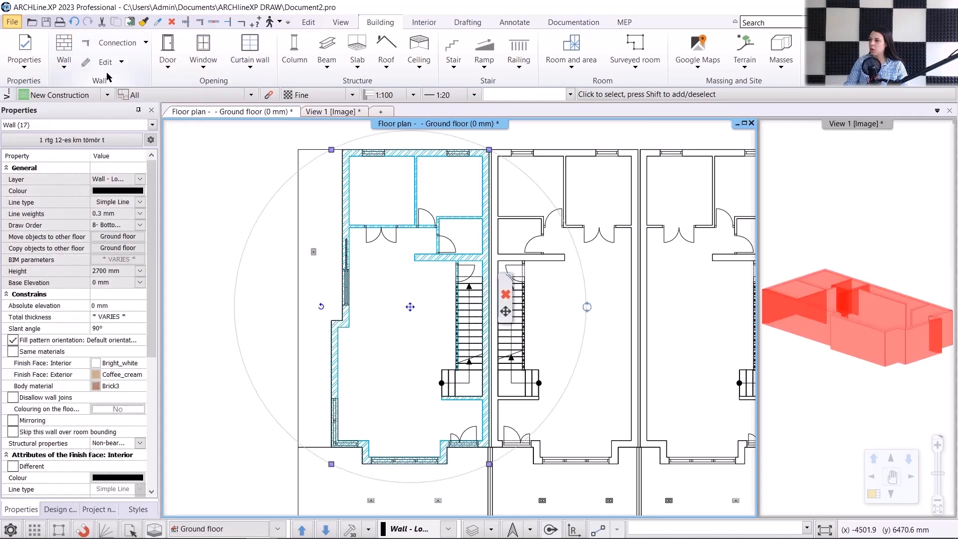
right_click(168, 48)
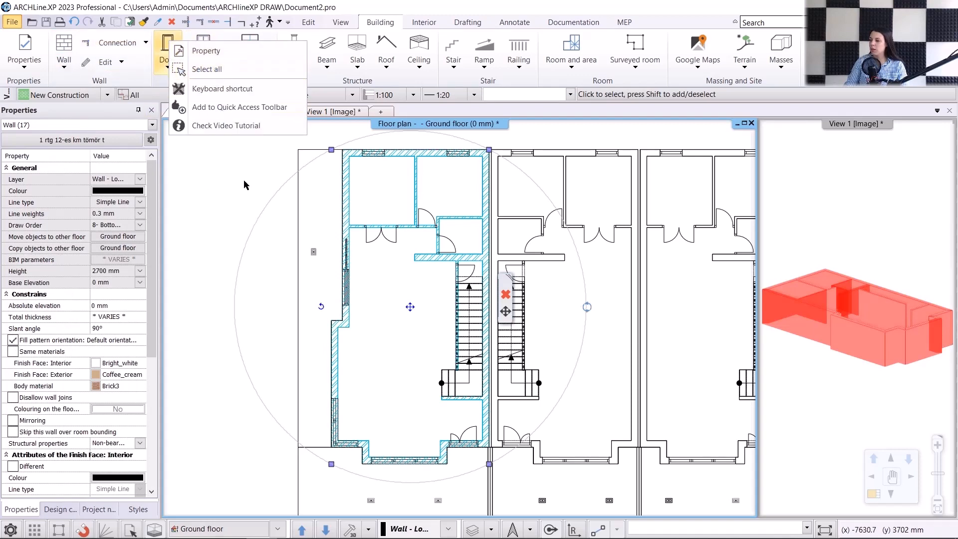
click(233, 228)
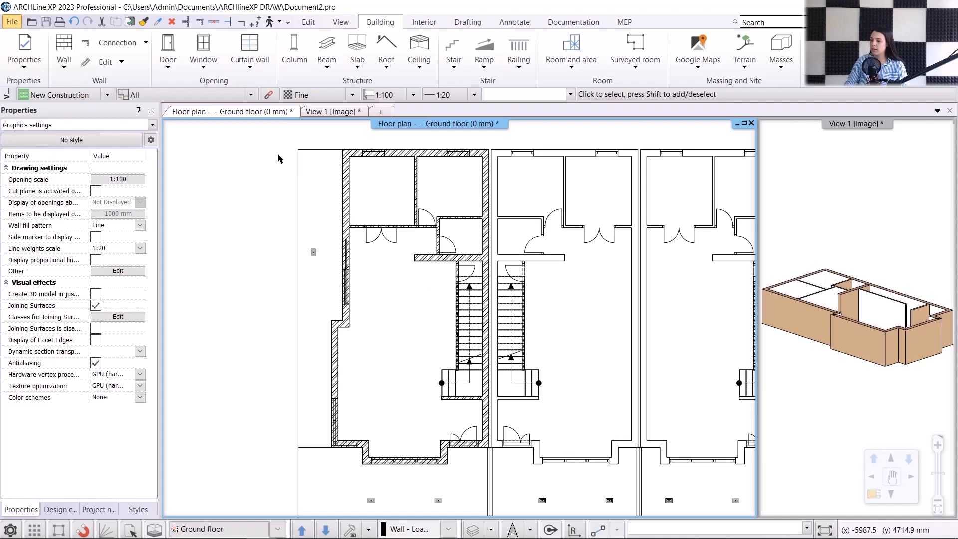
- Try two enclosing window selections across the upper part of the leftmost unit, clearing the selected walls each time
click(254, 134)
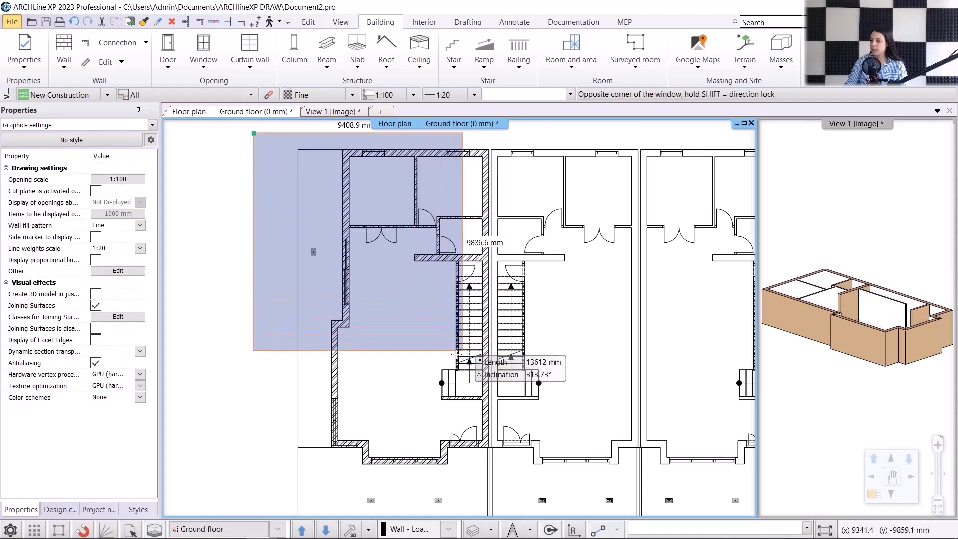
click(507, 353)
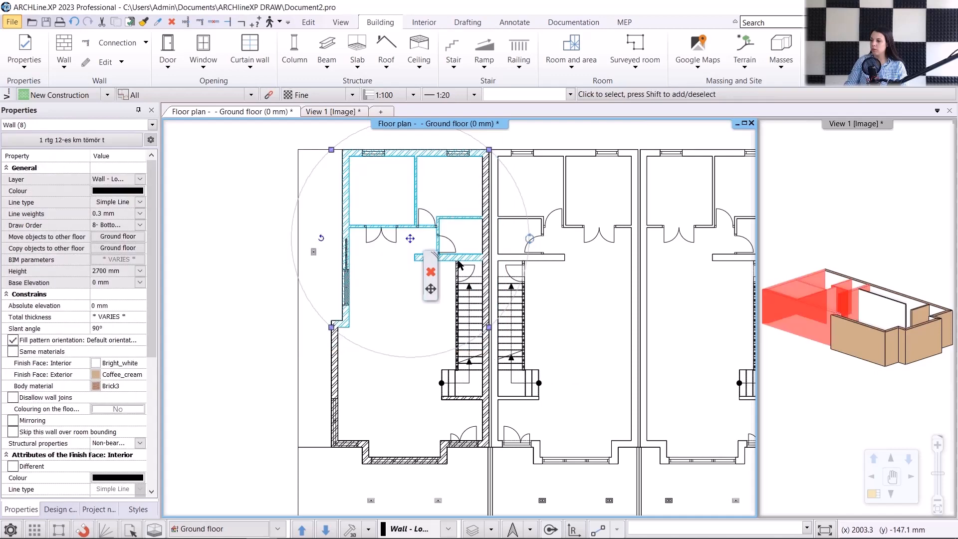
key(Escape)
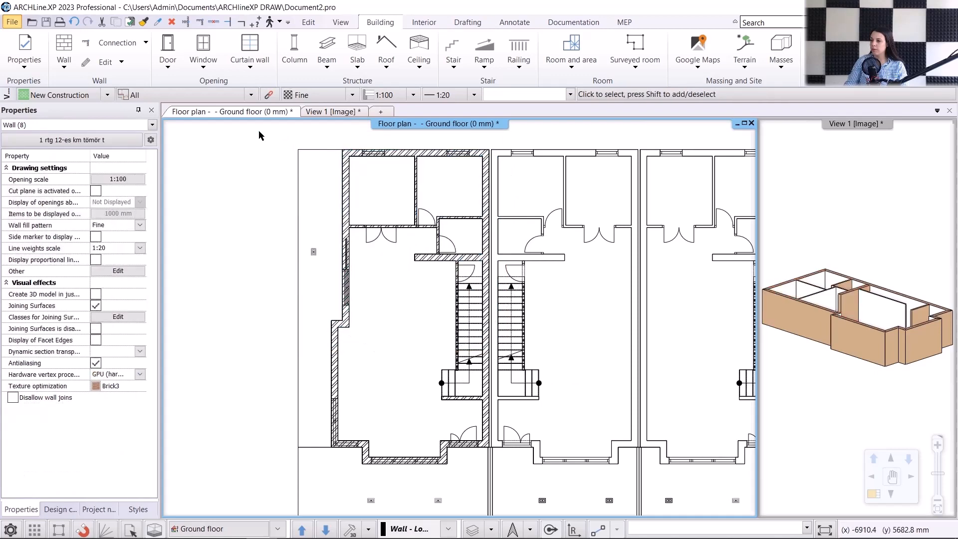
click(259, 131)
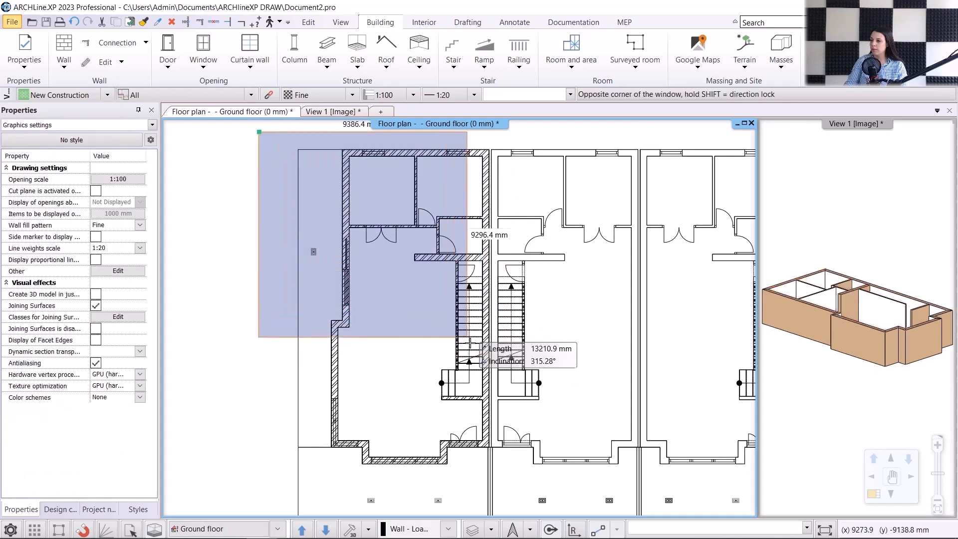
click(499, 383)
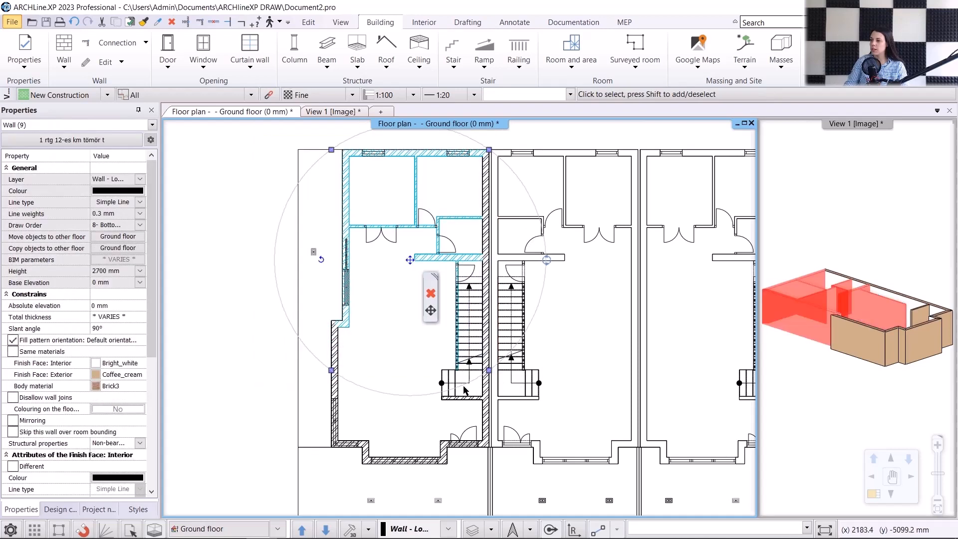
key(Escape)
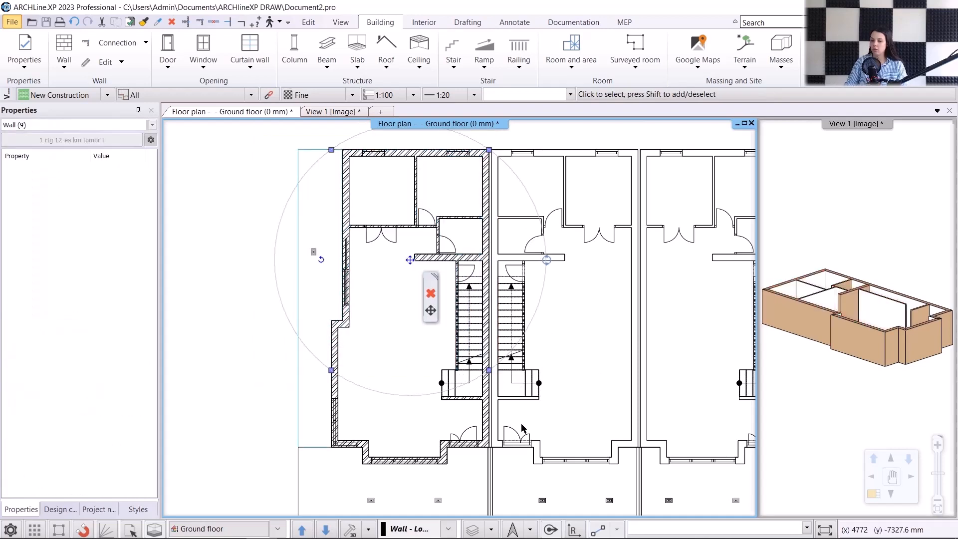
- Select the leftmost unit's walls with a crossing window drawn from its lower right to upper left, and clear the selection
click(542, 359)
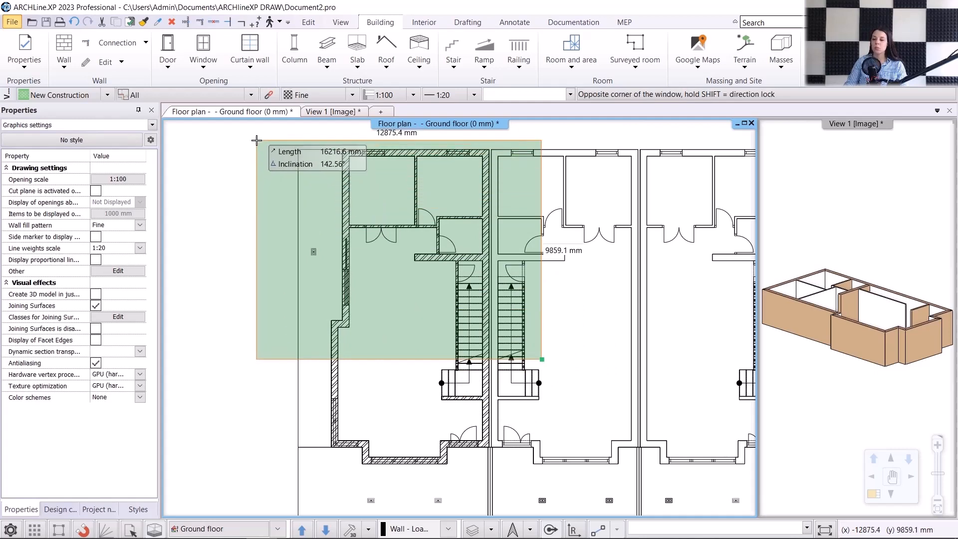
click(256, 140)
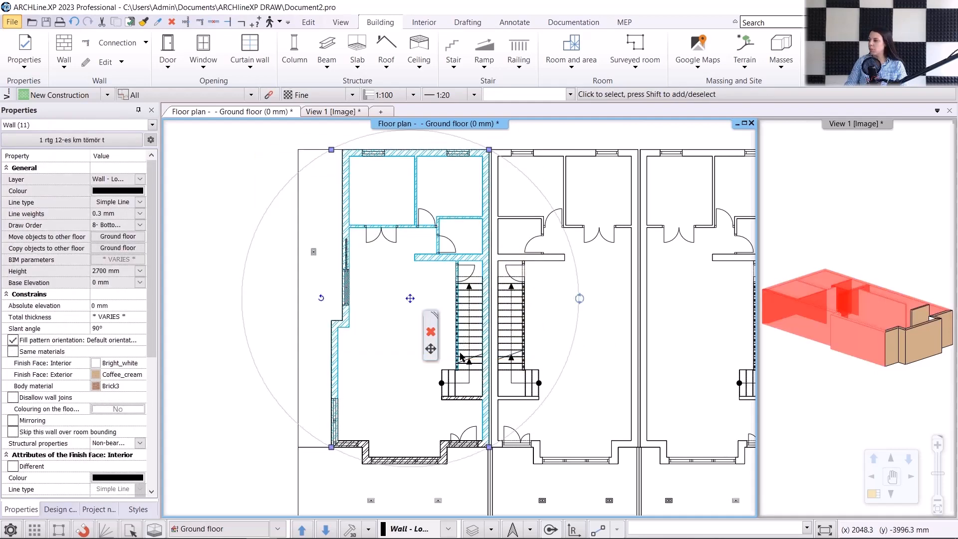
key(Escape)
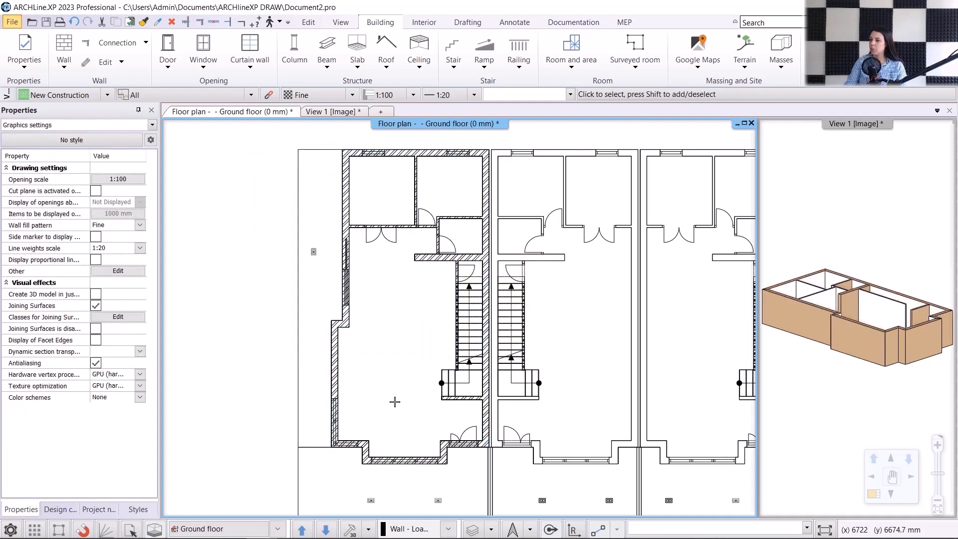
- Place two Rectangular column 30 x 30 columns inside the leftmost unit's large room, one above the other near the outer wall
click(295, 48)
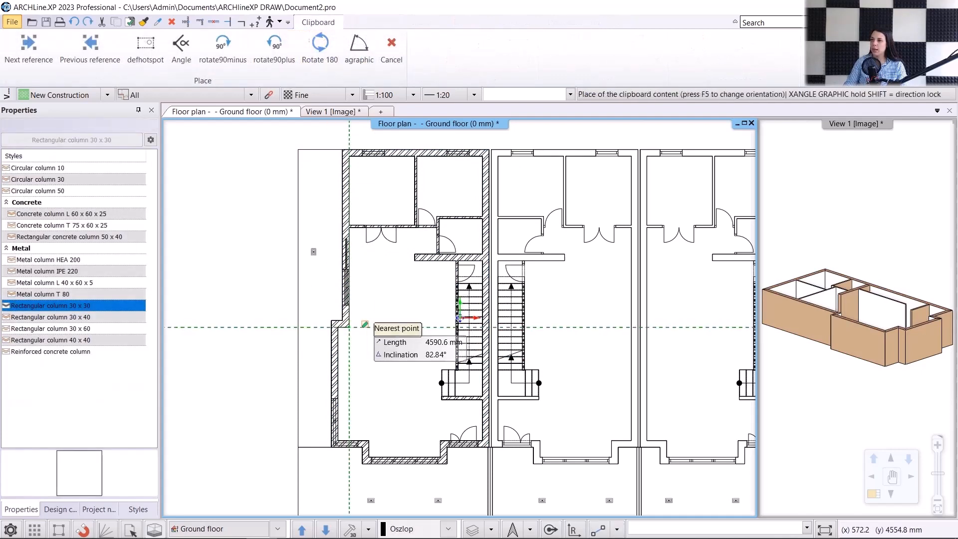
click(364, 426)
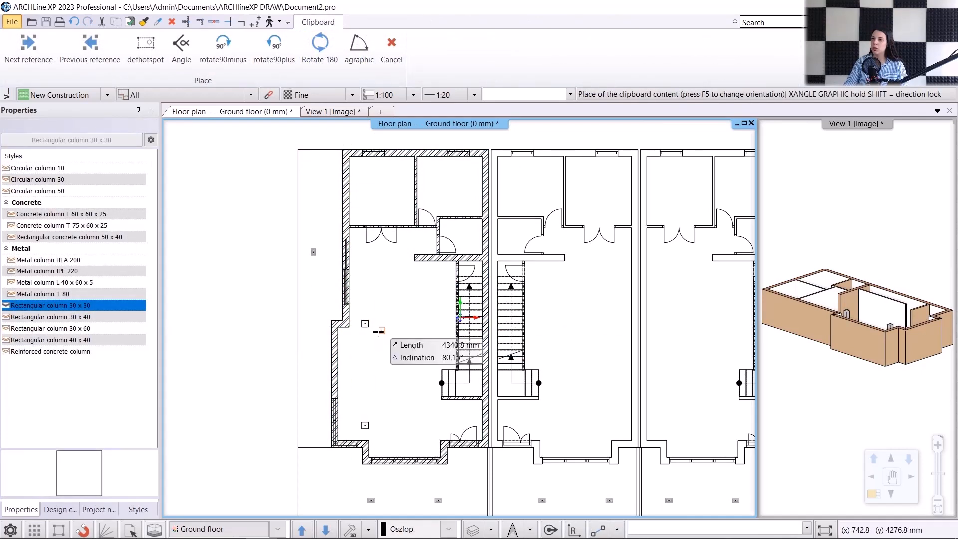
key(Escape)
- Window-select all walls and columns of the leftmost unit and narrow the selection to the walls
click(244, 133)
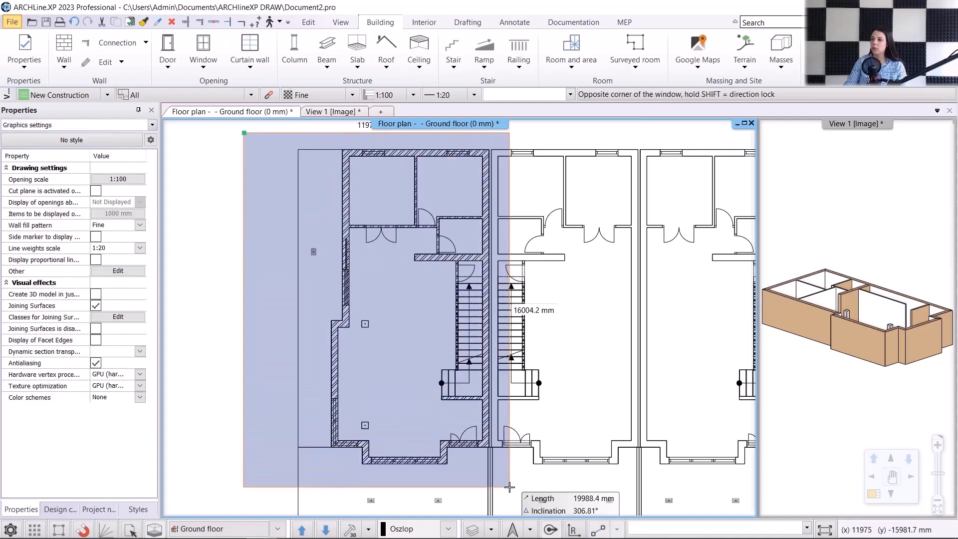
click(510, 488)
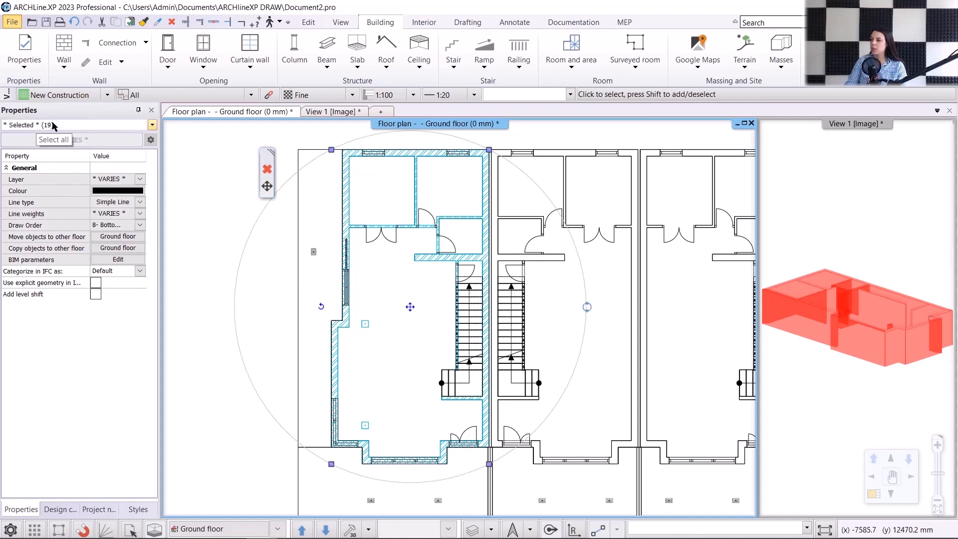
click(153, 125)
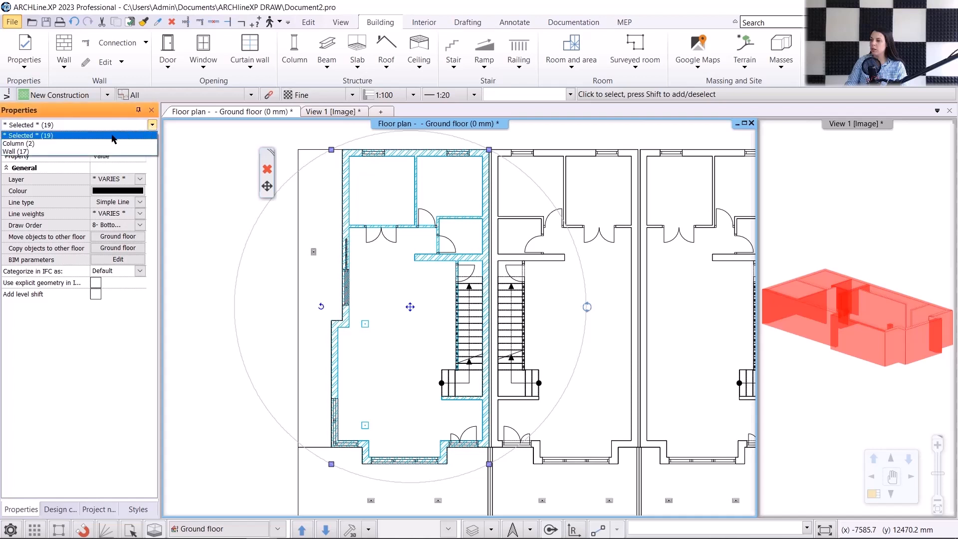
click(85, 152)
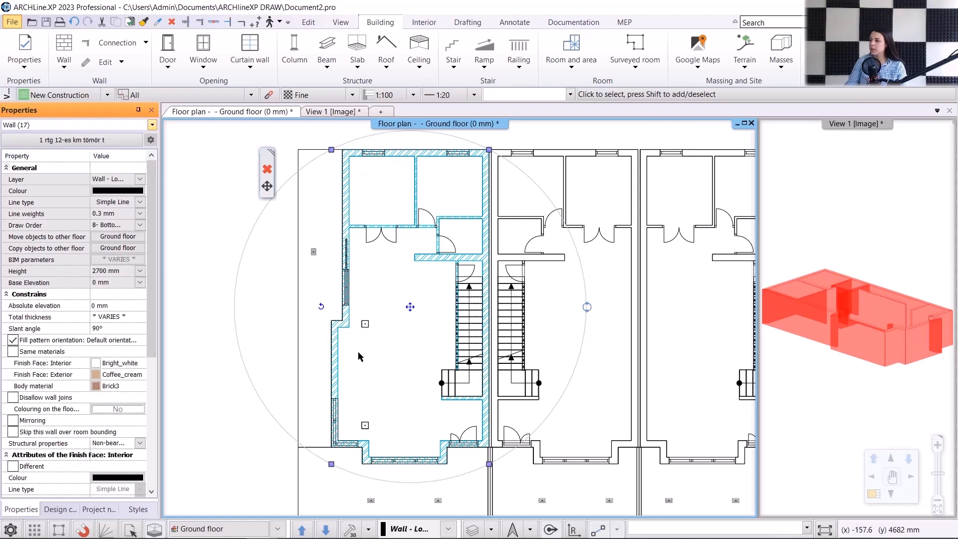
- Narrow the selection to the two columns and delete them
click(153, 125)
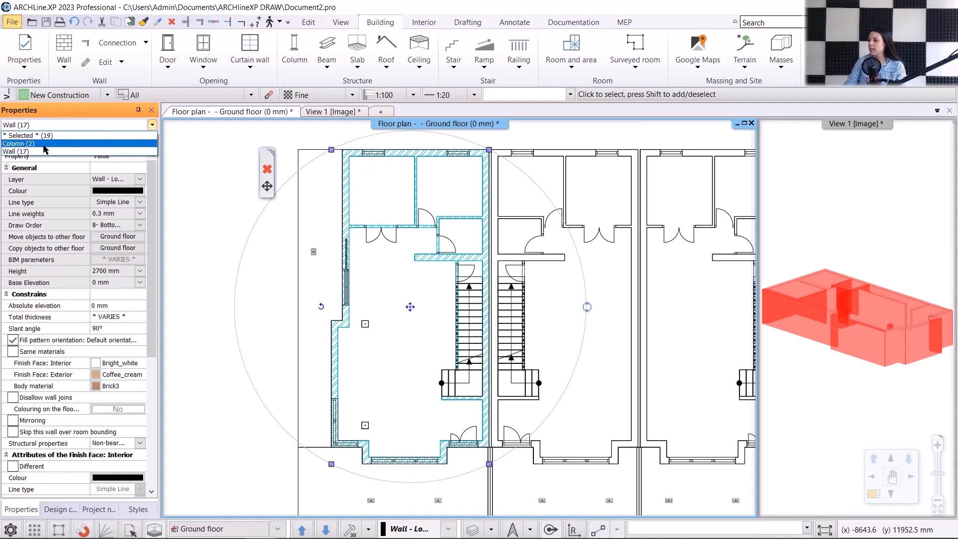
click(45, 142)
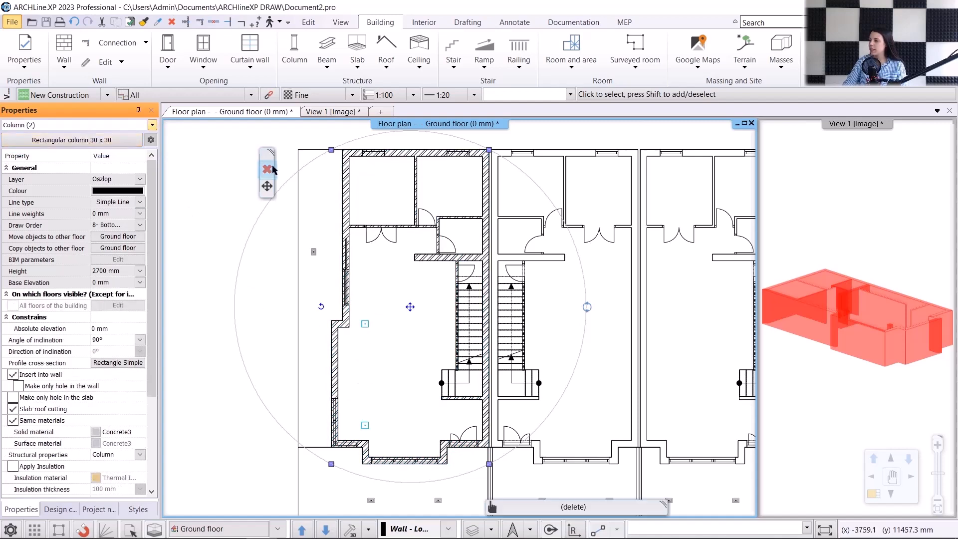
key(Delete)
click(264, 278)
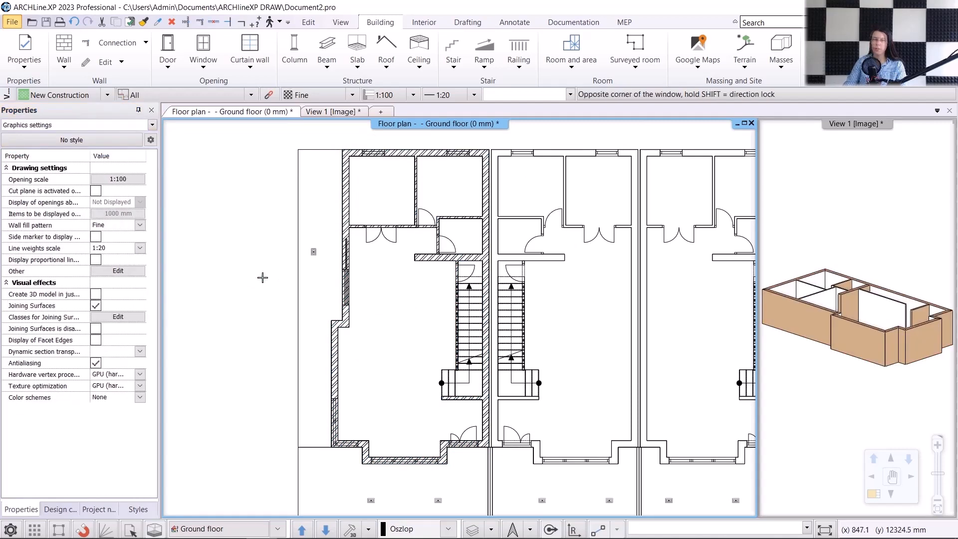
- Select all the leftmost unit's walls and turn on Same materials for them
drag(227, 125, 519, 495)
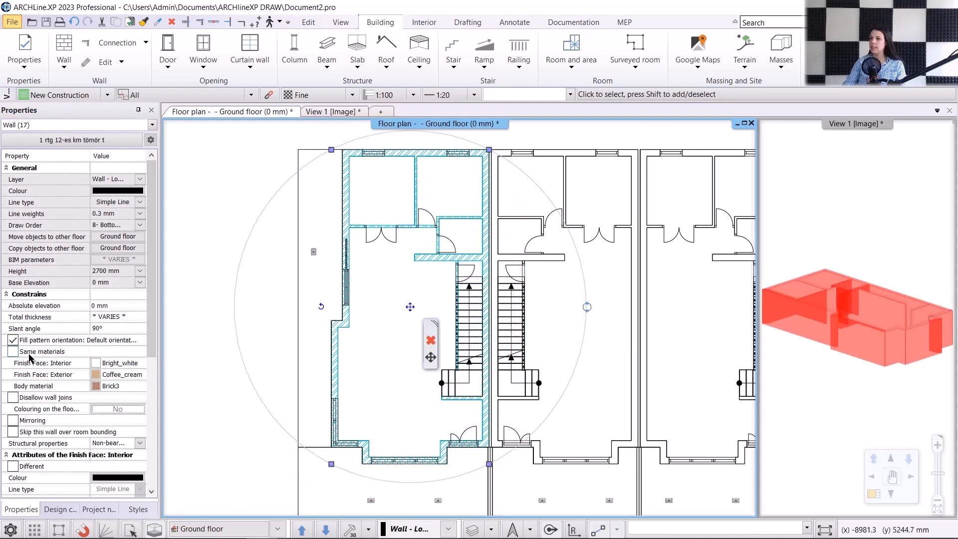
click(13, 352)
- Set the body material of the selected walls to Coffee_cream
click(97, 382)
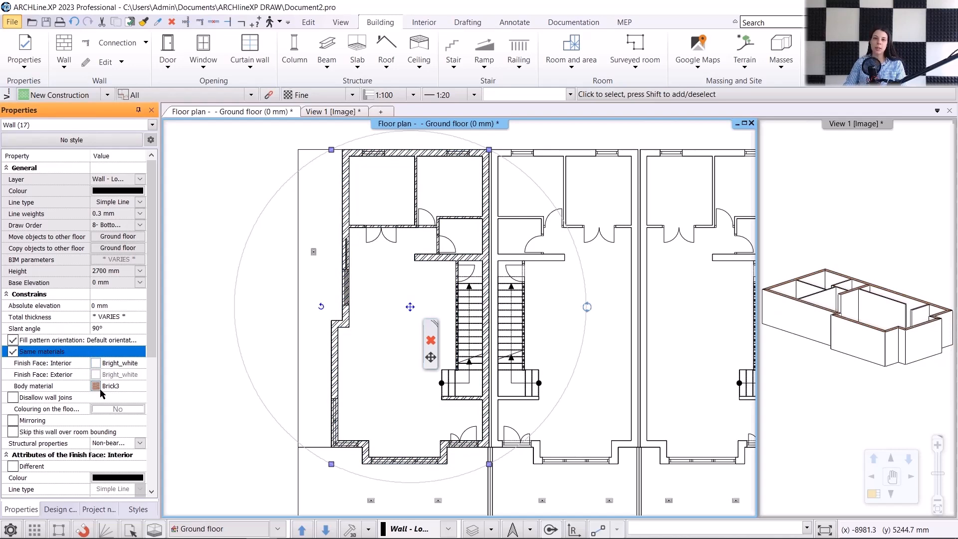
click(96, 387)
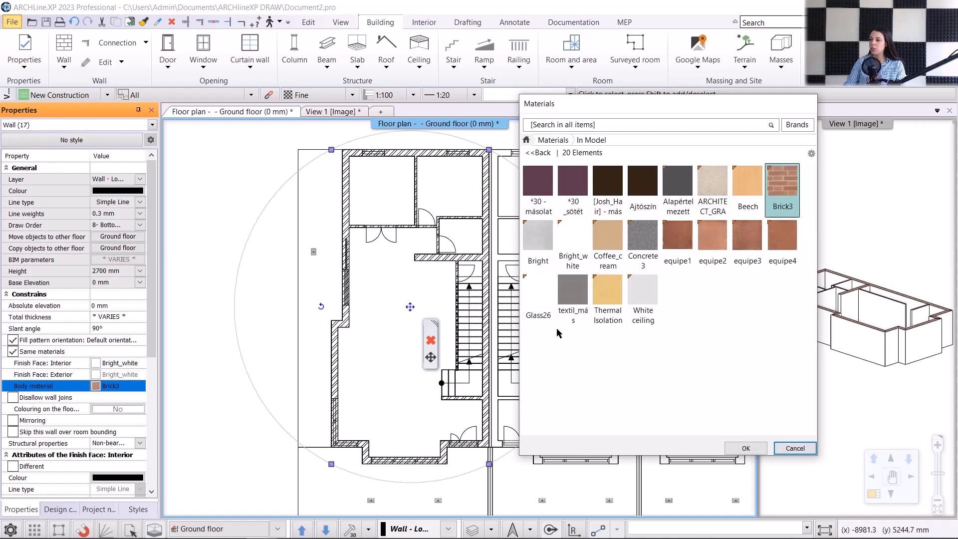
click(617, 245)
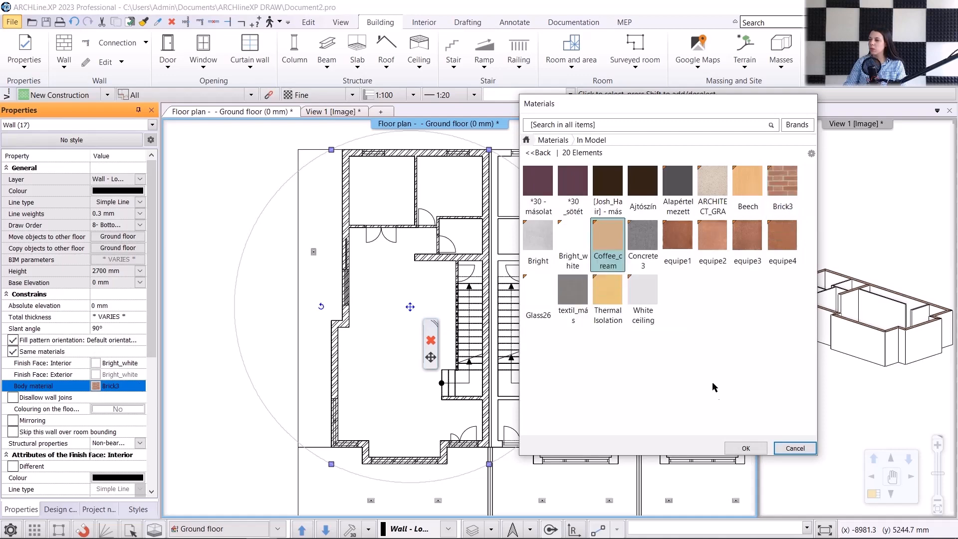
click(746, 449)
- Enlarge the 3D view, clear the wall selection, and undo the last body material change
click(867, 492)
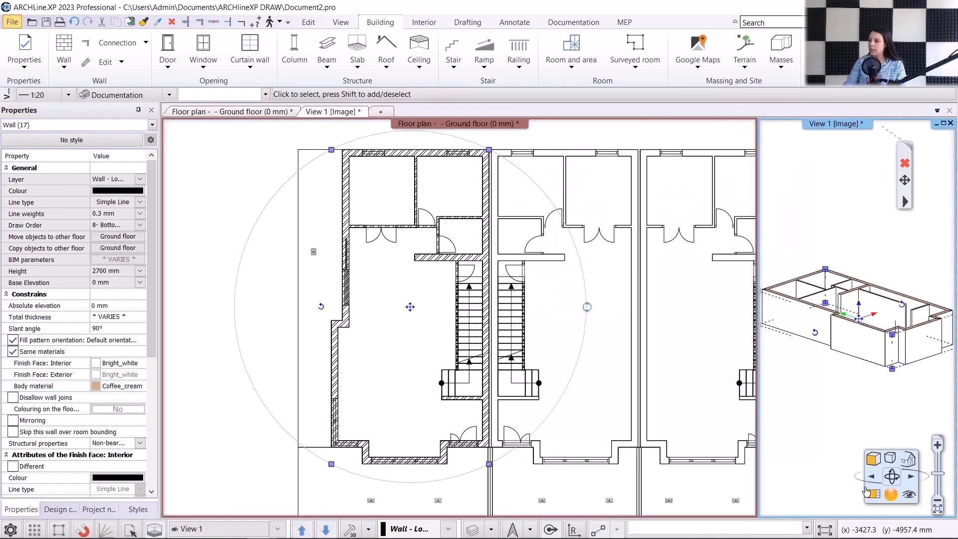
click(488, 192)
click(390, 318)
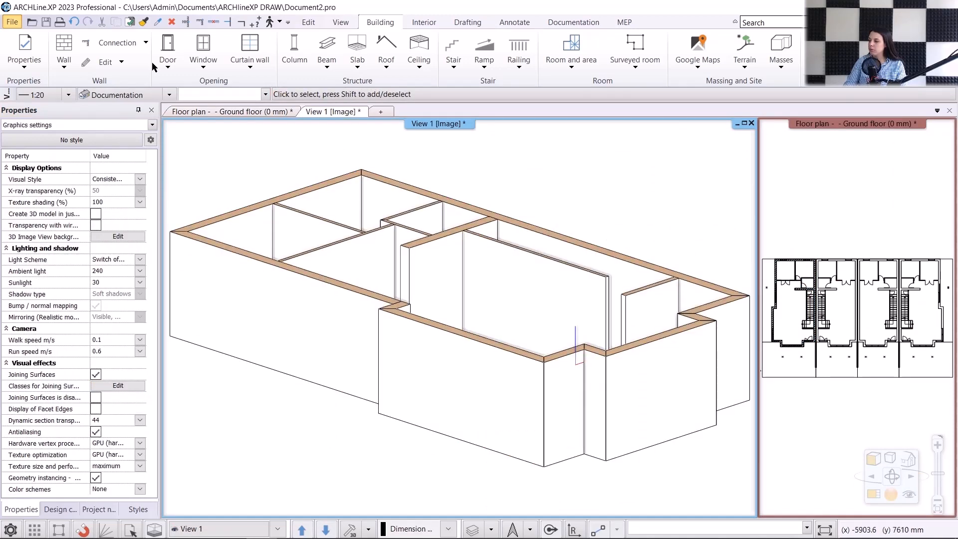
click(75, 23)
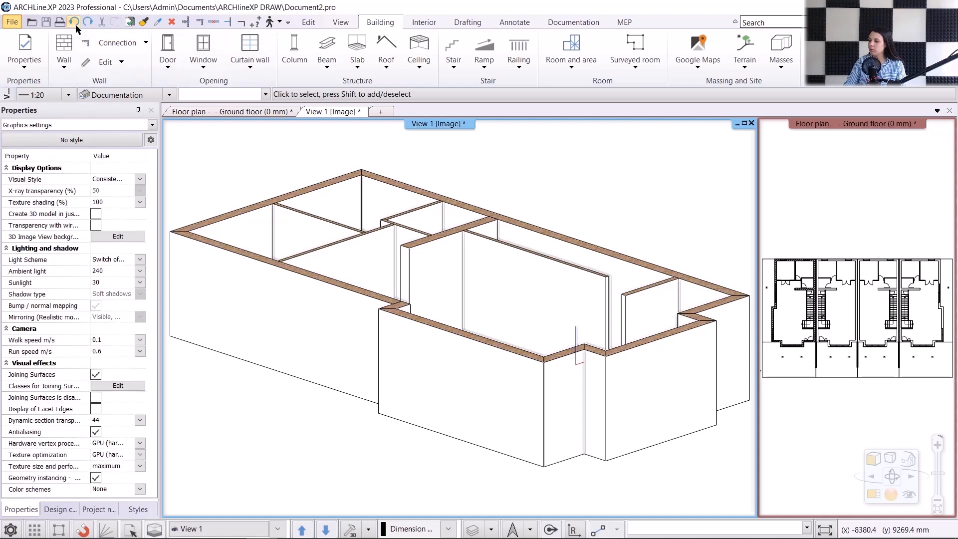
- Return to the floor plan and check the layer settings of the left exterior wall and the 100 mm partition between the upper rooms
click(196, 111)
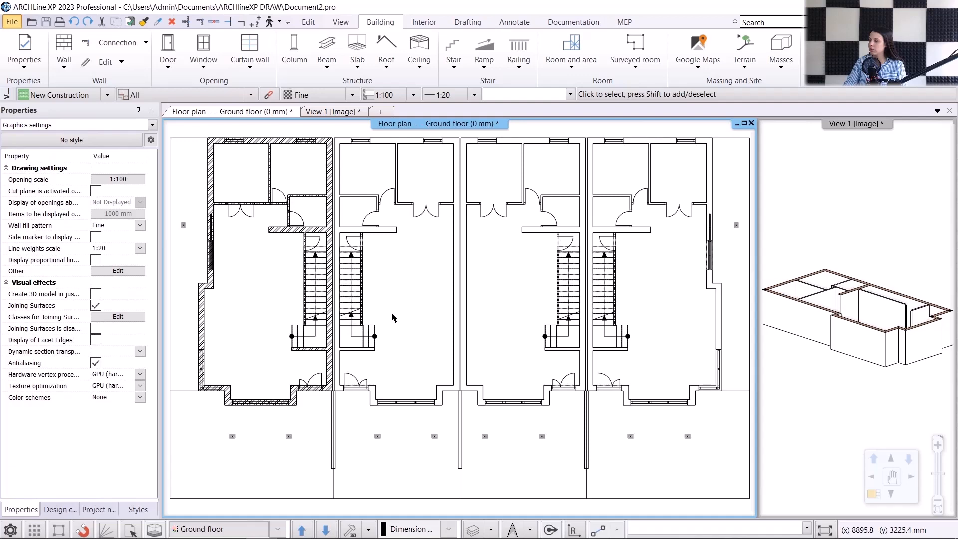
click(211, 172)
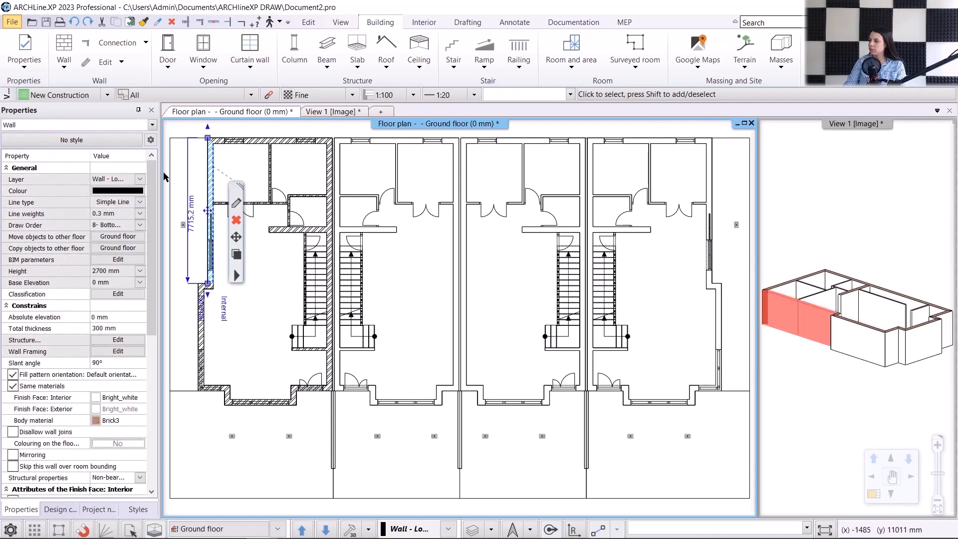
click(140, 179)
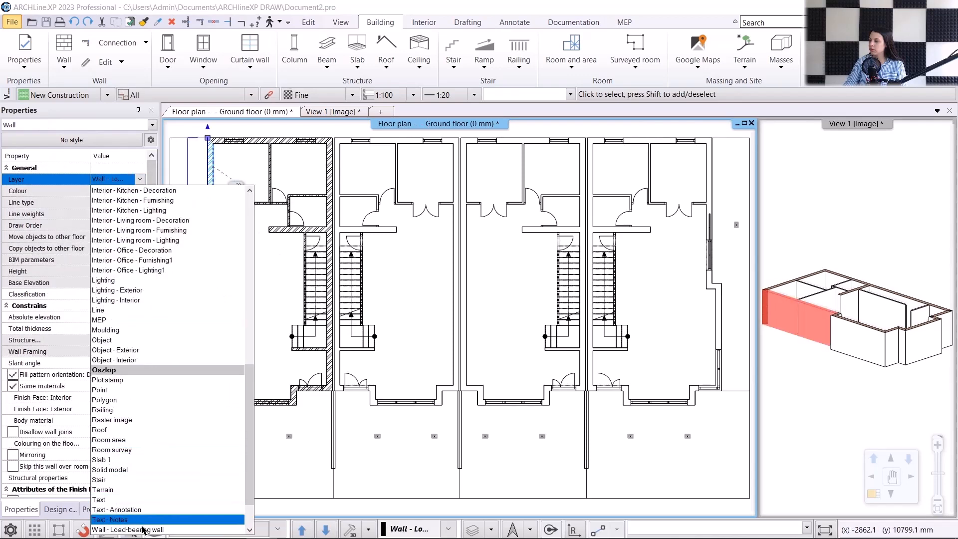
click(295, 170)
click(270, 165)
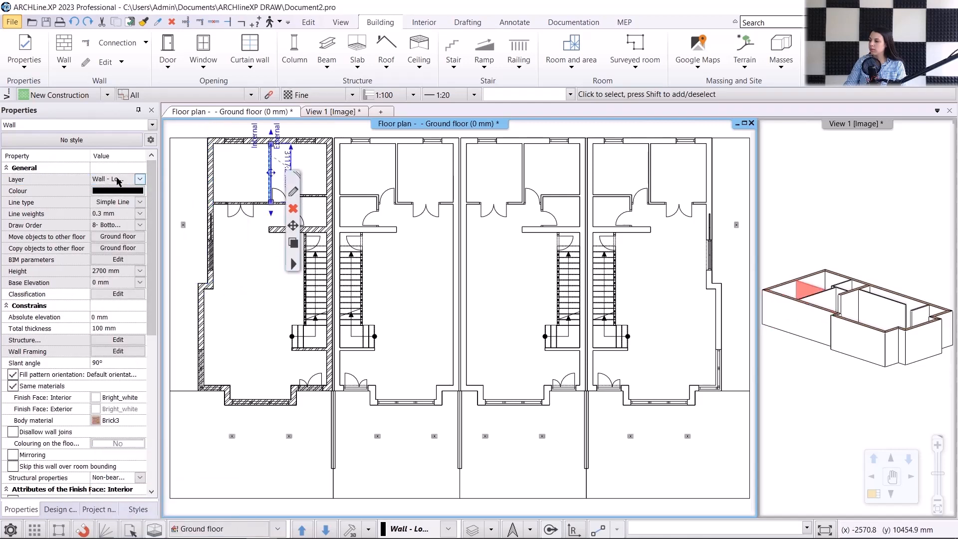
click(250, 319)
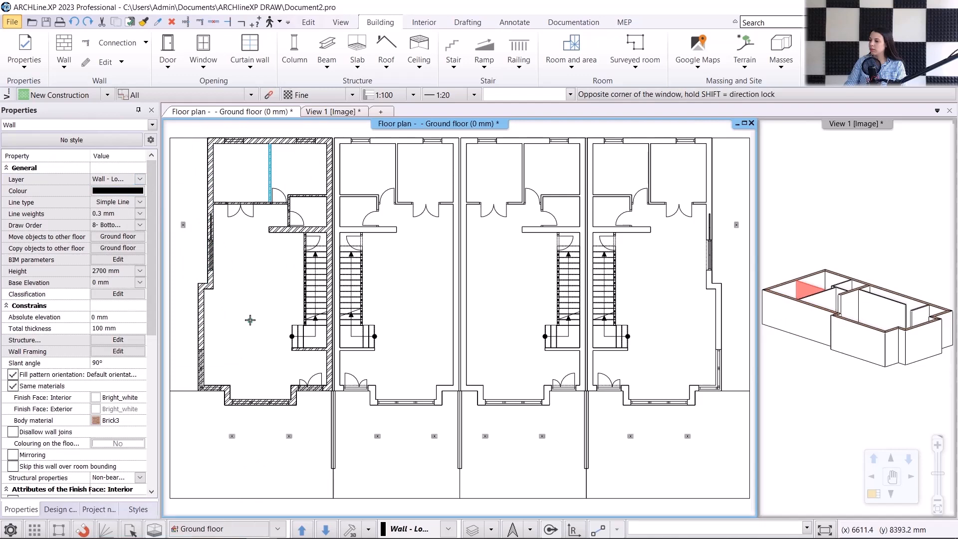
key(Escape)
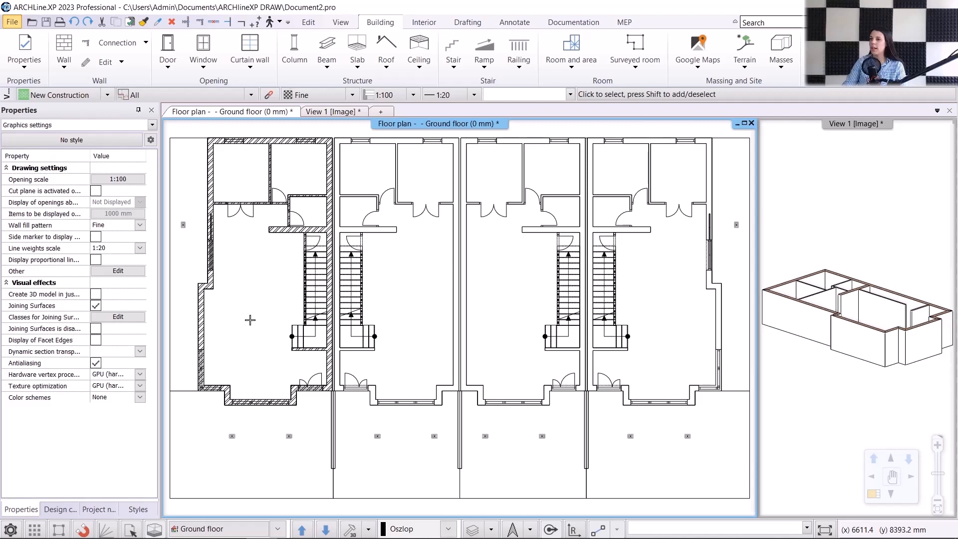
- Open the selection filter settings, set the discipline to Architectural elements, and choose Wall as the only element type
click(136, 529)
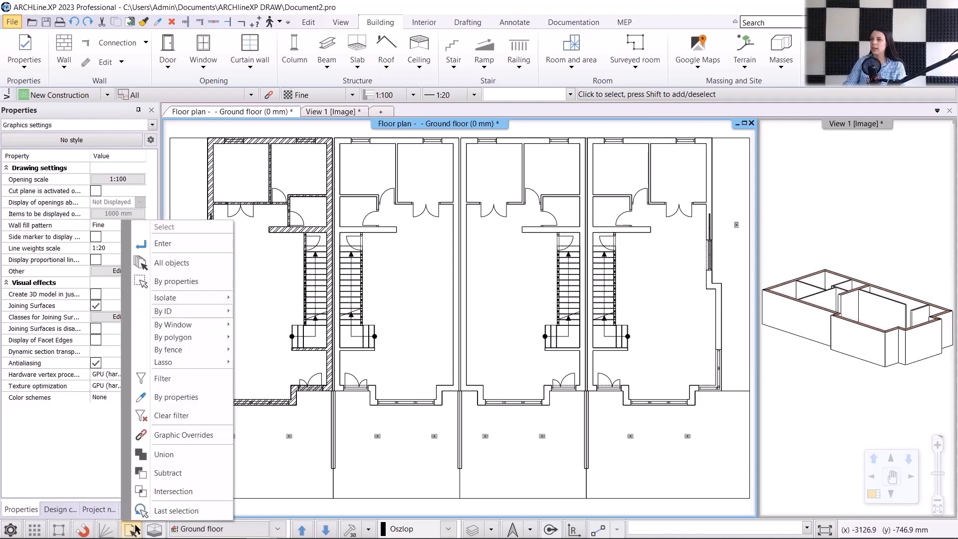
click(164, 379)
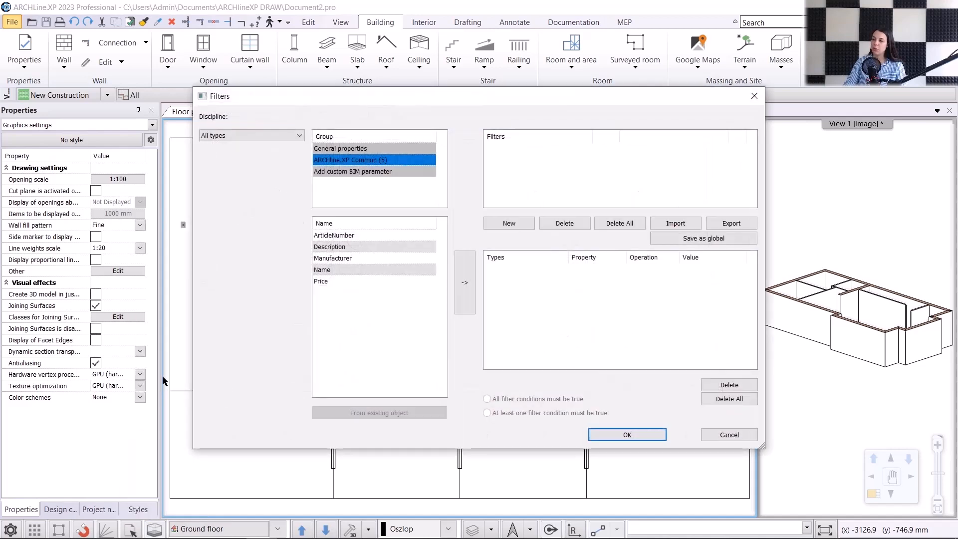
click(234, 133)
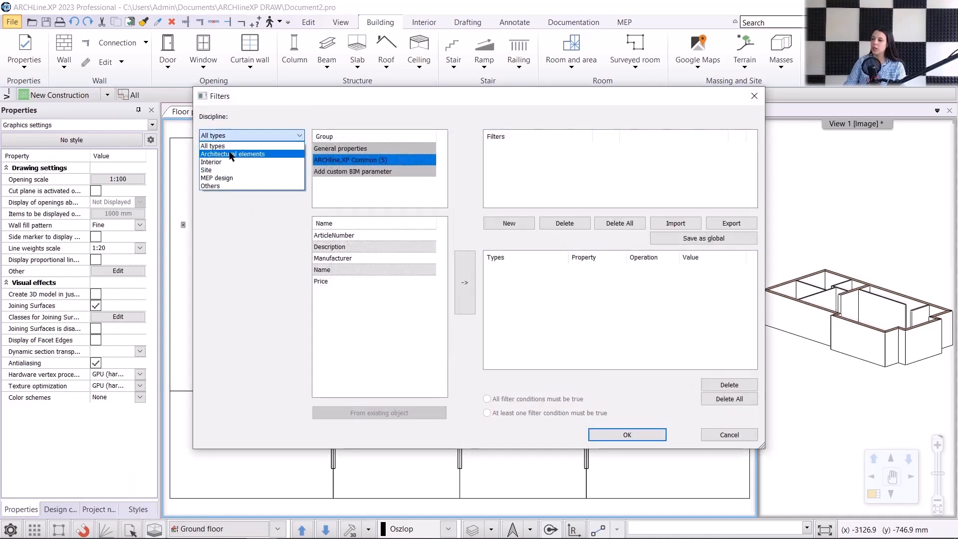
click(232, 154)
click(232, 168)
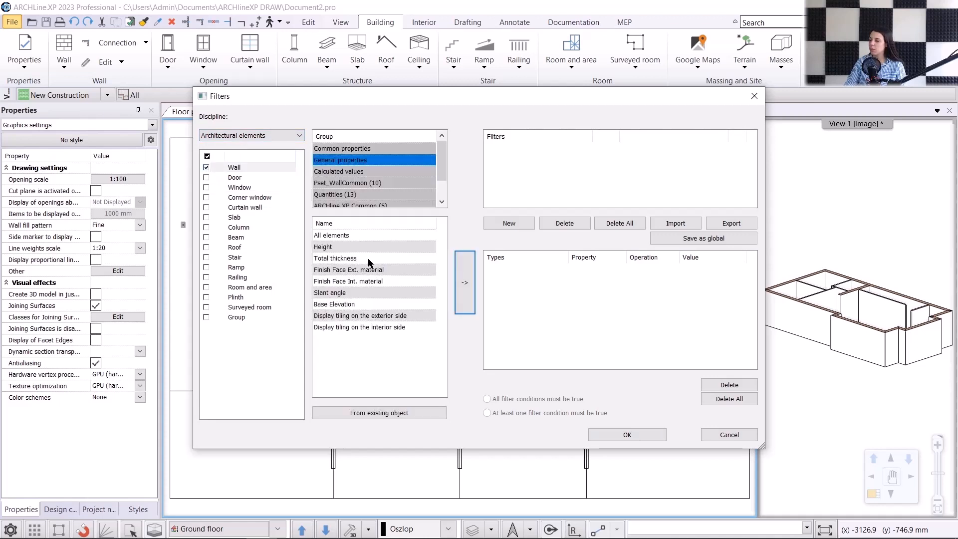
- Add a wall filter condition for total thickness no more than 150 mm and apply it to select the thin walls
click(360, 259)
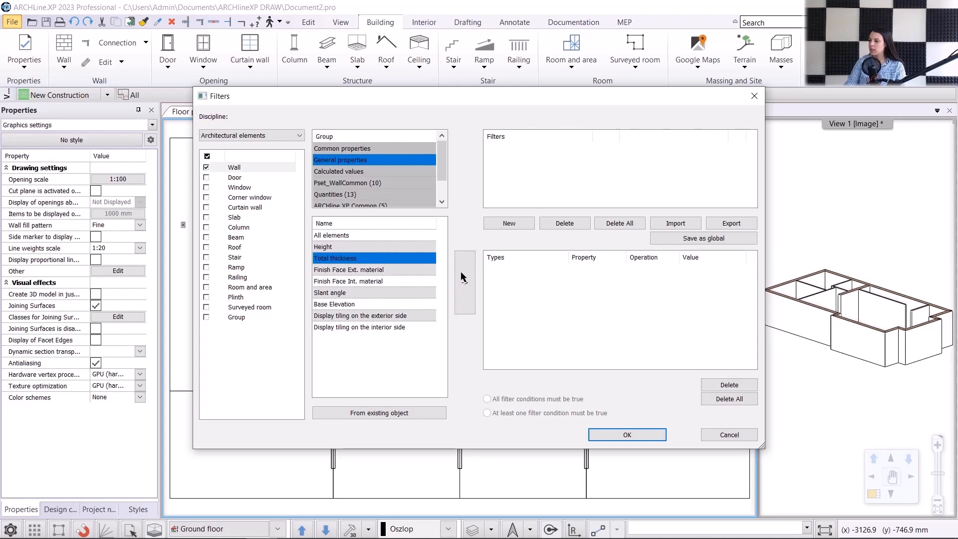
click(464, 279)
click(673, 270)
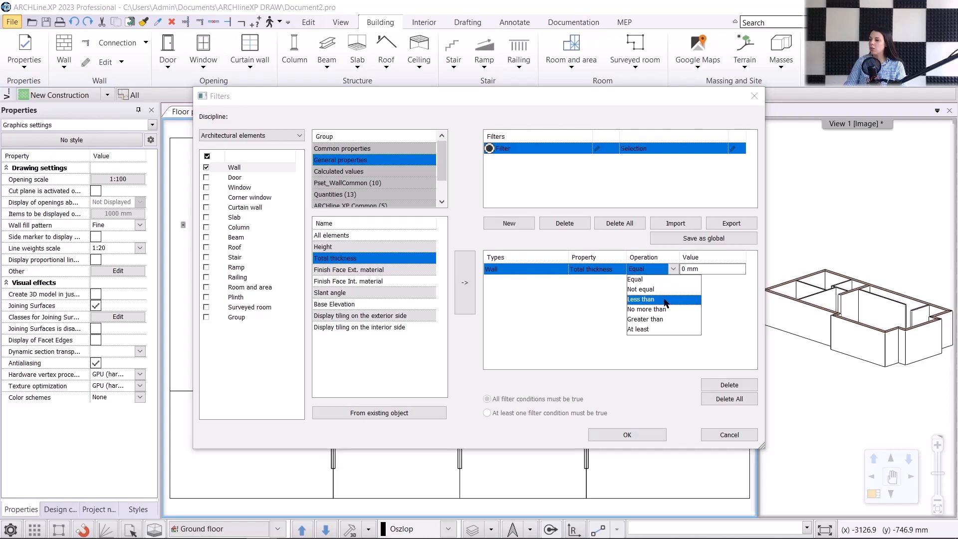
click(645, 310)
click(699, 268)
text(150)
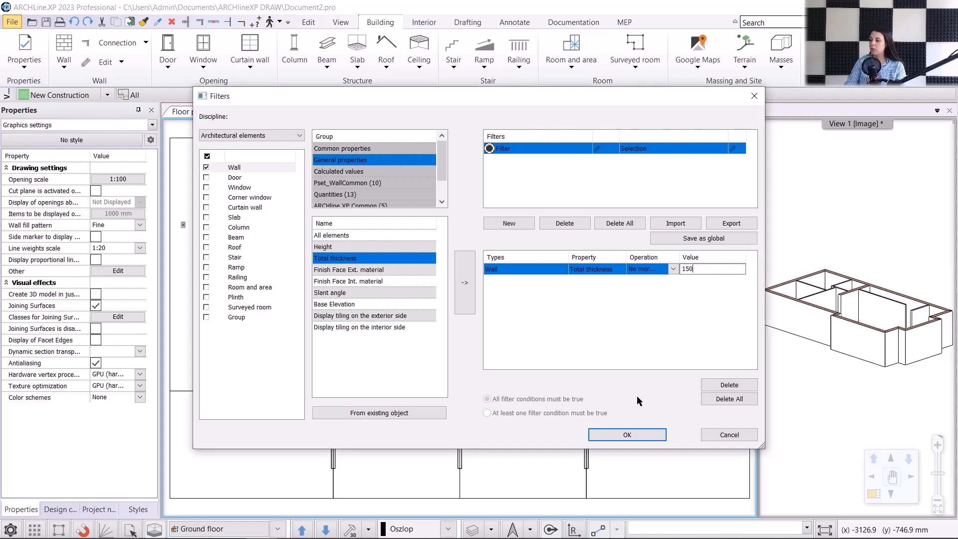
click(634, 436)
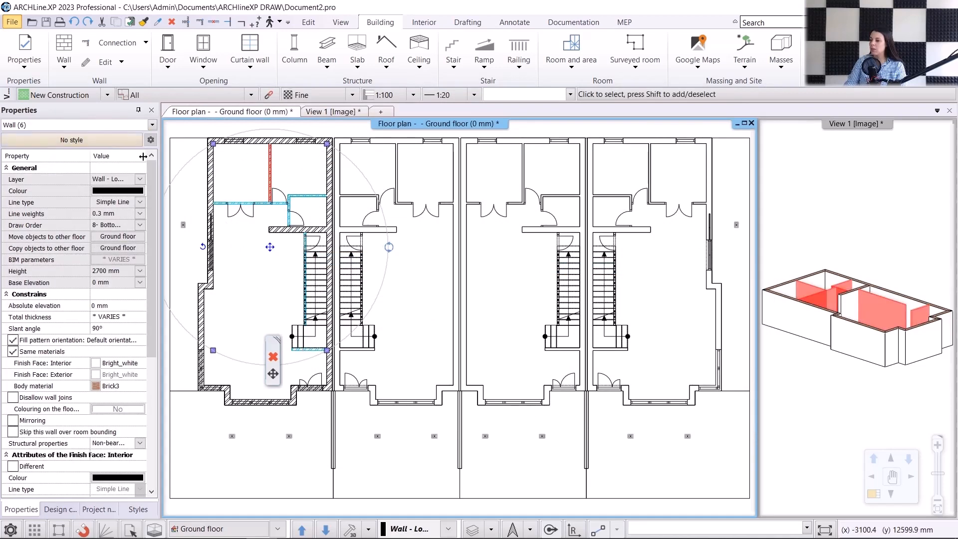
- Move the selected thin walls to the Wall - Partition wall layer
click(140, 180)
scroll(178, 396, down, 2)
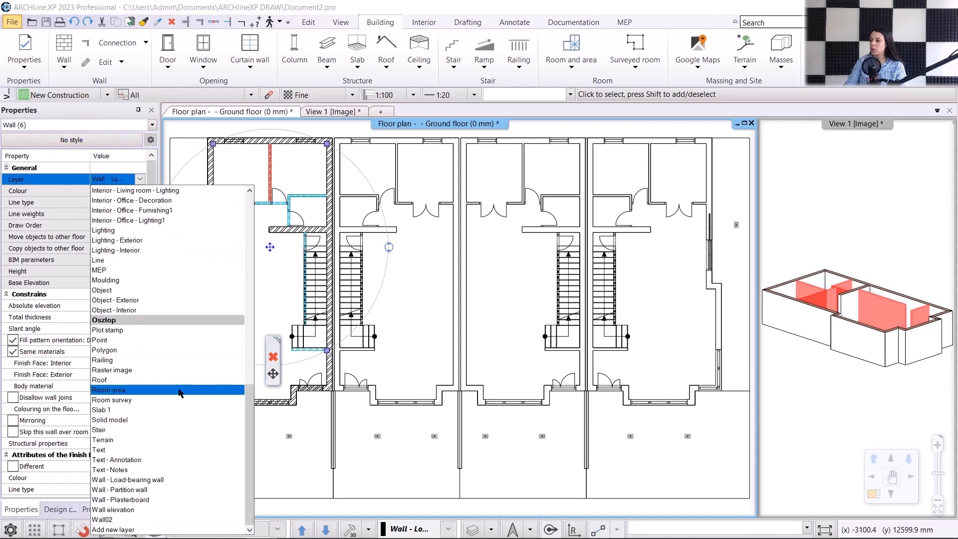
click(143, 490)
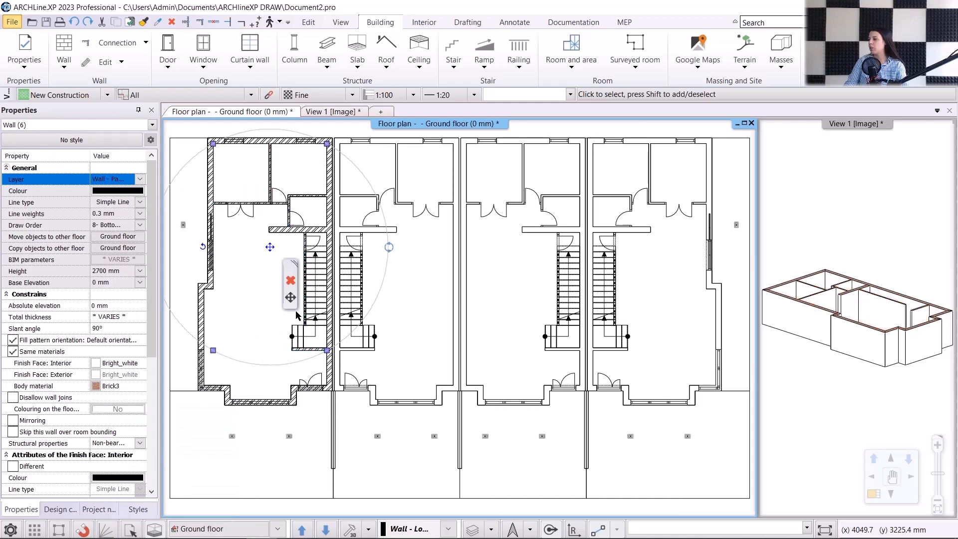
- Check the layer setting of the partition between the two upper rooms and clear the selection
click(270, 175)
click(140, 178)
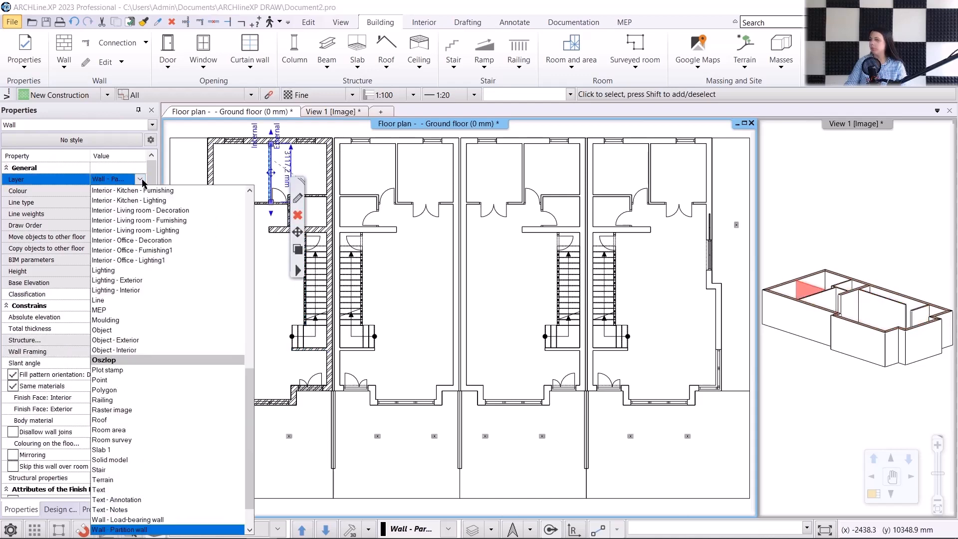
click(281, 268)
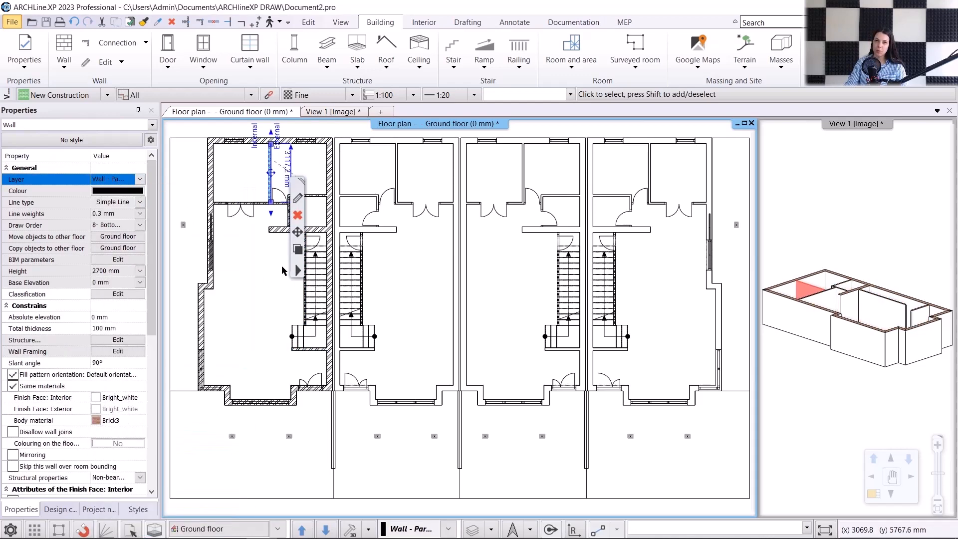
click(270, 290)
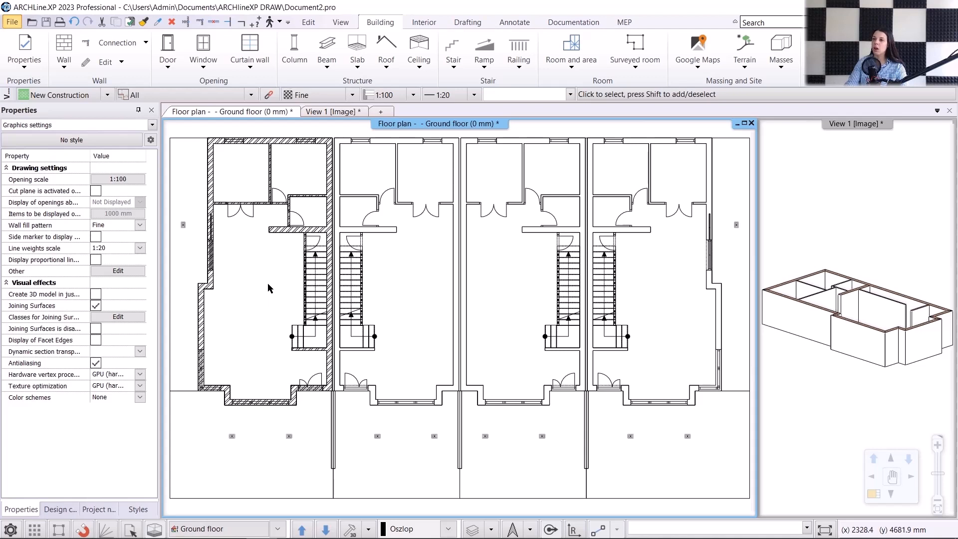
- Open the default door properties and choose the Flush door from the indoor single doors
right_click(173, 49)
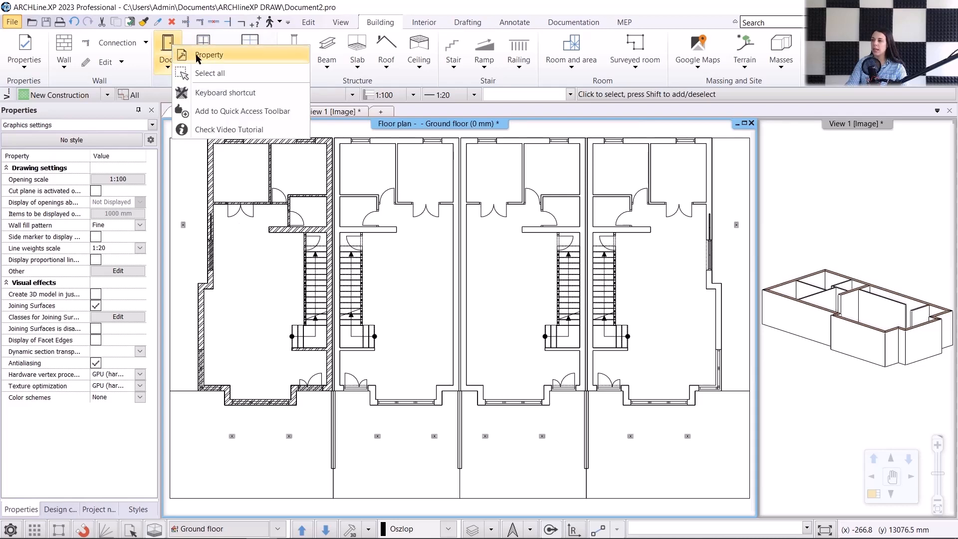
click(201, 60)
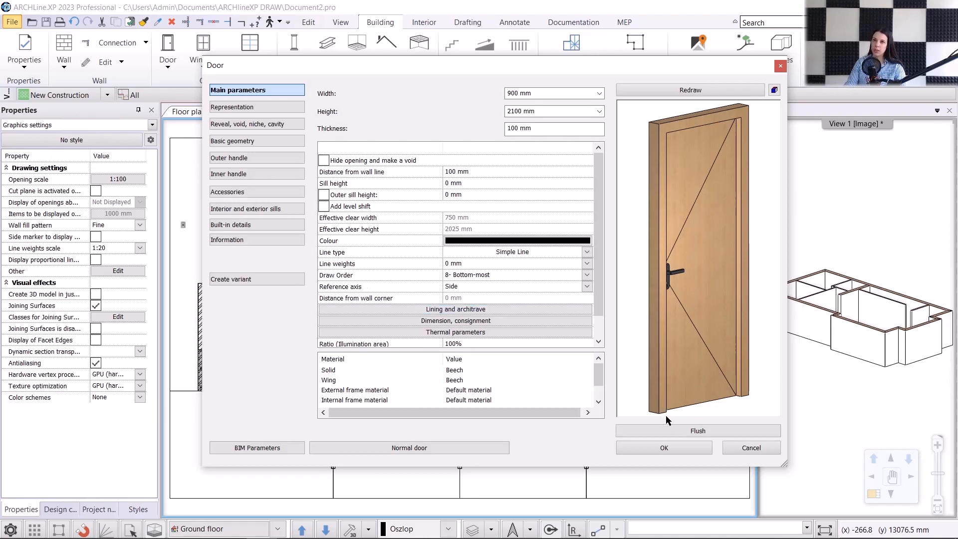
click(694, 430)
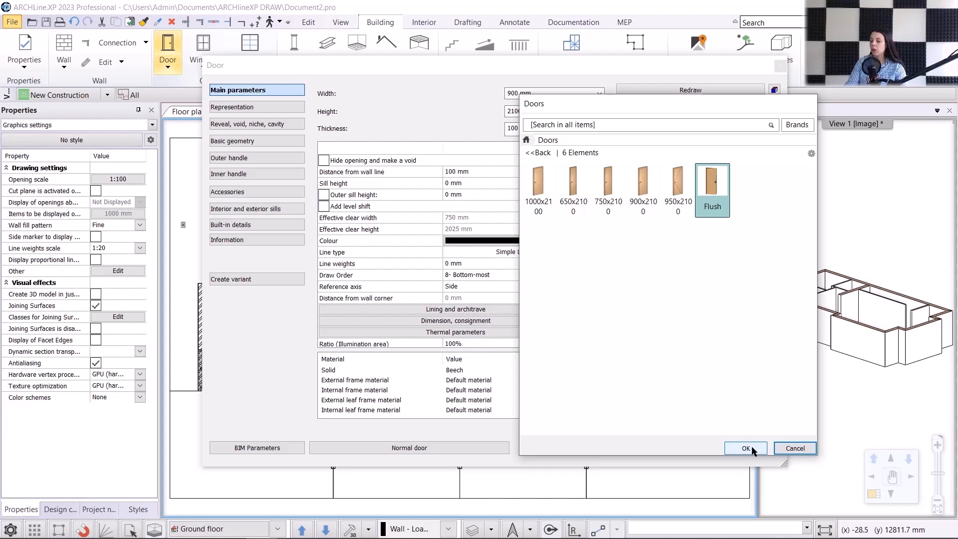
click(746, 448)
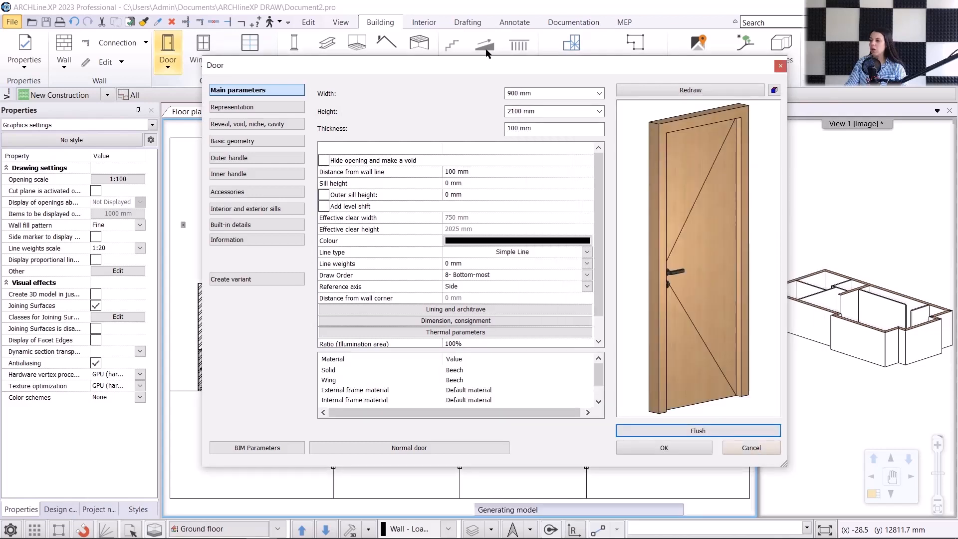
- Set the door width to 850 mm and save it to the library as variant 850x2100, category INDOOR, sub category Single
click(544, 94)
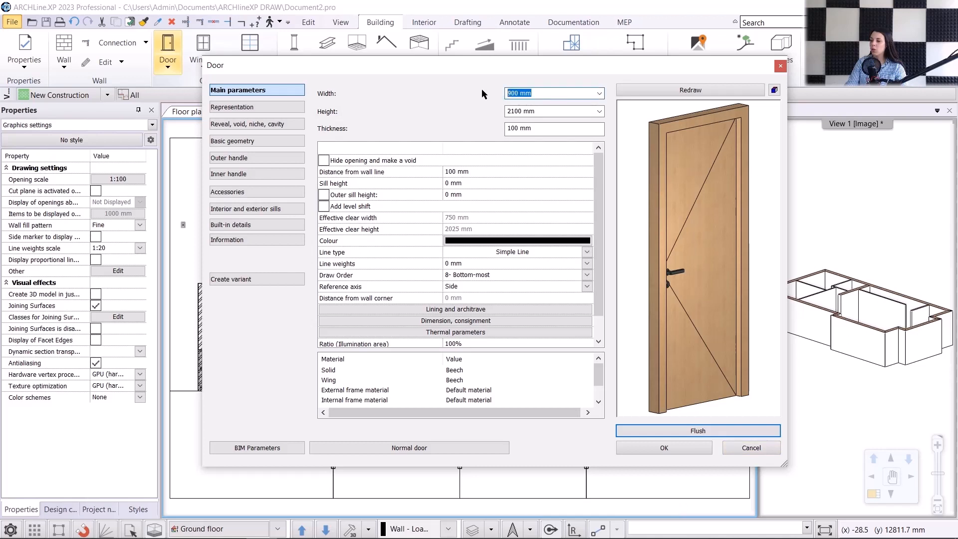
text(850)
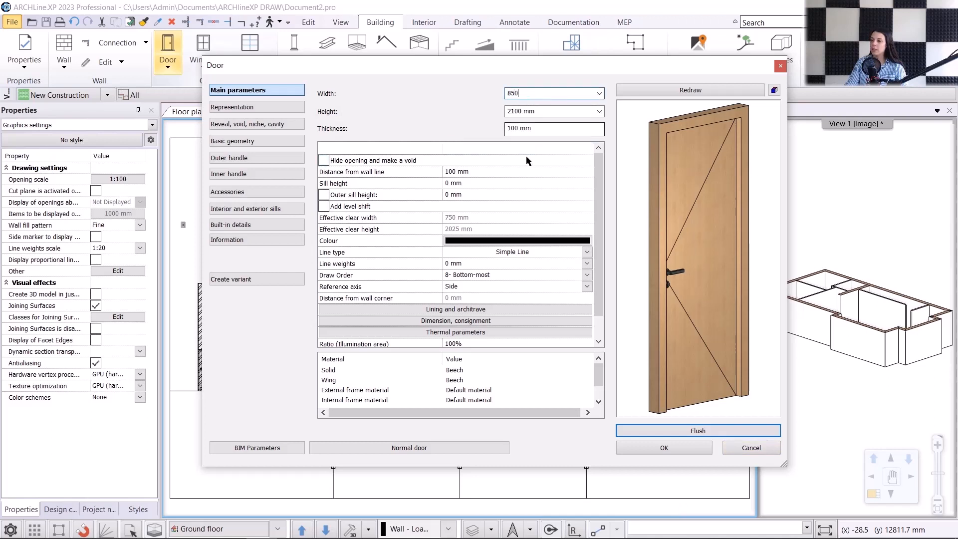
click(241, 279)
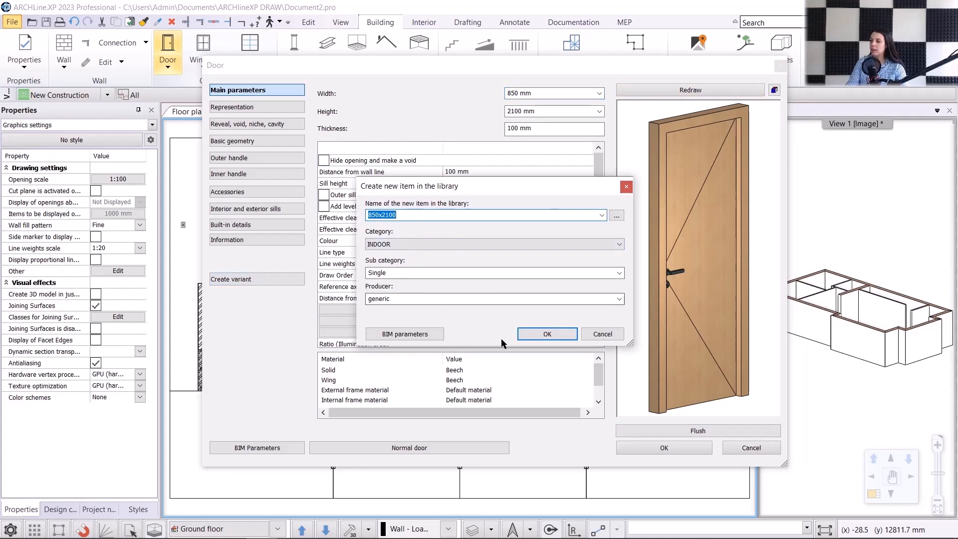
click(533, 340)
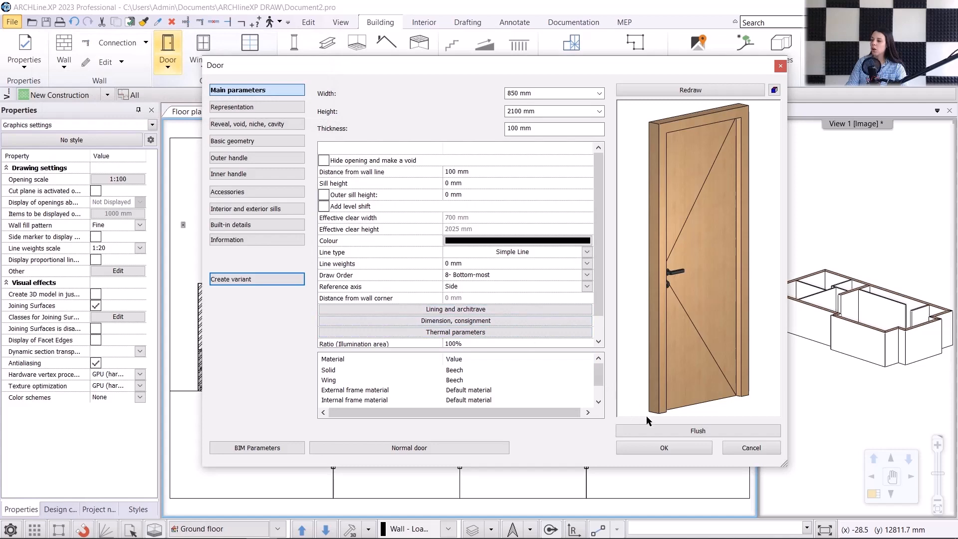
- Load the 850x2100 variant of the Flush door and set its distance from the wall line to 0
click(654, 433)
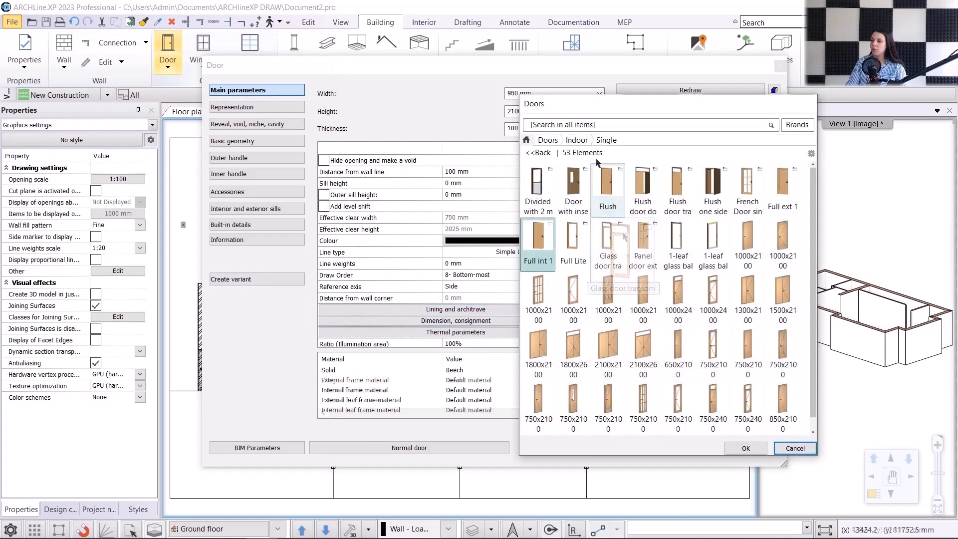
double_click(609, 194)
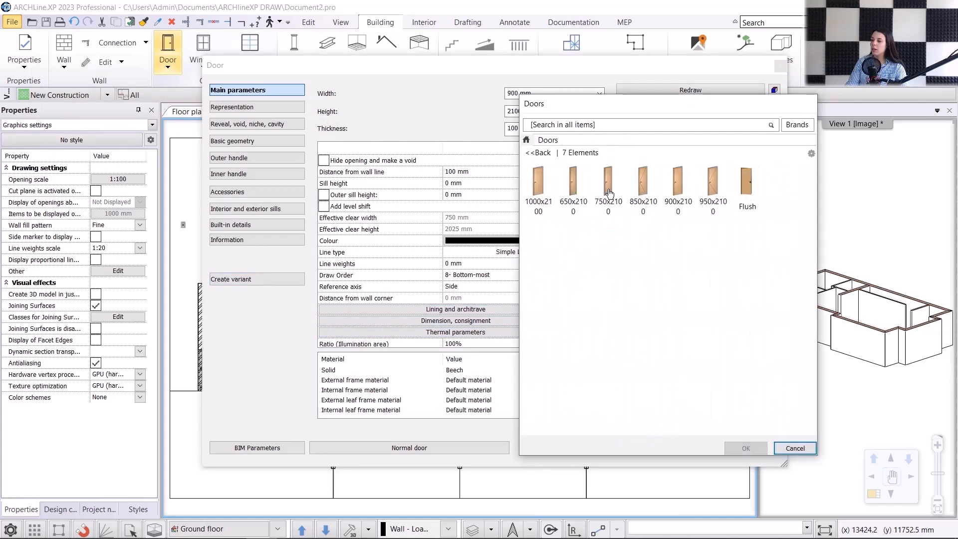
mouse_move(649, 204)
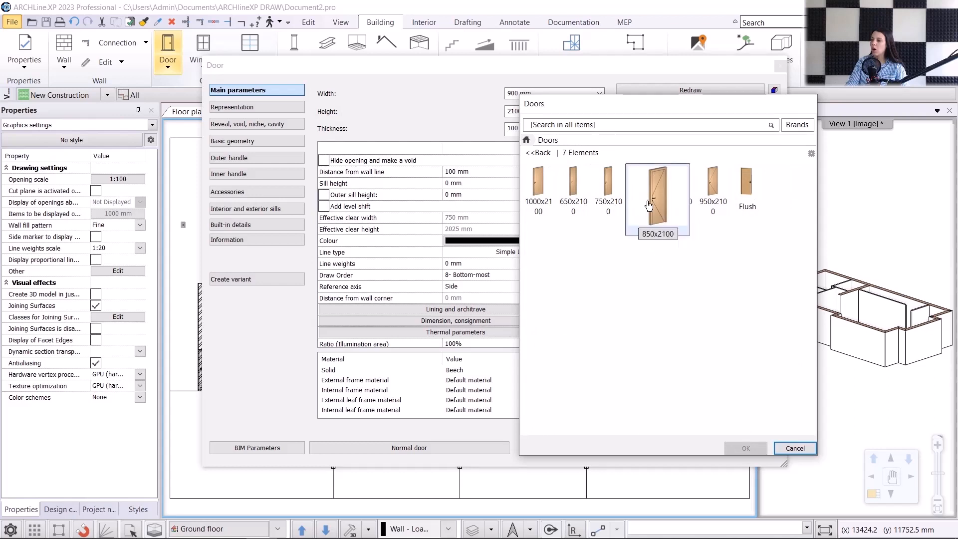
click(649, 205)
click(746, 448)
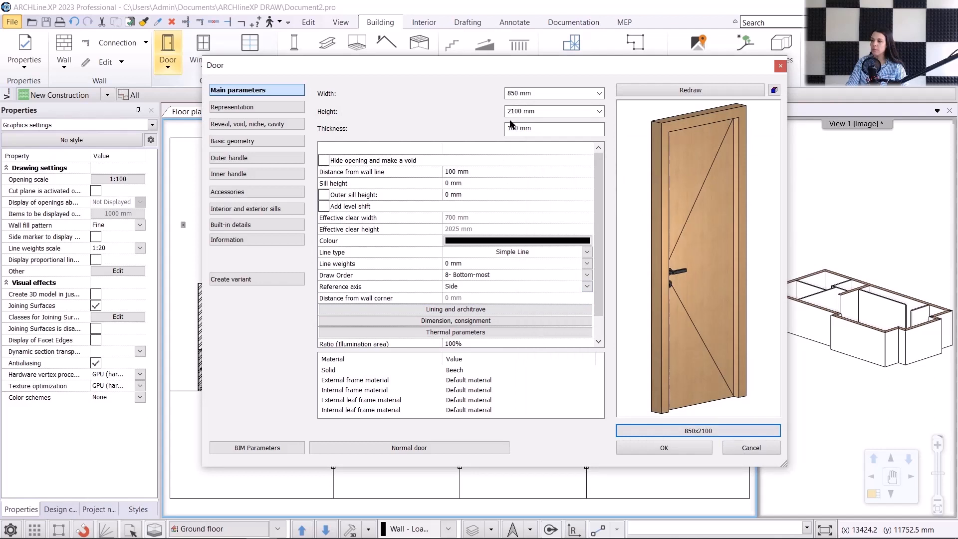
click(484, 171)
text(0)
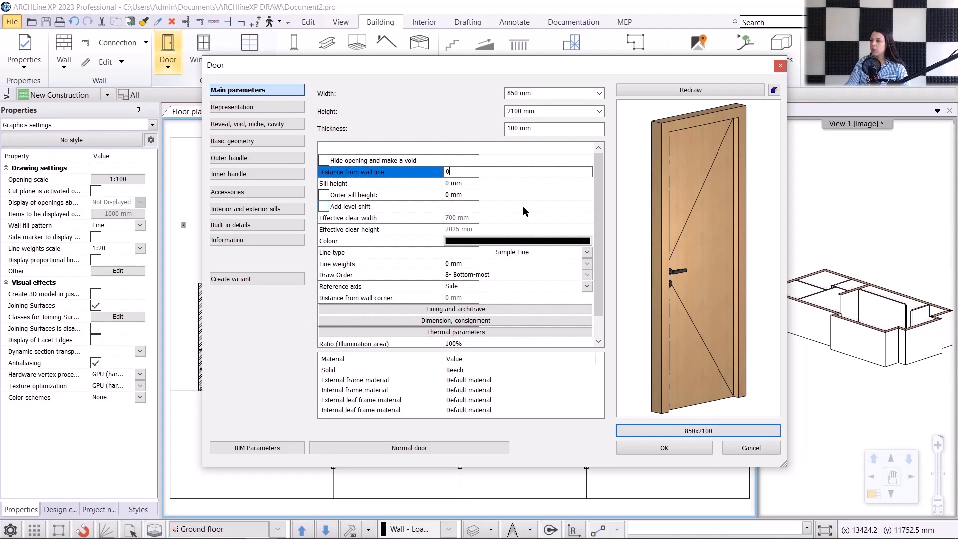
- Search the material library for paldao and assign Wood-paldao as the door's Solid material
double_click(460, 372)
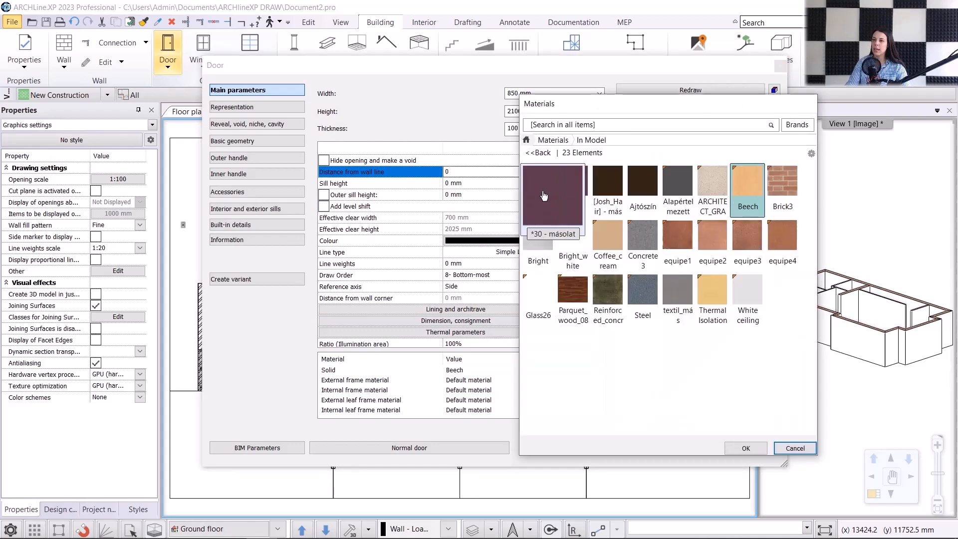
click(526, 143)
click(558, 131)
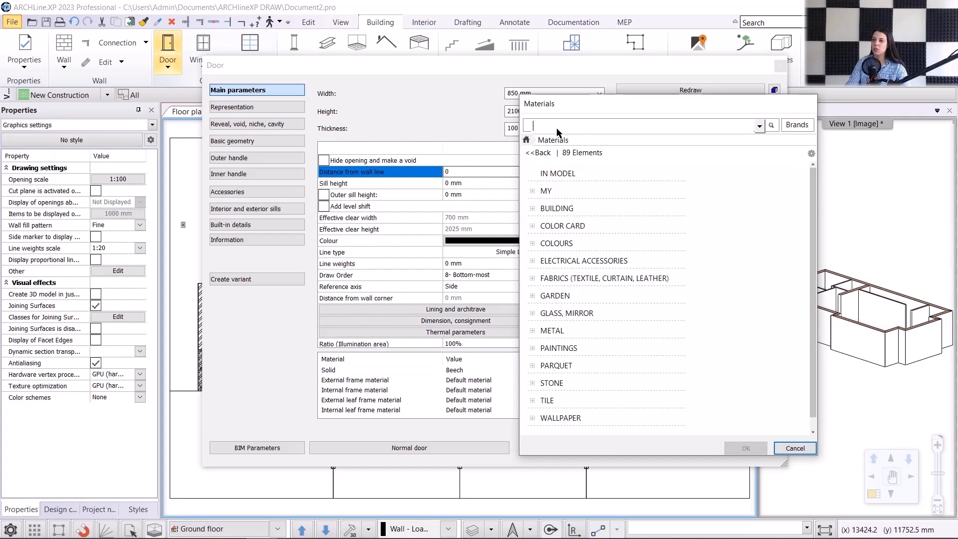
text(paldao)
key(Return)
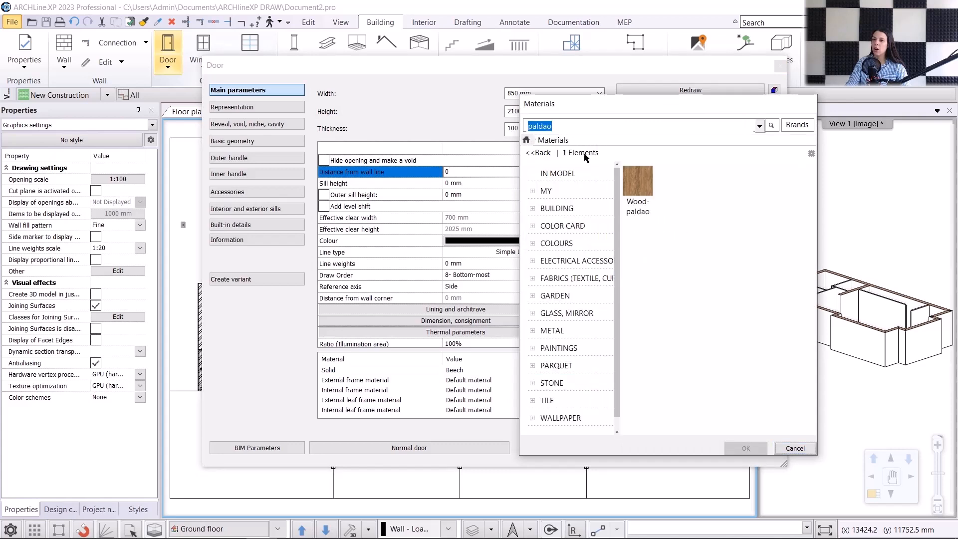
click(655, 187)
click(737, 449)
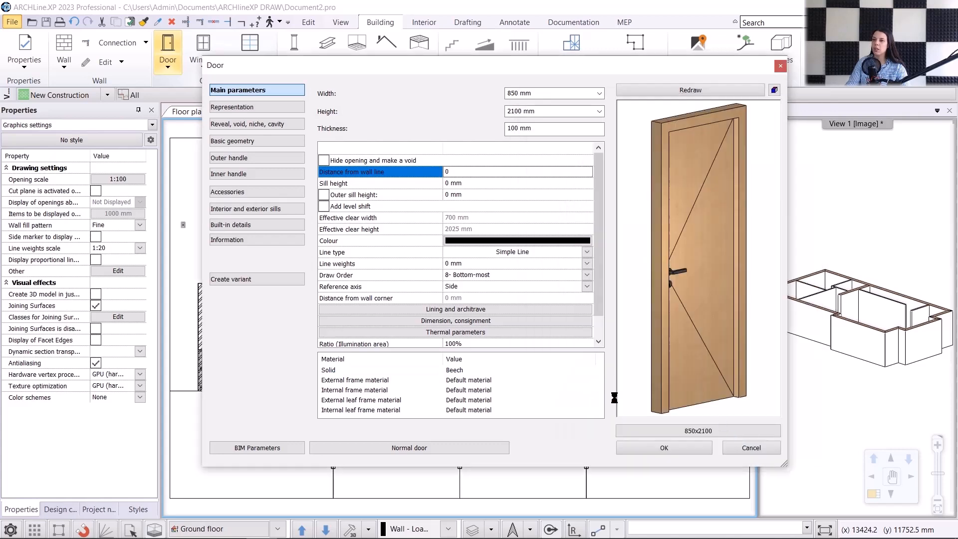
- Assign Wood-paldao from the in-model materials to the door's external frame and accept the door properties
click(462, 378)
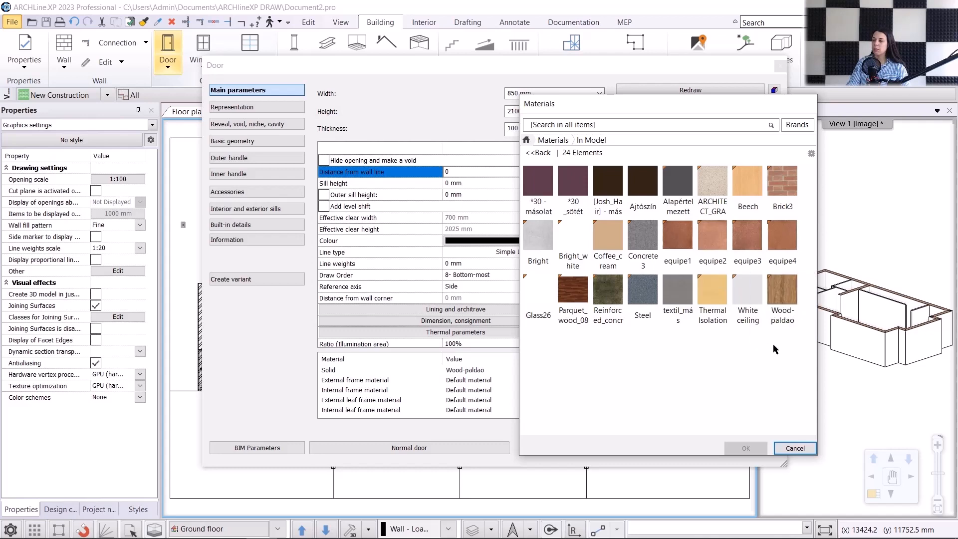
click(785, 299)
click(742, 448)
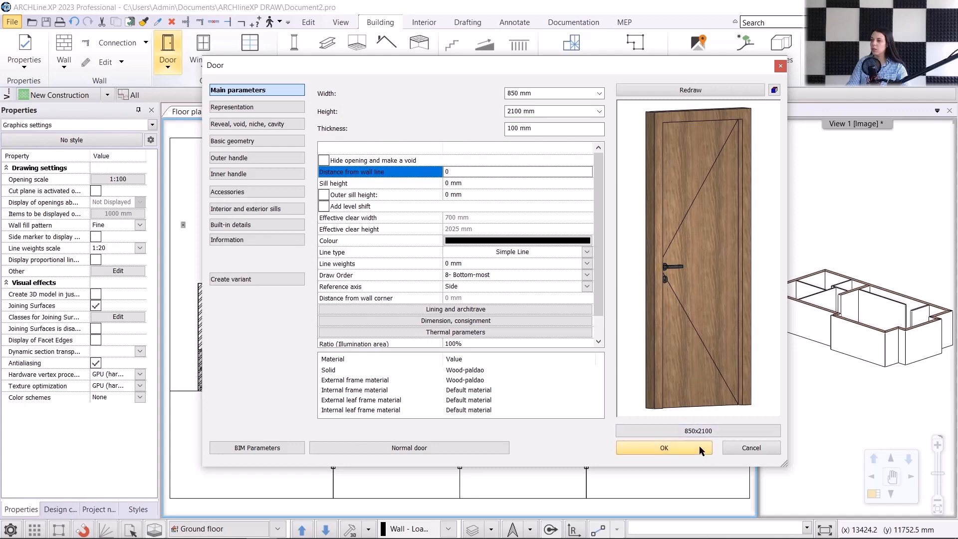
click(677, 448)
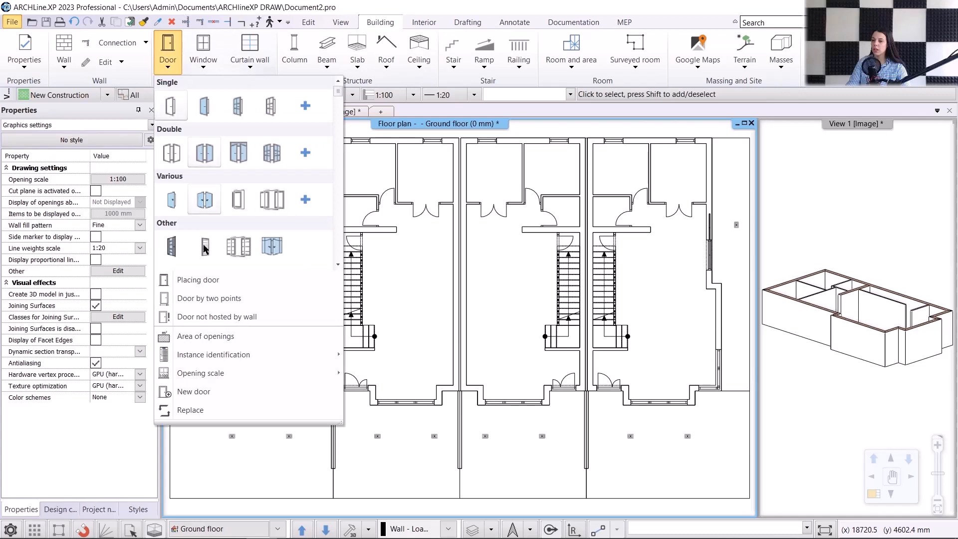
- Place a door by two points, about 900 mm wide, in the horizontal partition below the upper-right room, swinging upward as in the drawing
click(209, 298)
scroll(548, 489, up, 8)
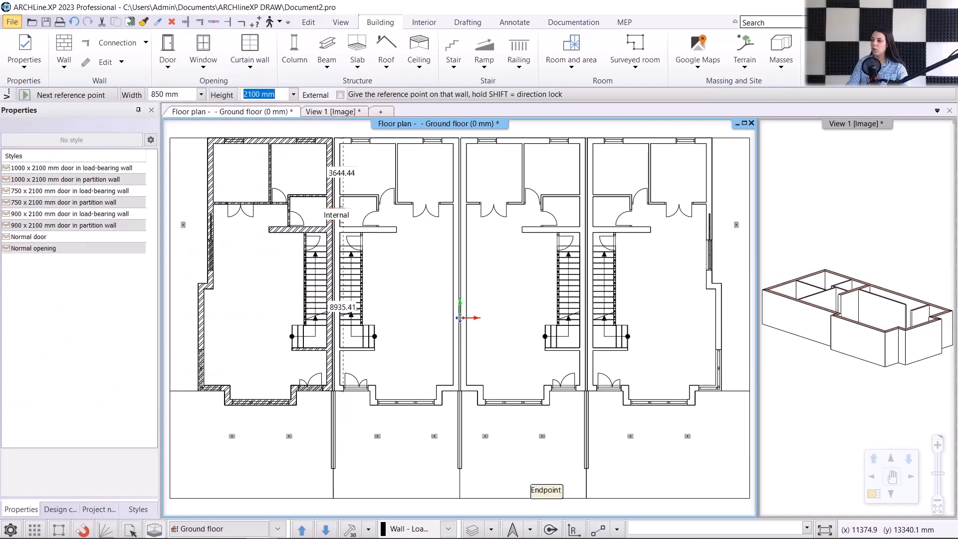
scroll(549, 492, up, 1)
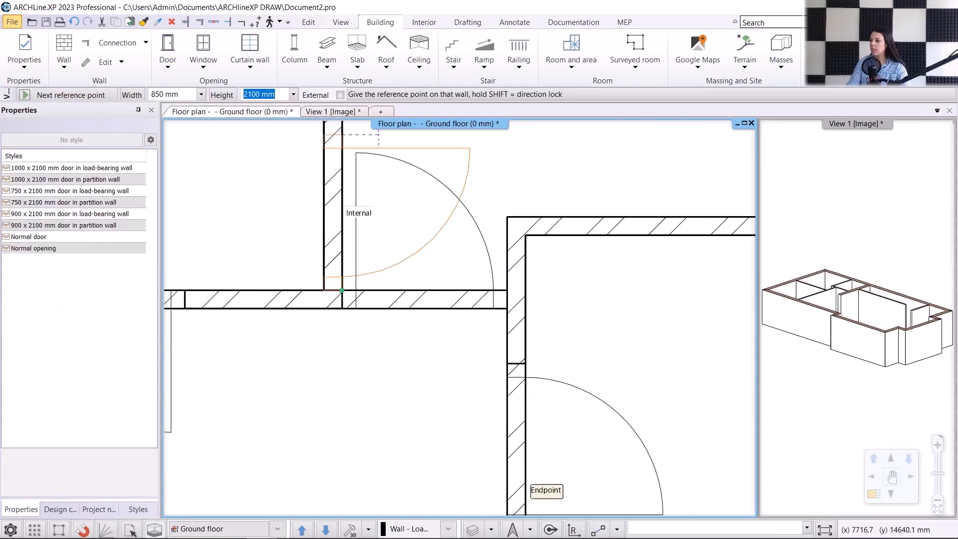
click(349, 291)
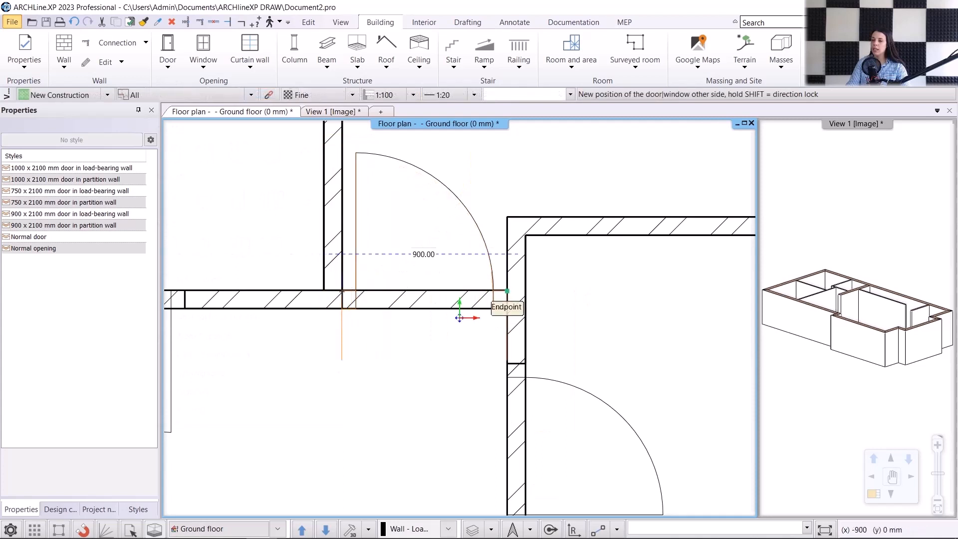
click(507, 292)
click(407, 162)
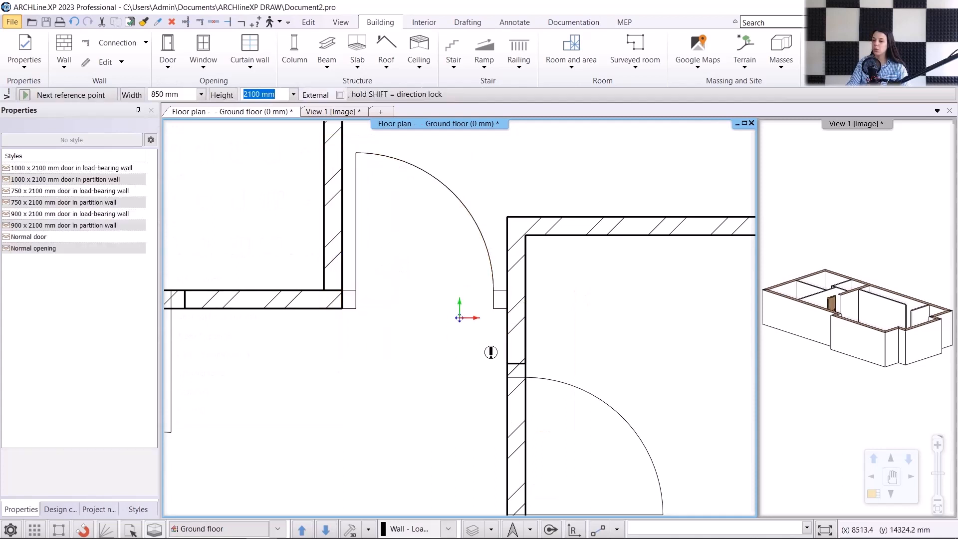
- Place a door by two points in the short vertical partition above the thick interior wall, matching the drawing's right-hand swing
scroll(490, 351, down, 1)
middle_drag(490, 351, 465, 167)
click(490, 313)
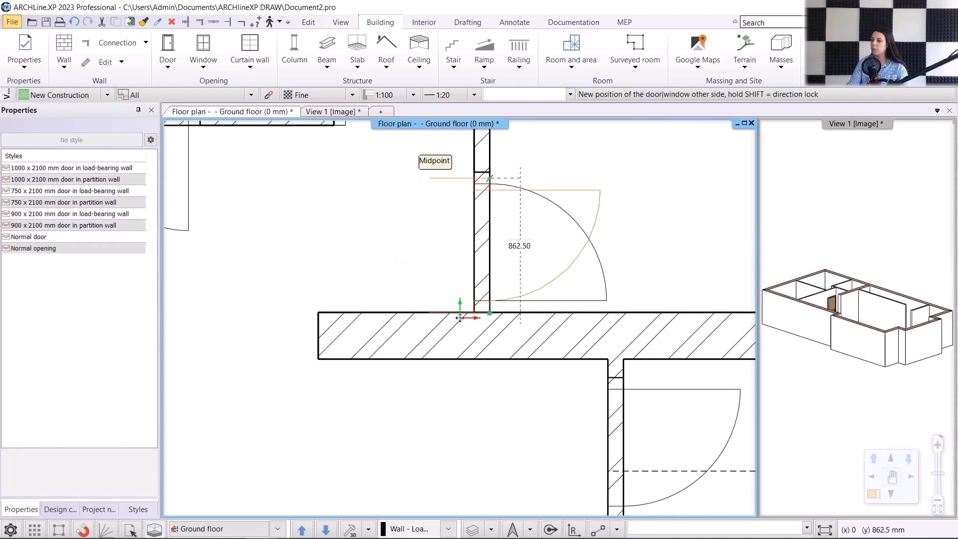
click(482, 172)
click(612, 226)
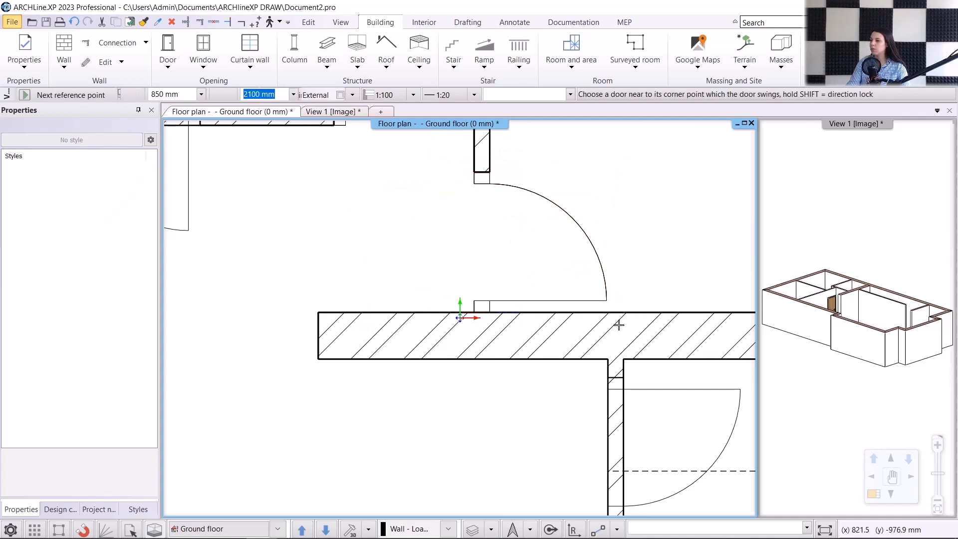
- Place a door by two points in the stair's side partition just below the thick interior wall, swinging toward the stairs as drawn
middle_drag(618, 325, 565, 133)
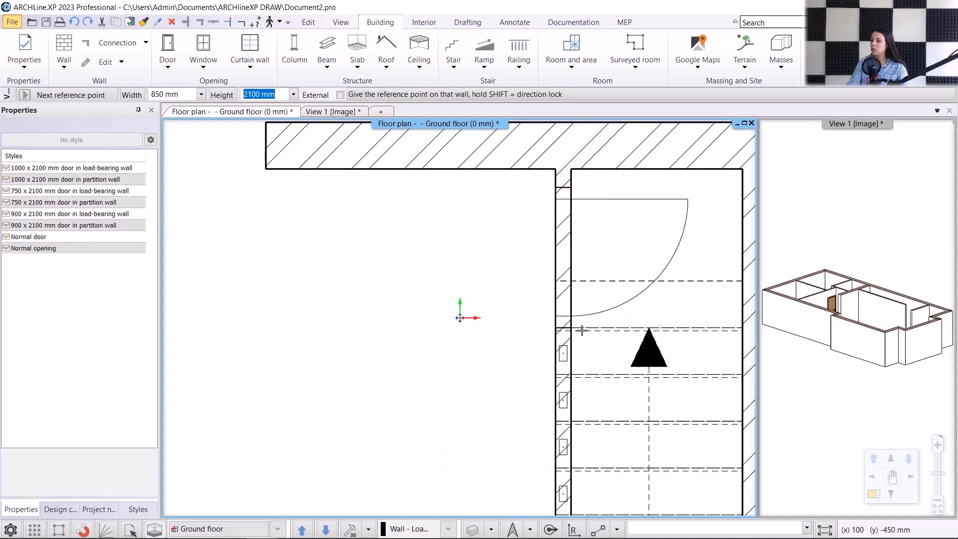
click(572, 328)
click(572, 188)
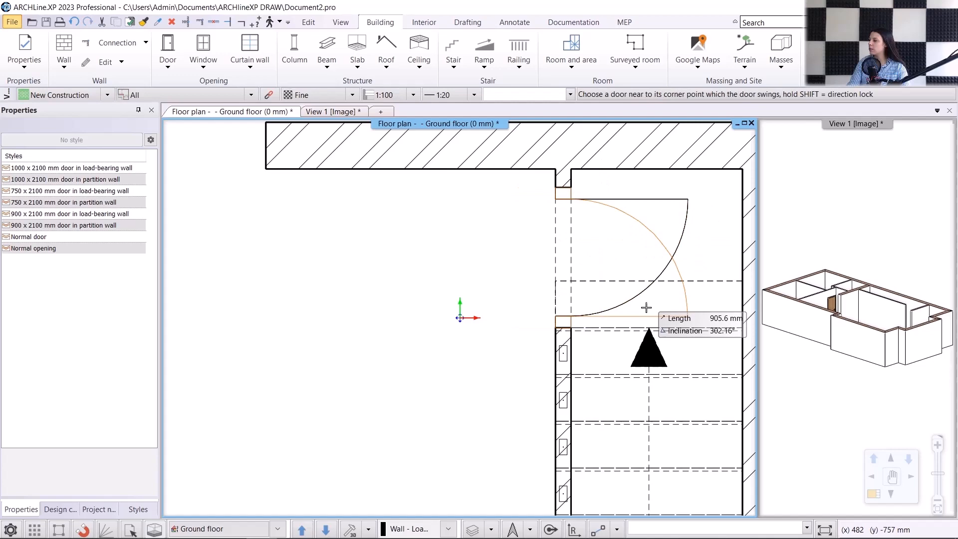
click(647, 308)
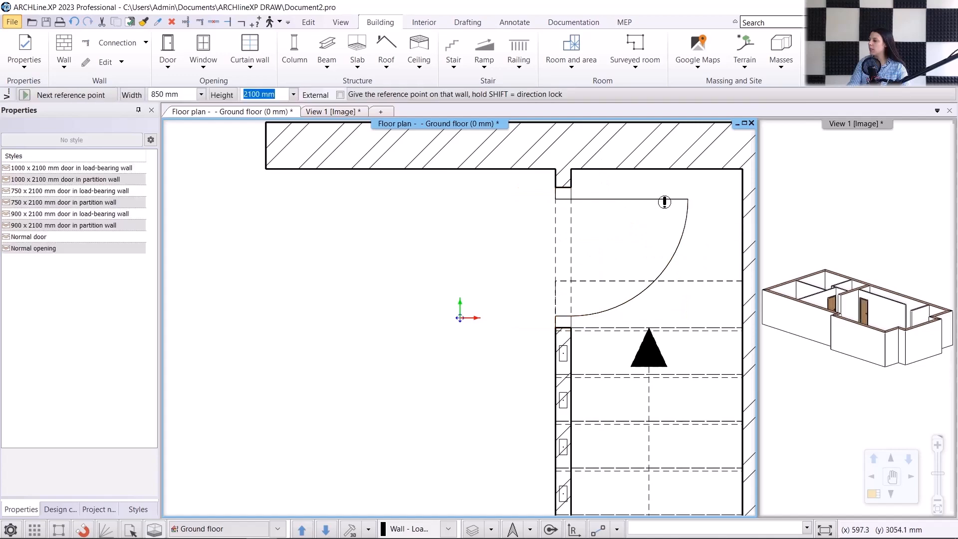
scroll(530, 301, down, 3)
scroll(624, 286, down, 2)
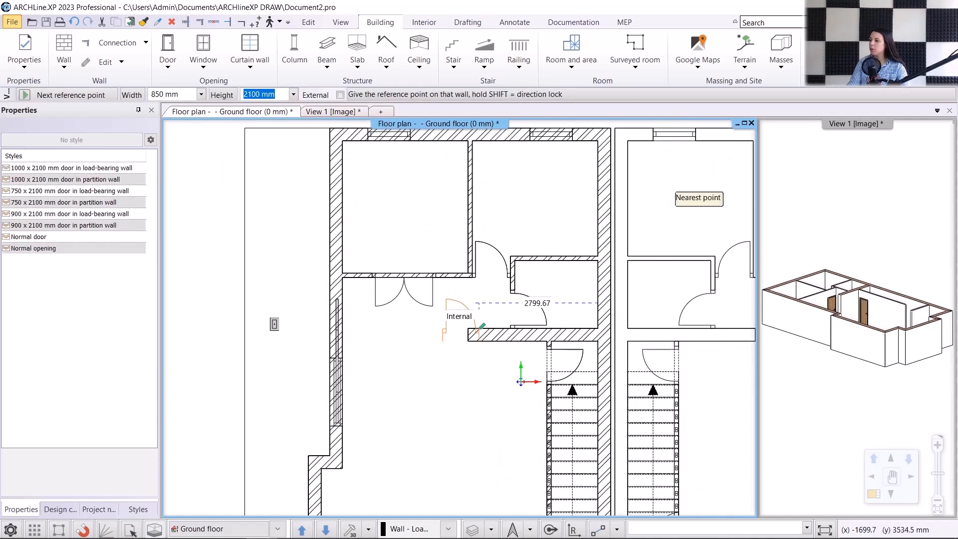
scroll(463, 293, down, 3)
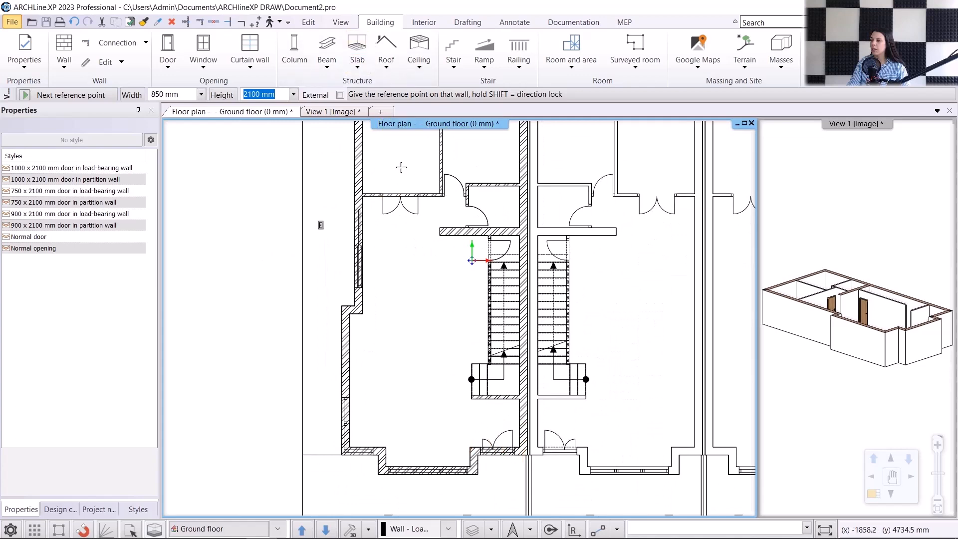
key(Escape)
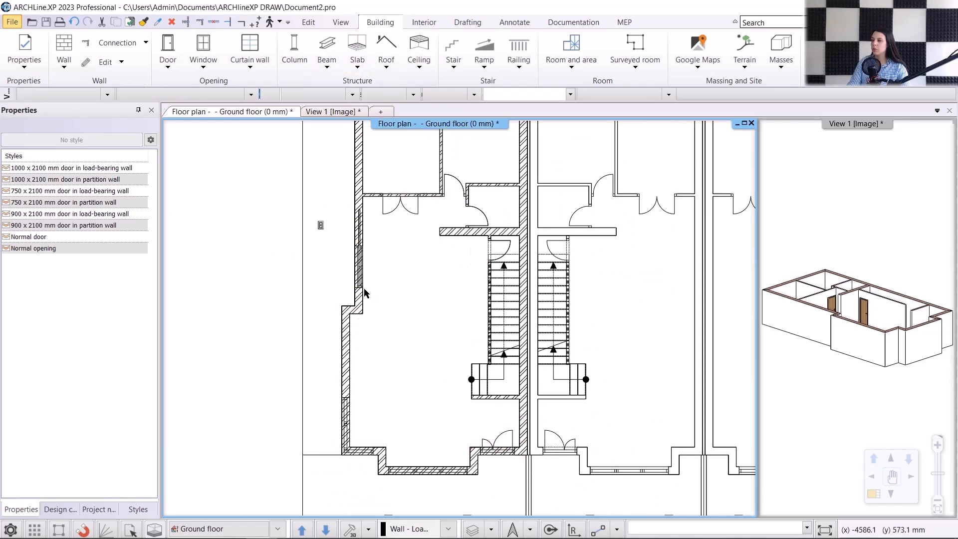
- Place a 1500 mm wide door by two points over the double-door symbol below the upper-left room, swinging downward
click(168, 65)
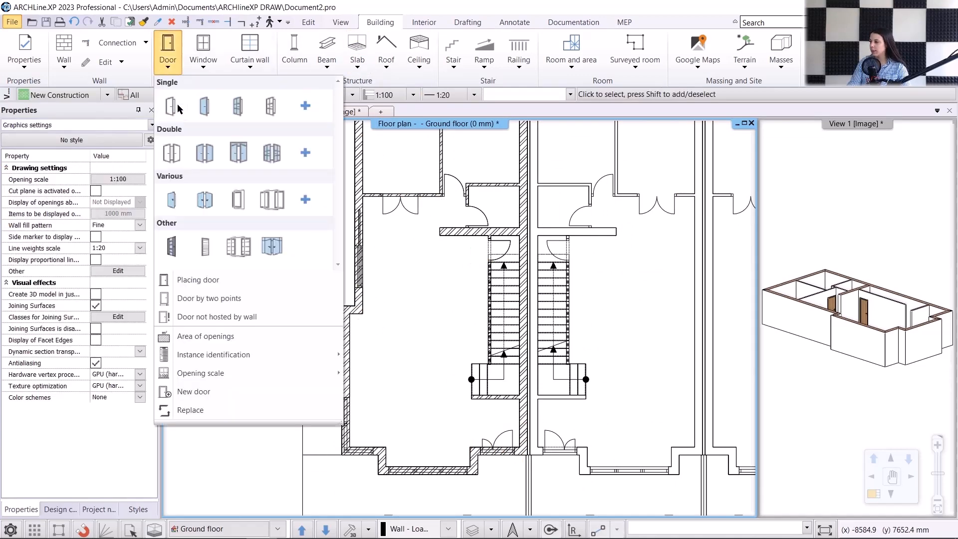
click(226, 298)
scroll(420, 195, up, 6)
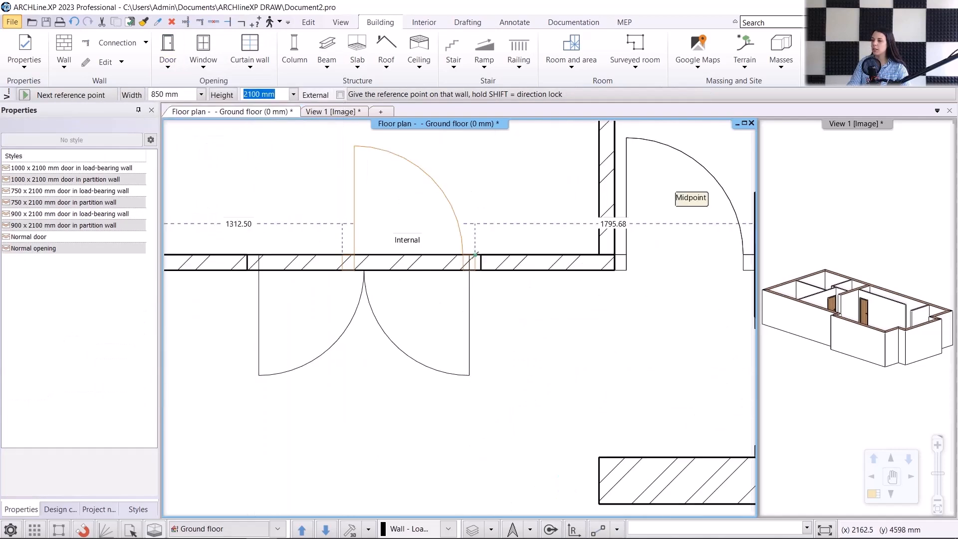
click(480, 255)
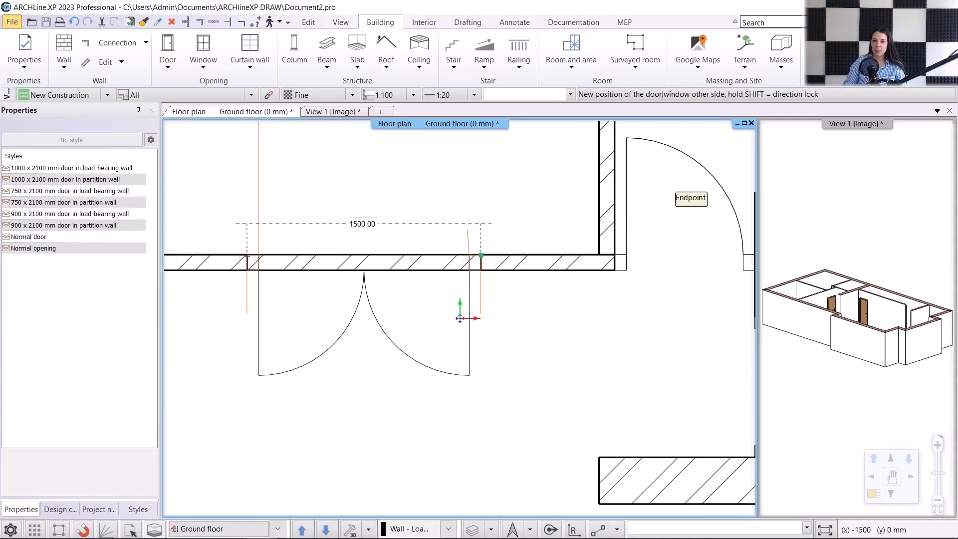
click(247, 255)
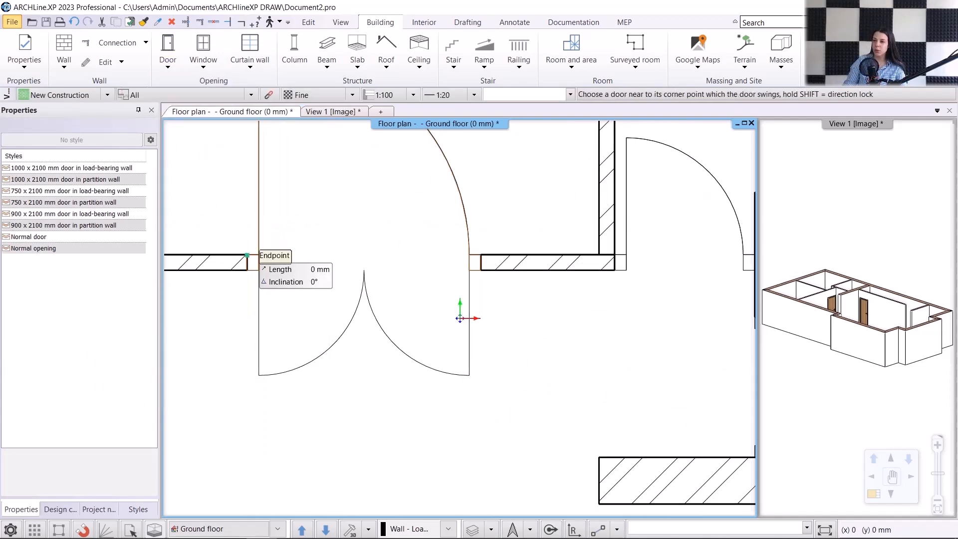
click(502, 395)
- Place a 1300 mm wide entrance door by two points in the front exterior wall below the stairs, swinging inward
scroll(502, 395, down, 5)
middle_drag(503, 394, 436, 128)
middle_drag(533, 369, 435, 131)
scroll(535, 383, up, 3)
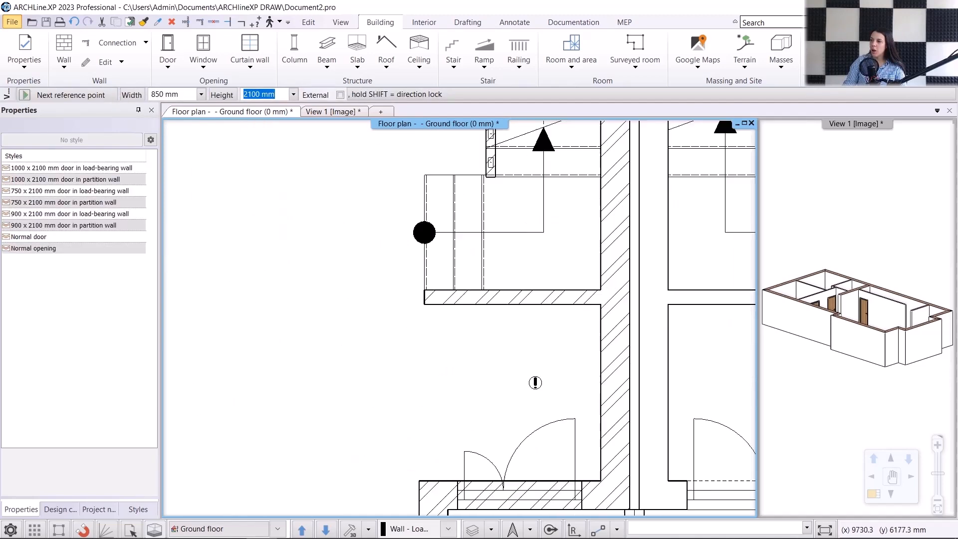
middle_drag(559, 460, 562, 311)
click(566, 352)
click(419, 352)
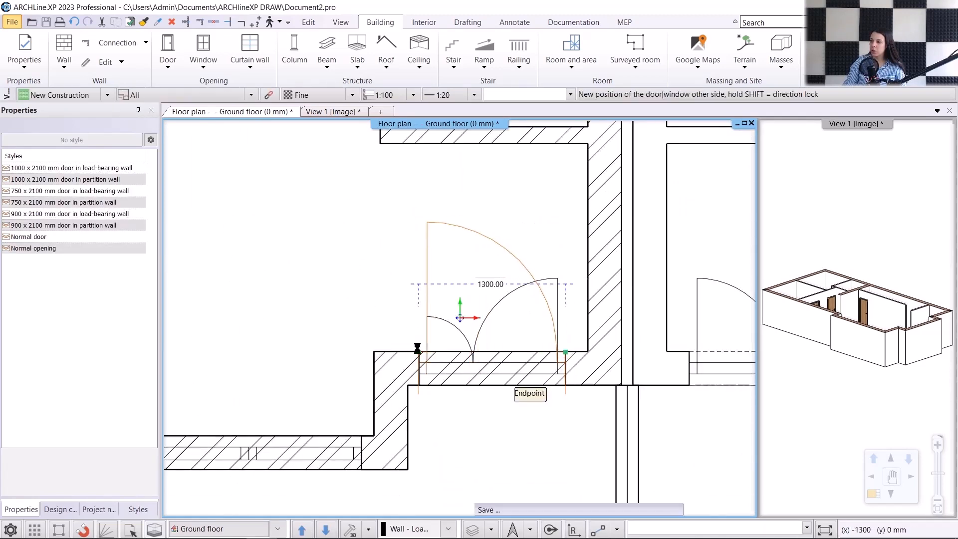
click(537, 281)
scroll(537, 281, down, 4)
key(Escape)
- Replace the 1500 mm wide door's type with the indoor Flush internal double door, keeping the set dimensions, and accept the redrawn door
middle_drag(432, 247, 434, 426)
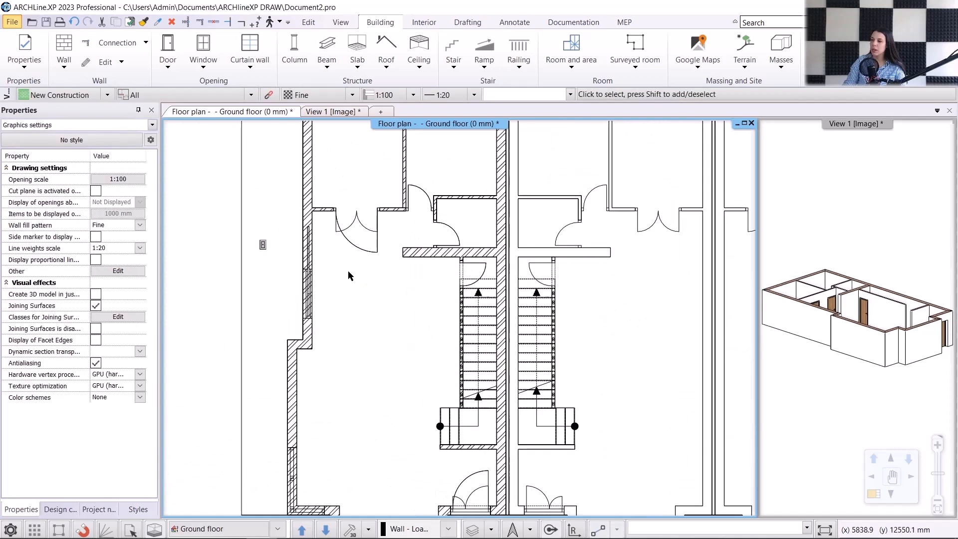
scroll(348, 270, up, 2)
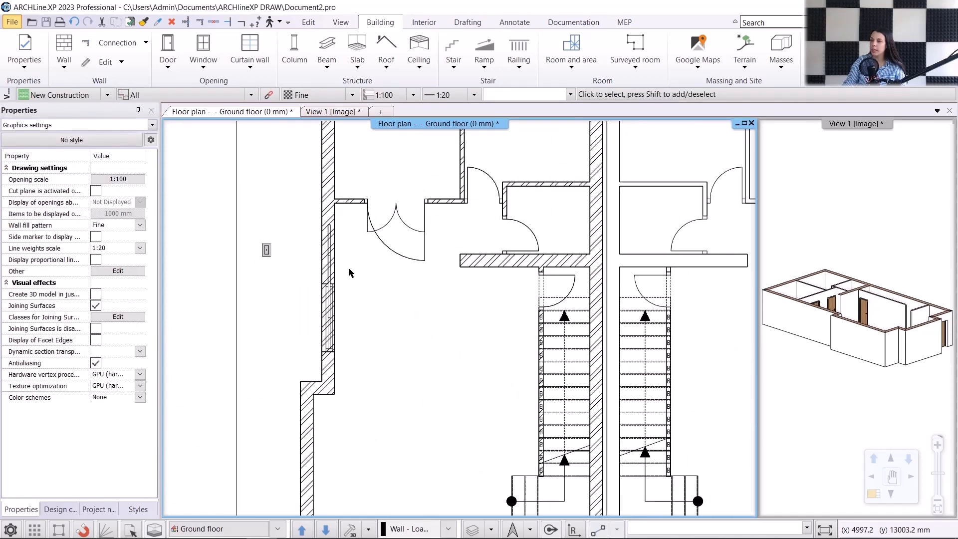
click(395, 252)
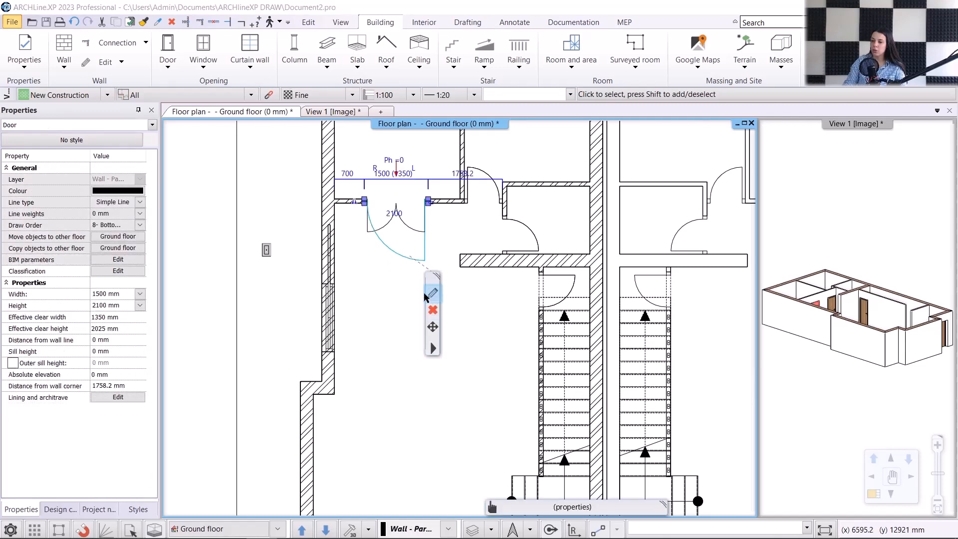
click(432, 294)
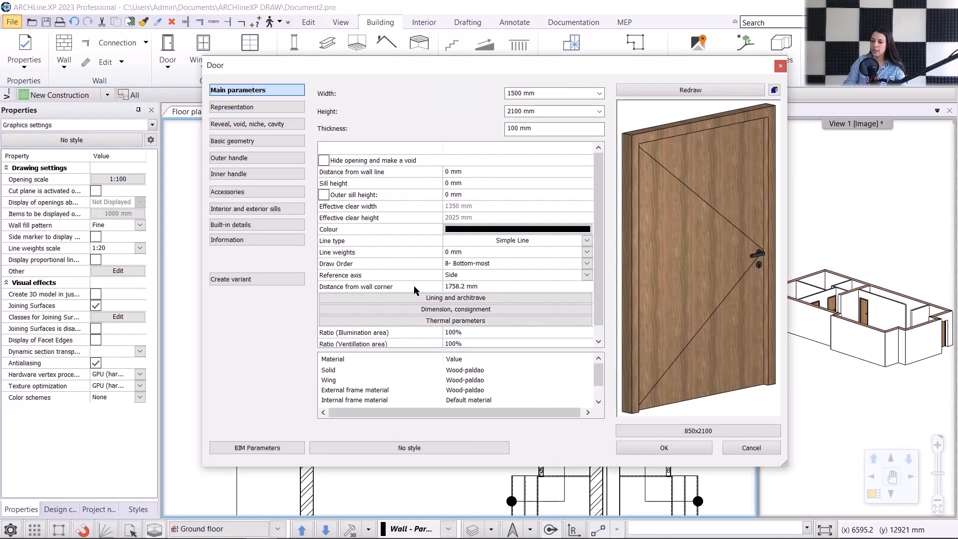
click(663, 428)
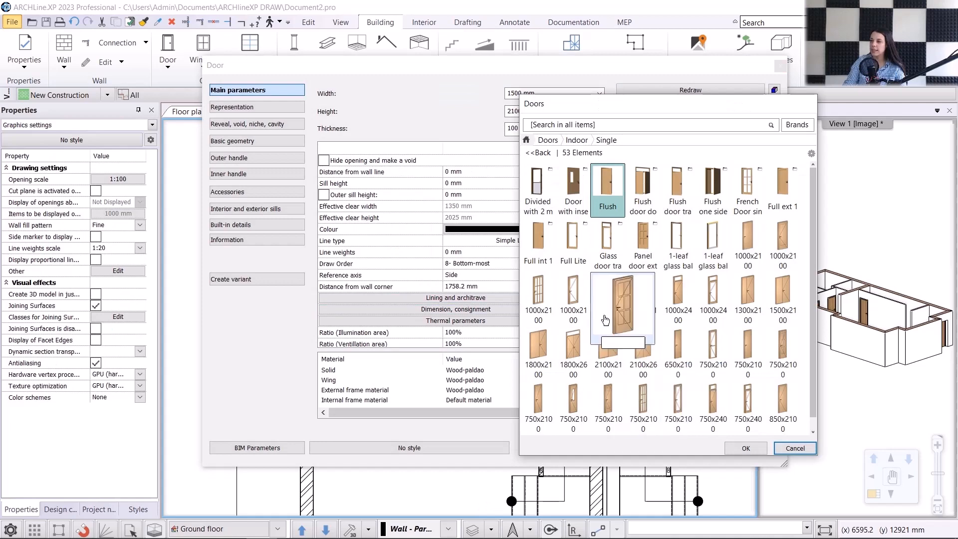
click(583, 144)
click(564, 226)
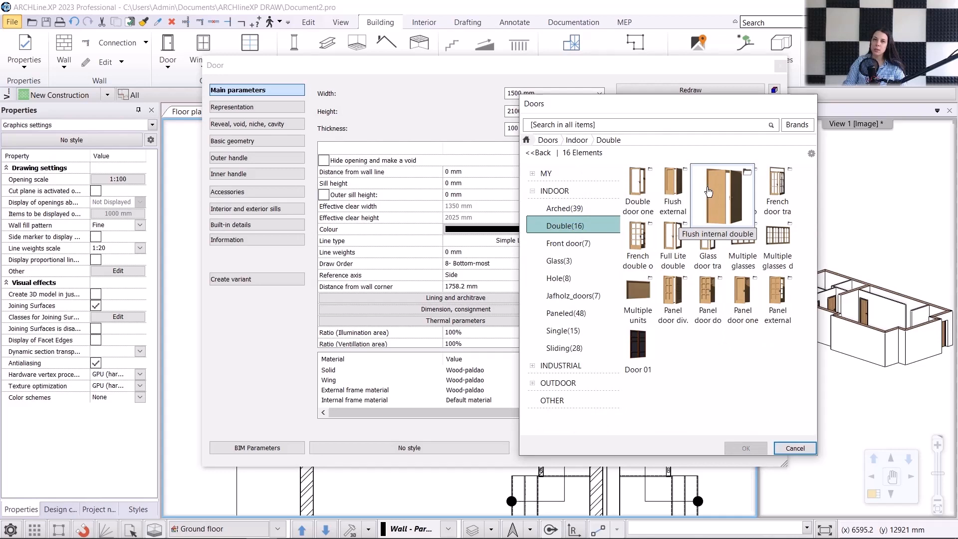
click(709, 192)
click(744, 185)
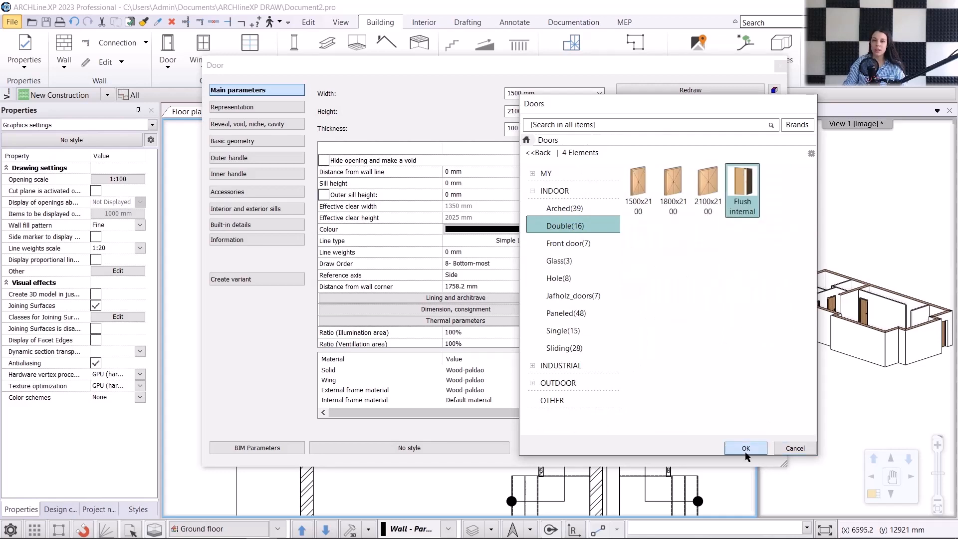
click(746, 448)
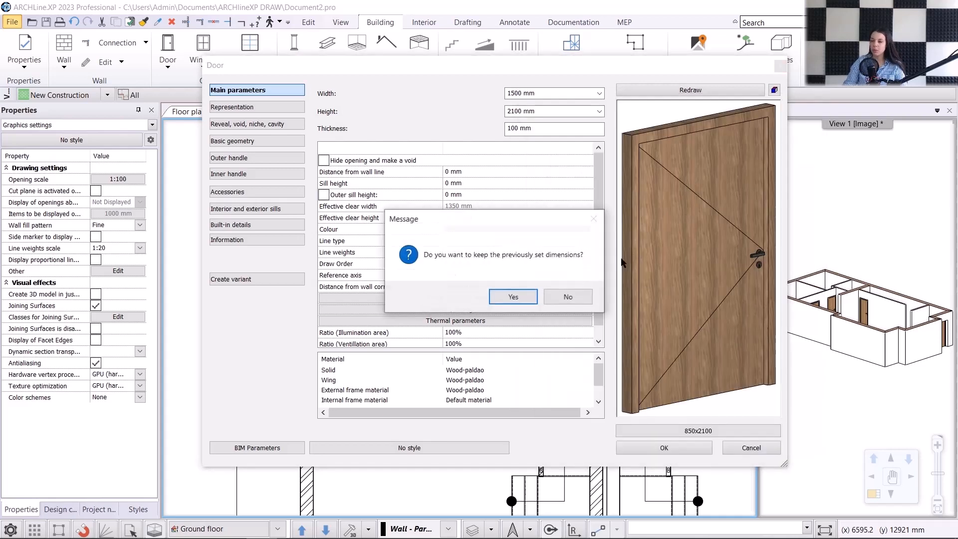
click(514, 297)
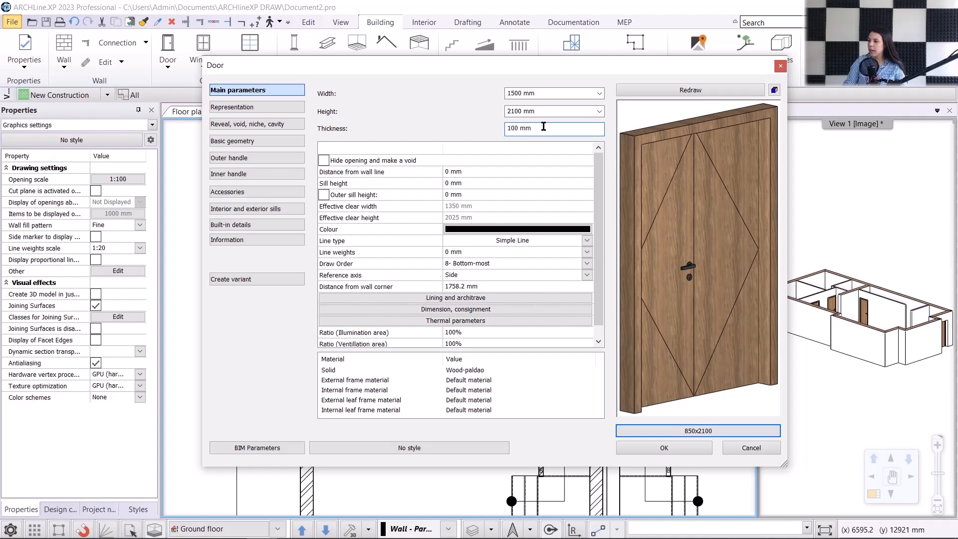
click(640, 92)
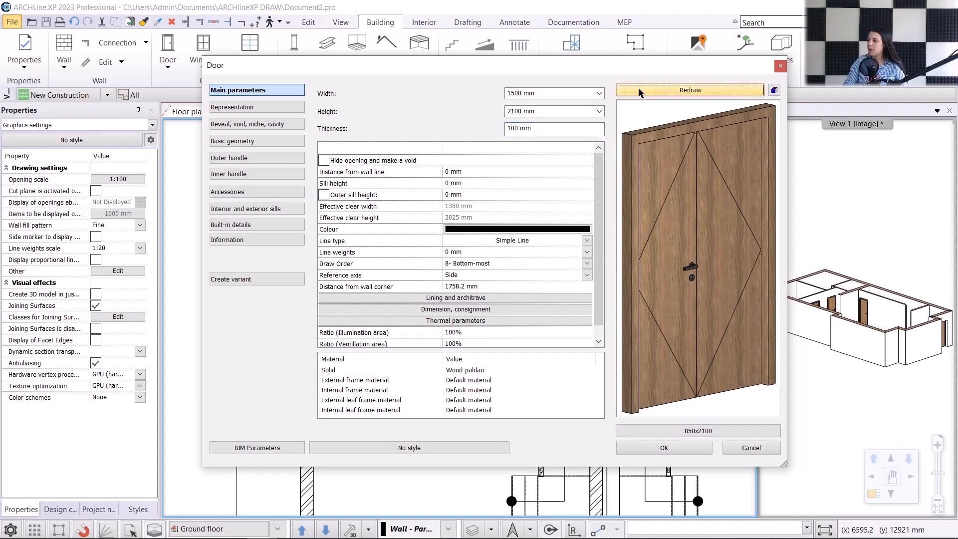
click(664, 448)
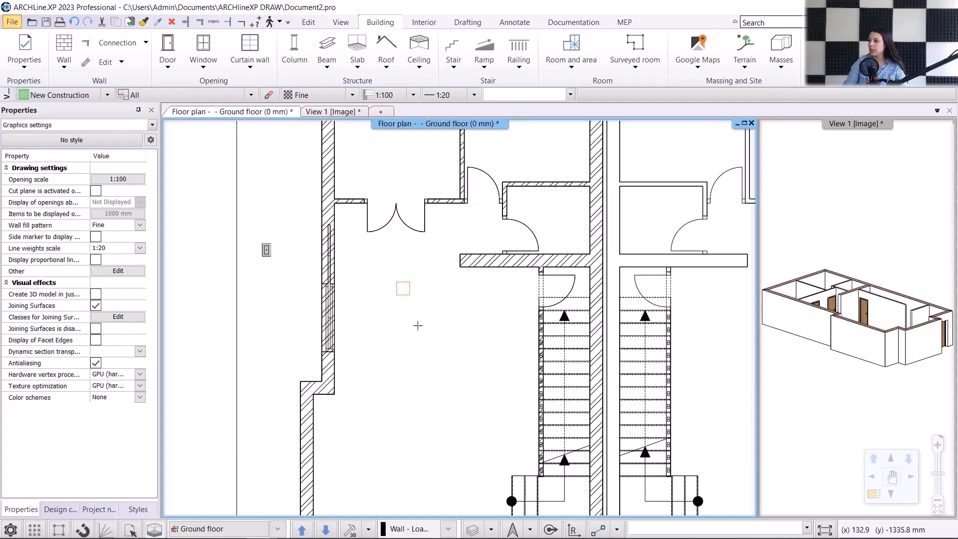
- Change the 1300 mm wide entrance door's type to the indoor Double door one side fixed, keeping the set dimensions
middle_drag(450, 417, 370, 169)
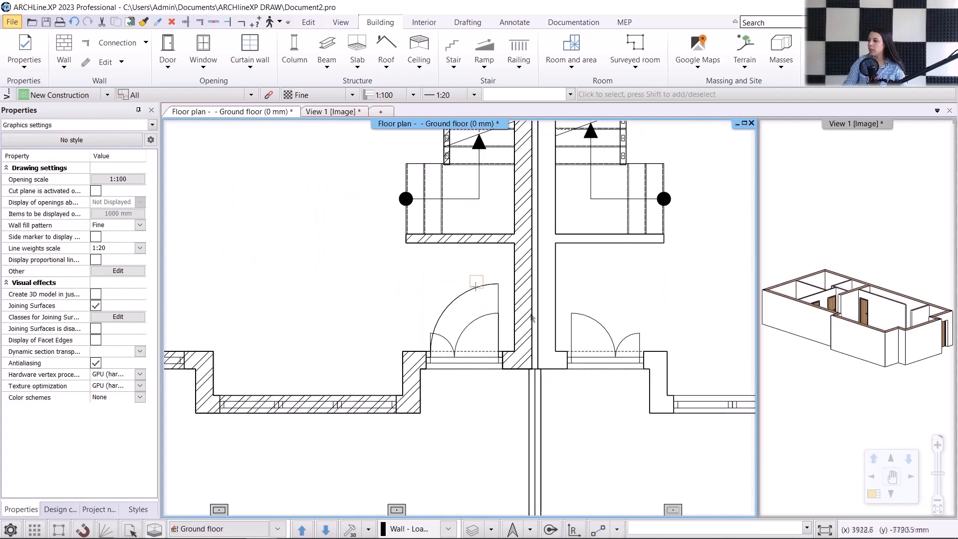
click(496, 317)
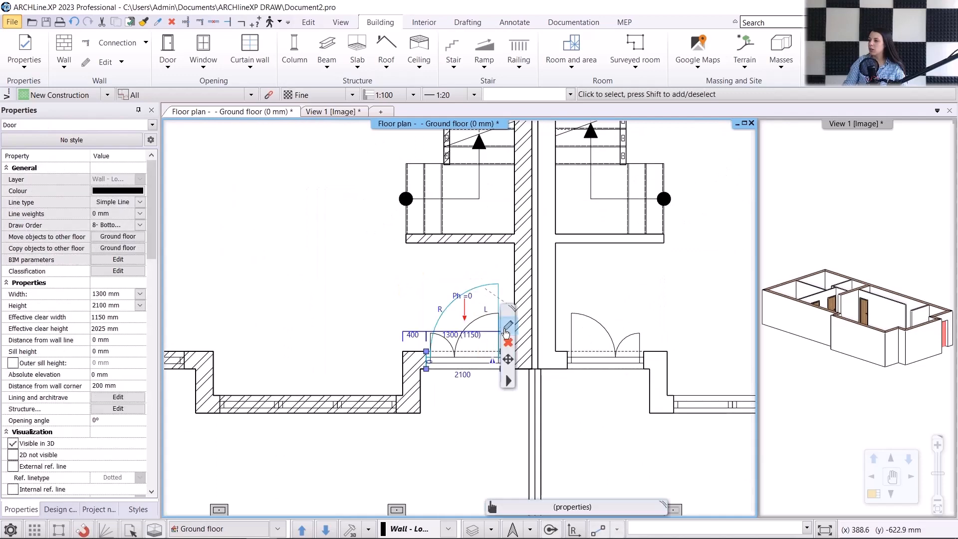
click(508, 327)
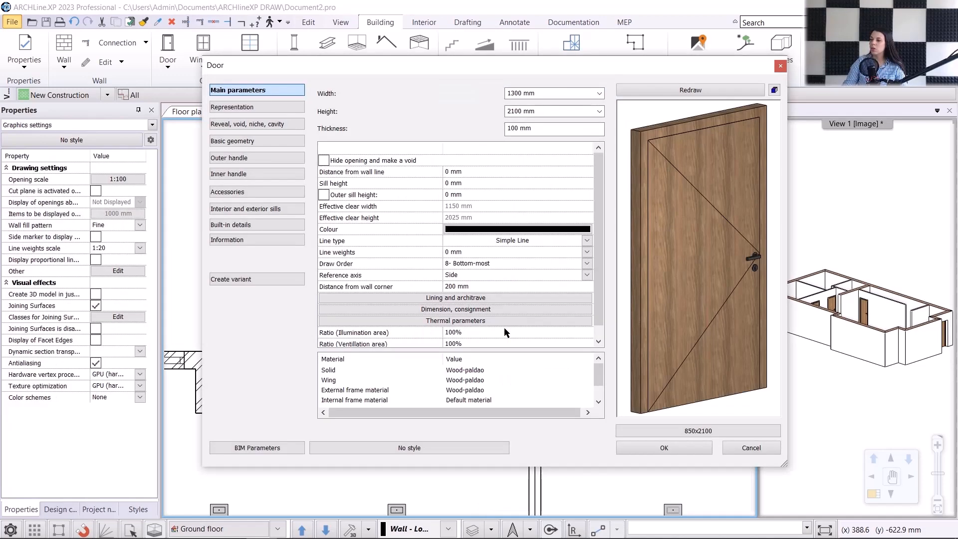
click(662, 430)
click(578, 141)
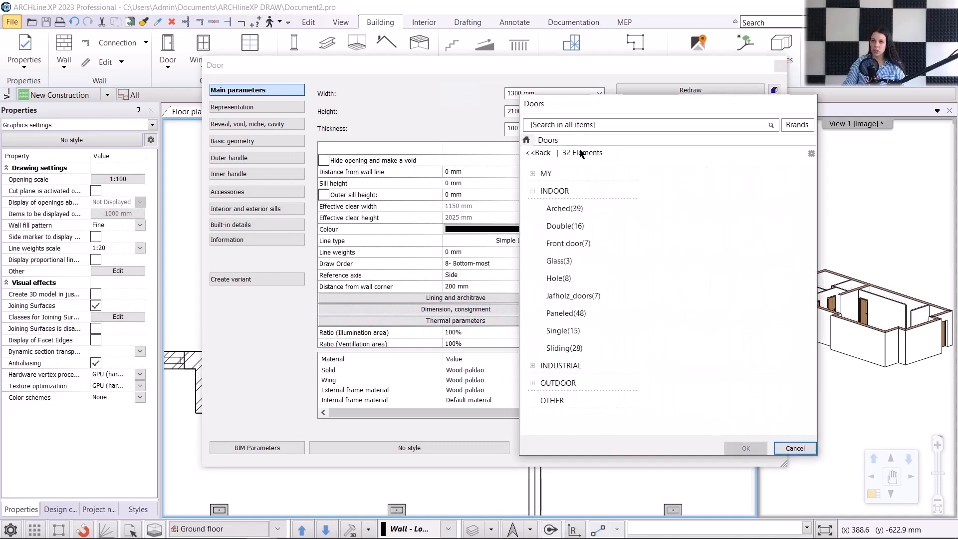
click(568, 229)
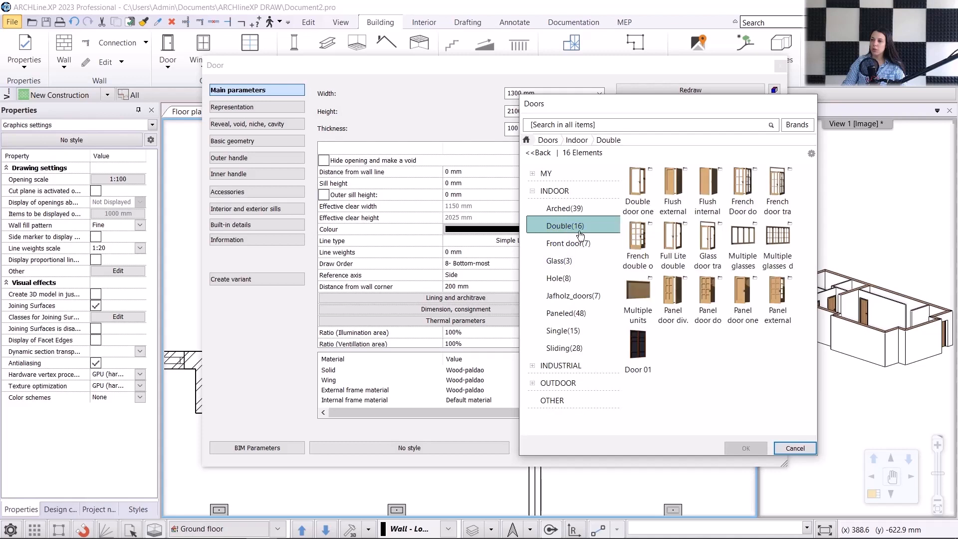
mouse_move(640, 185)
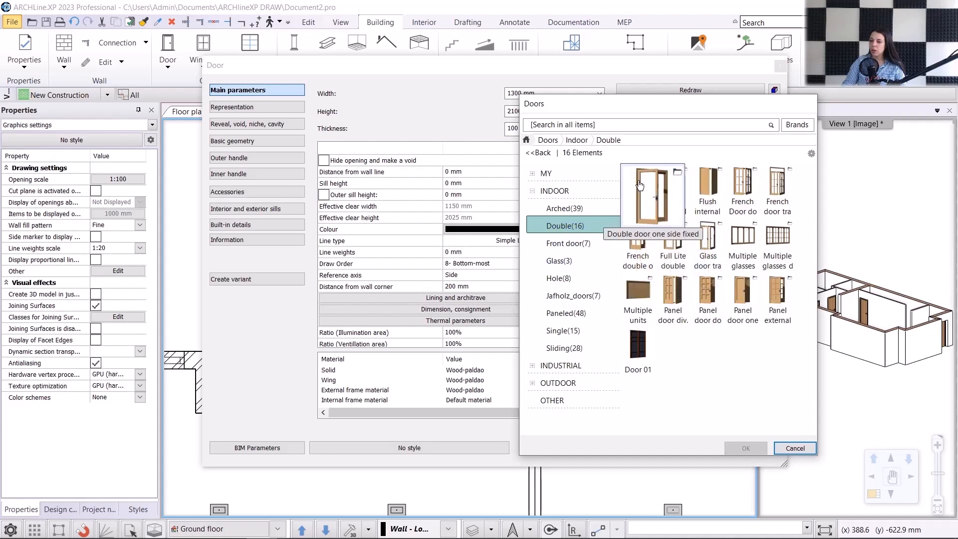
click(641, 184)
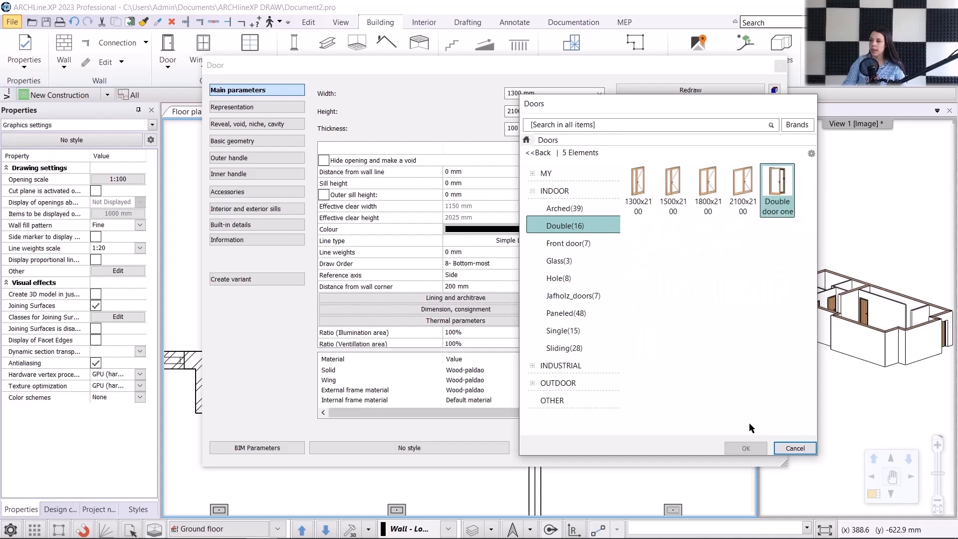
click(746, 448)
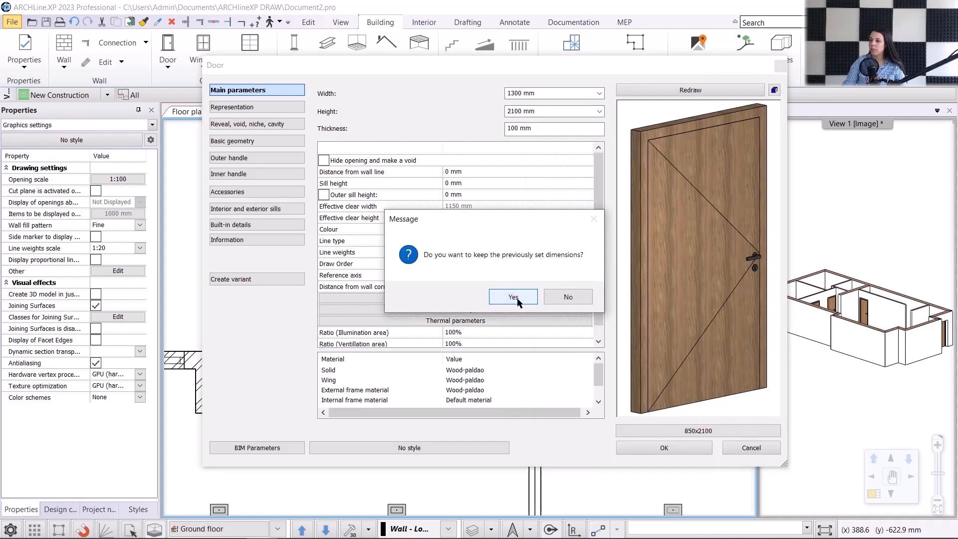
click(514, 298)
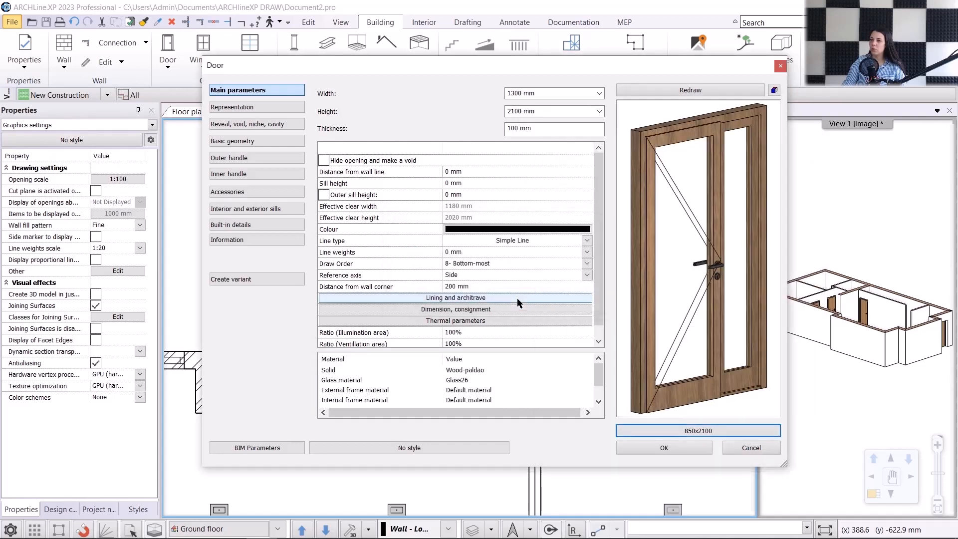
- Set the entrance door's distance from the wall line to 100 mm and accept the door properties
click(472, 182)
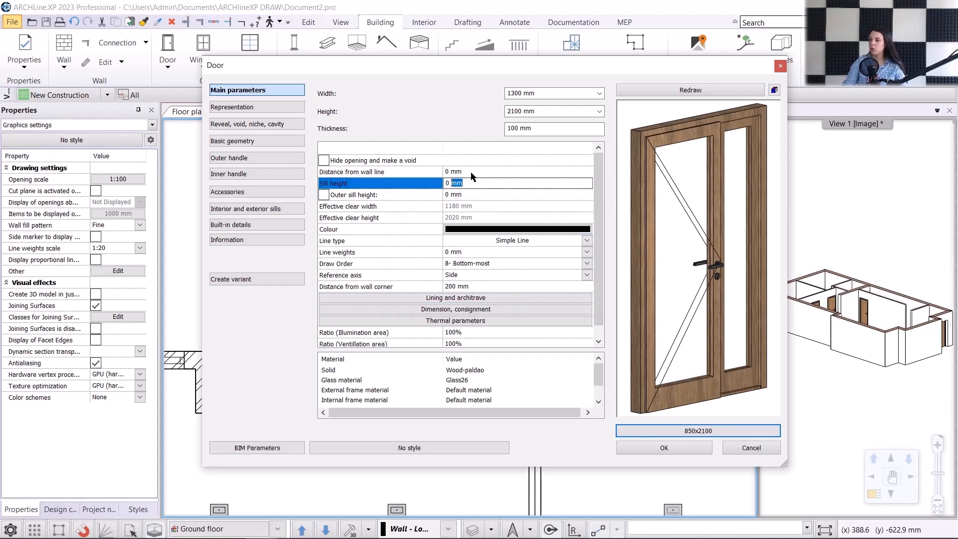
click(434, 171)
key(ctrl+a)
text(10)
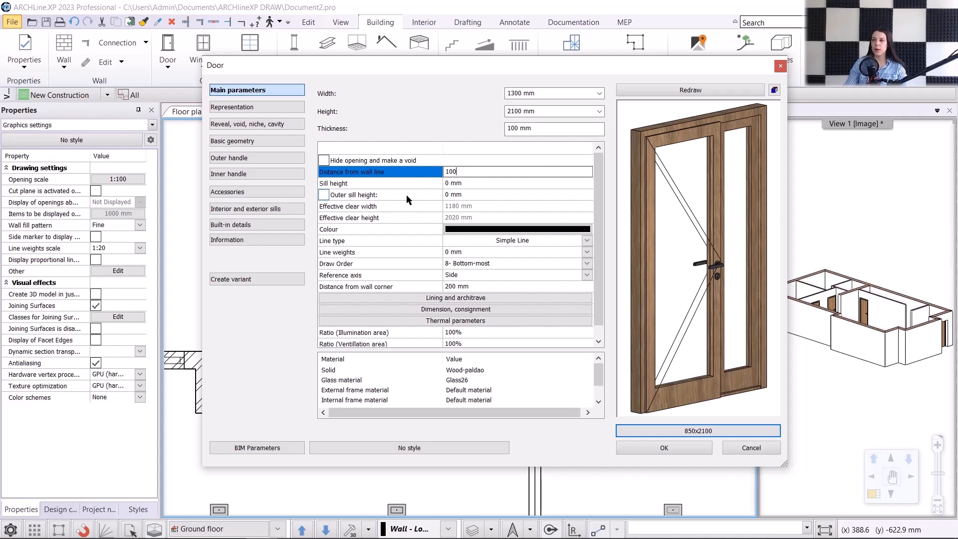
click(664, 448)
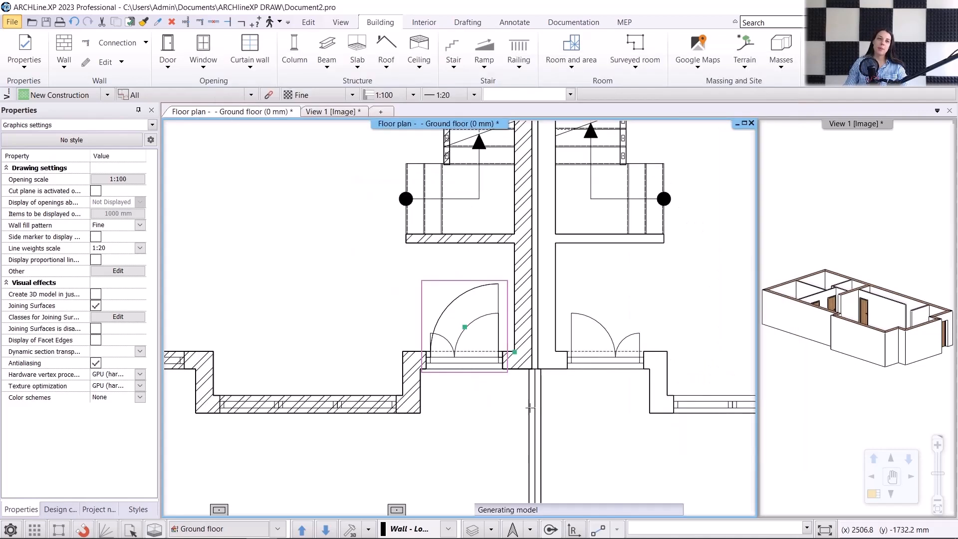
- Set the interior double door's distance from the adjacent exterior wall to 500 mm, and undo the change
scroll(443, 318, down, 1)
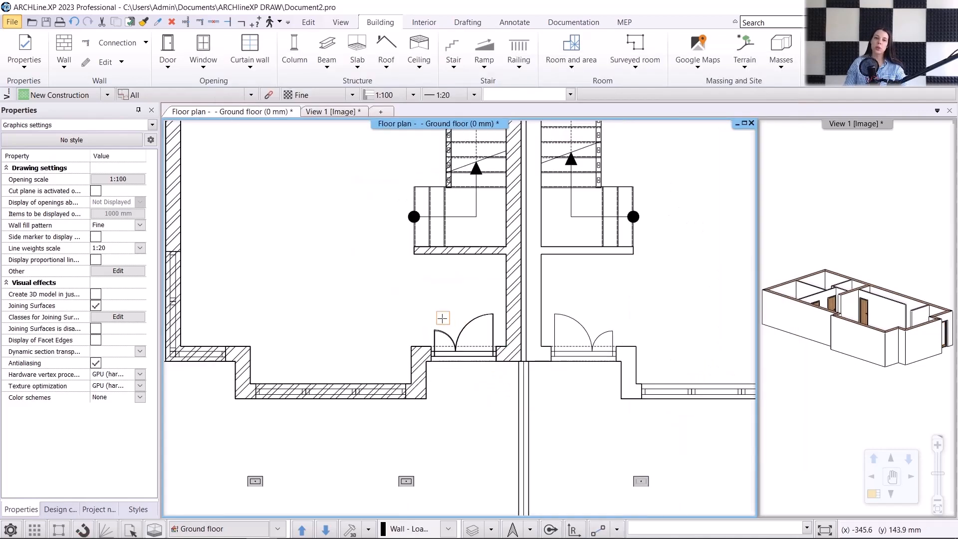
scroll(443, 318, down, 1)
middle_drag(443, 318, 506, 401)
scroll(485, 379, down, 1)
scroll(471, 356, down, 1)
middle_drag(471, 357, 455, 400)
scroll(454, 400, down, 1)
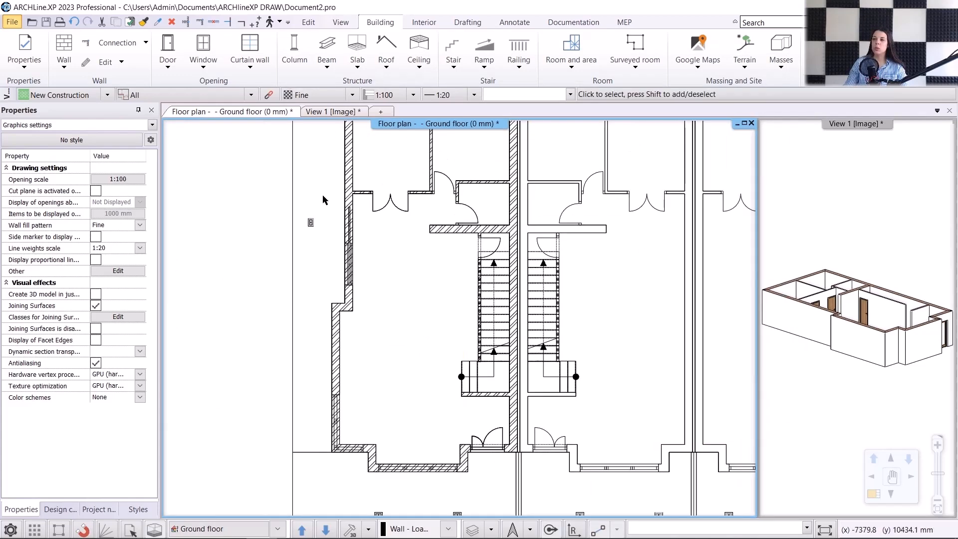
middle_drag(379, 200, 385, 217)
scroll(402, 242, up, 1)
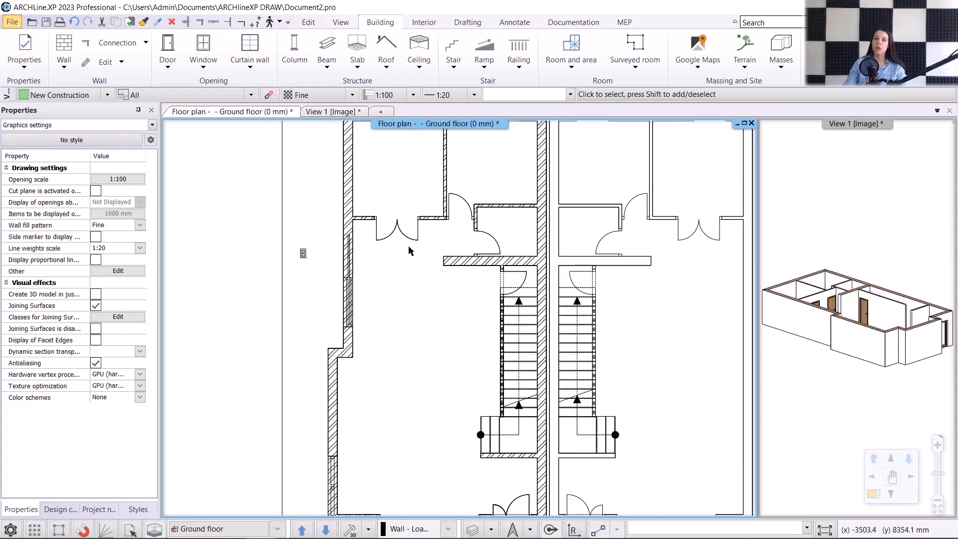
scroll(409, 251, up, 5)
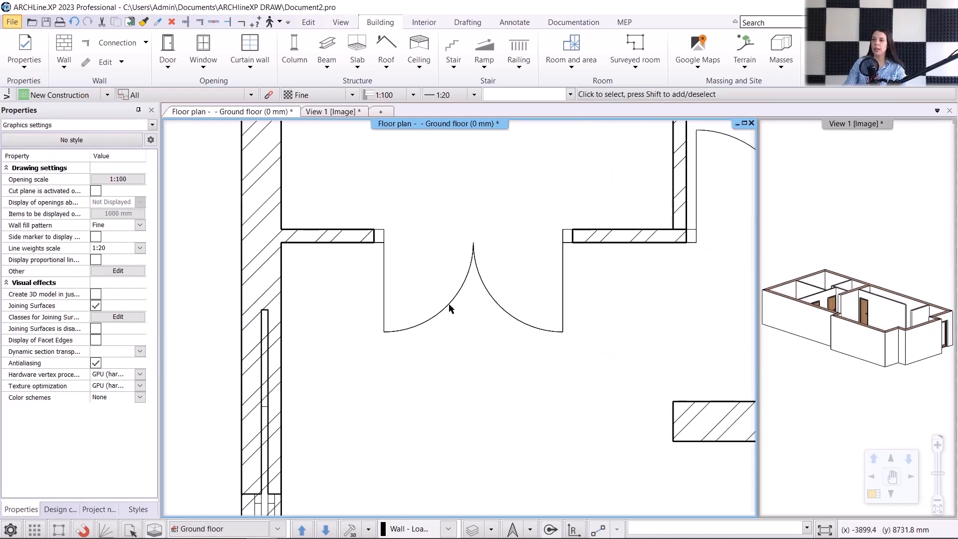
click(451, 308)
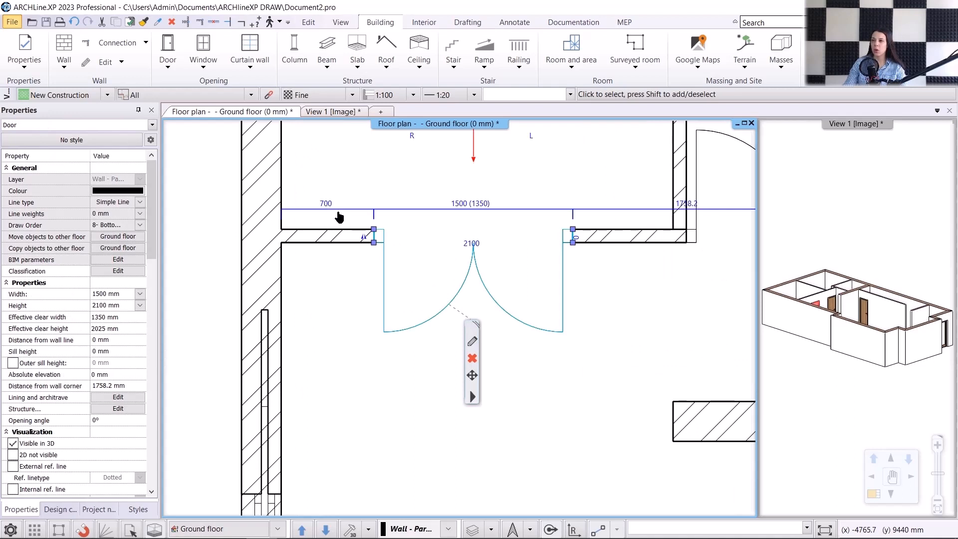
click(339, 216)
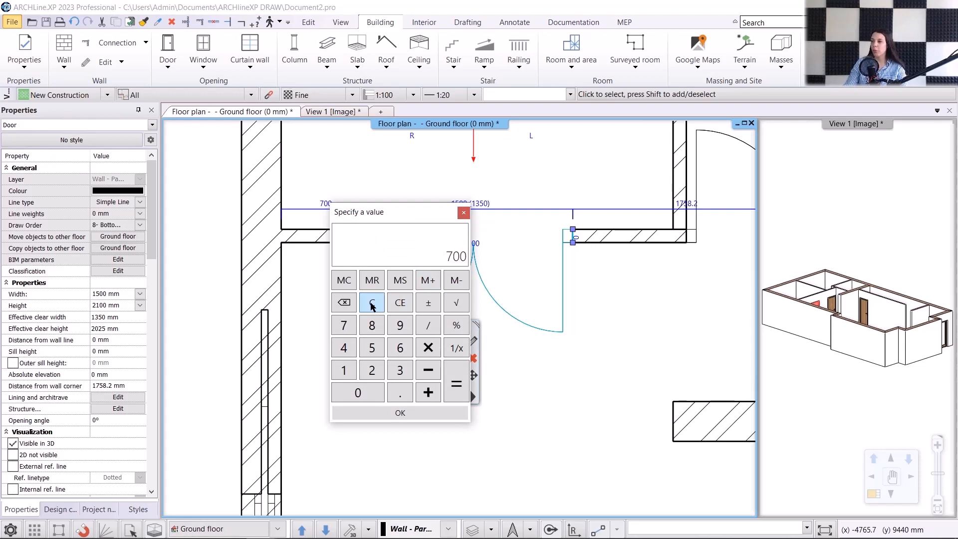
click(372, 348)
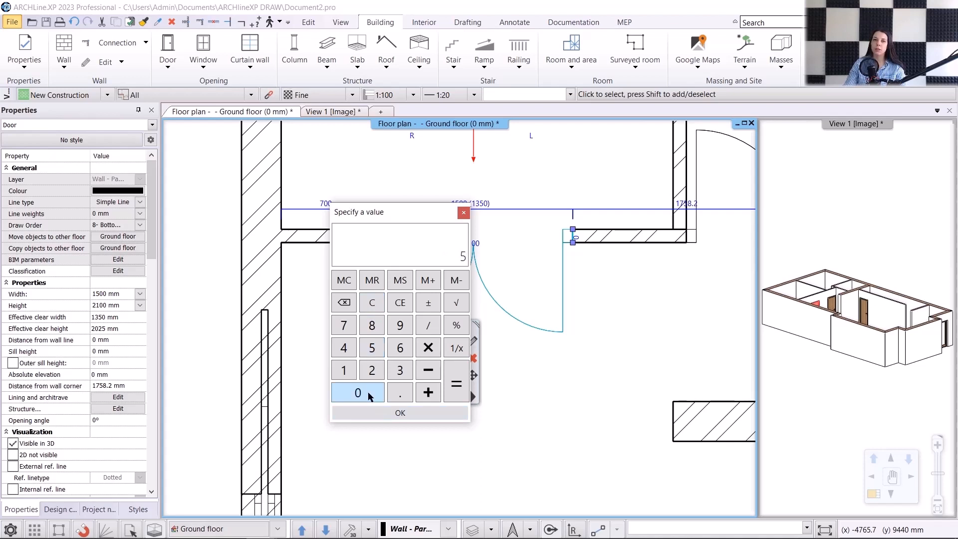
click(368, 392)
click(368, 392)
click(392, 412)
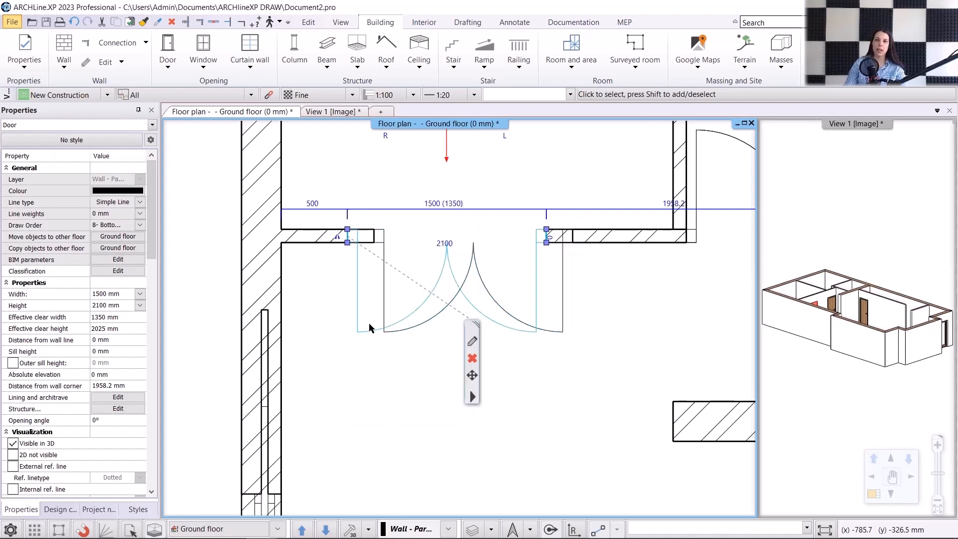
click(74, 28)
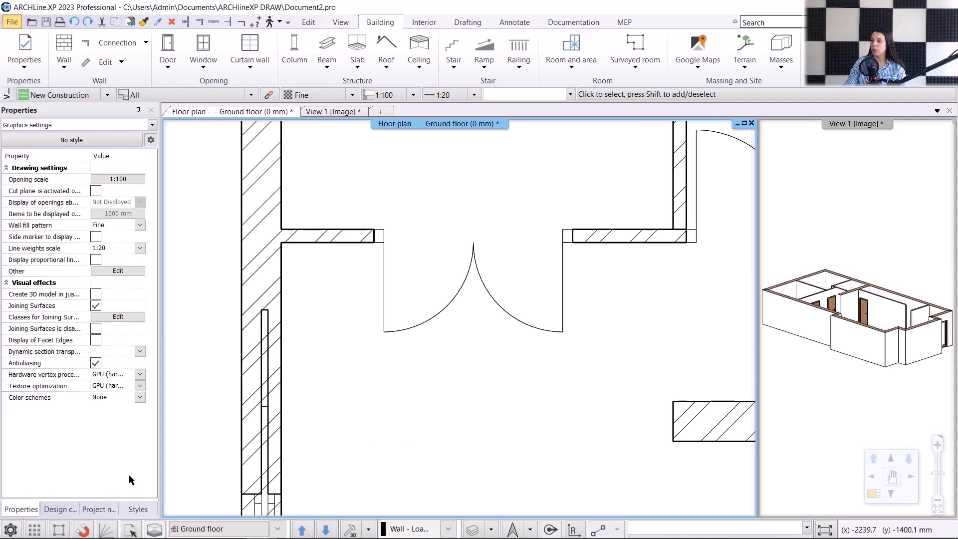
- Examine the units and angles options for the setting that enables a calculator when entering dimensions
click(7, 532)
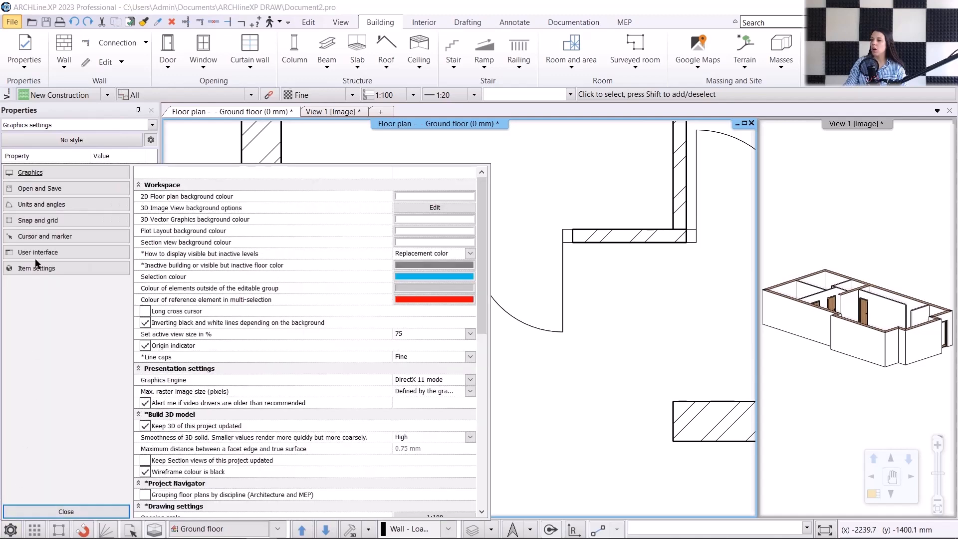
click(55, 206)
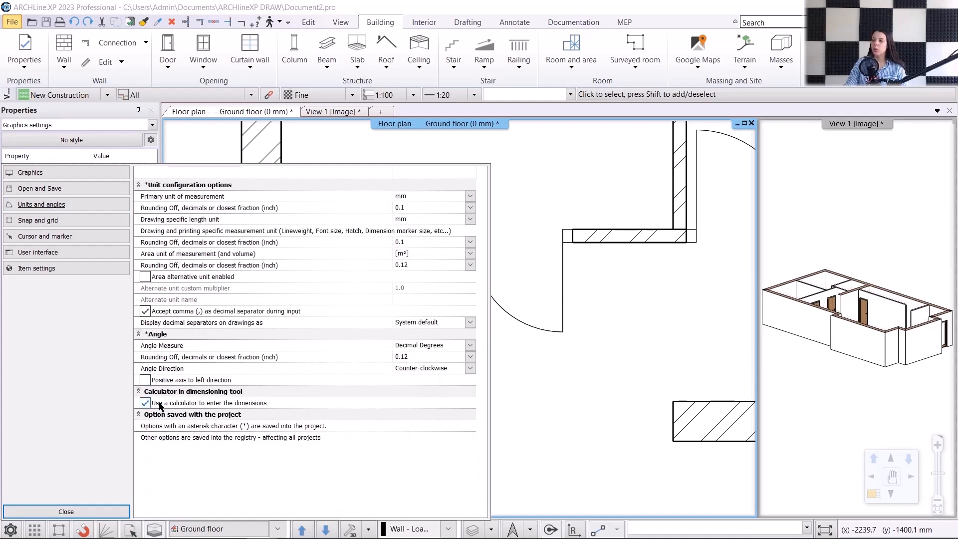
click(66, 512)
- Choose the indoor sliding door type "Glass sliding in 1" as the default door
scroll(579, 347, up, 3)
scroll(583, 358, down, 3)
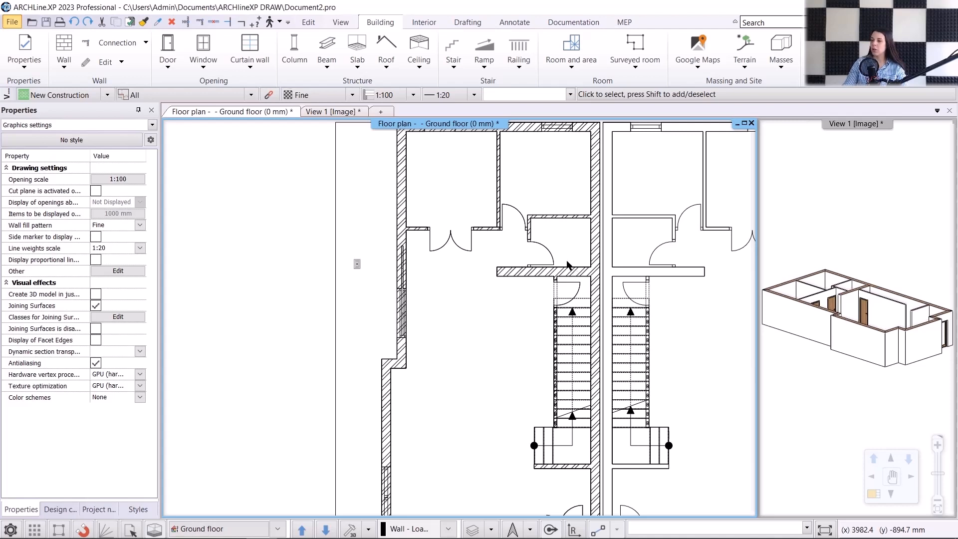
right_click(162, 44)
click(183, 57)
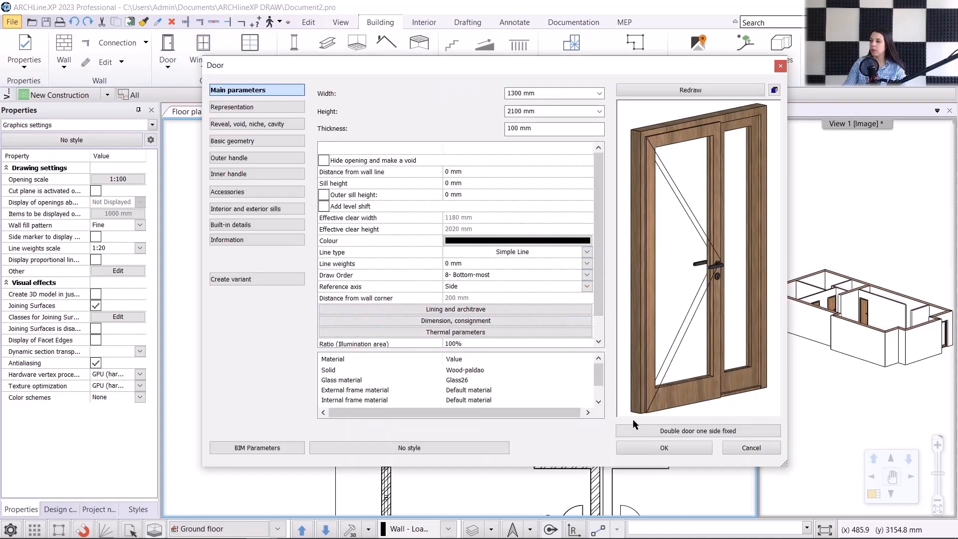
click(635, 424)
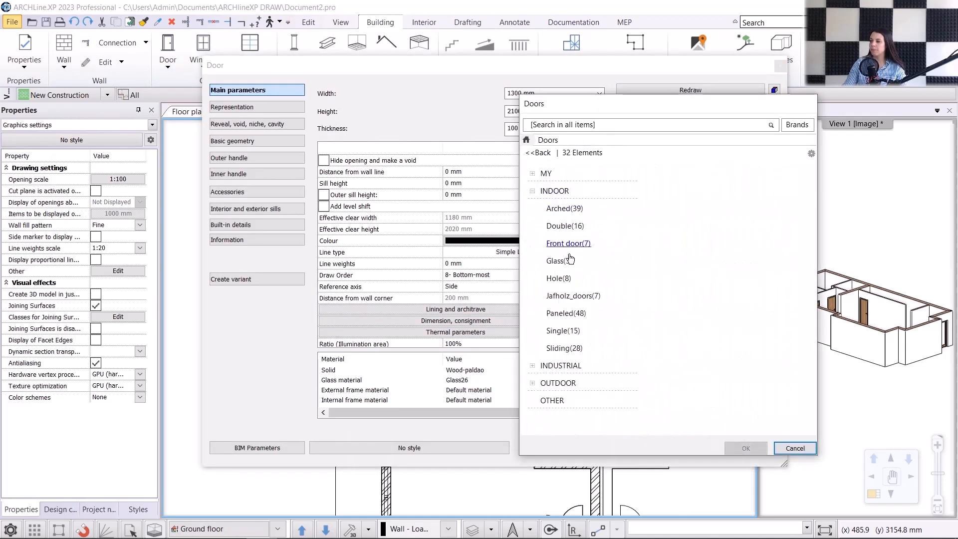
click(566, 348)
mouse_move(785, 249)
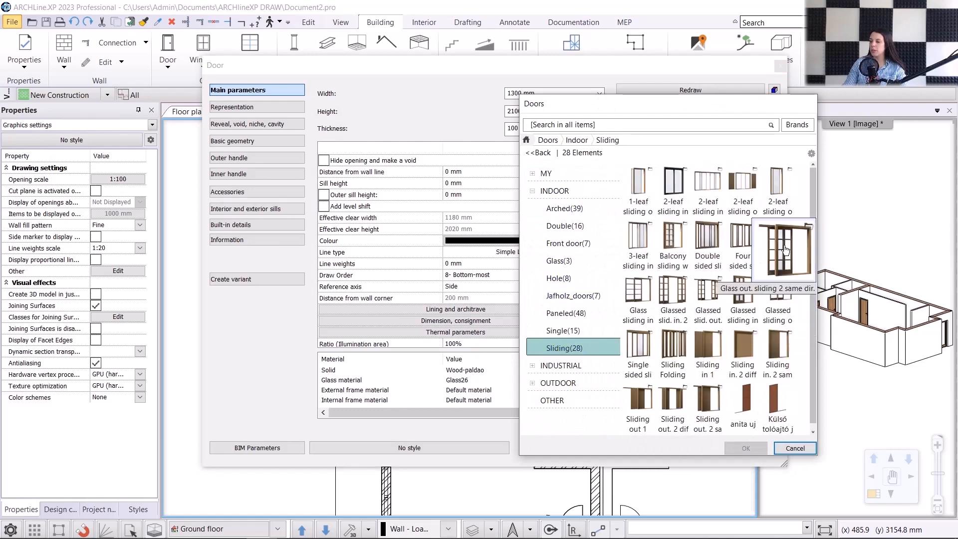
click(650, 299)
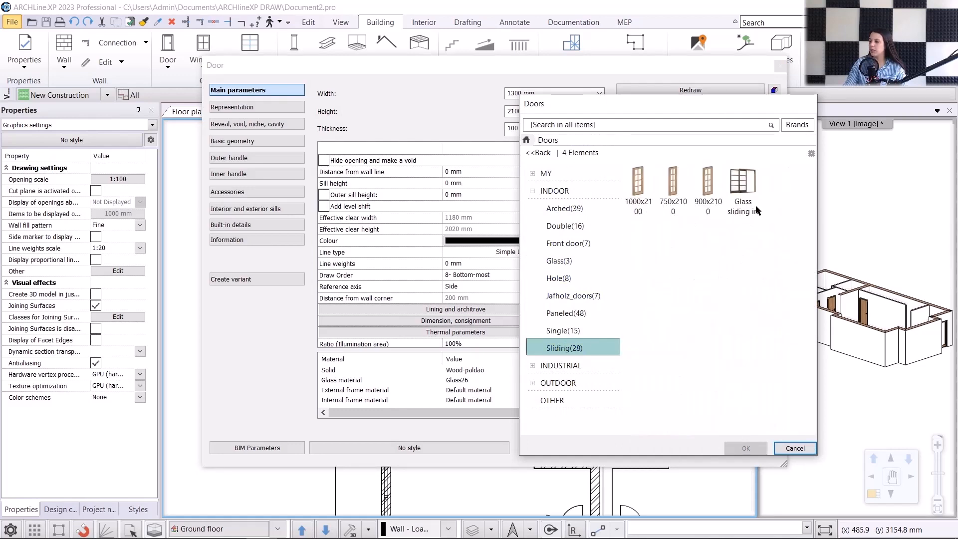
click(743, 190)
click(746, 448)
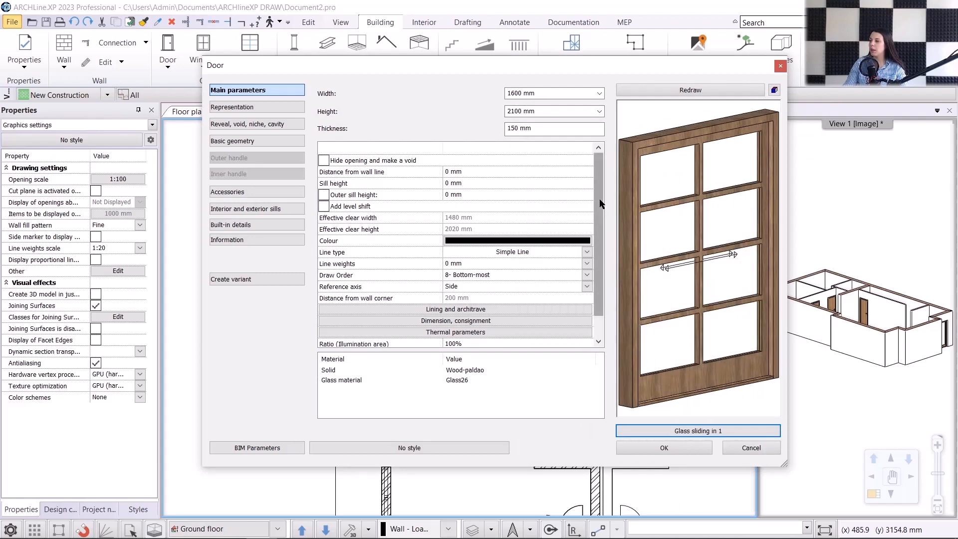
- Set the default sliding door's thickness to 100 mm and apply the door properties
drag(532, 129, 514, 131)
text(00)
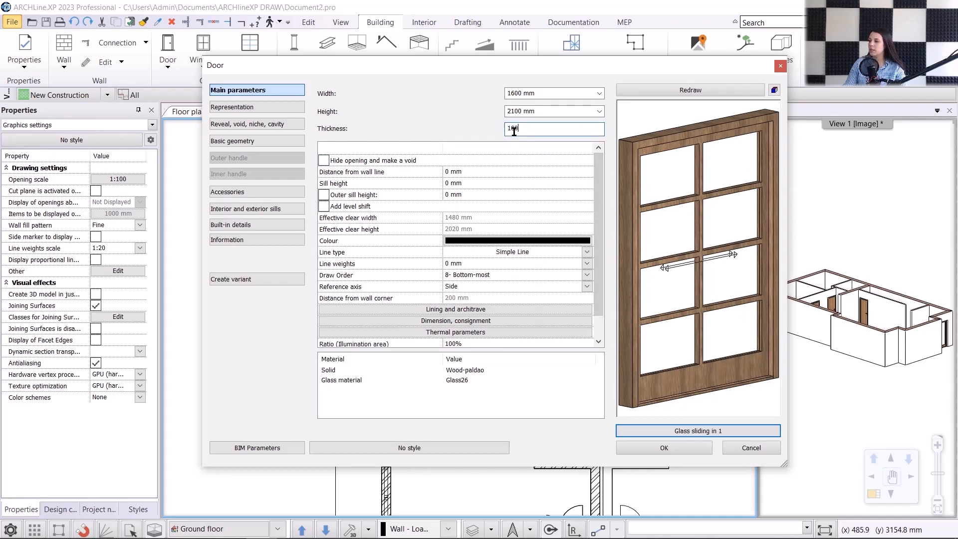
click(657, 89)
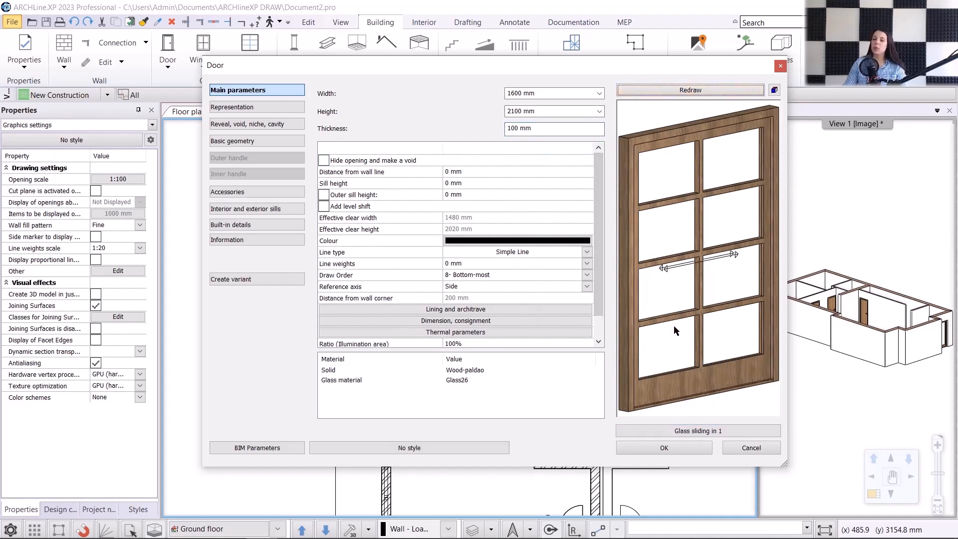
click(664, 448)
- Place the 1600 x 2100 mm sliding door by two points at the drawn opening in the left exterior wall
click(168, 59)
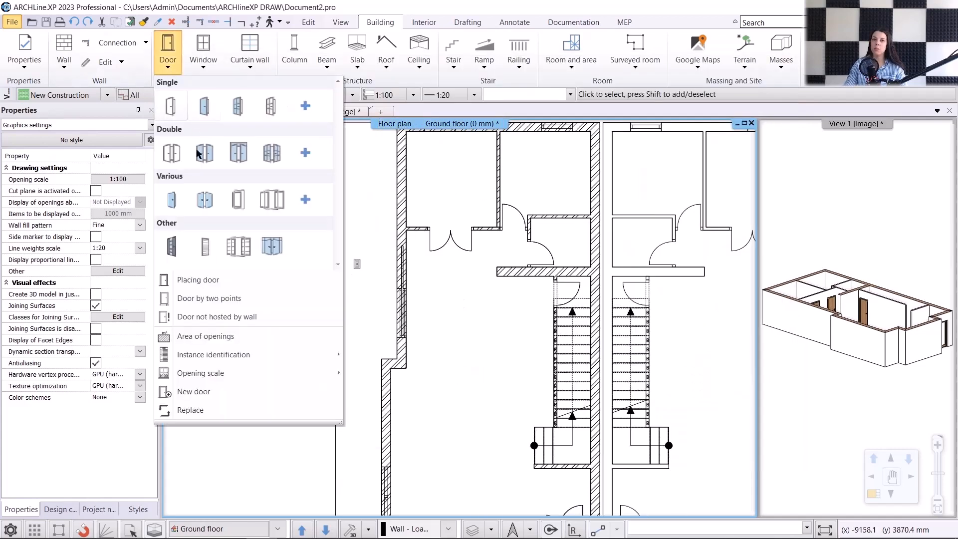
click(210, 299)
scroll(475, 325, up, 5)
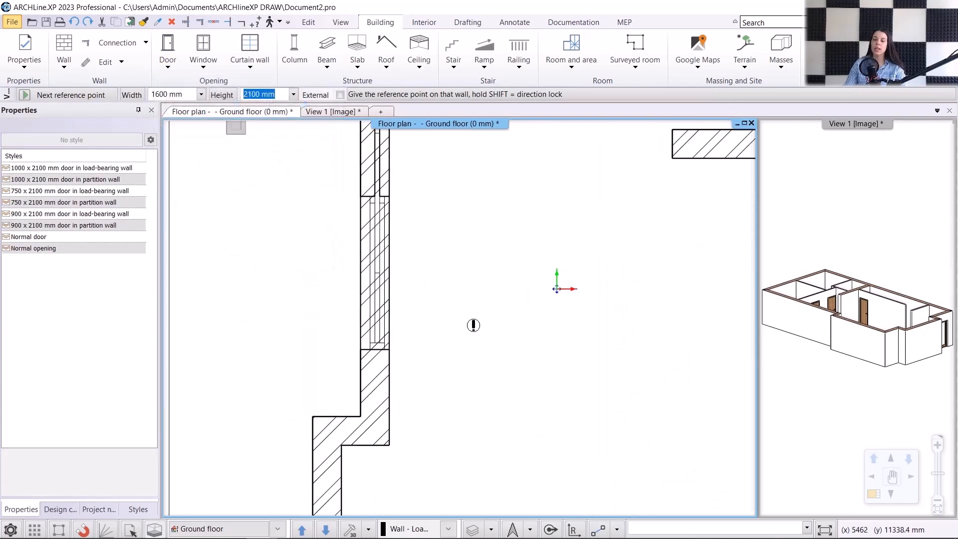
click(557, 284)
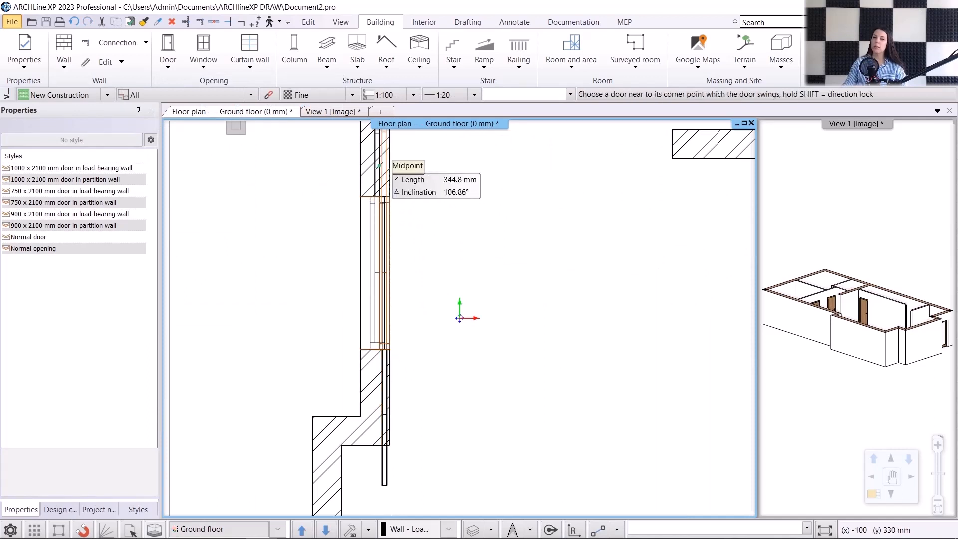
click(414, 235)
key(Escape)
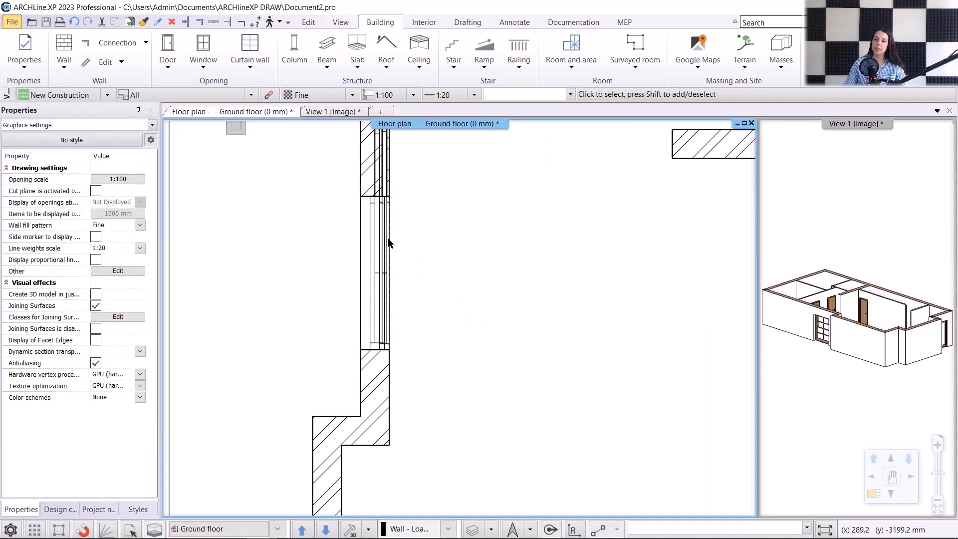
- Set the placed sliding door's distance from the wall line to 100 mm
click(390, 243)
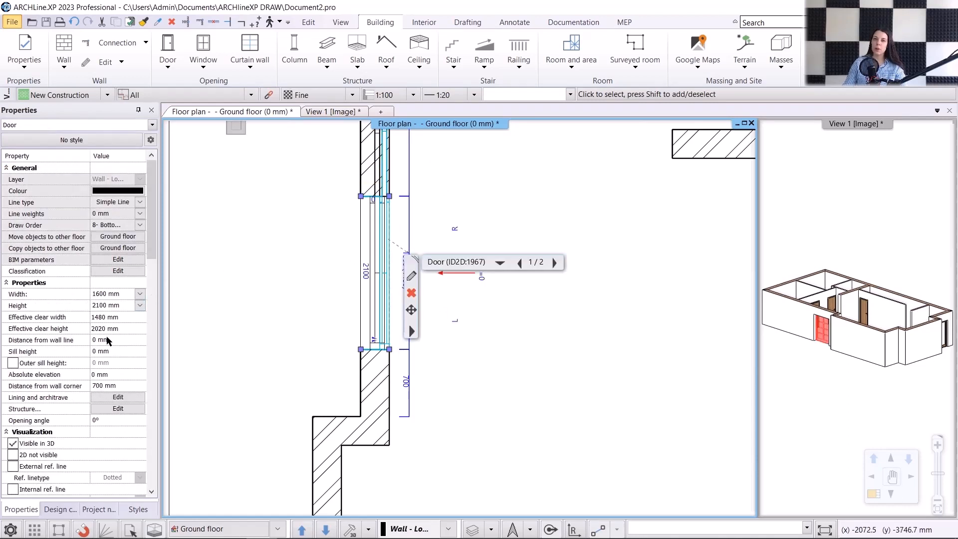
click(117, 342)
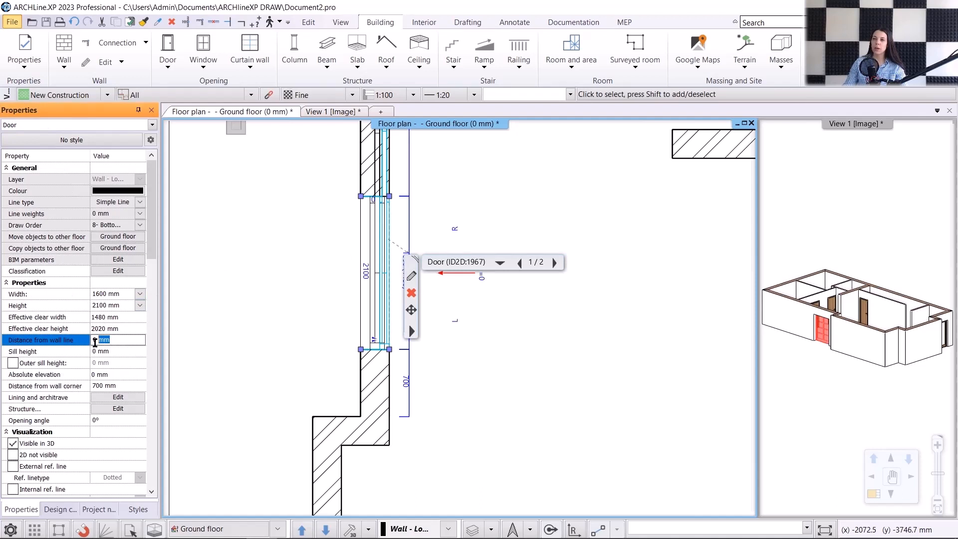
text(1)
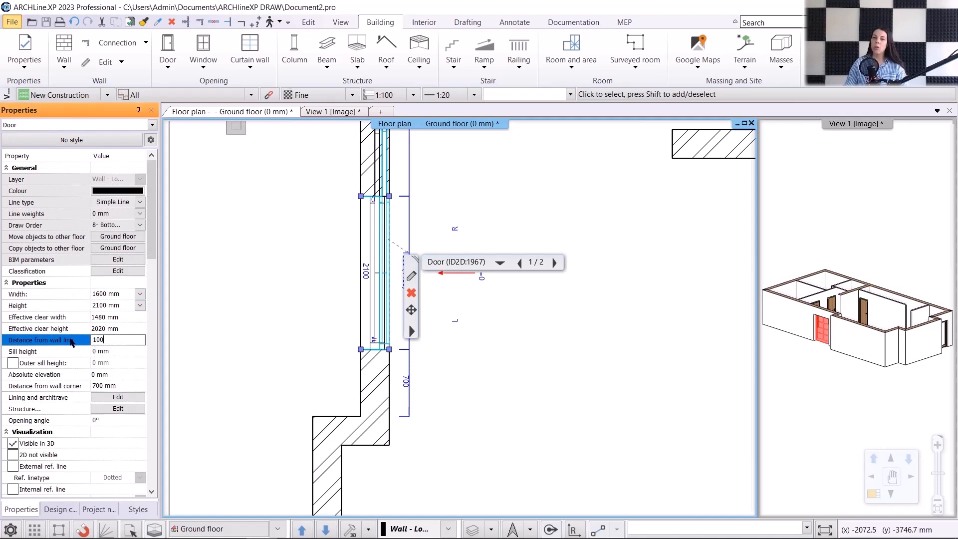
text(00)
key(Return)
click(521, 318)
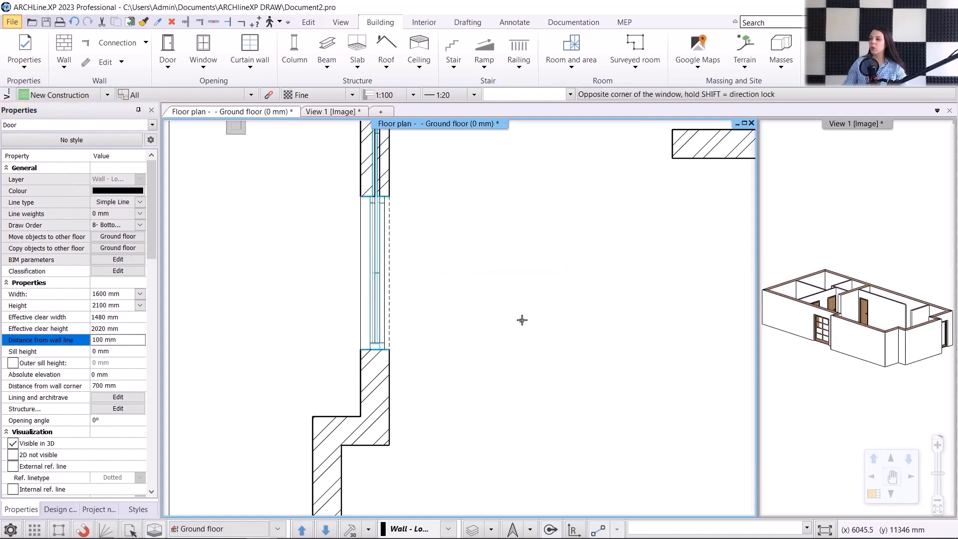
click(520, 318)
- Inspect the placed sliding door in the 3D view
click(333, 112)
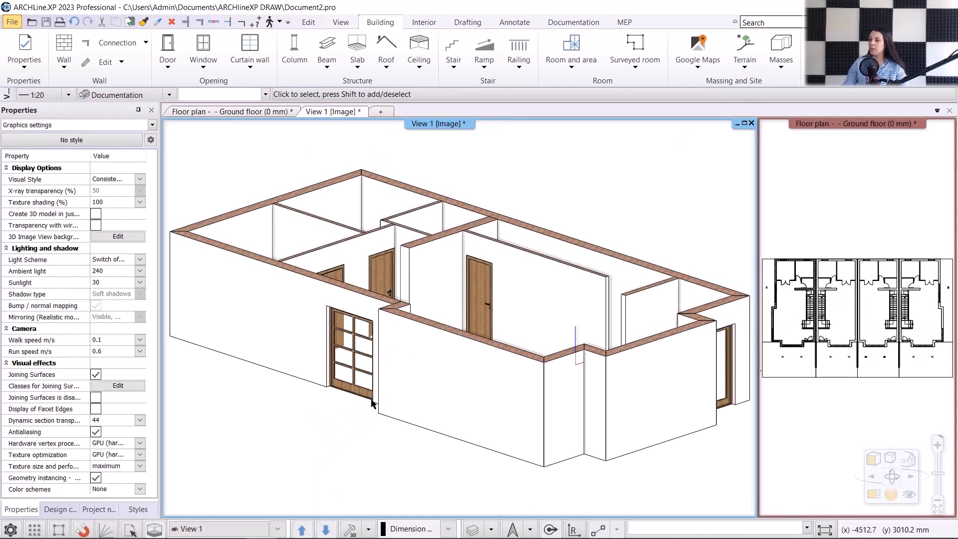
click(346, 376)
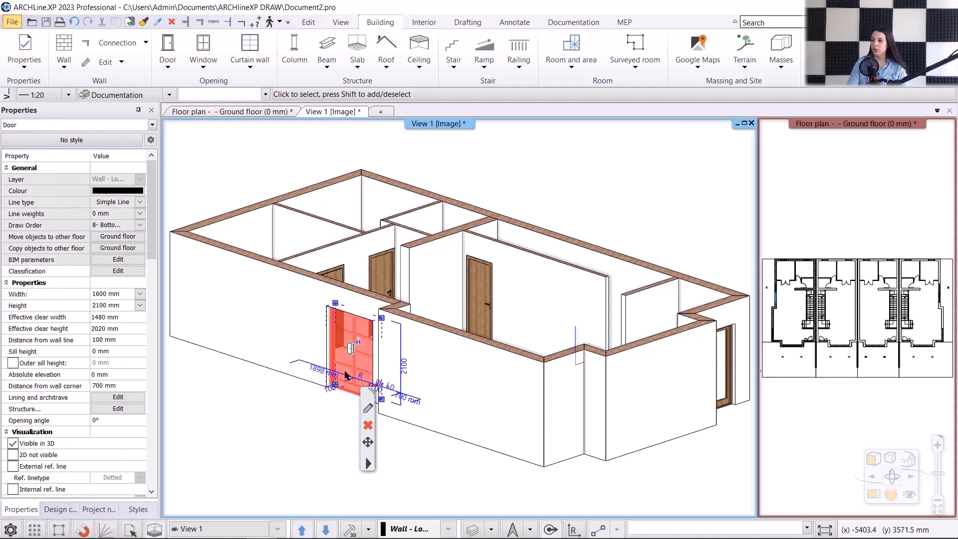
click(478, 295)
click(496, 367)
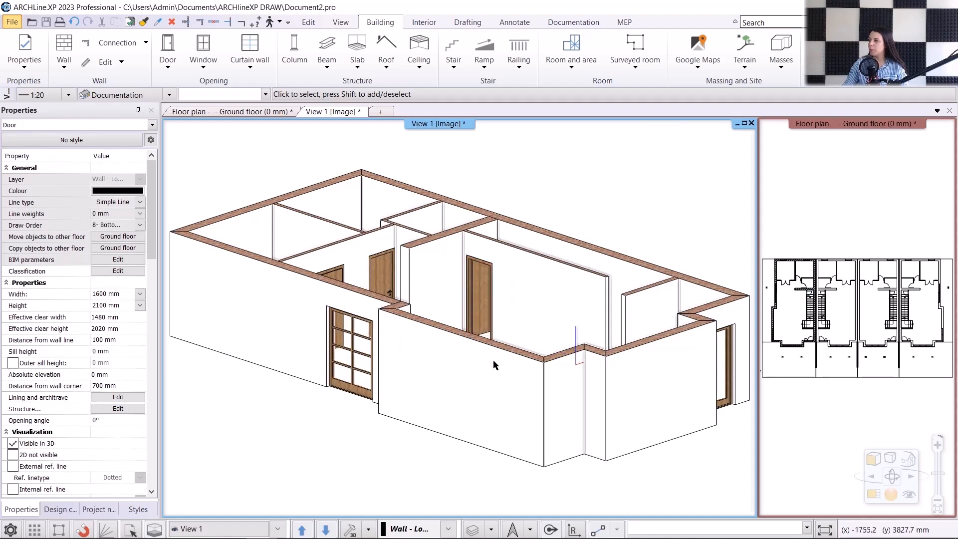
- Return to the ground floor plan and choose the "Divided frame 1x equal" window type in the default window properties
click(244, 112)
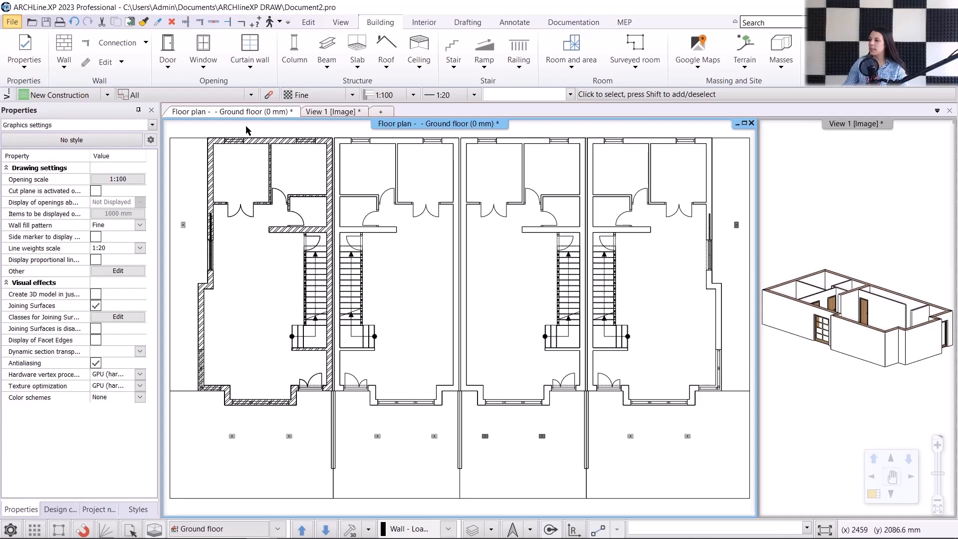
right_click(212, 55)
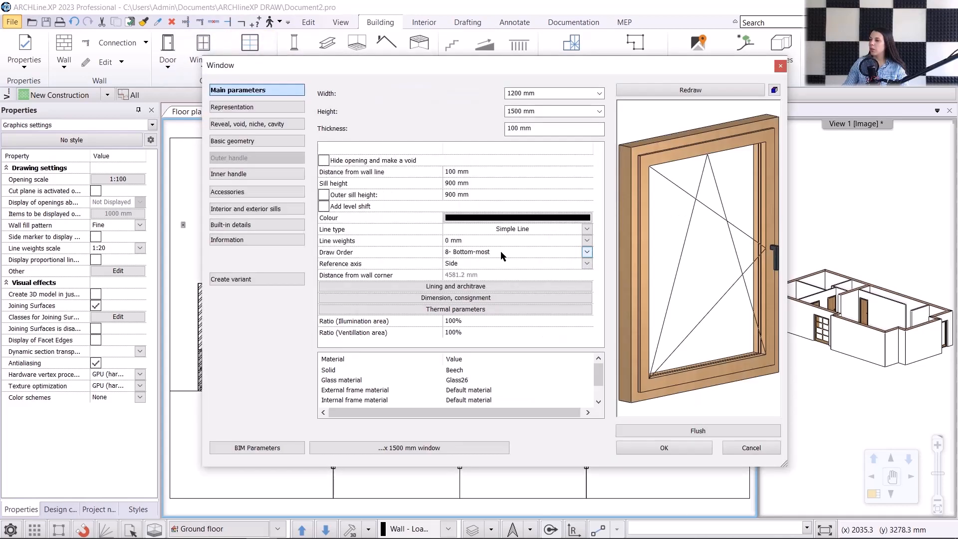
click(654, 430)
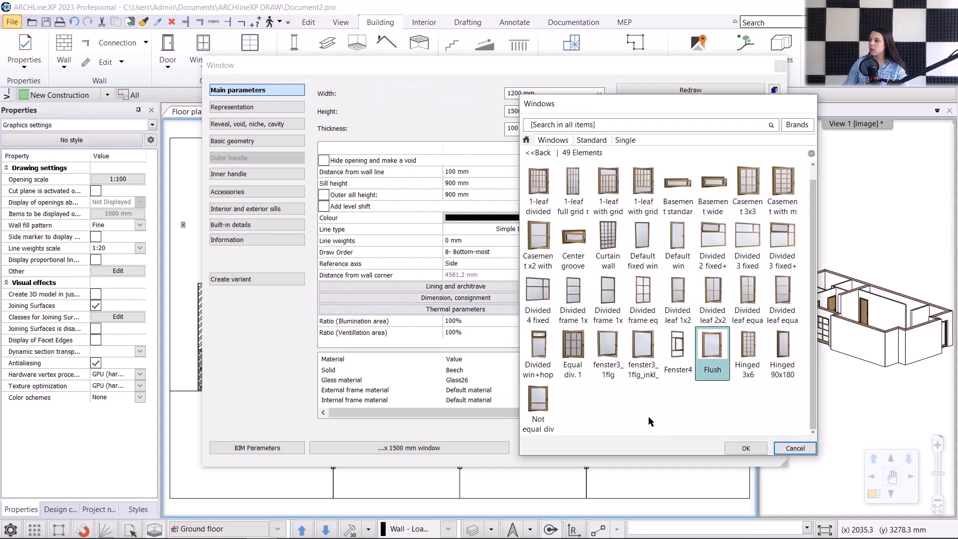
click(579, 295)
click(746, 448)
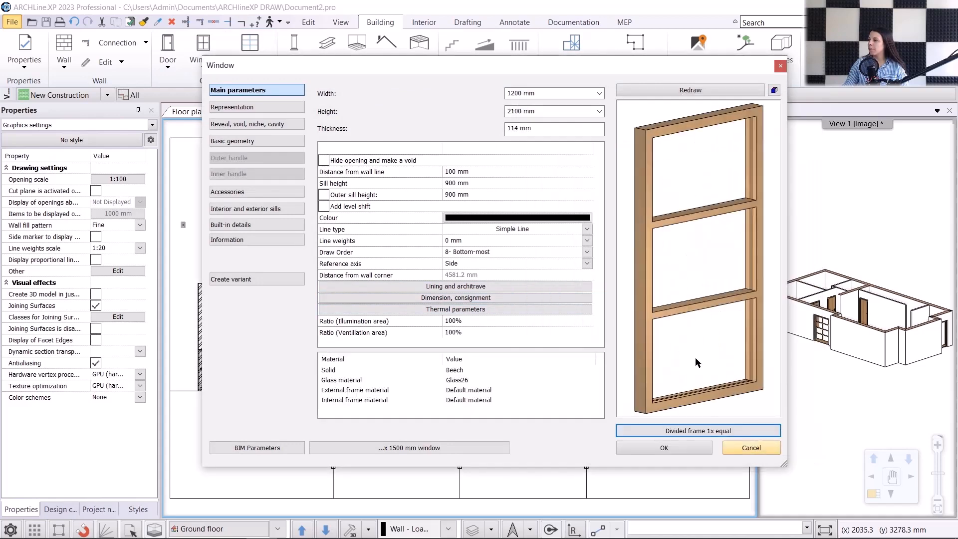
- Set the default window's thickness to 100 mm and sill height to 0, and assign a material to its solid parts
click(534, 131)
text(100)
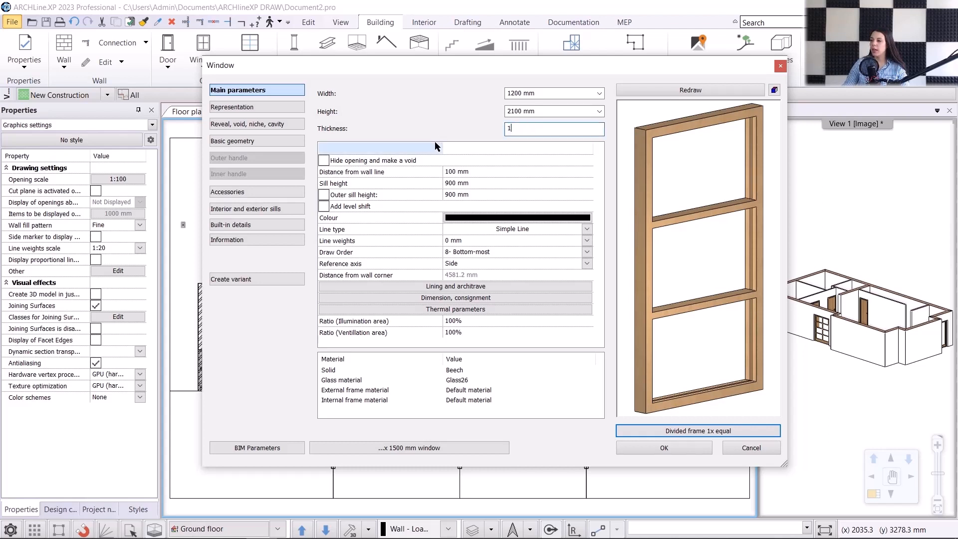
click(481, 183)
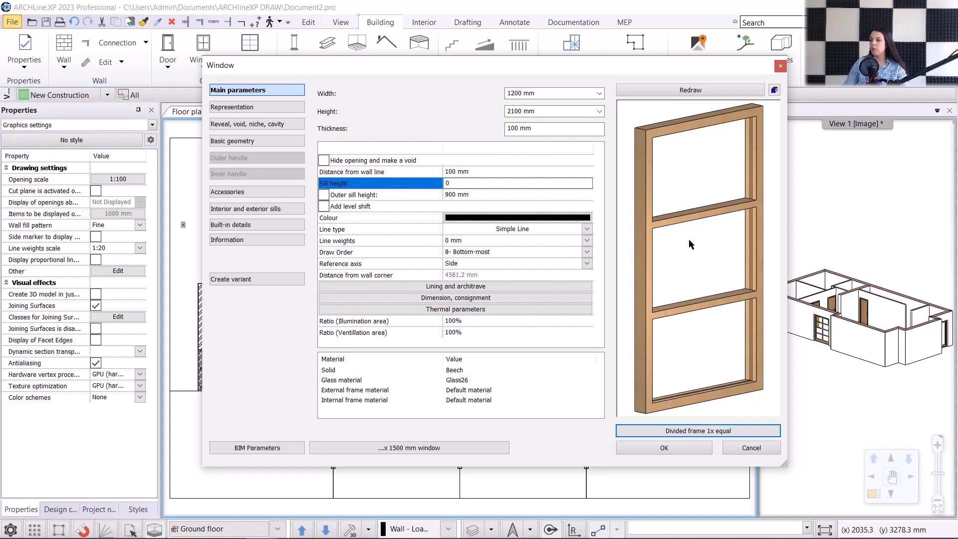
click(456, 372)
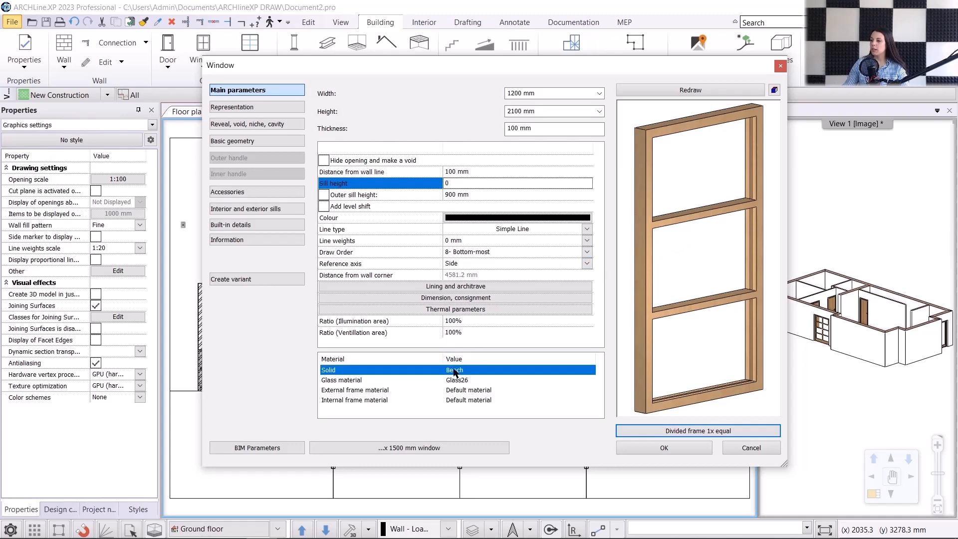
click(455, 372)
click(744, 448)
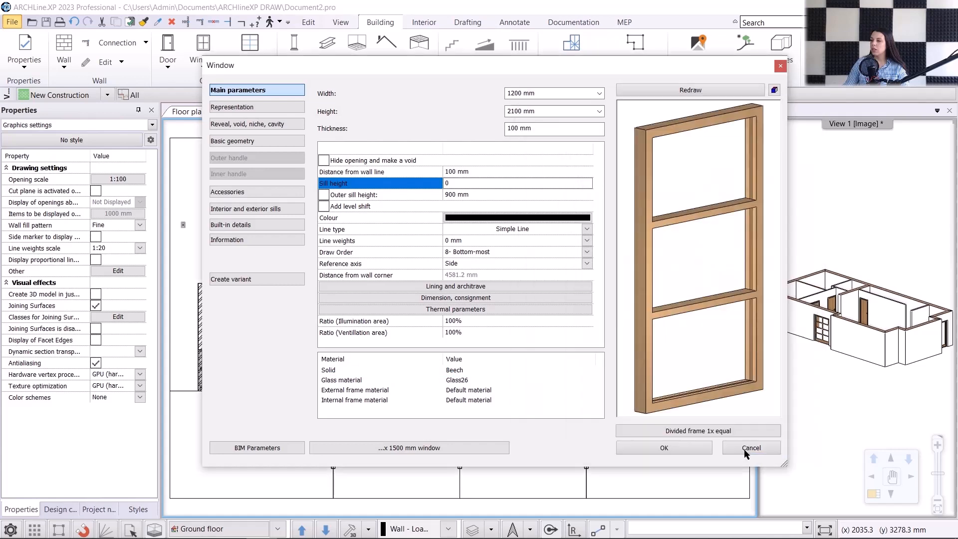
- Assign the Wood-paldao material to the exterior and interior sills and accept the window properties
click(266, 210)
click(540, 199)
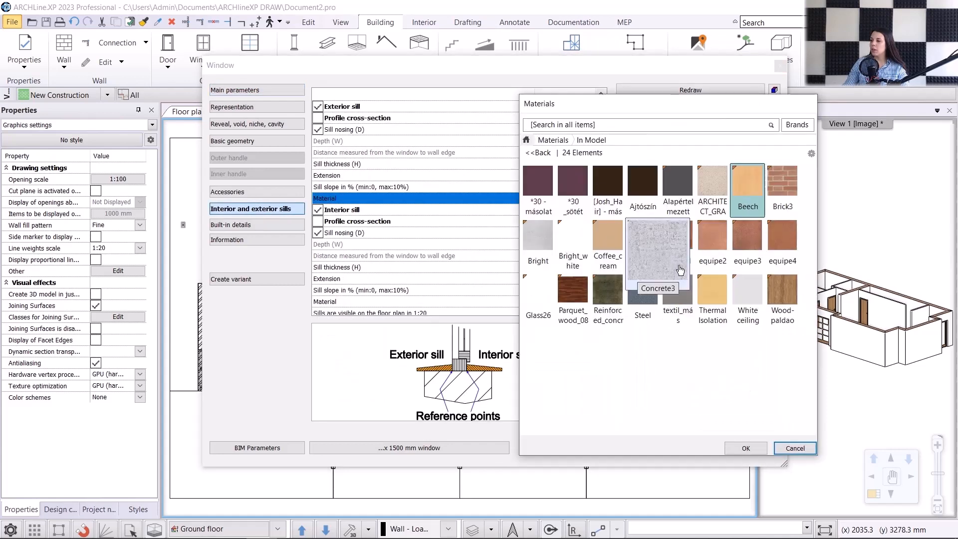
double_click(780, 273)
click(565, 302)
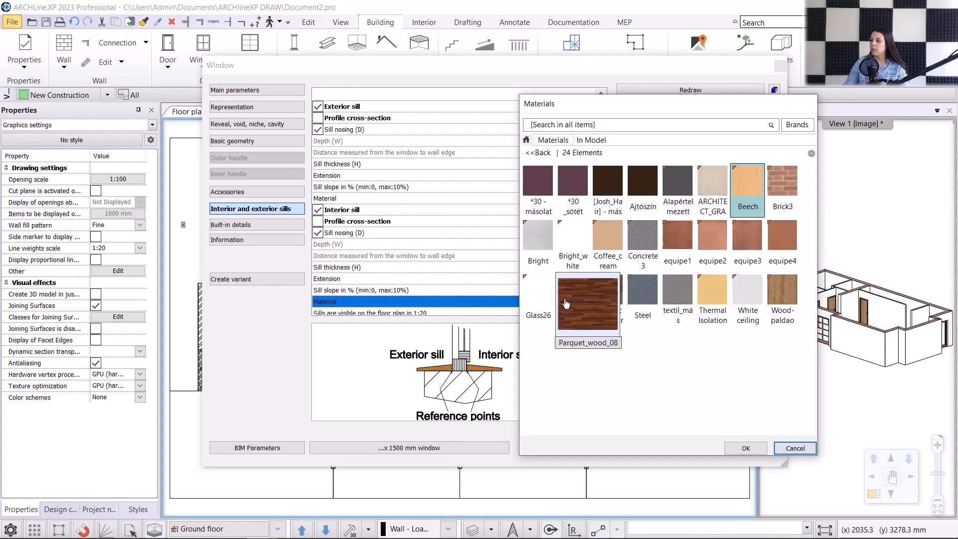
click(781, 280)
click(739, 444)
click(680, 451)
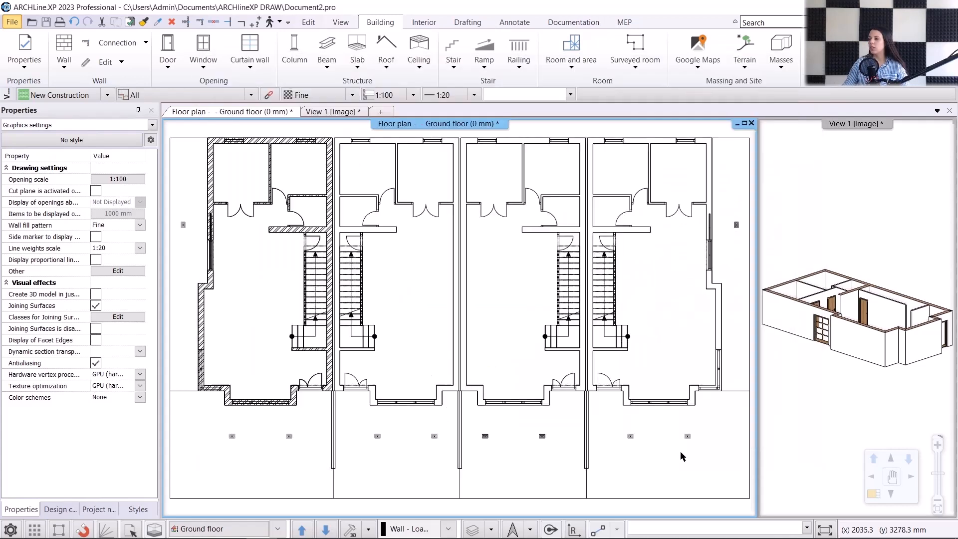
- Place two windows by two points at the drawn openings in the upper exterior wall of the leftmost house
click(204, 58)
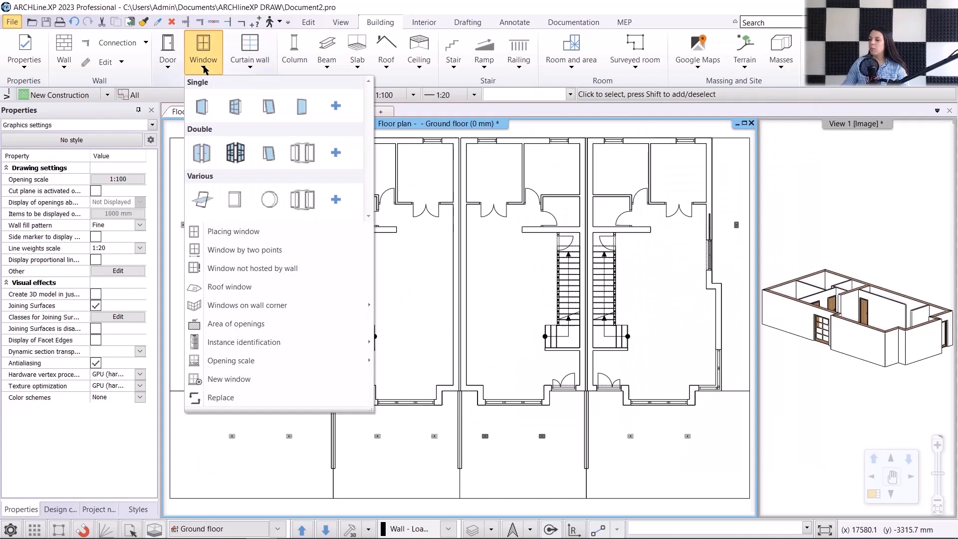
click(247, 251)
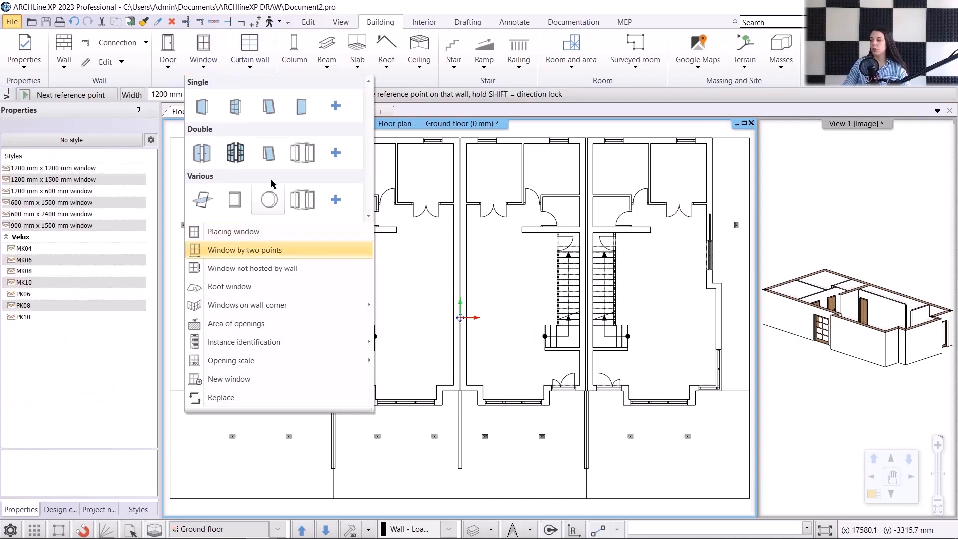
scroll(411, 244, up, 5)
scroll(411, 244, up, 3)
scroll(274, 235, up, 2)
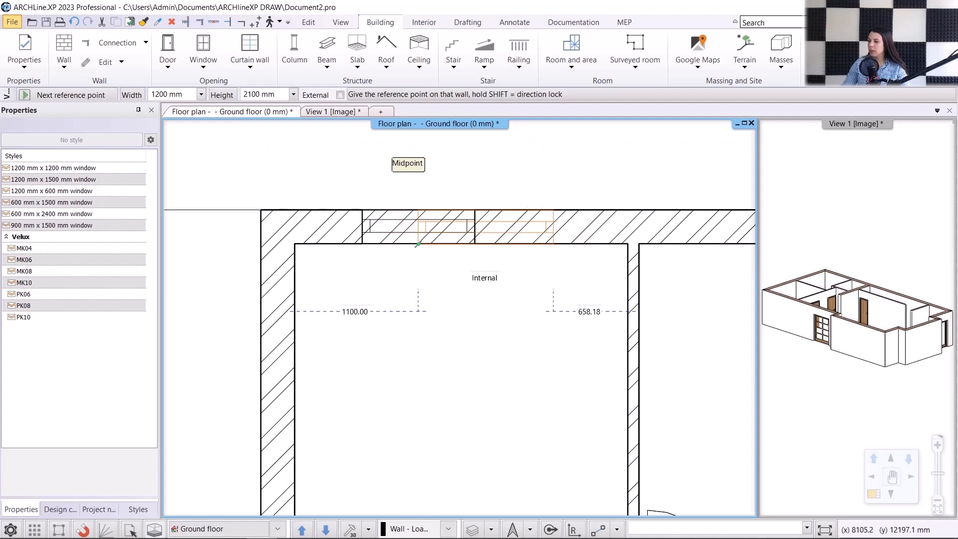
click(363, 244)
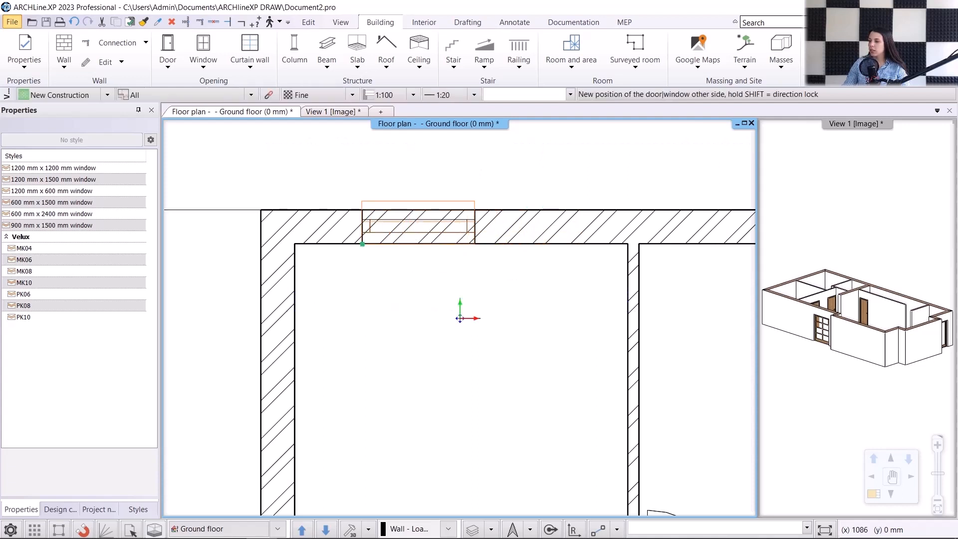
click(475, 244)
middle_drag(600, 283, 272, 304)
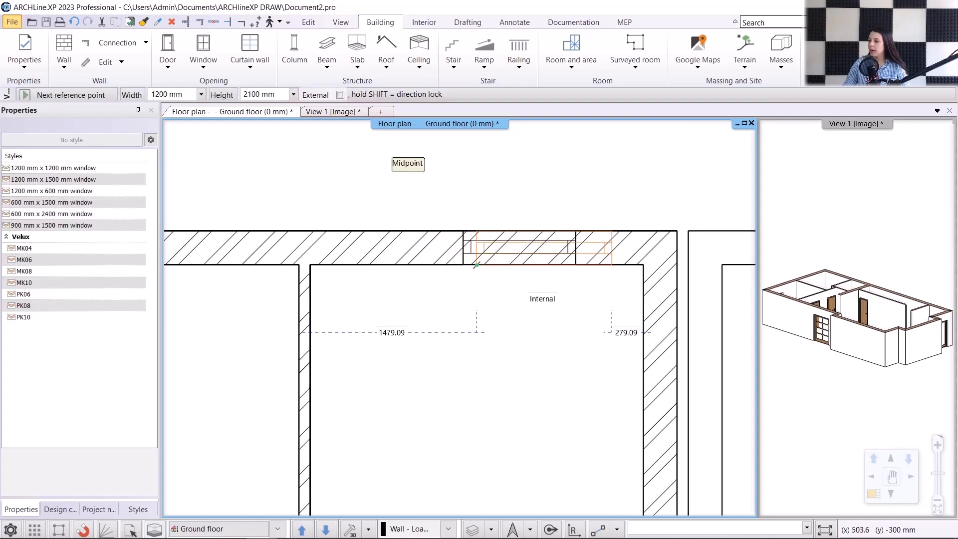
click(476, 264)
click(574, 295)
- Place three adjoining windows by two points, each 1000 mm wide, to fill the drawn opening in the projecting bay's lower wall
scroll(457, 274, down, 4)
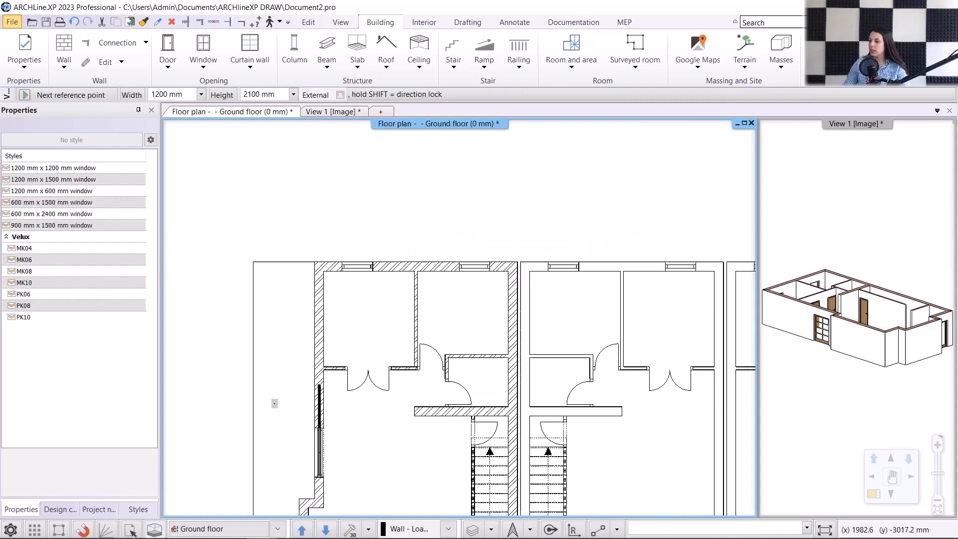
middle_drag(474, 492, 501, 144)
scroll(475, 330, up, 4)
click(488, 337)
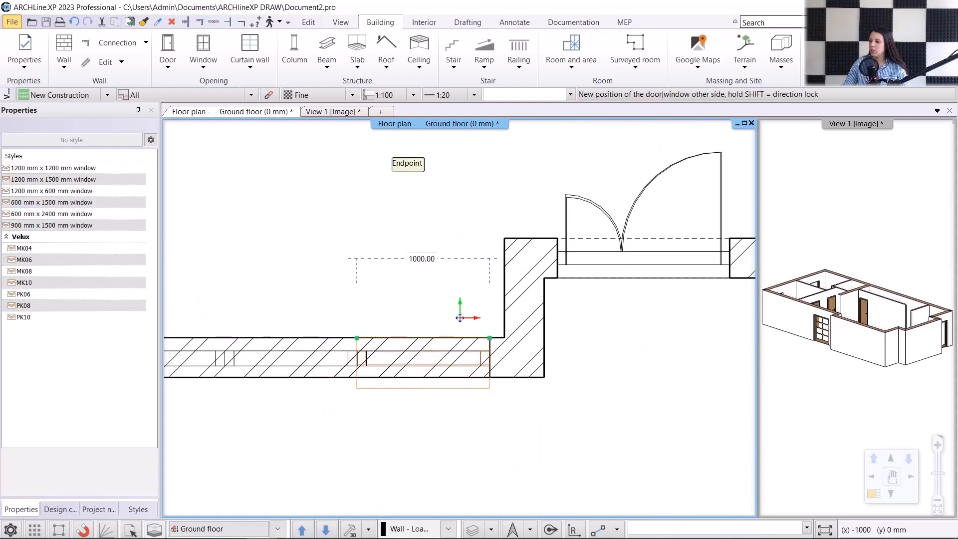
click(357, 338)
click(356, 338)
click(224, 338)
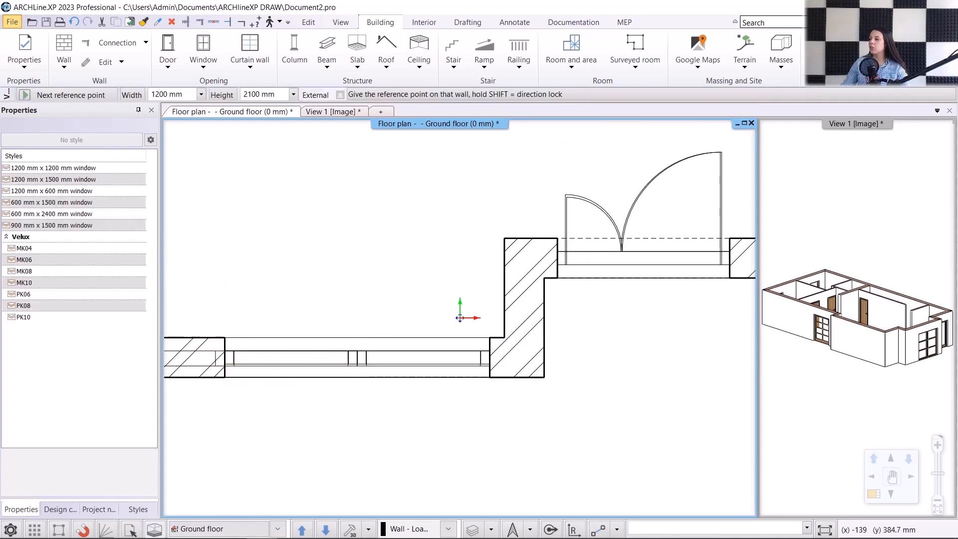
middle_drag(225, 354, 434, 355)
scroll(433, 354, up, 1)
click(433, 335)
click(277, 335)
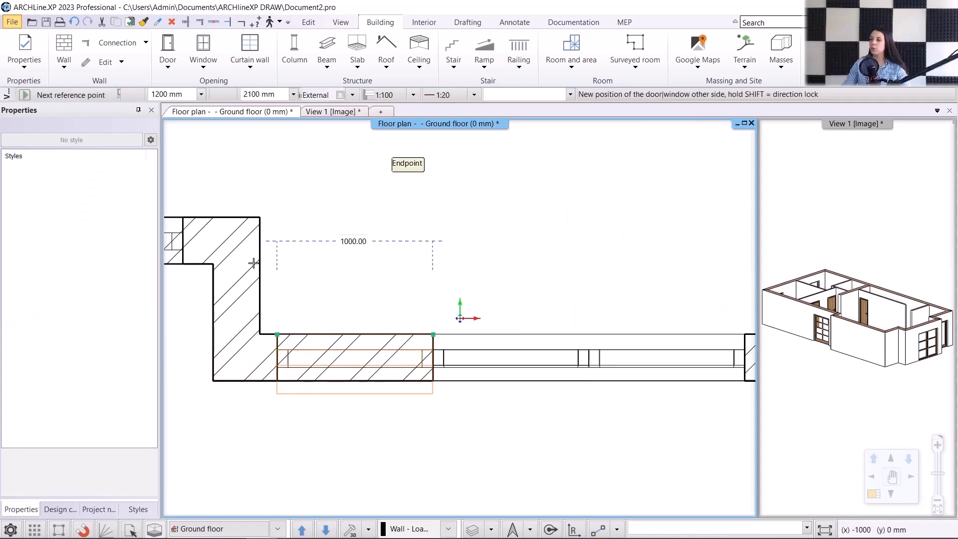
- At the lower-left house corner, place a 900 mm window in the short lower wall and adjoining 900 mm and 1000 mm windows in the left wall
middle_drag(253, 263, 451, 331)
click(381, 285)
click(226, 289)
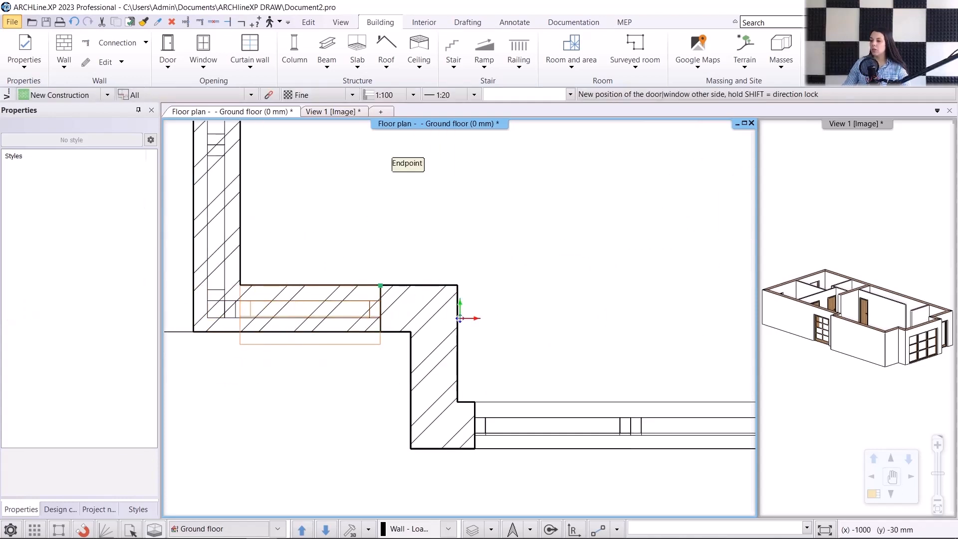
click(240, 285)
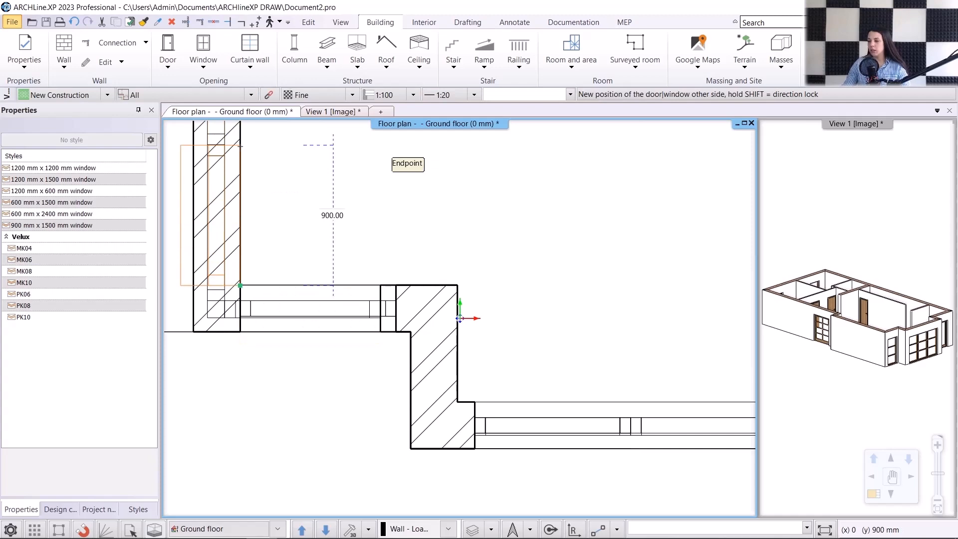
middle_drag(241, 145, 247, 313)
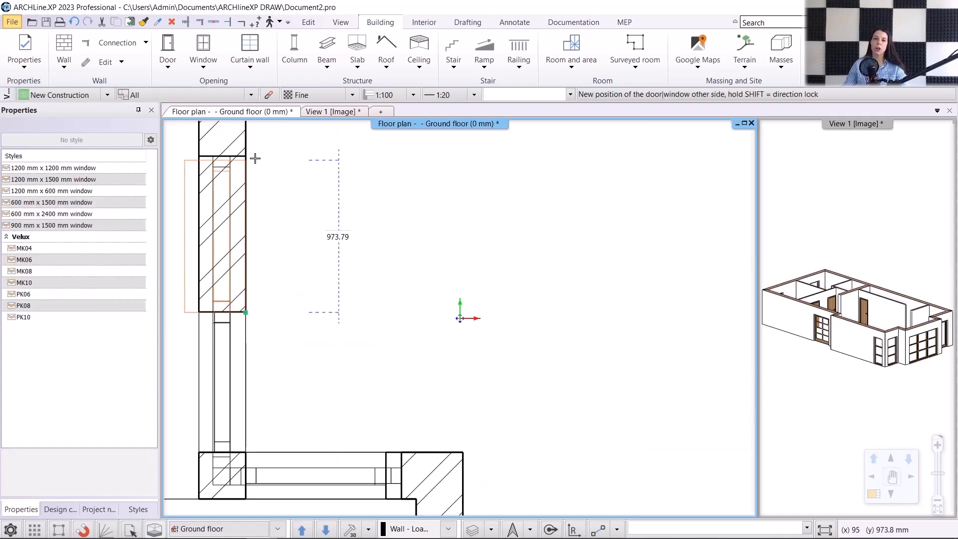
click(389, 159)
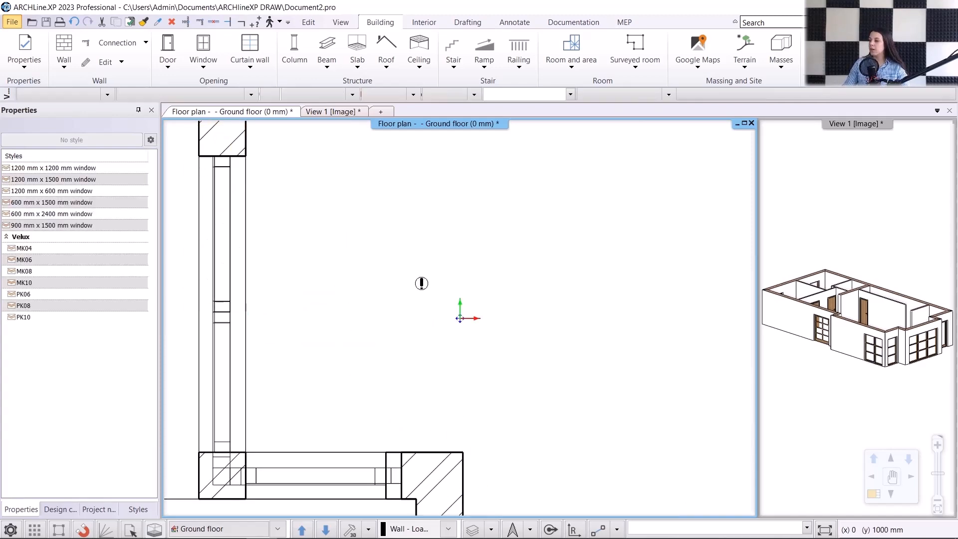
key(Escape)
- Join the lower wall window and the adjacent left wall window into a corner window with Join two openings on wall corner
scroll(544, 302, down, 1)
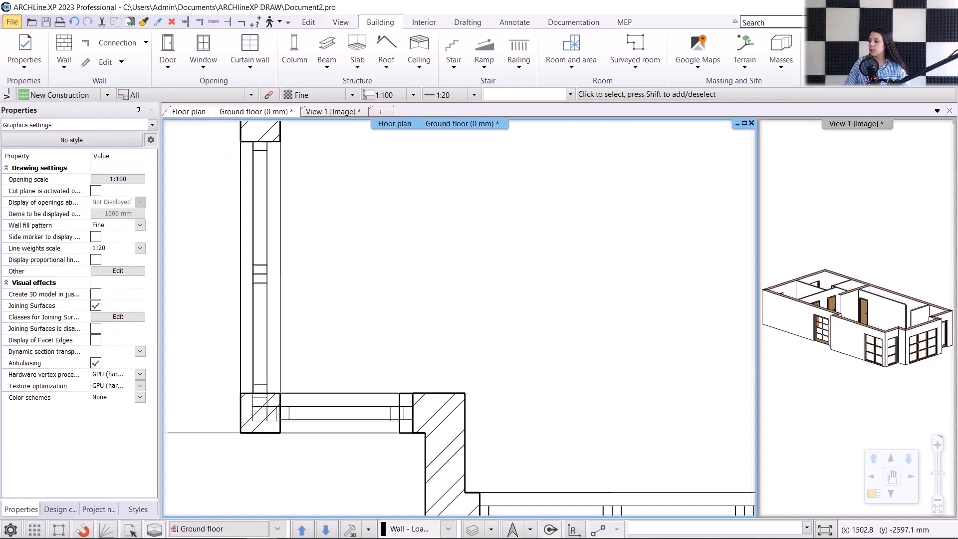
click(835, 308)
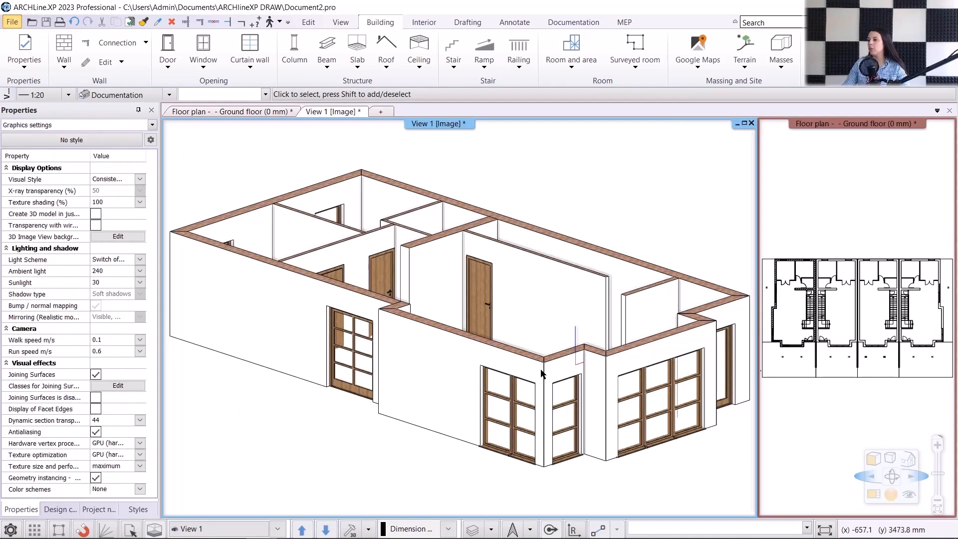
click(256, 112)
scroll(174, 392, up, 6)
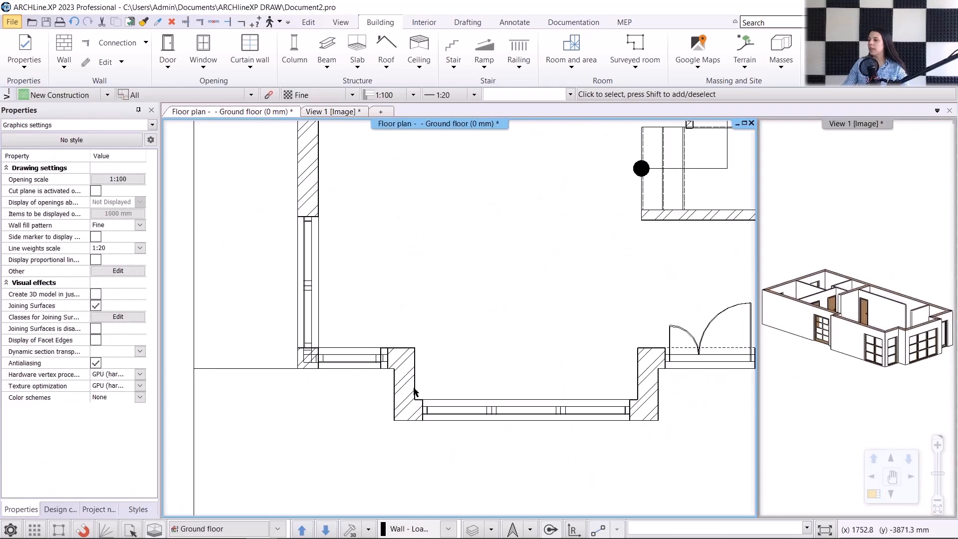
click(205, 71)
mouse_move(280, 305)
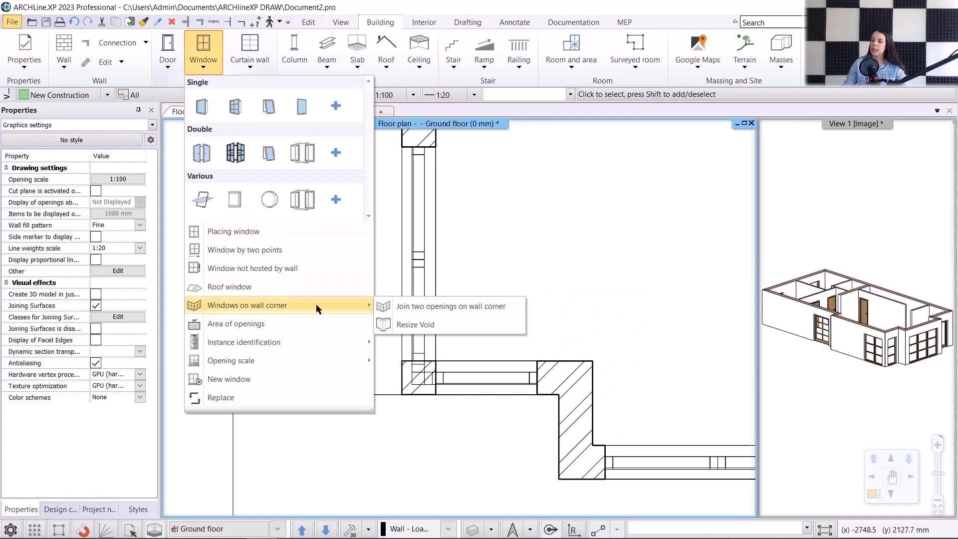
click(442, 310)
click(445, 374)
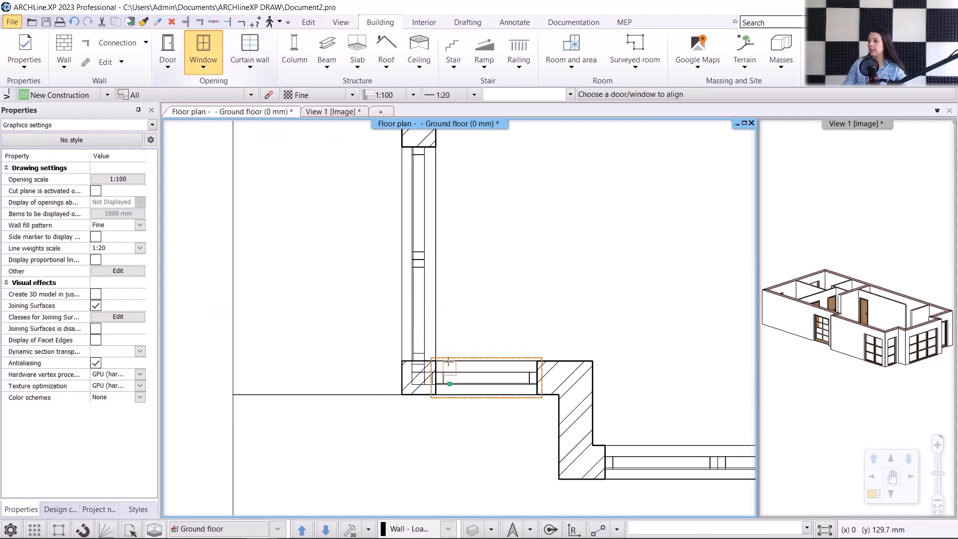
click(421, 322)
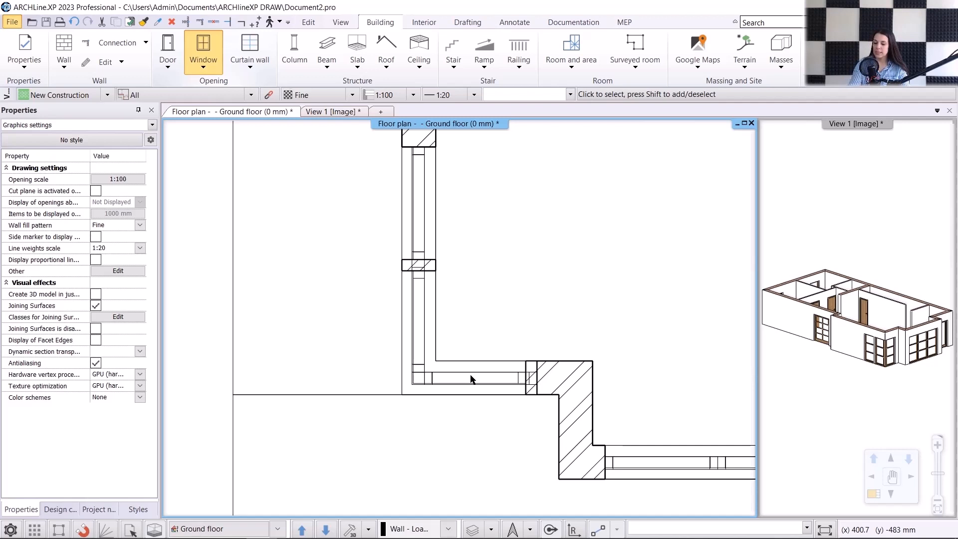
- Resize both joined corner windows to 1000 mm wide, closing the gaps to the wall pier and to the neighbouring window
click(487, 379)
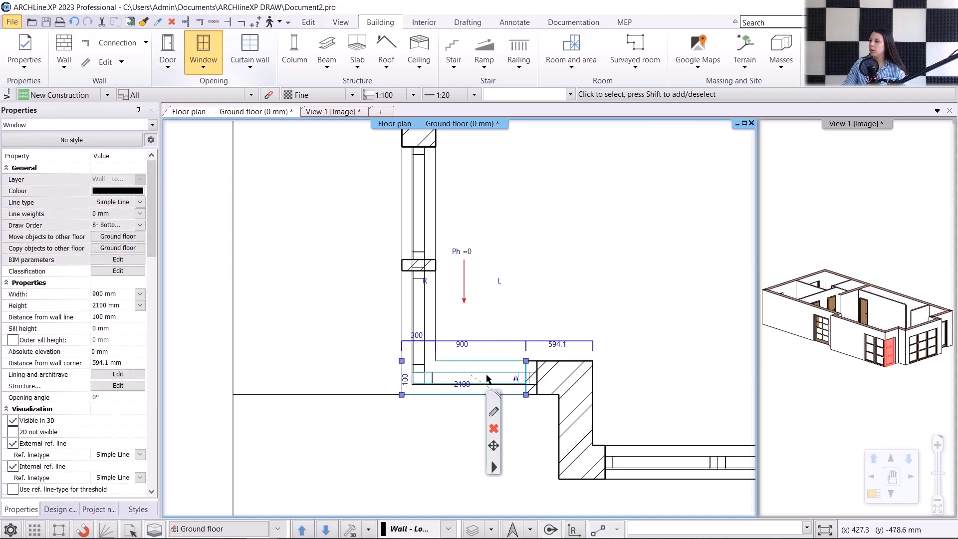
click(526, 361)
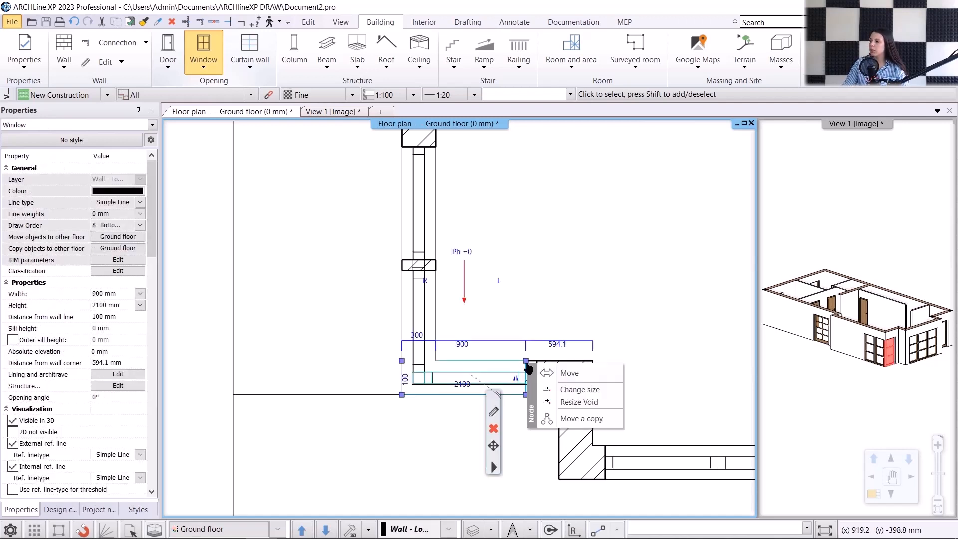
click(556, 388)
click(535, 372)
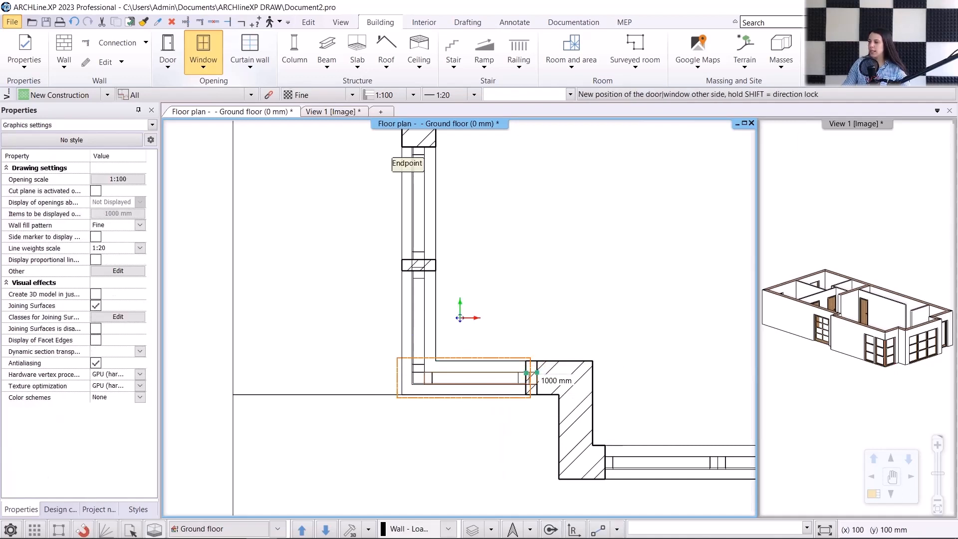
click(540, 369)
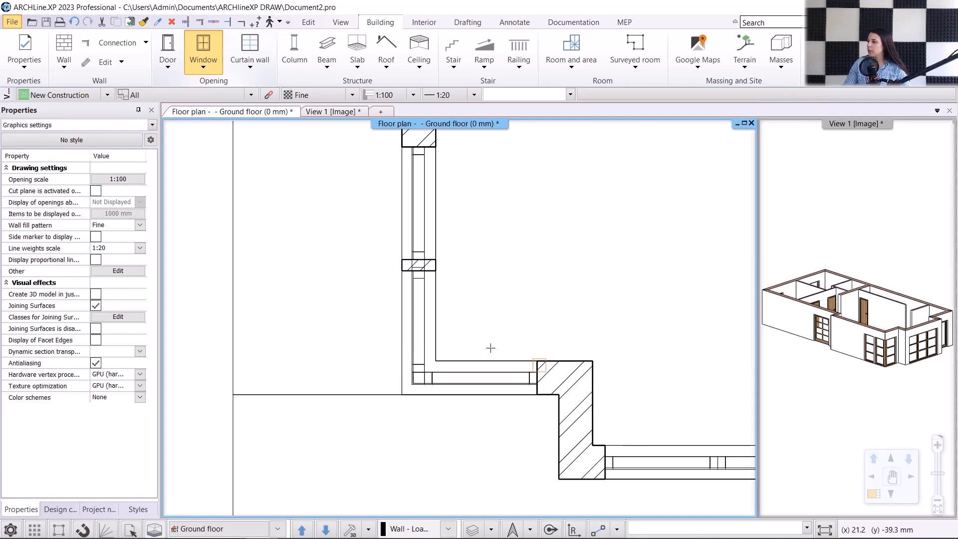
scroll(417, 307, up, 1)
click(425, 289)
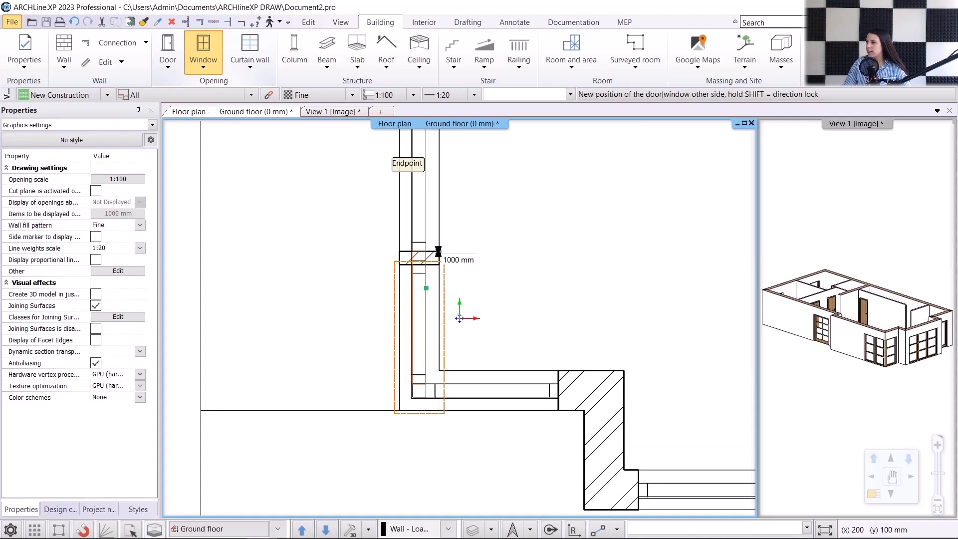
click(509, 281)
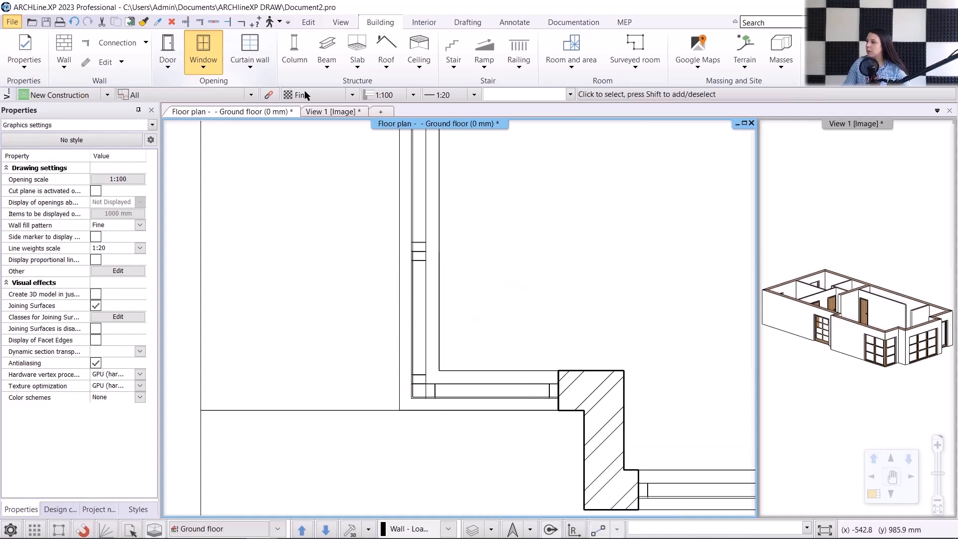
- In the 3D view, set the corner mullion material of the joined corner window to Wood-paldao
click(317, 112)
scroll(473, 254, up, 5)
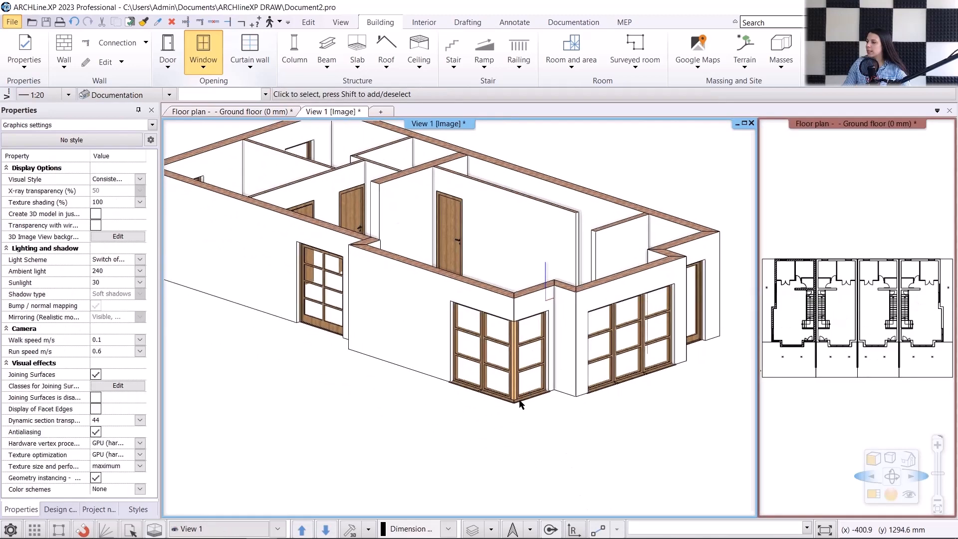
scroll(477, 270, up, 2)
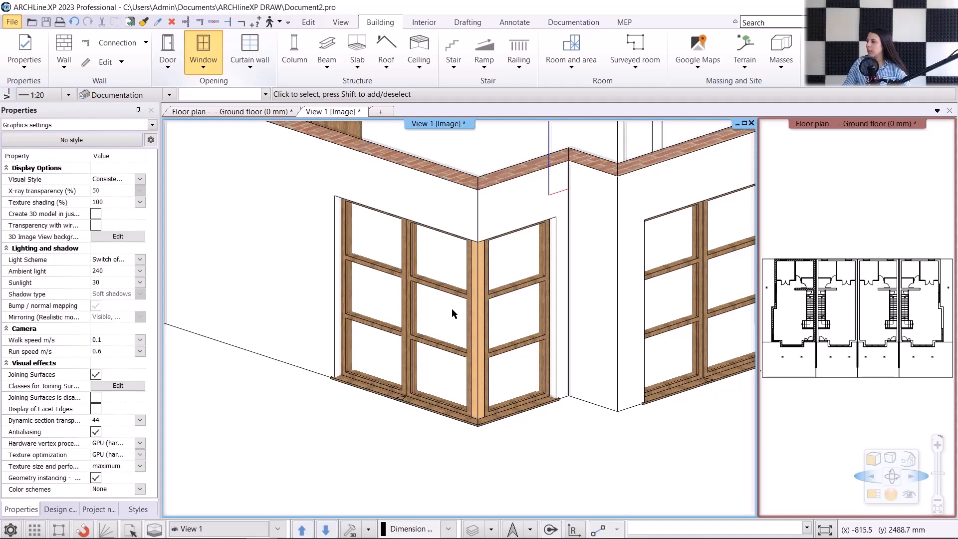
click(447, 286)
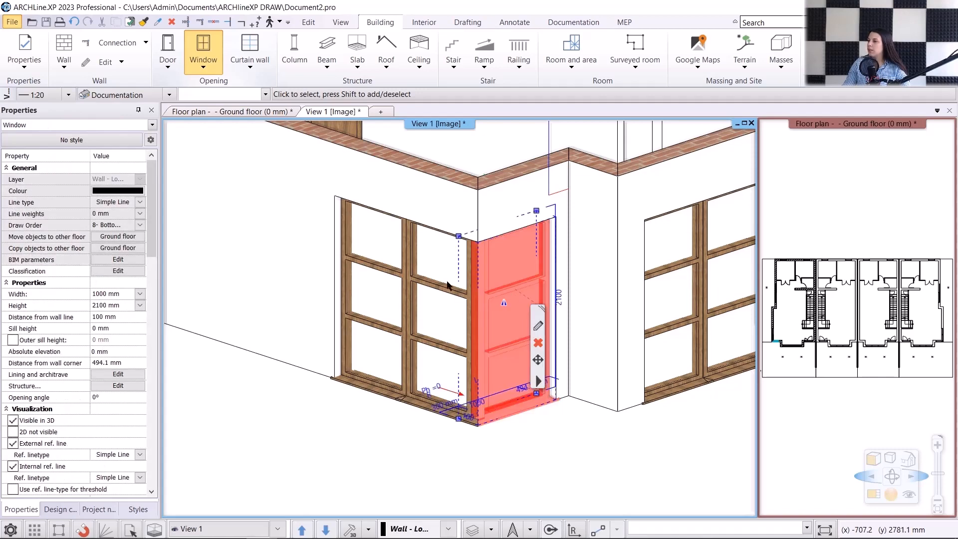
drag(490, 298, 493, 306)
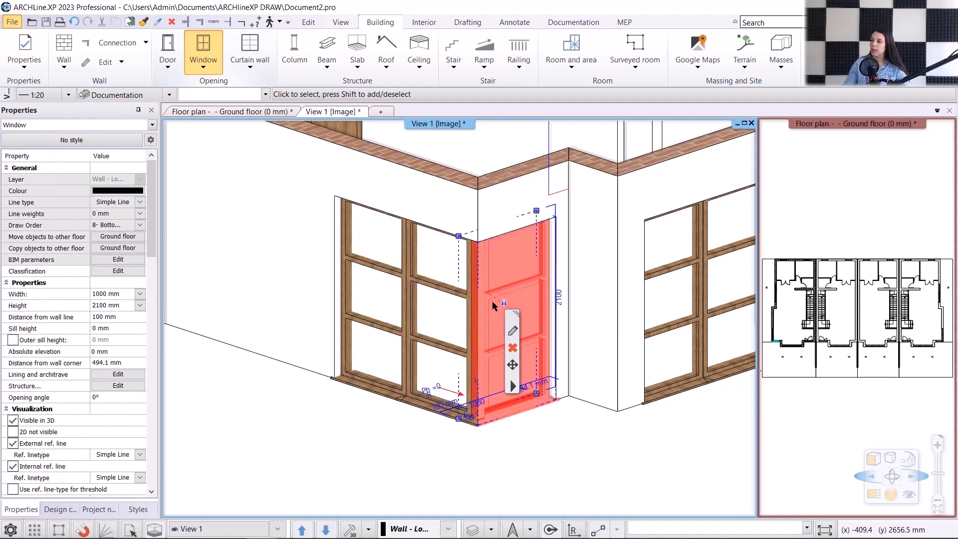
click(512, 330)
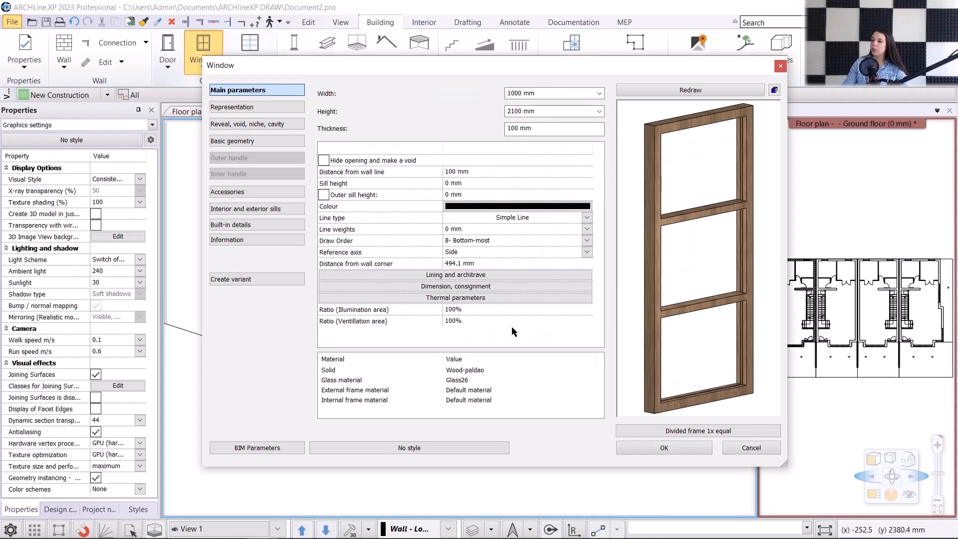
click(253, 224)
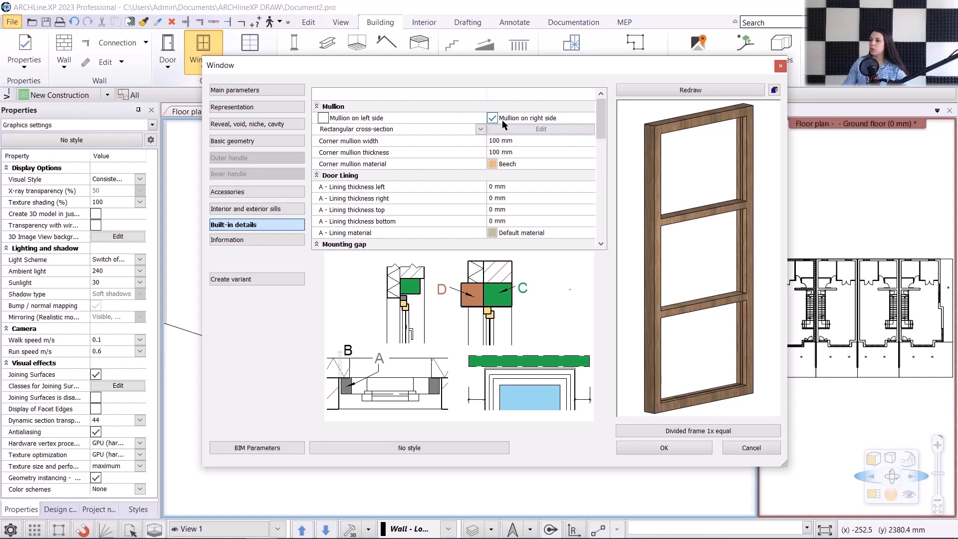
click(514, 164)
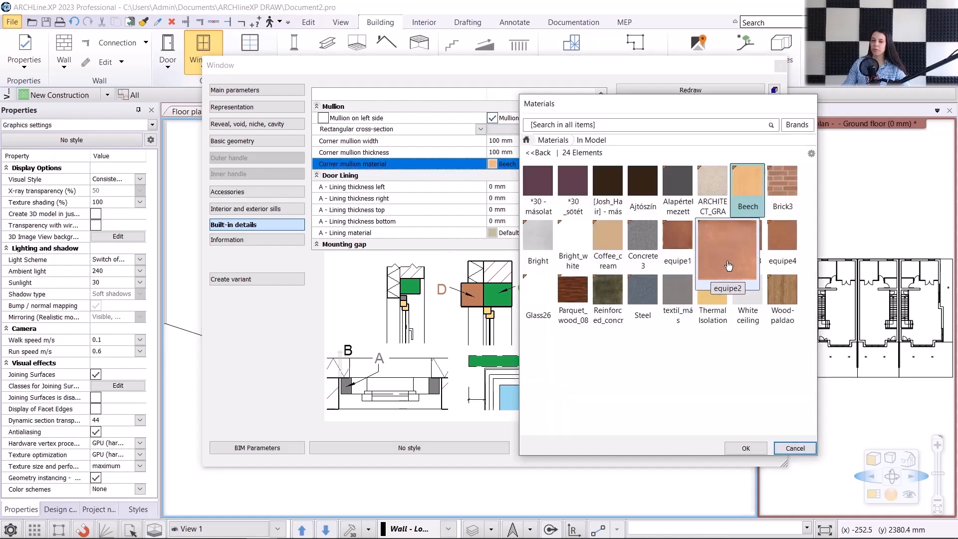
click(782, 291)
click(749, 448)
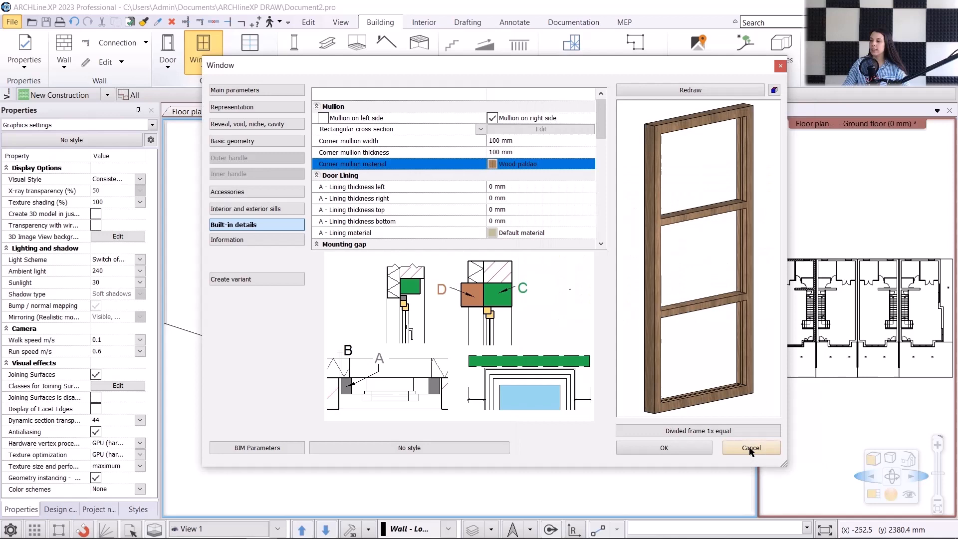
click(676, 449)
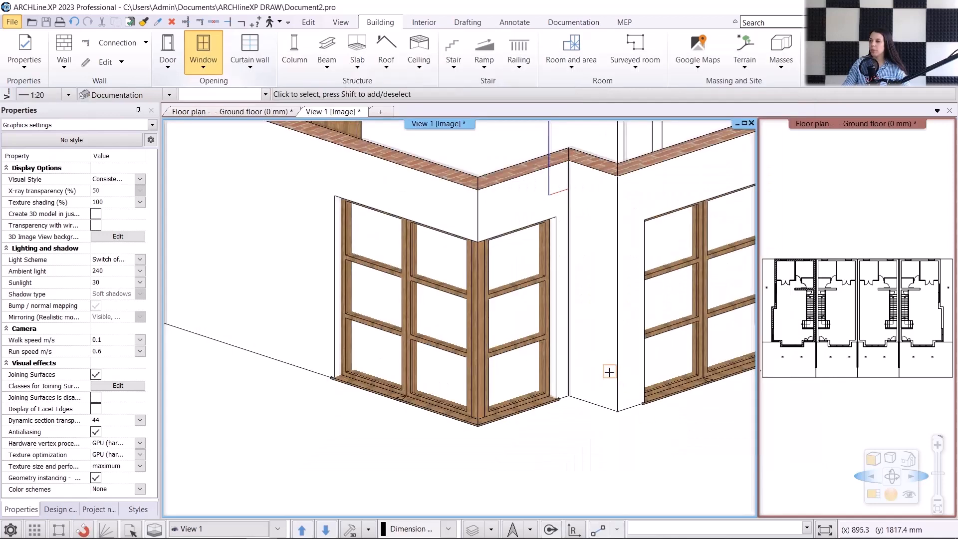
- Set the top surface material in the slab properties to parquet_rovere_03 from the Parquet Strips materials
click(230, 112)
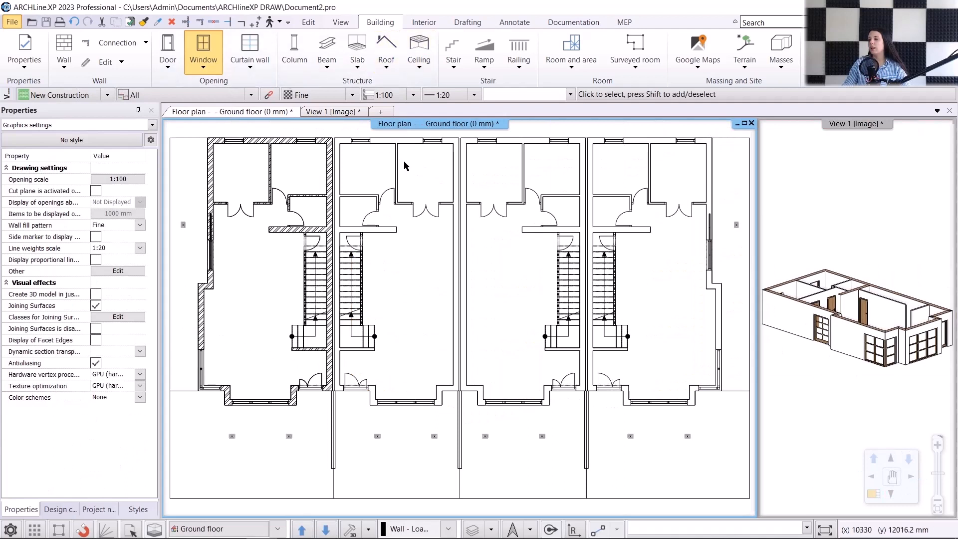
click(357, 72)
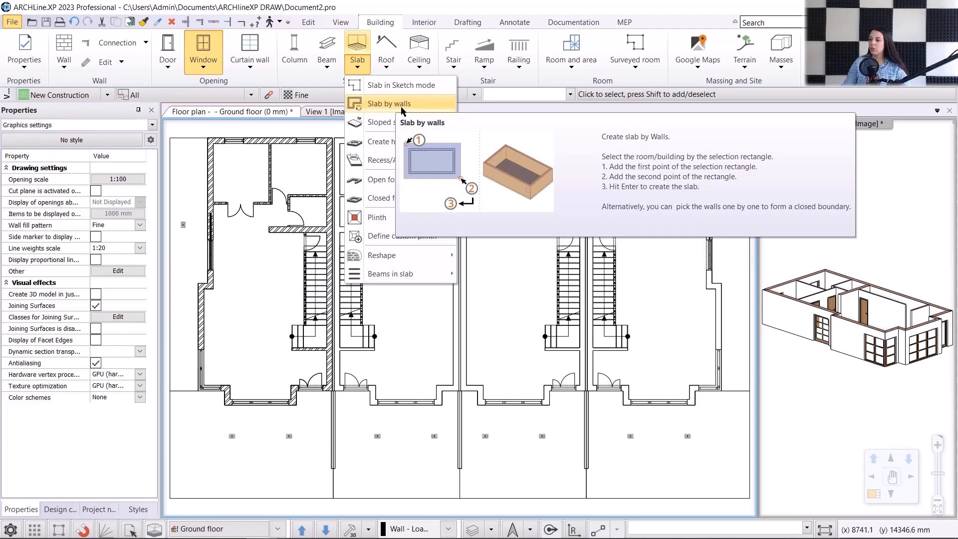
right_click(368, 49)
click(395, 51)
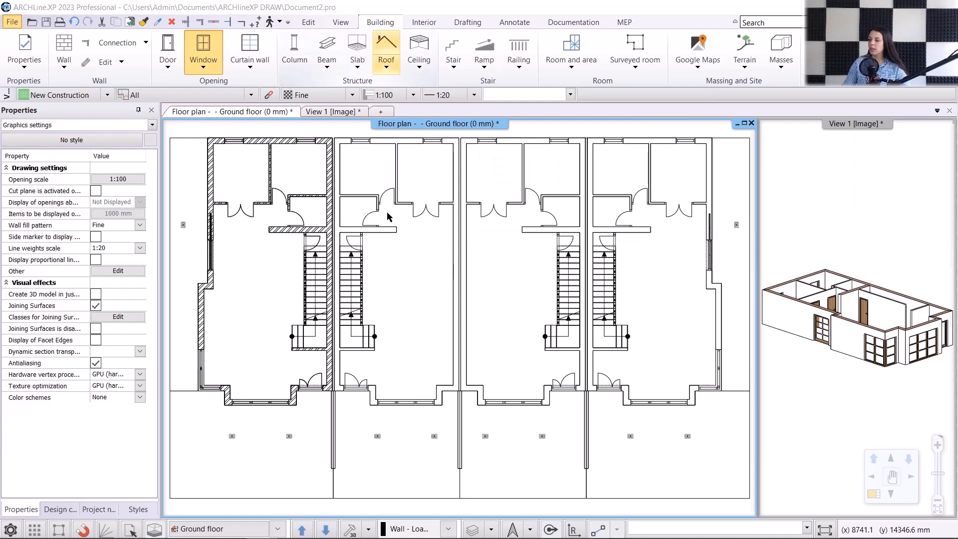
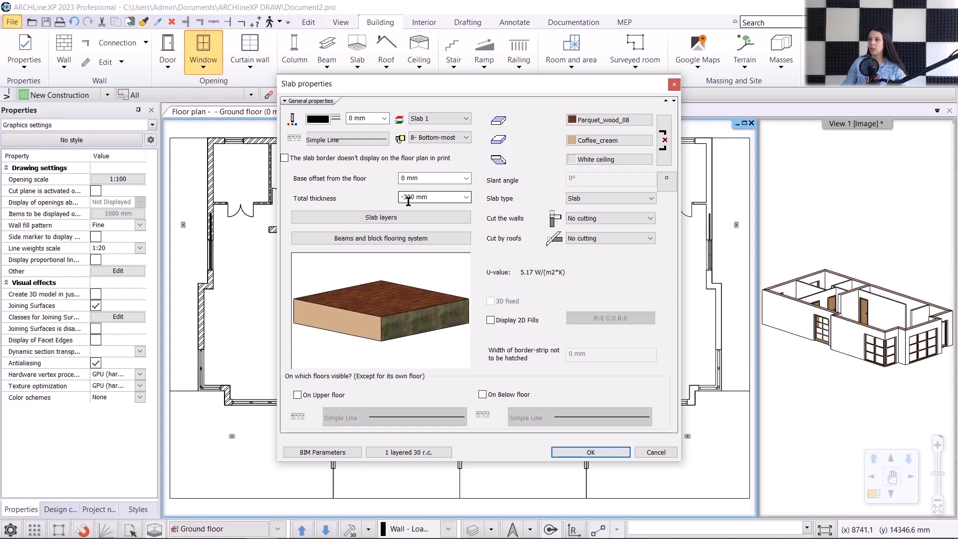
click(606, 122)
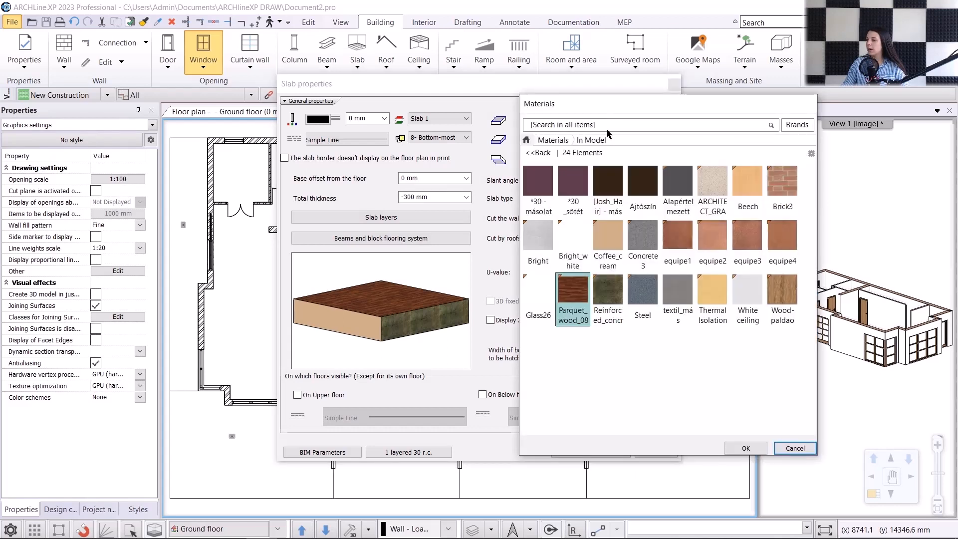
click(564, 142)
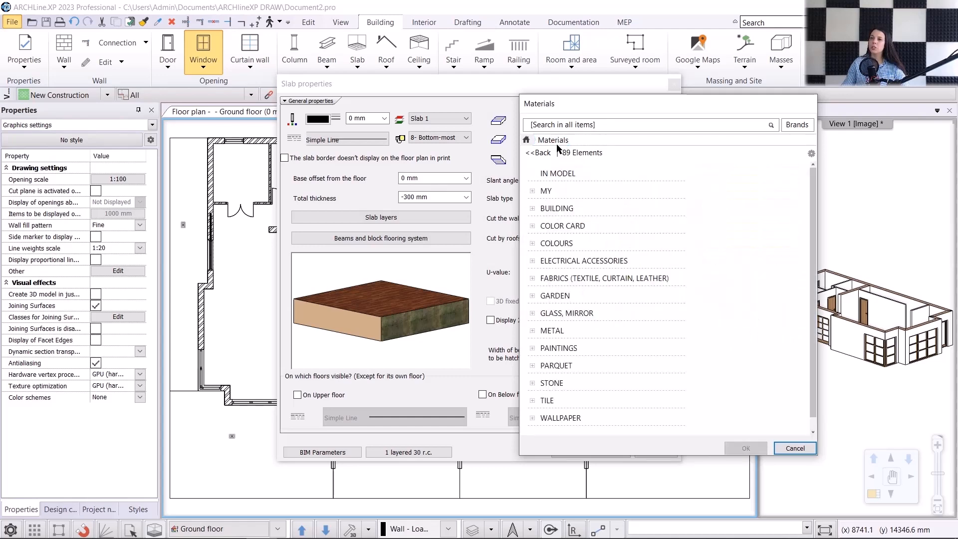
click(581, 367)
scroll(583, 377, down, 1)
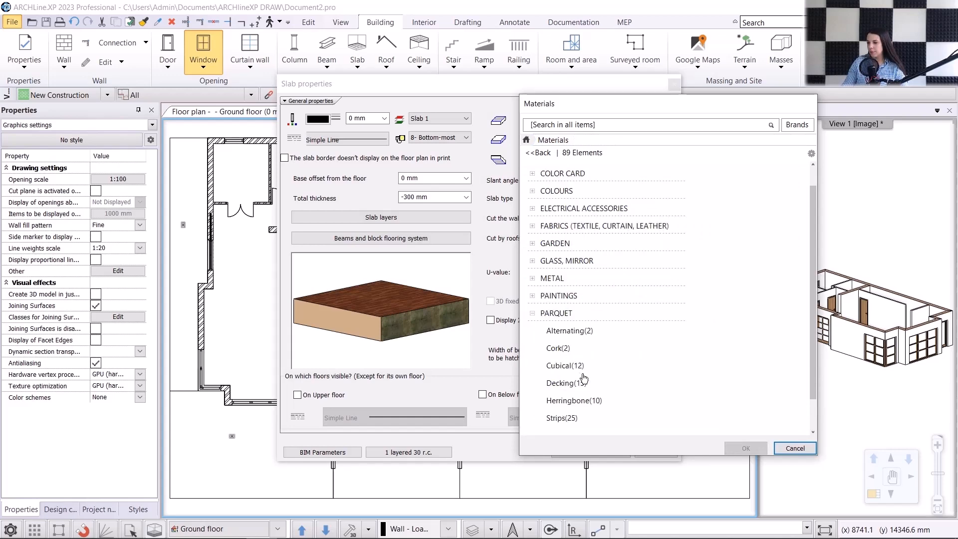
scroll(583, 378, down, 1)
click(575, 366)
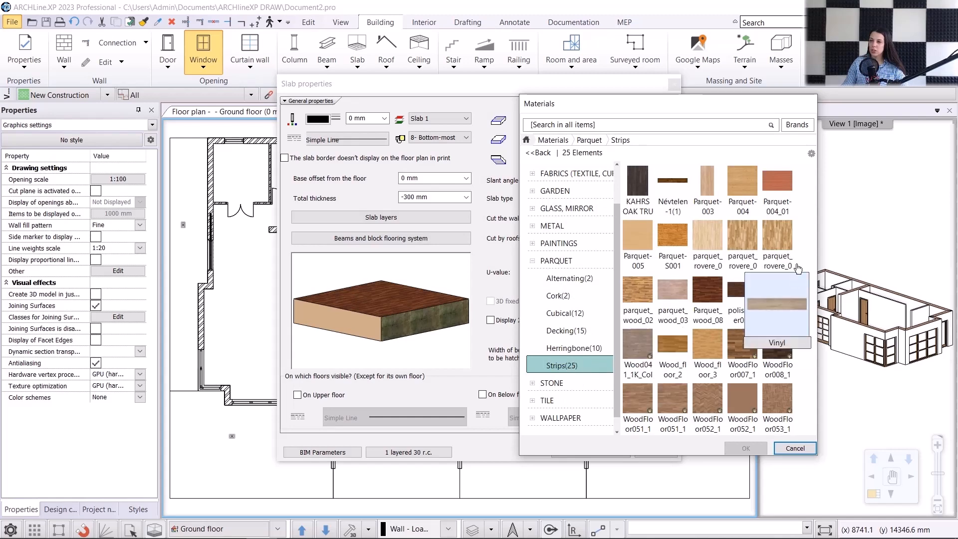
mouse_move(747, 237)
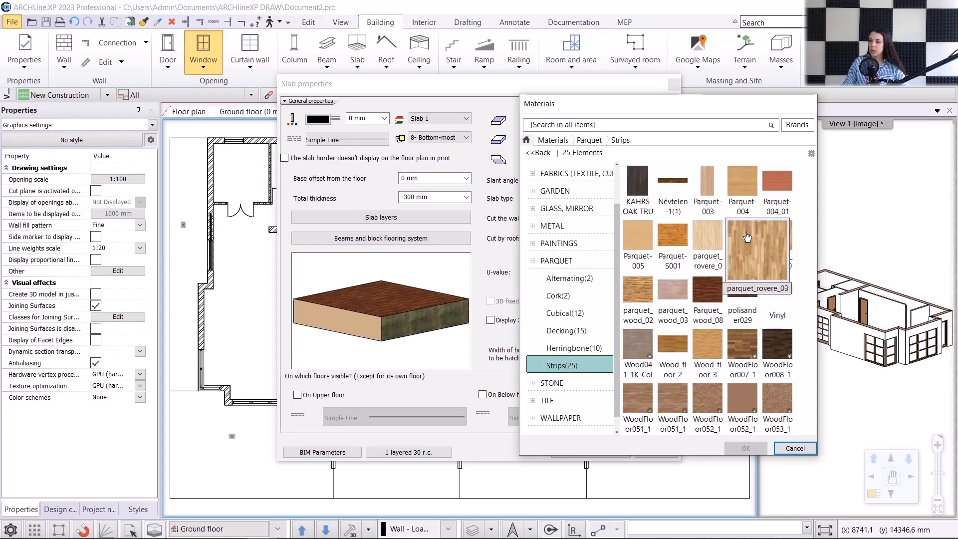
click(747, 236)
click(745, 448)
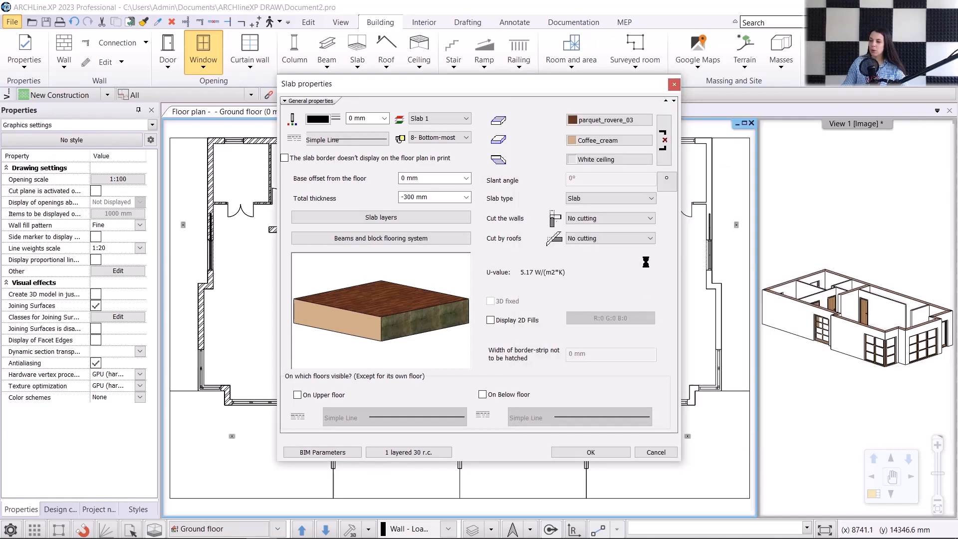
- Set the slab's side material to Bright_white and accept the slab properties
click(613, 140)
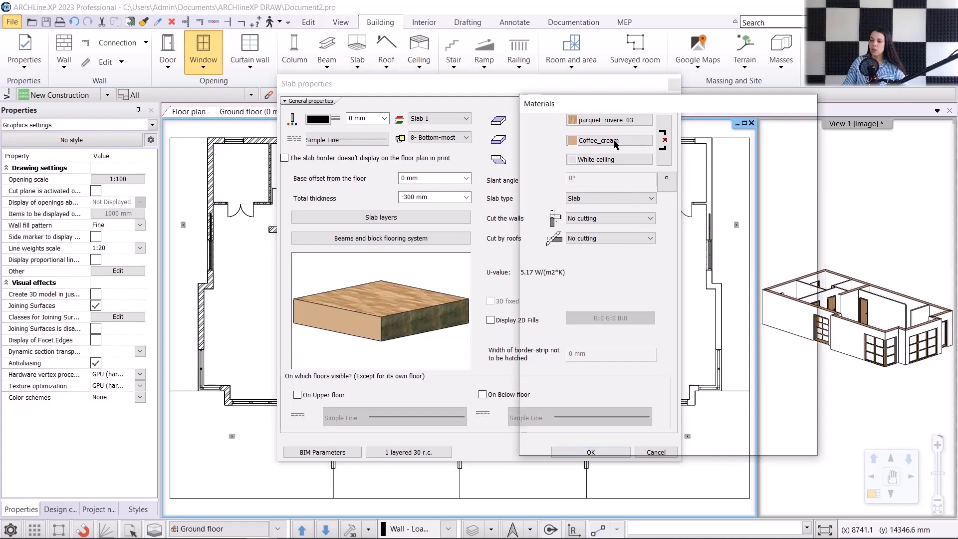
mouse_move(580, 235)
click(582, 265)
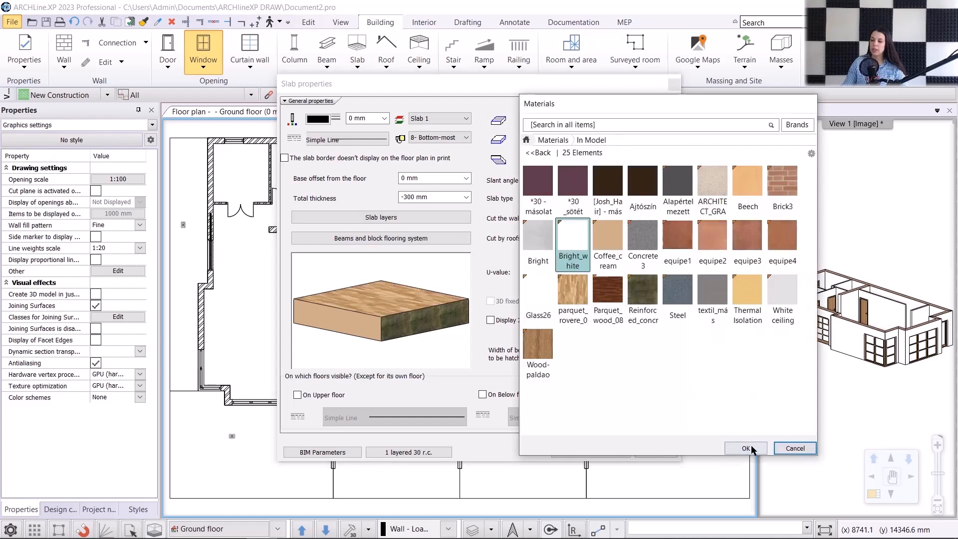
click(746, 448)
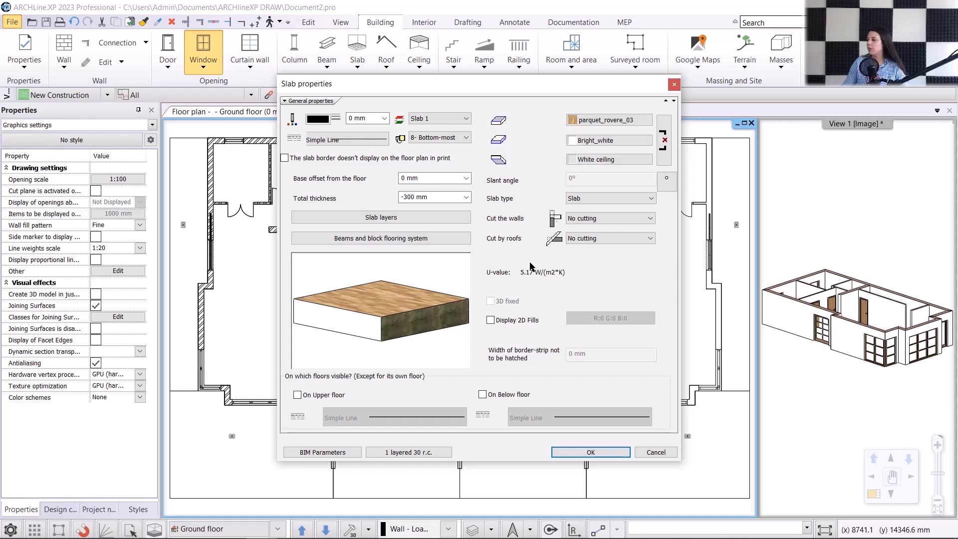
click(591, 453)
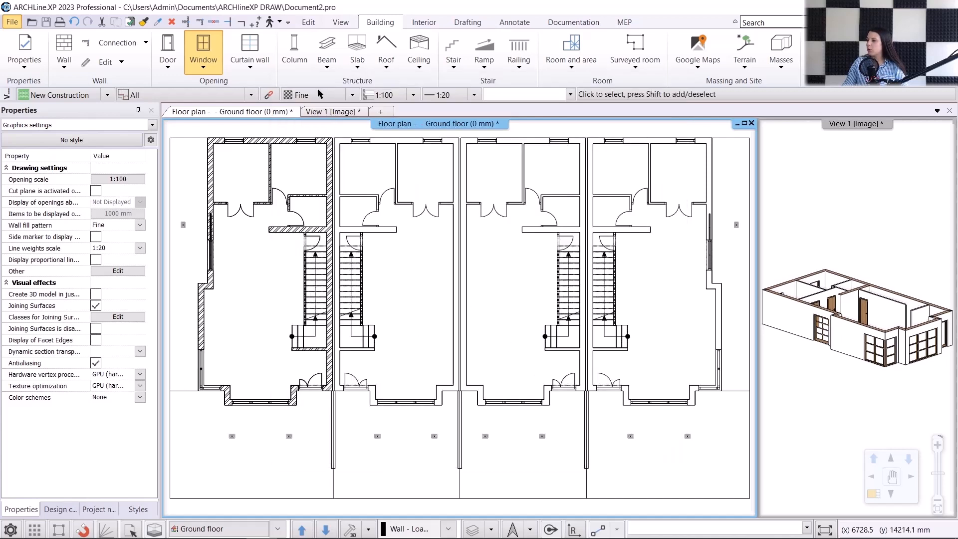
- Create a slab by walls, enclosing all walls of the leftmost house in the selection rectangle, and check it in the 3D view
click(358, 59)
click(380, 107)
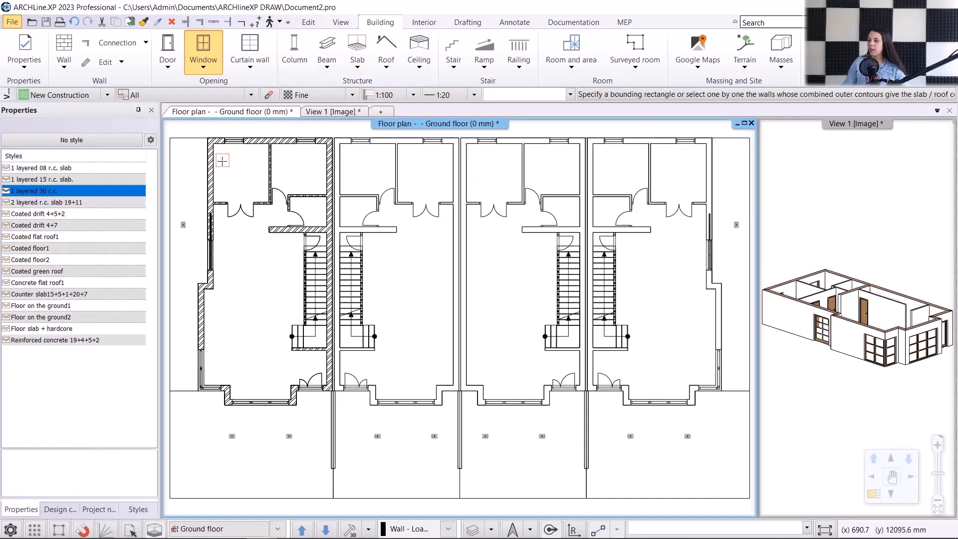
click(212, 147)
click(383, 415)
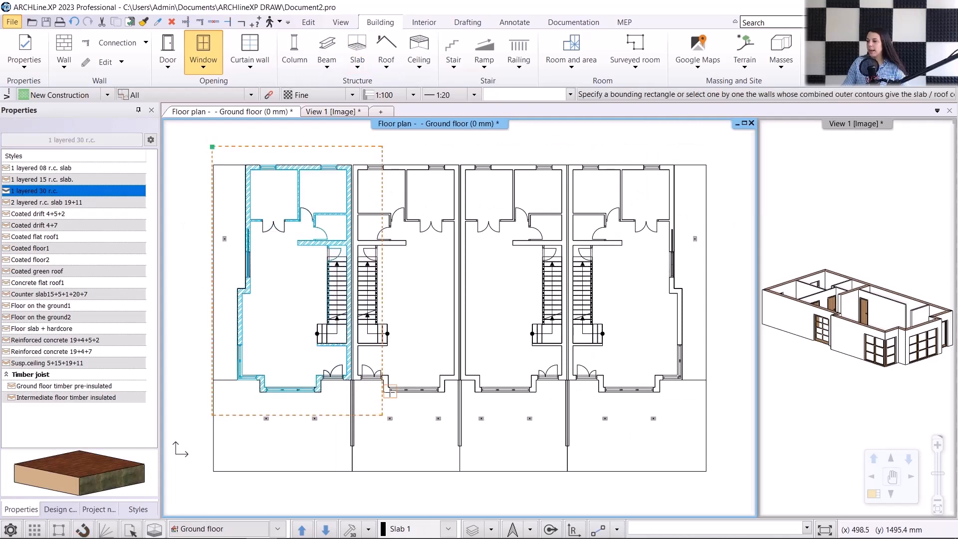
key(Return)
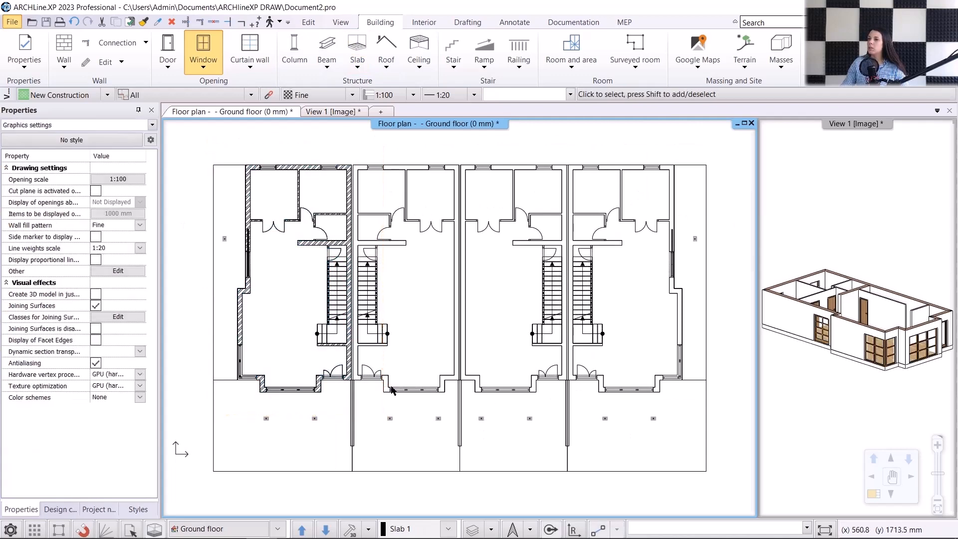
click(319, 112)
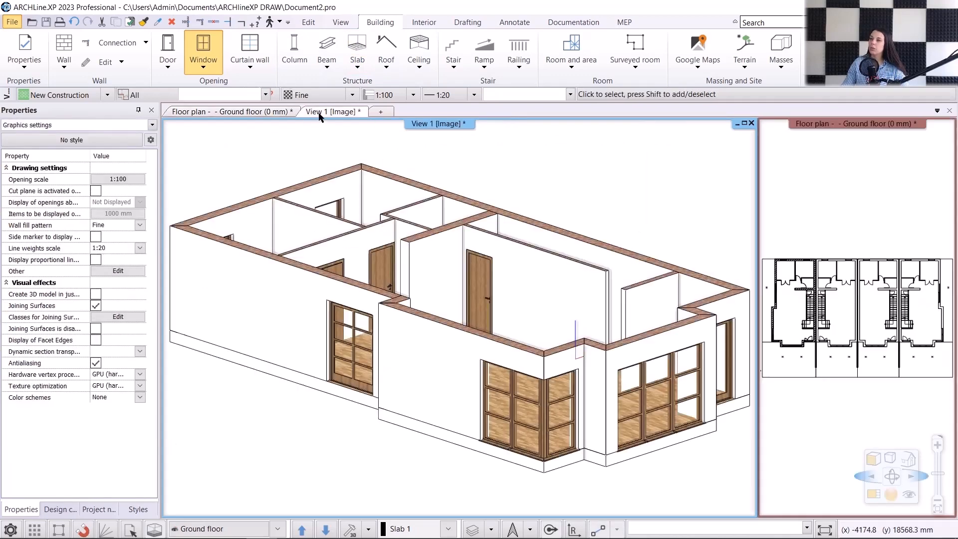
- On the floor plan, start a slab in Sketch mode and trace the leftmost house's stepped outer wall from its upper-left corner to the bay's lower-left corner
click(256, 112)
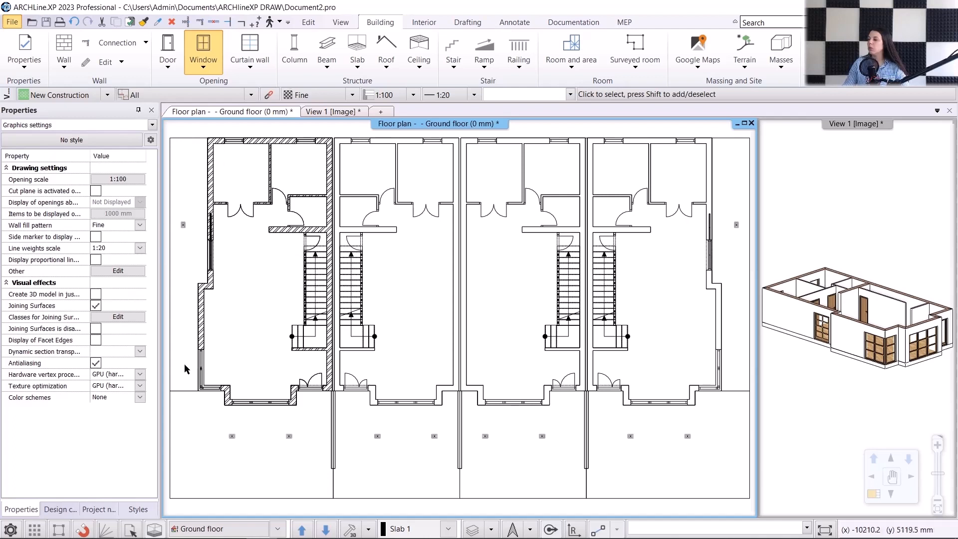
click(366, 67)
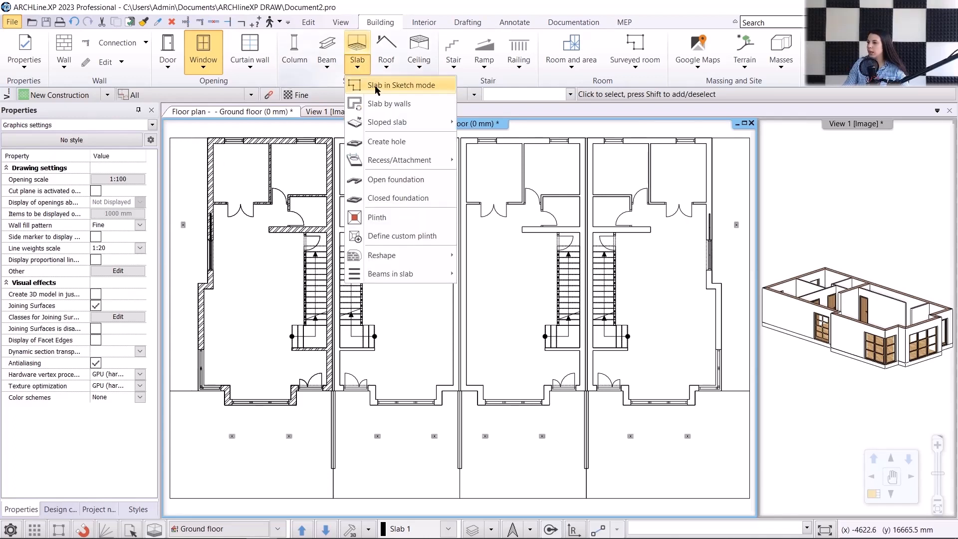
click(375, 86)
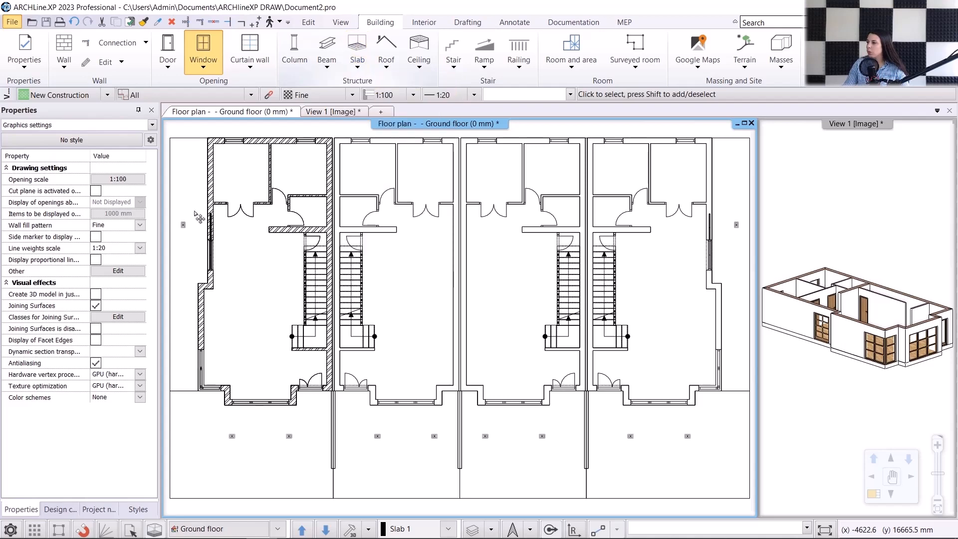
scroll(350, 180, up, 3)
click(379, 185)
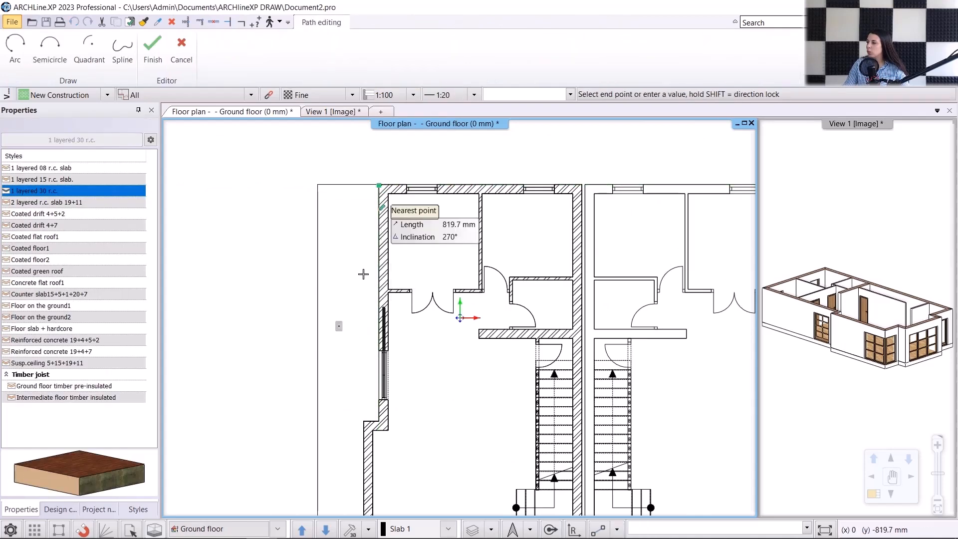
middle_drag(355, 388, 359, 249)
click(383, 282)
click(367, 282)
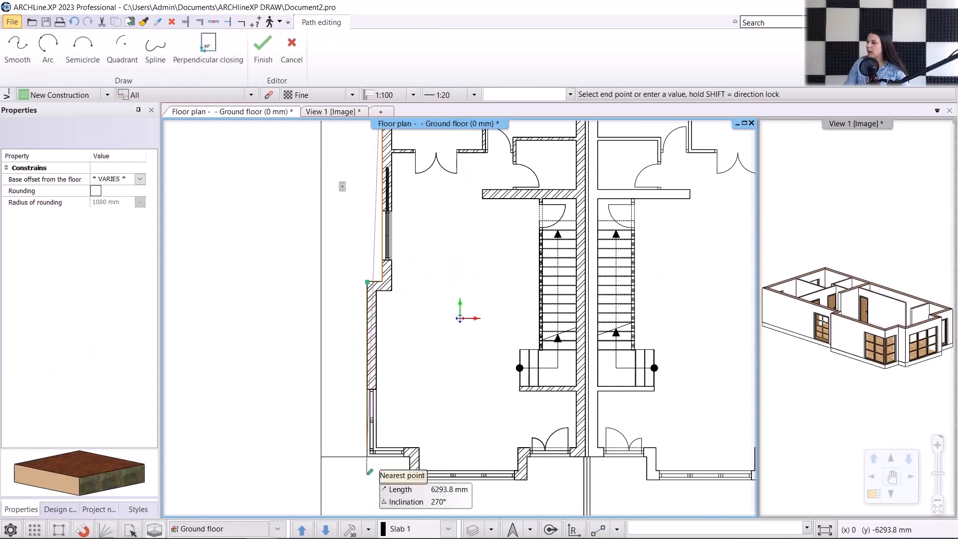
click(367, 458)
click(410, 457)
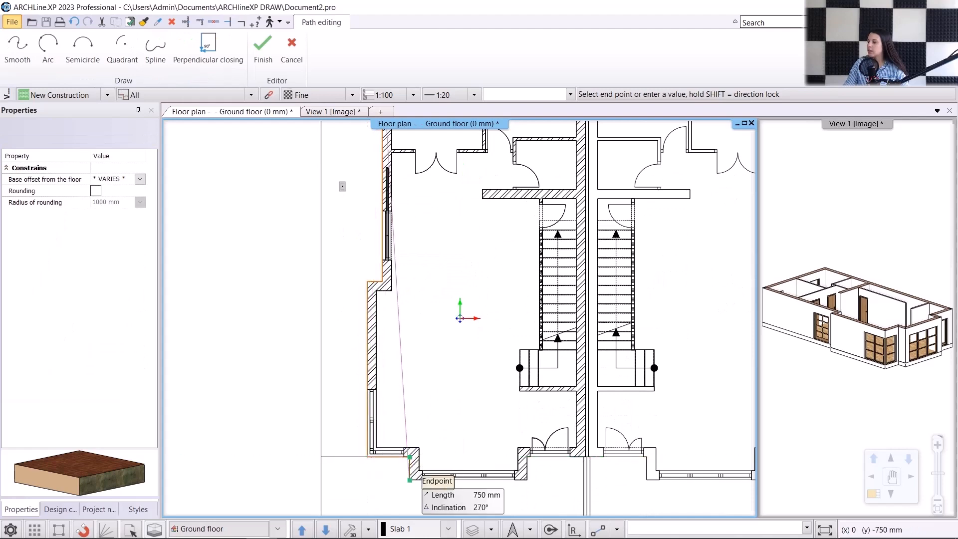
click(410, 481)
- Close the slab outline across to the outer plot line, up along it, and 2000 mm back to the house's upper-left corner
click(320, 481)
middle_drag(322, 58, 321, 268)
click(319, 247)
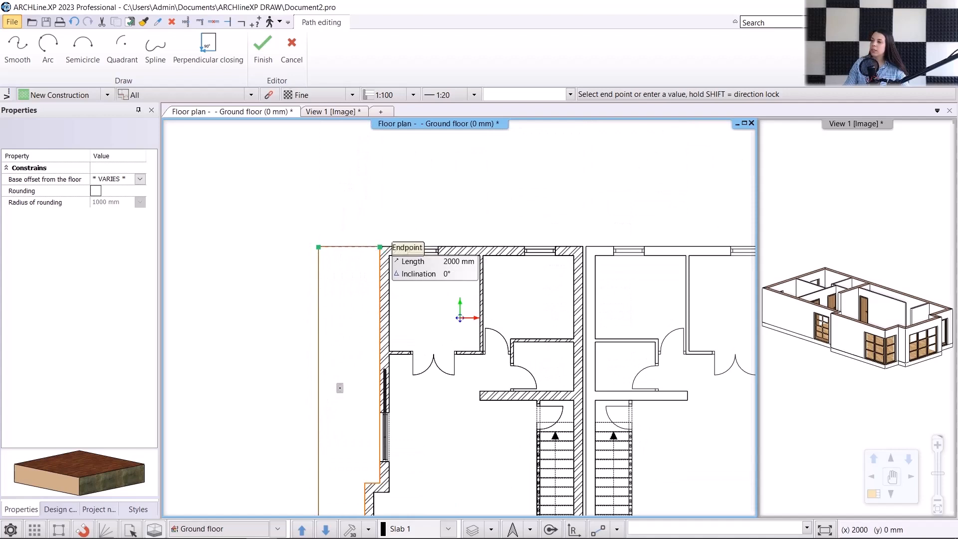
click(380, 247)
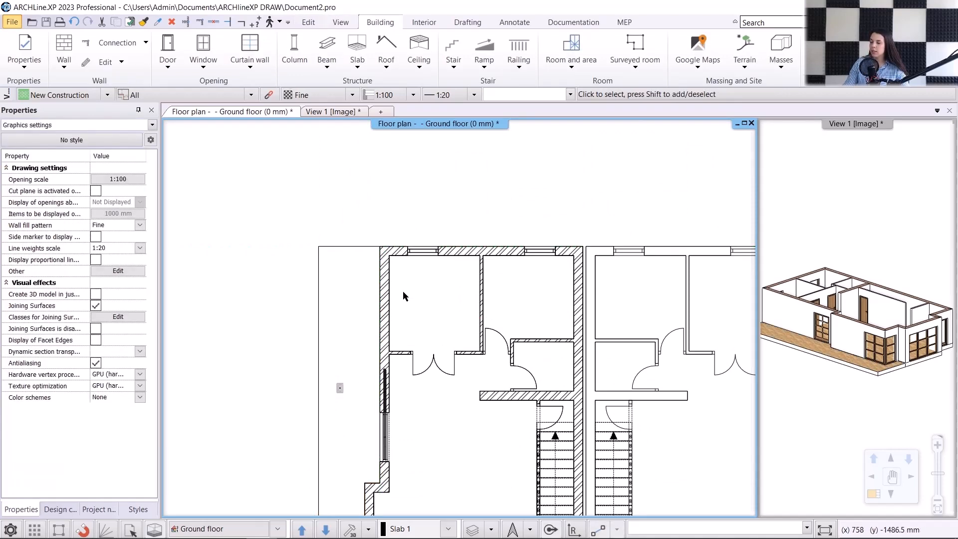
- Apply the same material to all faces of the outdoor slab beside the leftmost house and set it to Concrete3
click(288, 267)
click(320, 285)
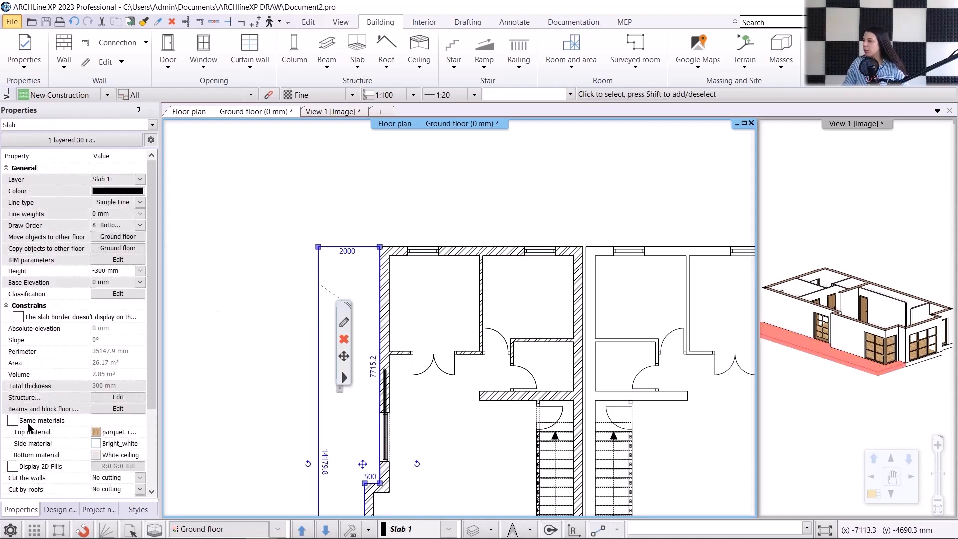
click(28, 423)
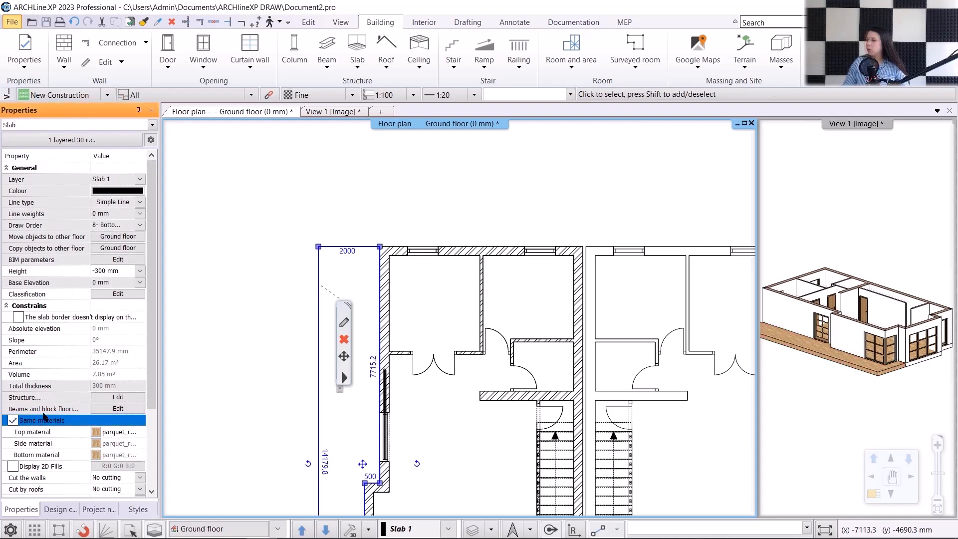
click(111, 433)
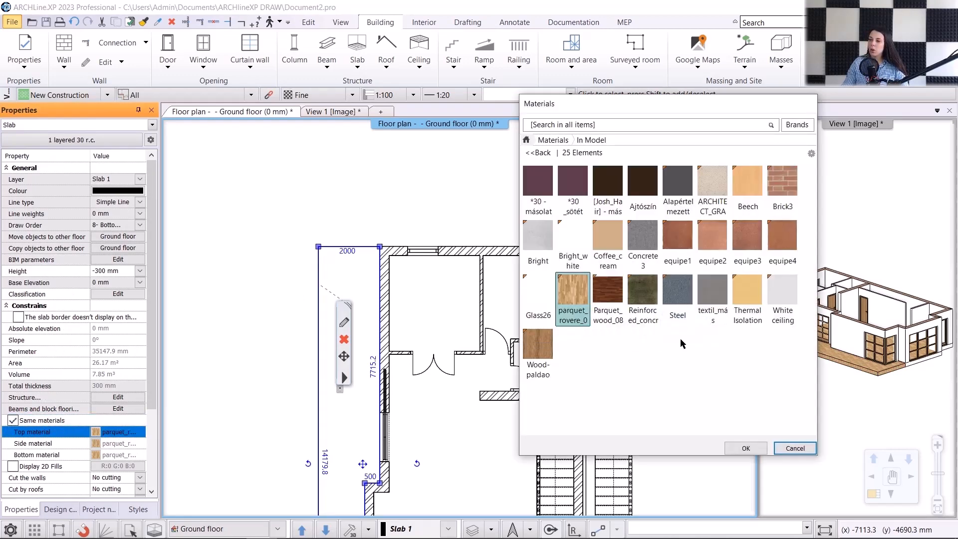
click(643, 234)
click(746, 448)
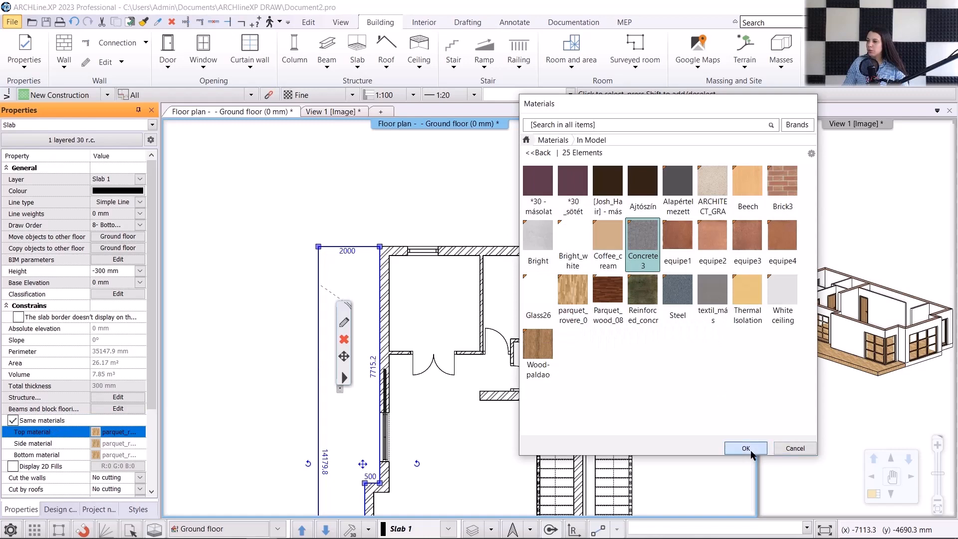
- Create a similar slab in front of the leftmost house's entrance, tracing a 1900 by 750 mm rectangle between the bay and the party wall
scroll(639, 401, down, 2)
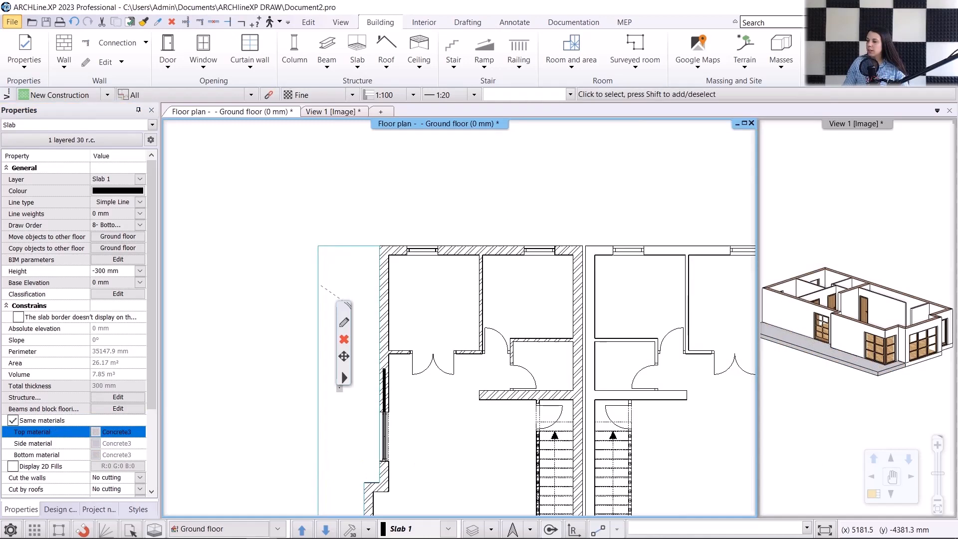
middle_drag(464, 378, 440, 303)
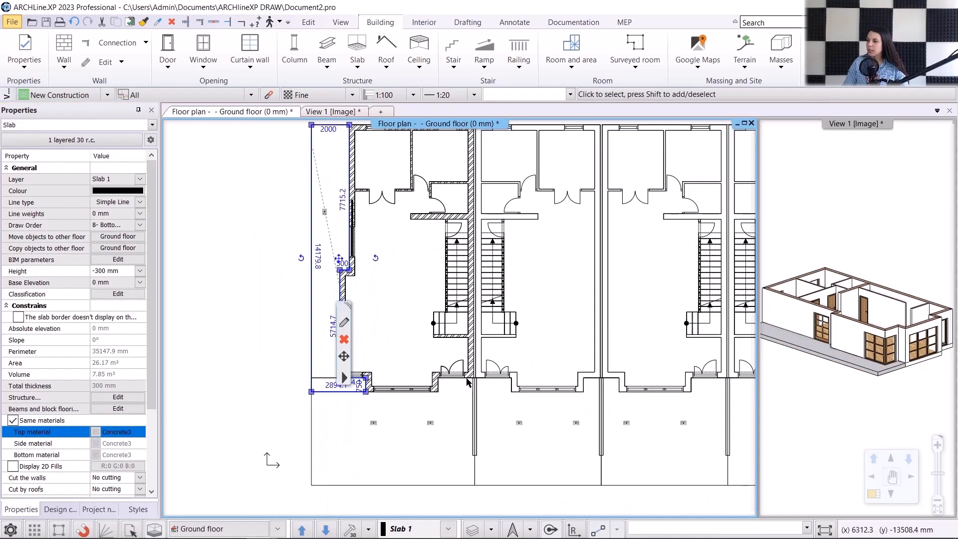
right_click(348, 395)
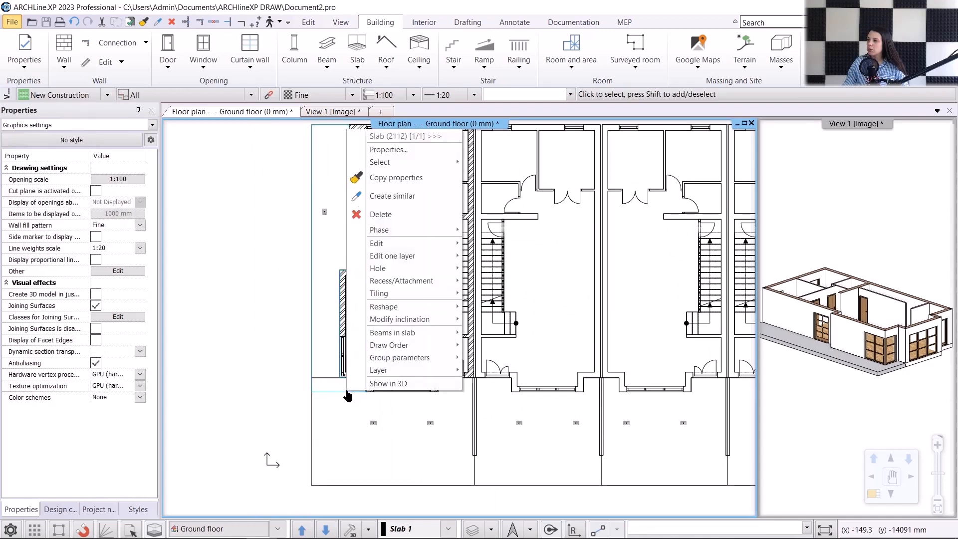
click(413, 197)
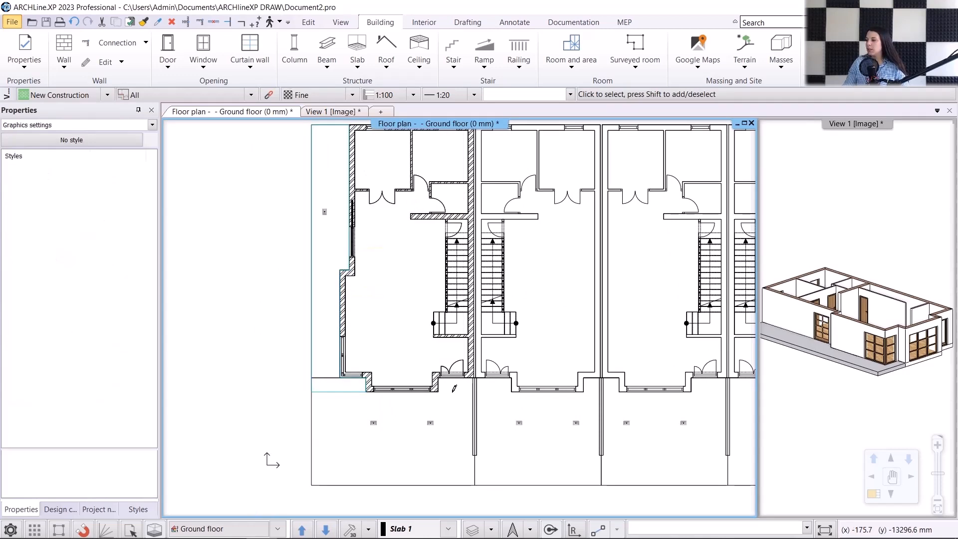
scroll(448, 449, up, 3)
click(429, 329)
click(430, 300)
scroll(519, 308, up, 2)
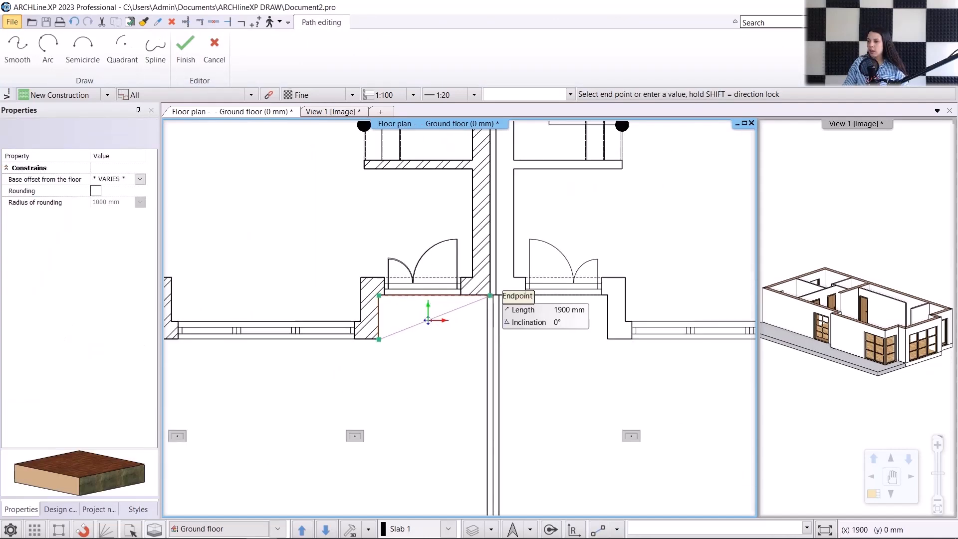
click(490, 296)
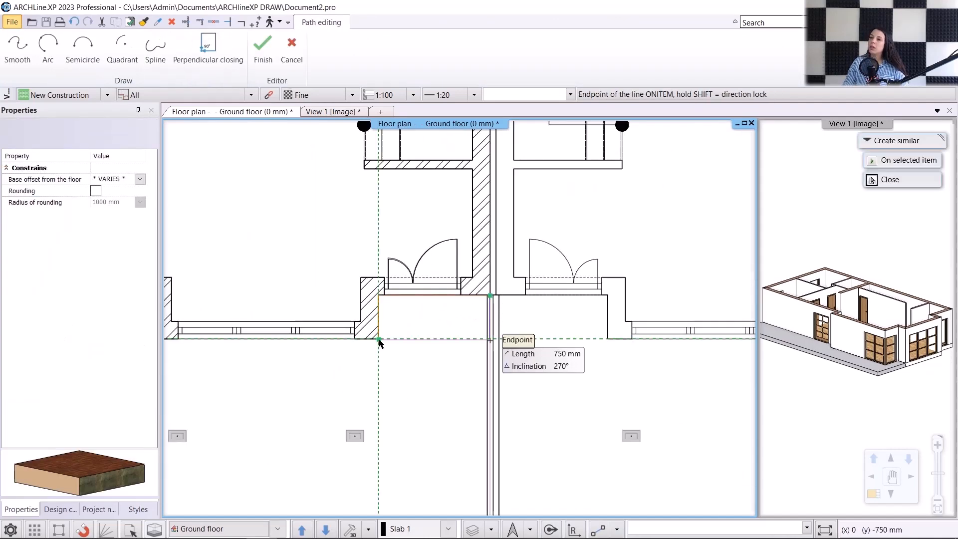
click(491, 339)
click(380, 339)
scroll(385, 350, down, 3)
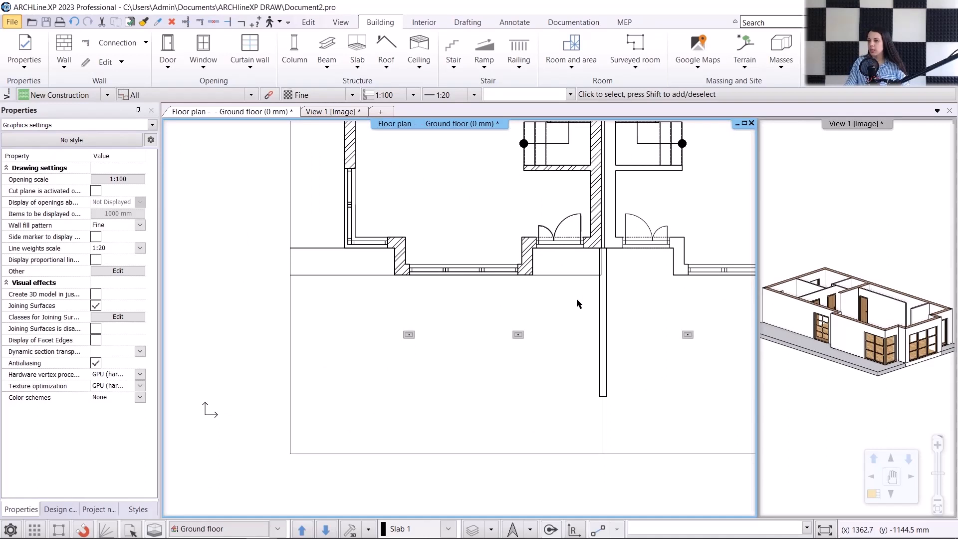
- Draw a straight 1000 mm wide concrete ramp from the plot's lower-left corner up to the outdoor slab's front edge
click(485, 67)
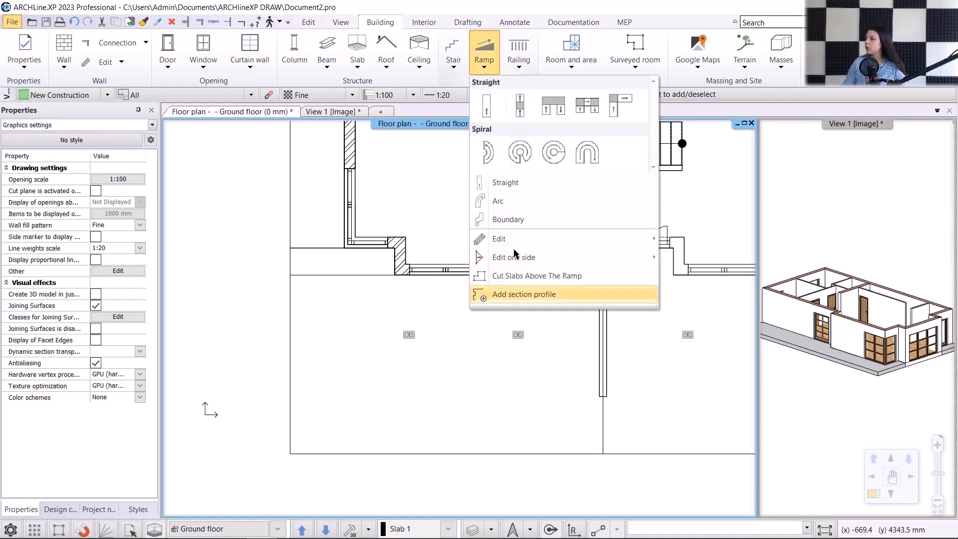
click(490, 106)
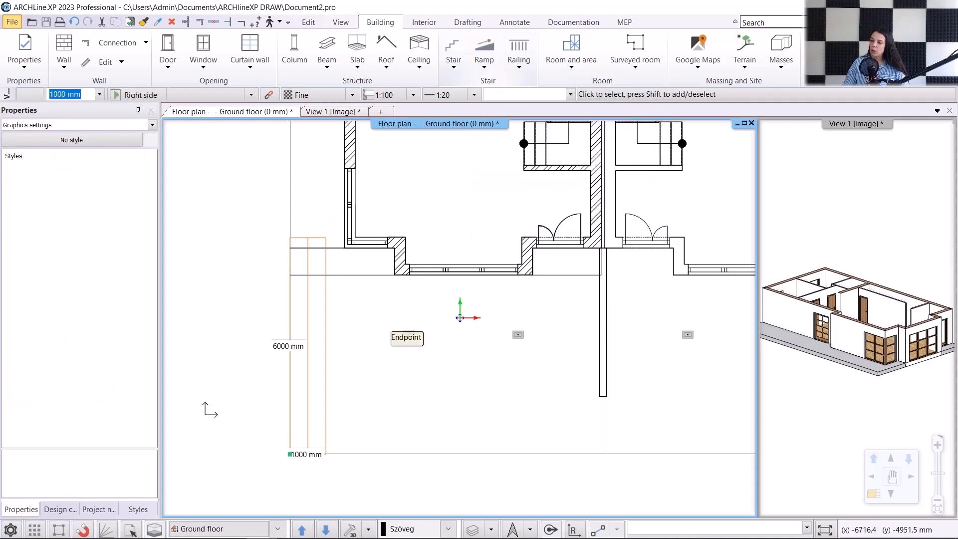
click(290, 454)
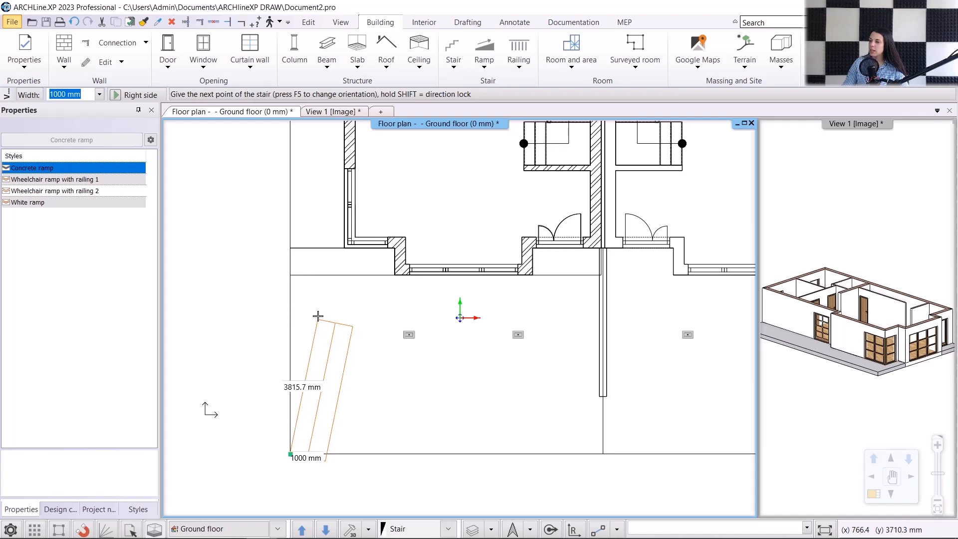
click(290, 275)
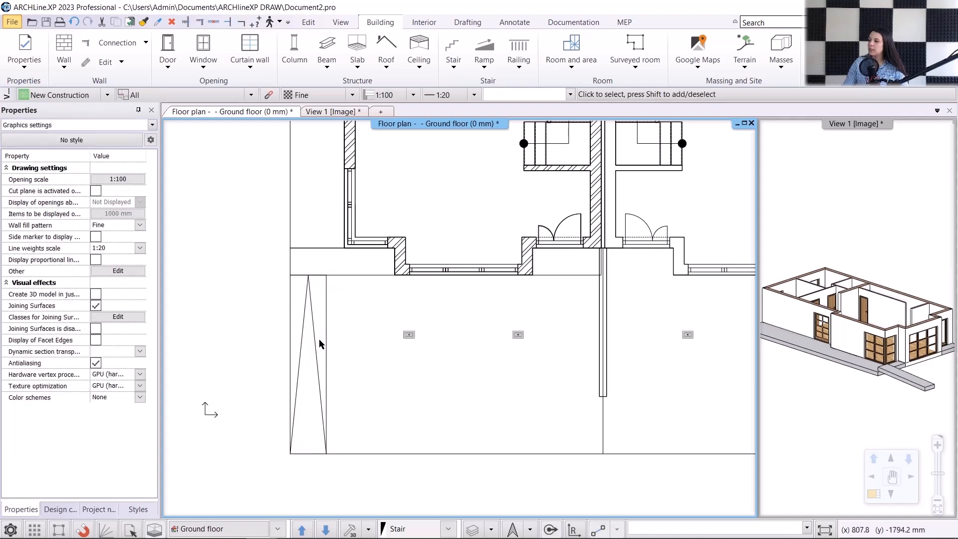
- Offset the ramp's inner long edge to the dividing line with the neighbouring house so it spans the front plot
click(326, 353)
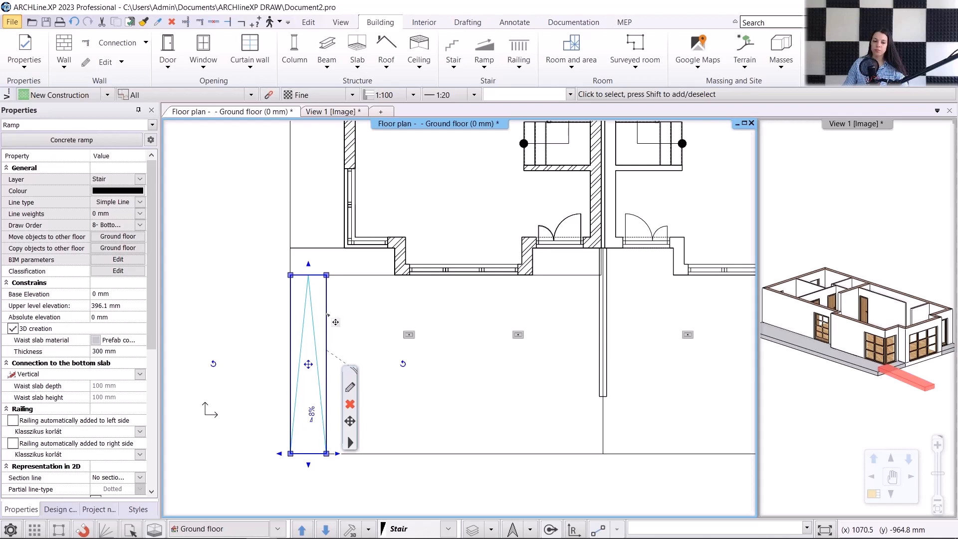
mouse_move(328, 316)
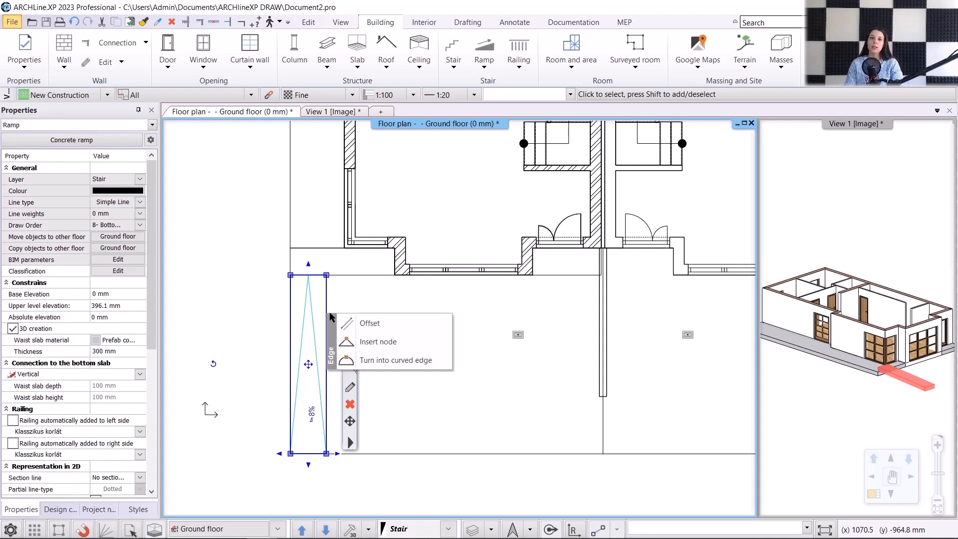
click(376, 324)
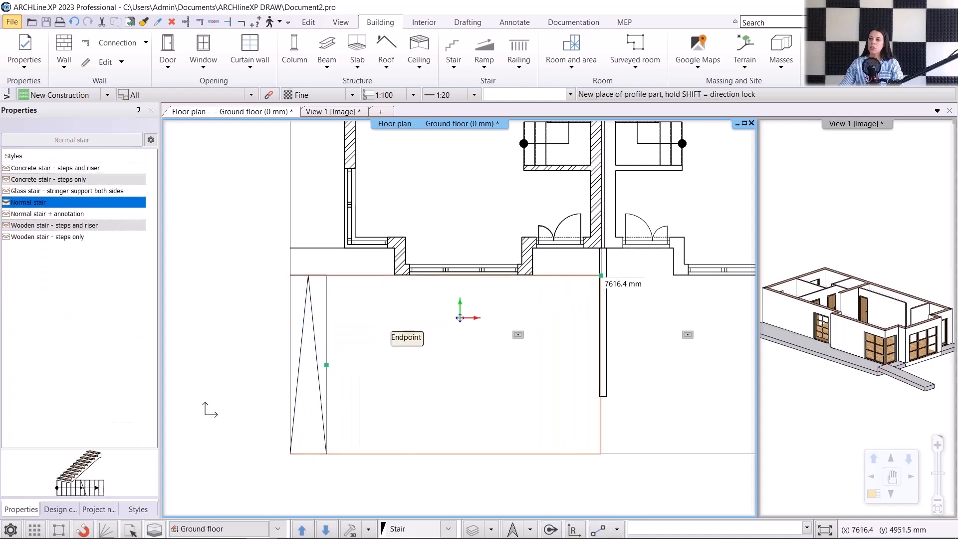
click(460, 318)
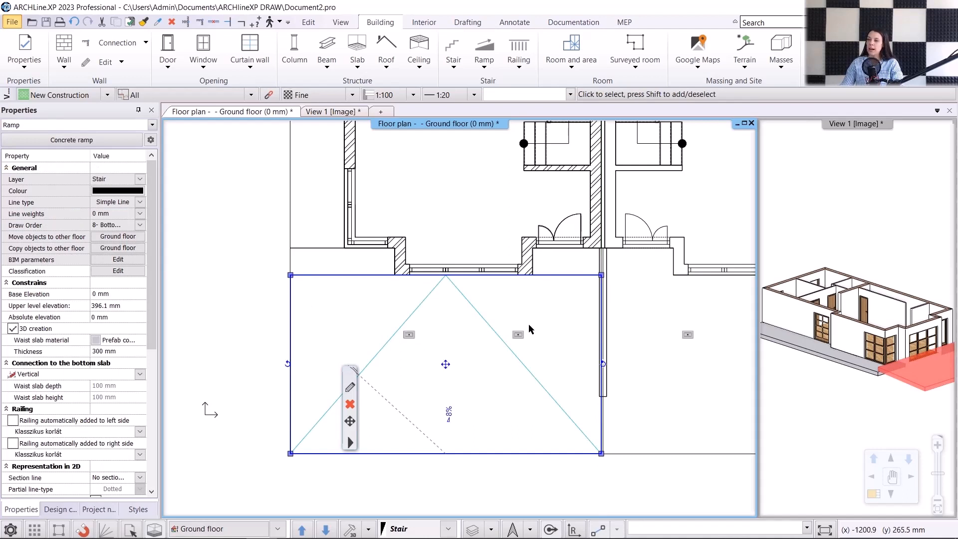
- Edit the ramp's slope by its elevation values and, with the base level fixed, set its top level to 0 mm
click(452, 416)
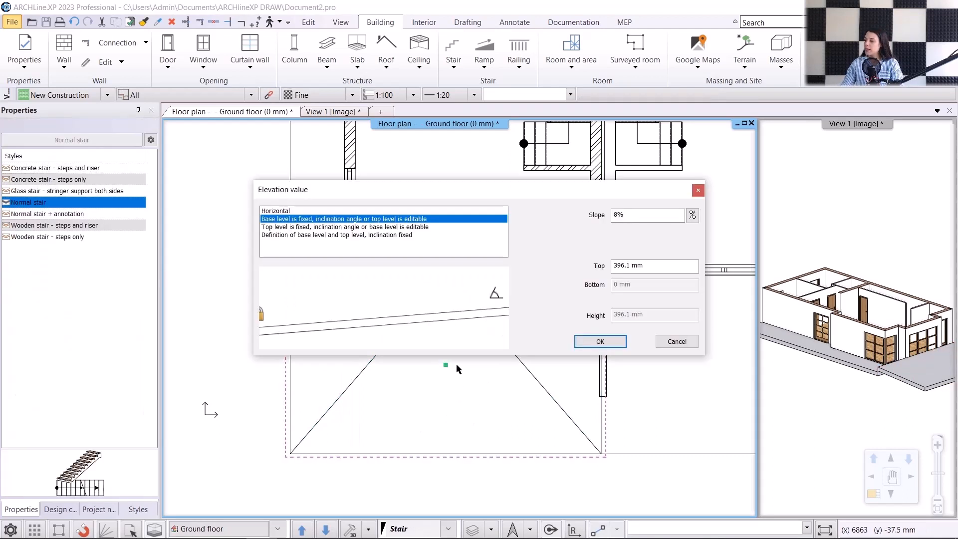
click(335, 228)
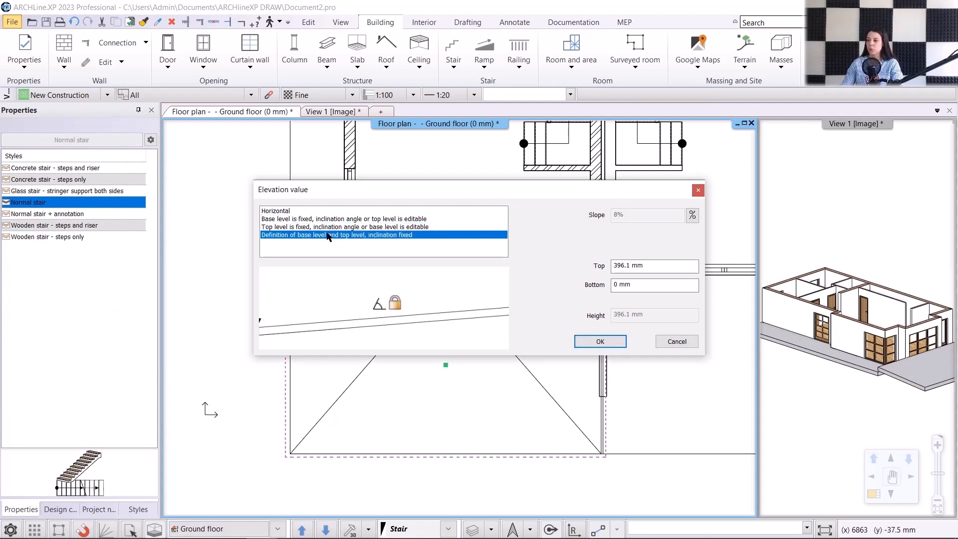
click(325, 220)
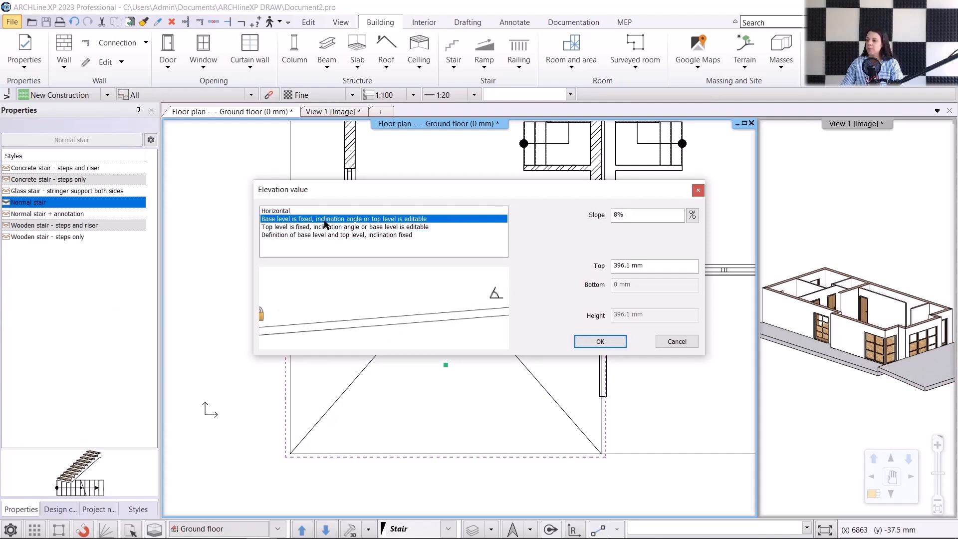
click(653, 265)
drag(652, 265, 560, 272)
text(0)
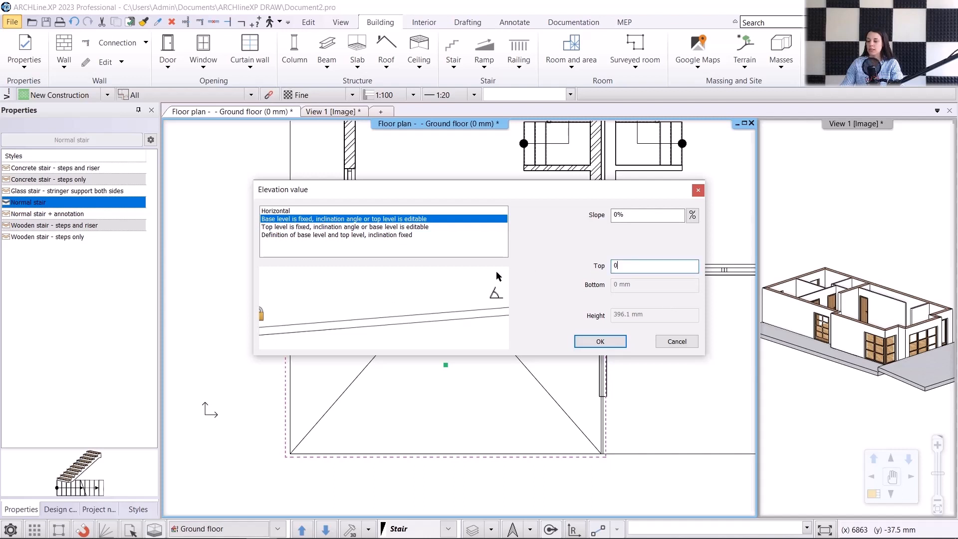
- With the top level fixed, set the ramp's bottom level to -300 mm, accept, and check the ramp in the 3D view
click(352, 228)
drag(613, 286, 633, 286)
text(-)
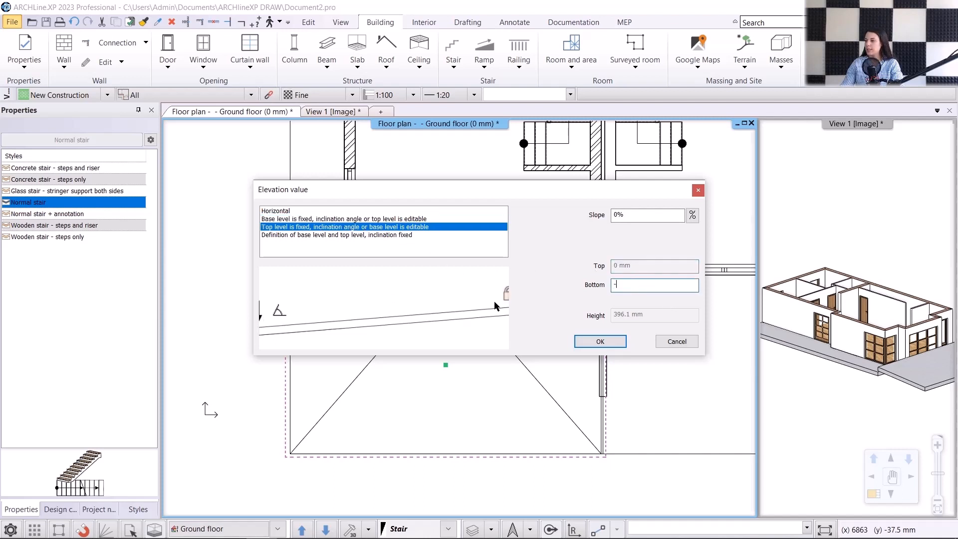
text(300)
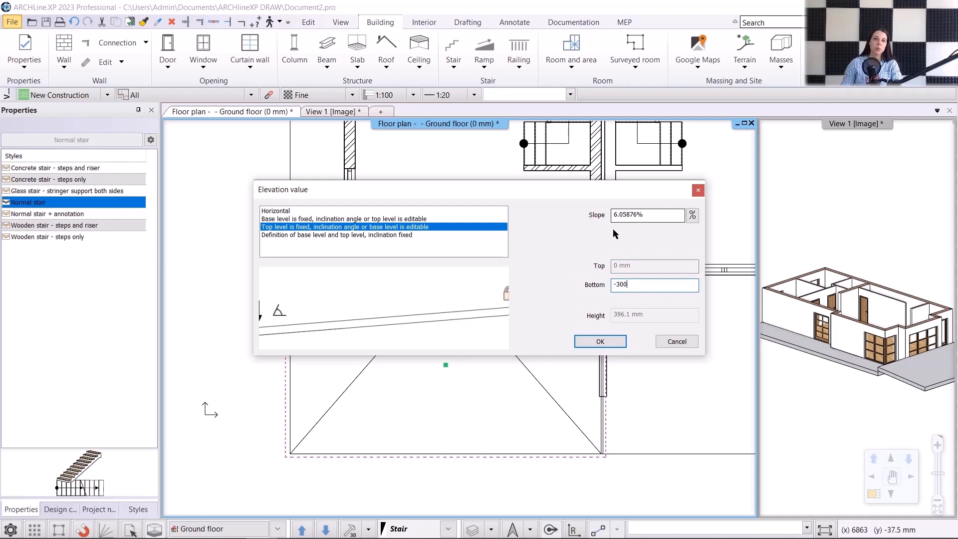
click(600, 342)
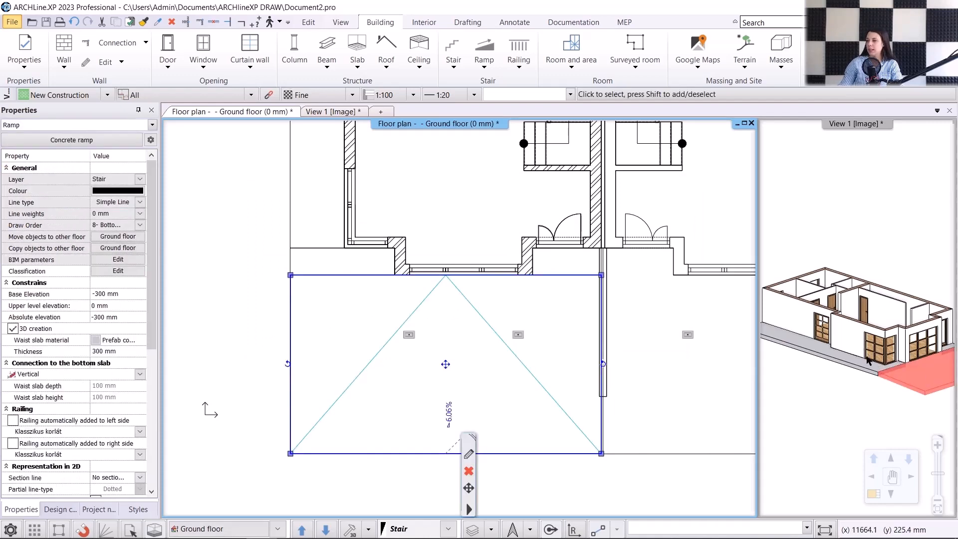
click(331, 111)
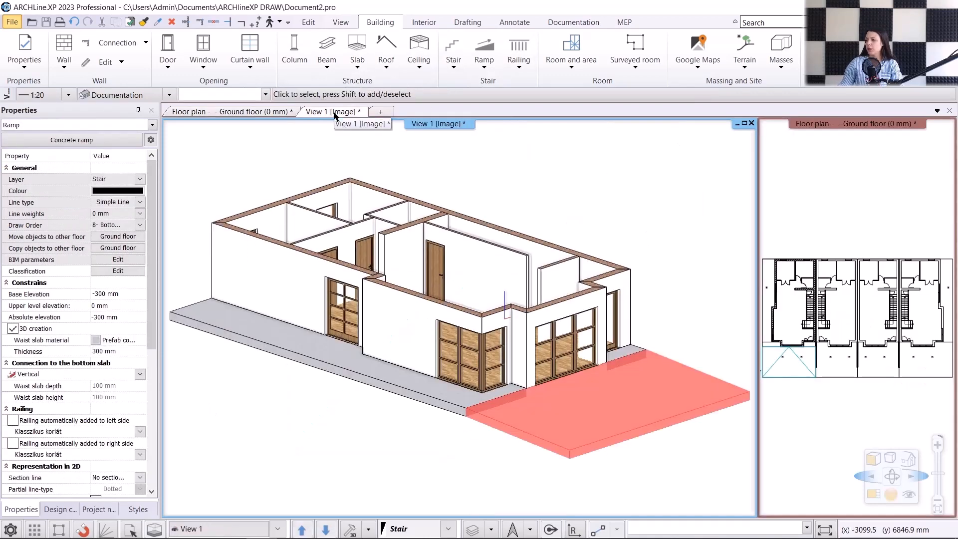
click(406, 412)
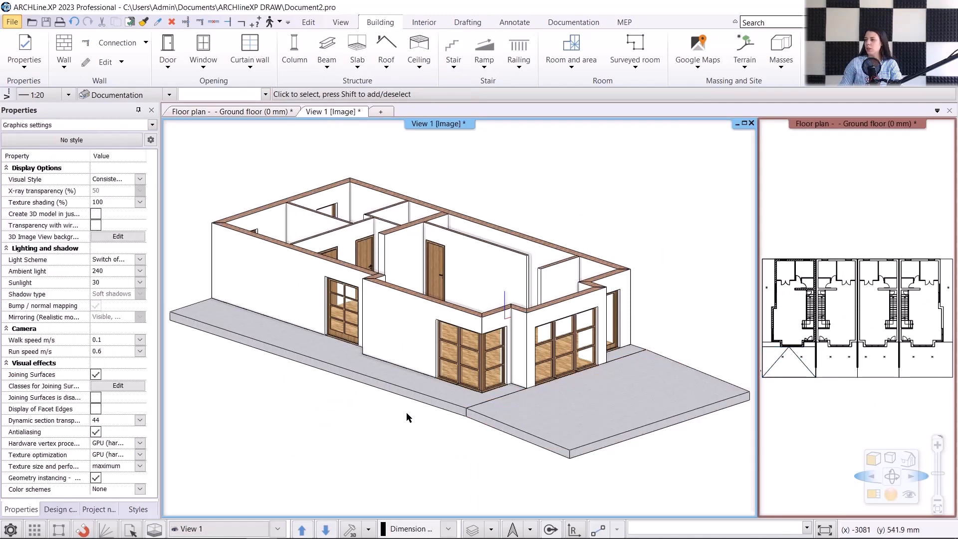
- On the floor plan, open the compound structure of the leftmost house's upper outer wall and add a second layer
click(214, 114)
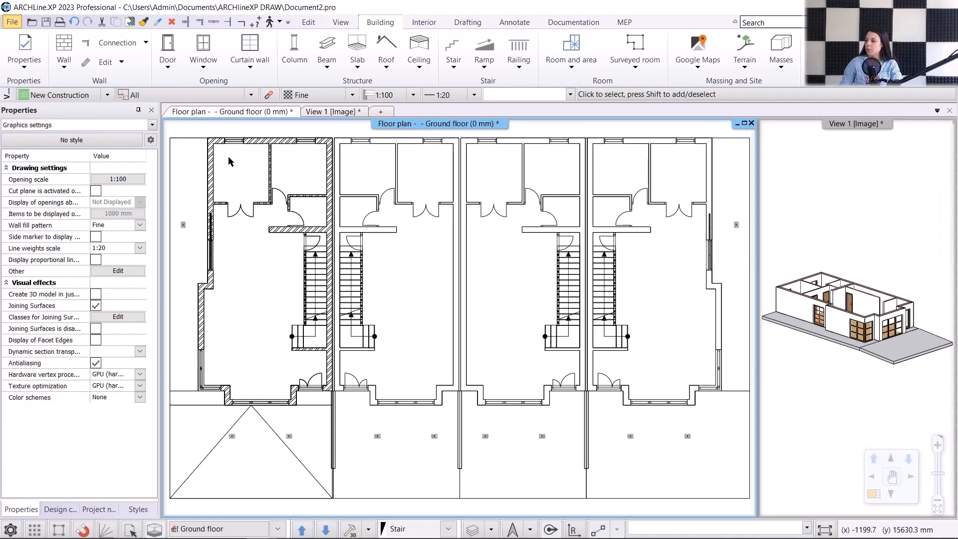
middle_drag(246, 164, 298, 202)
scroll(462, 262, up, 3)
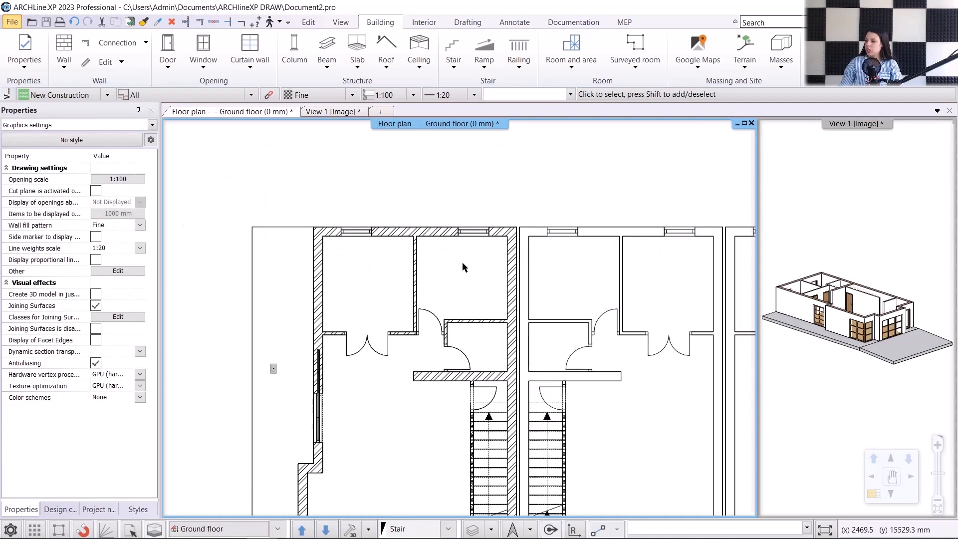
click(412, 239)
click(435, 283)
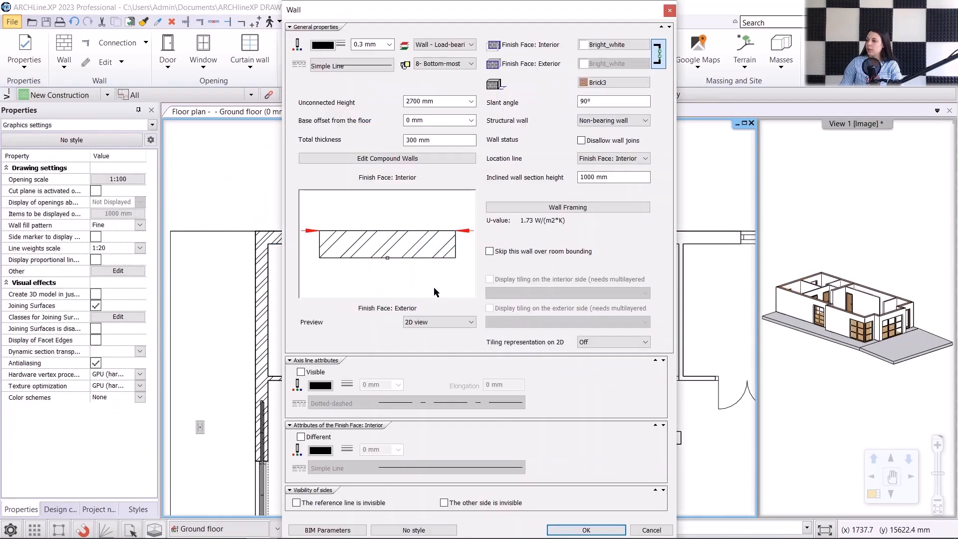
click(382, 158)
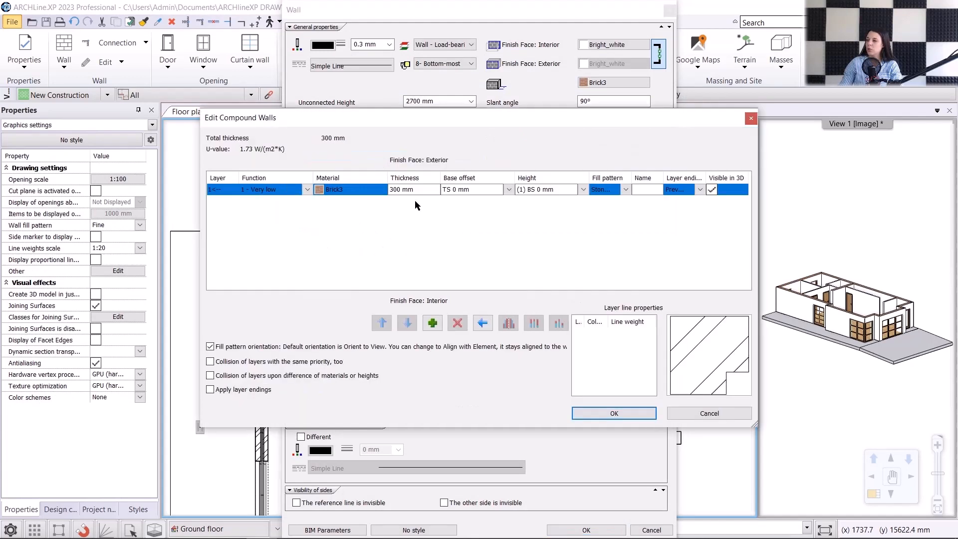
click(437, 325)
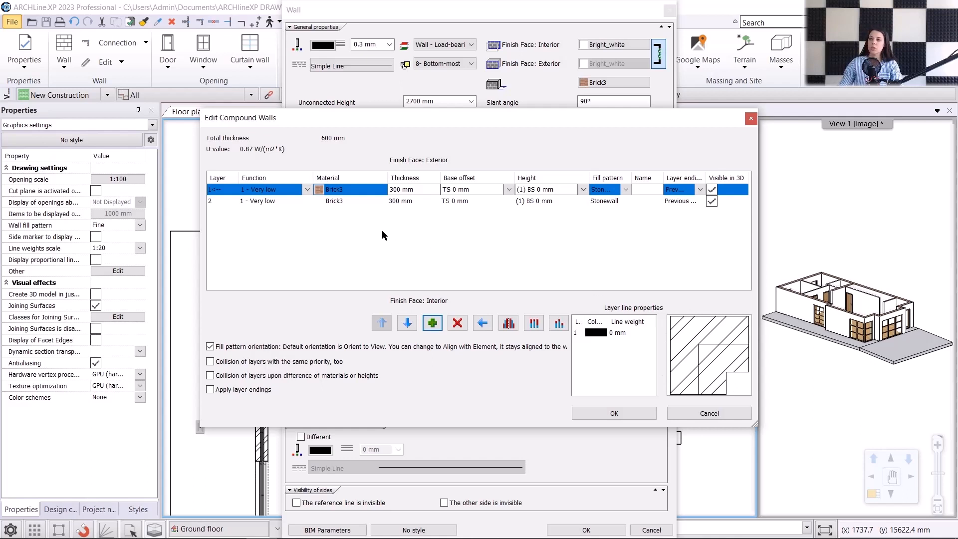
- Set the thickness of the wall's exterior layer to 100 mm
click(399, 189)
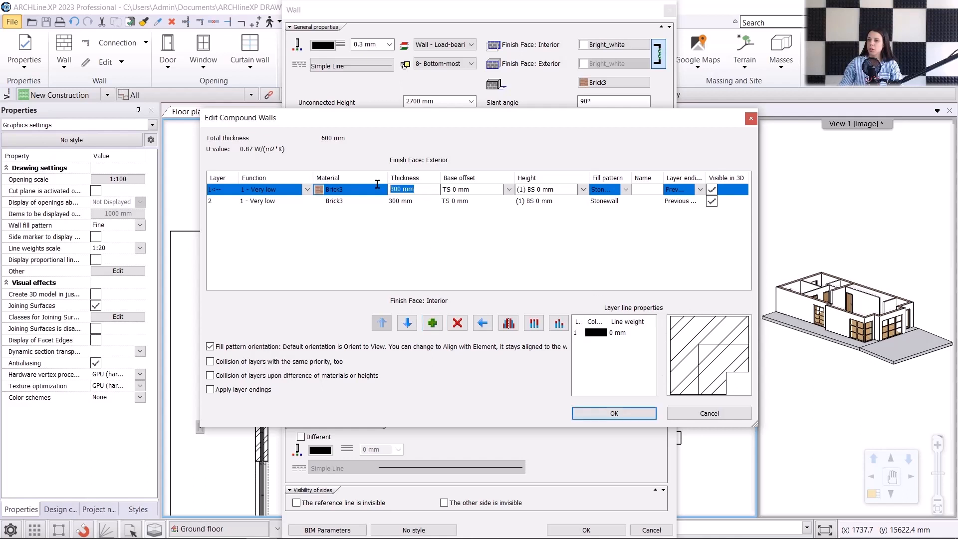
text(100)
key(Return)
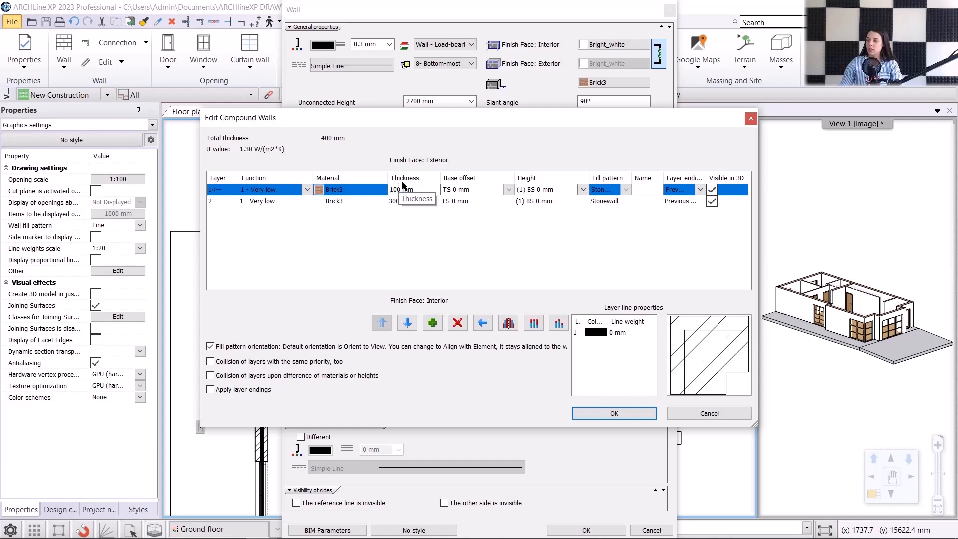
- Change the exterior layer's fill pattern to the Thermo-isolation hatch
click(626, 189)
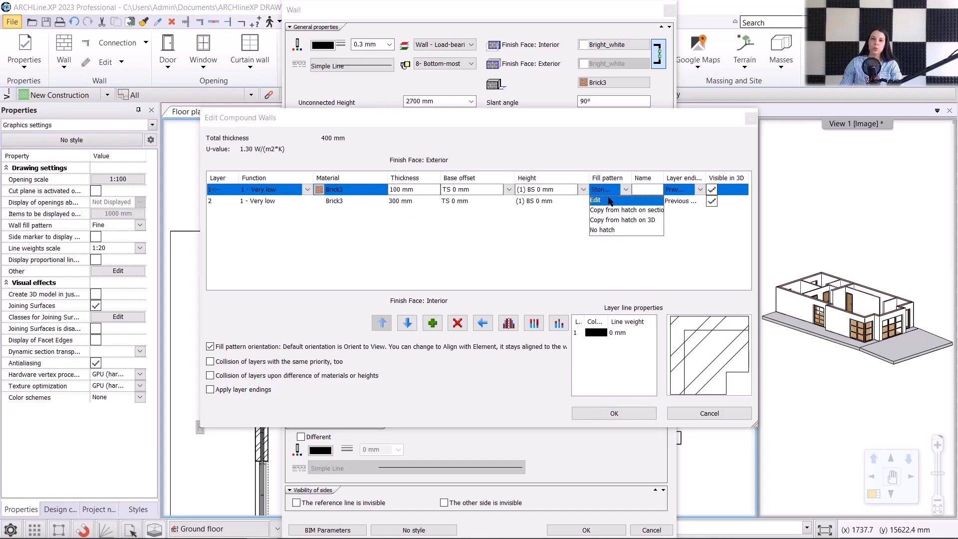
click(610, 200)
click(549, 263)
click(555, 263)
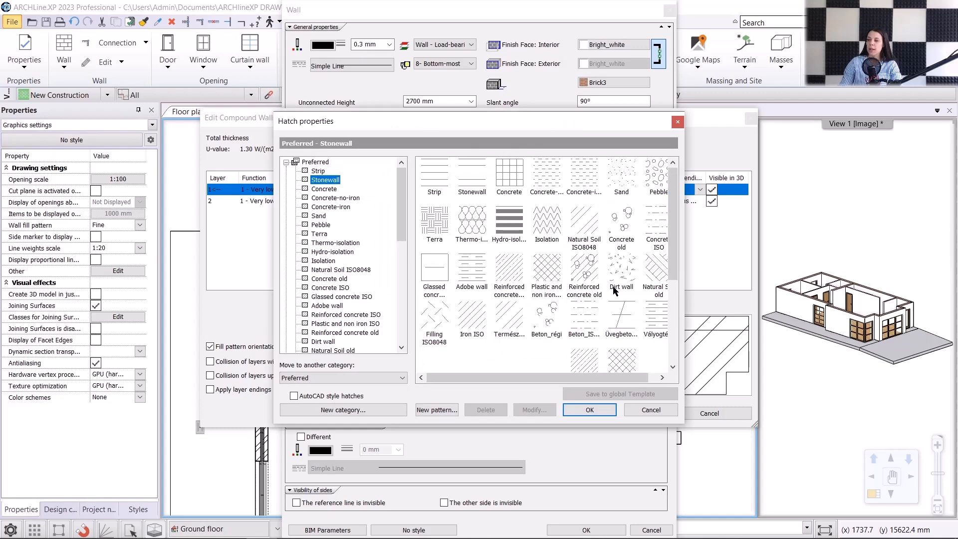
click(669, 286)
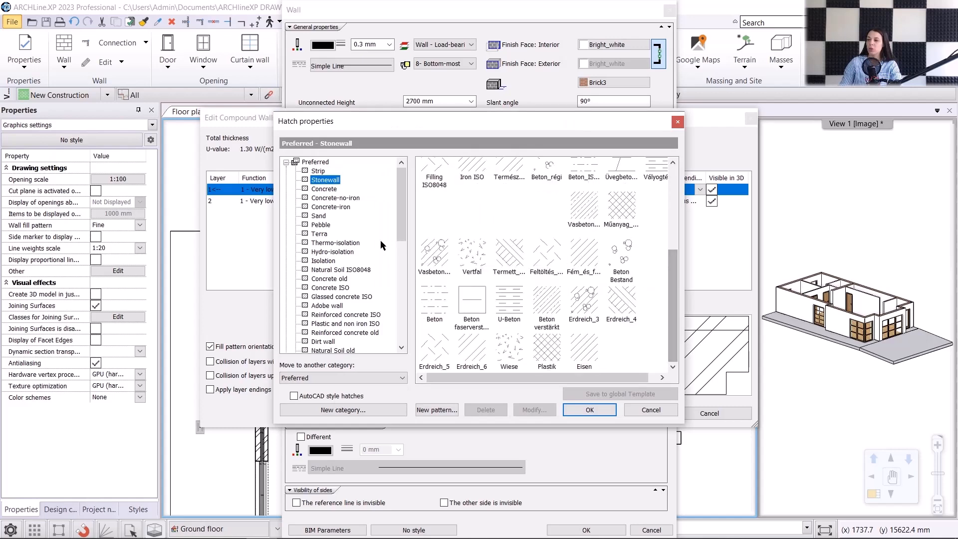
click(350, 243)
click(589, 409)
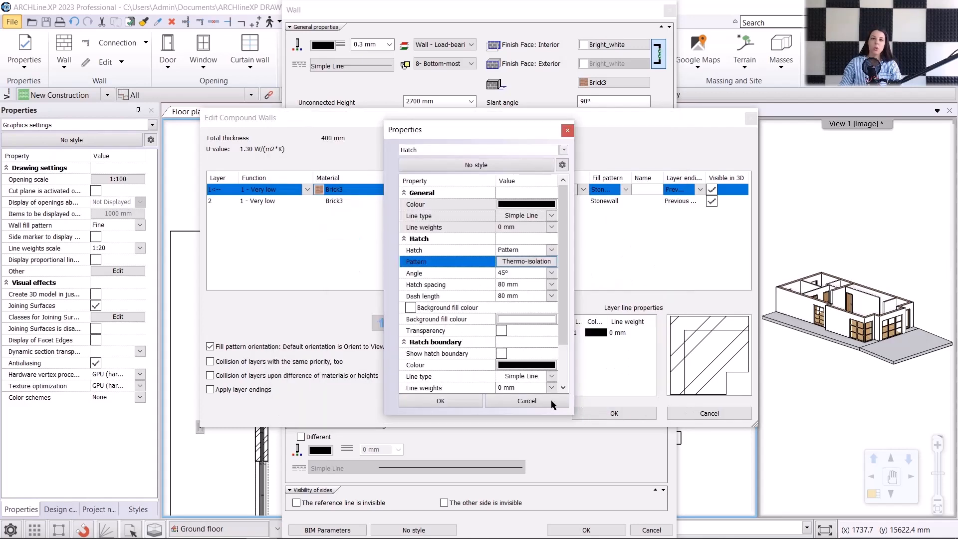
click(441, 401)
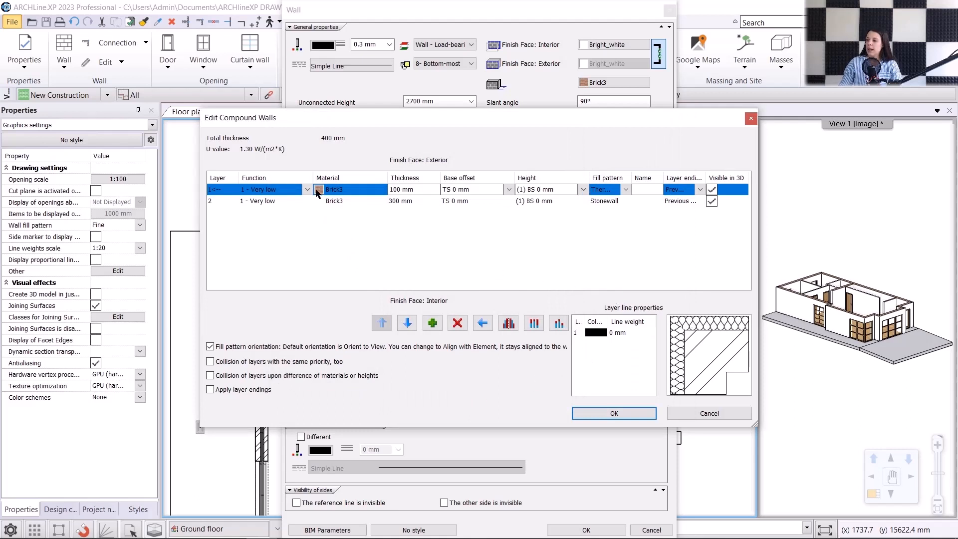
- Assign the Thermal Isolation material to the exterior layer
click(318, 190)
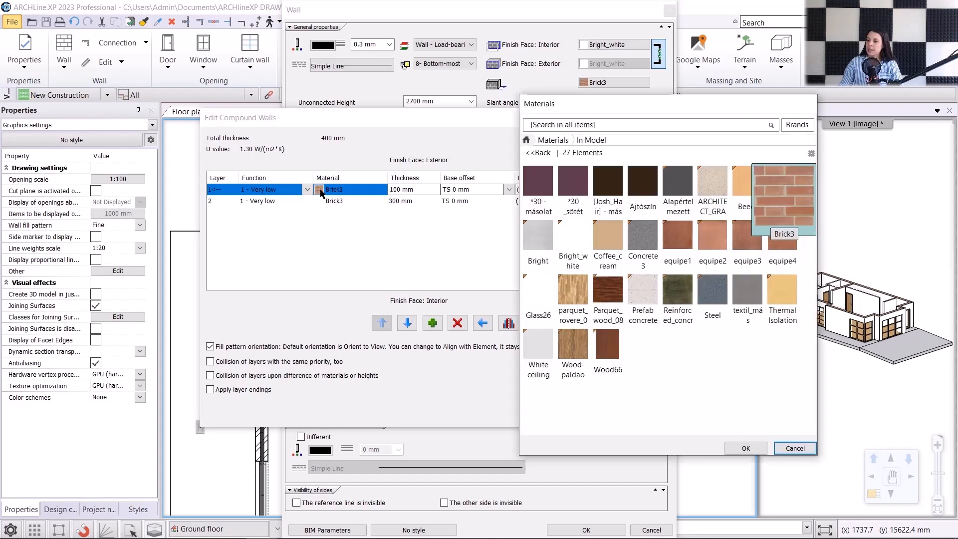
click(794, 314)
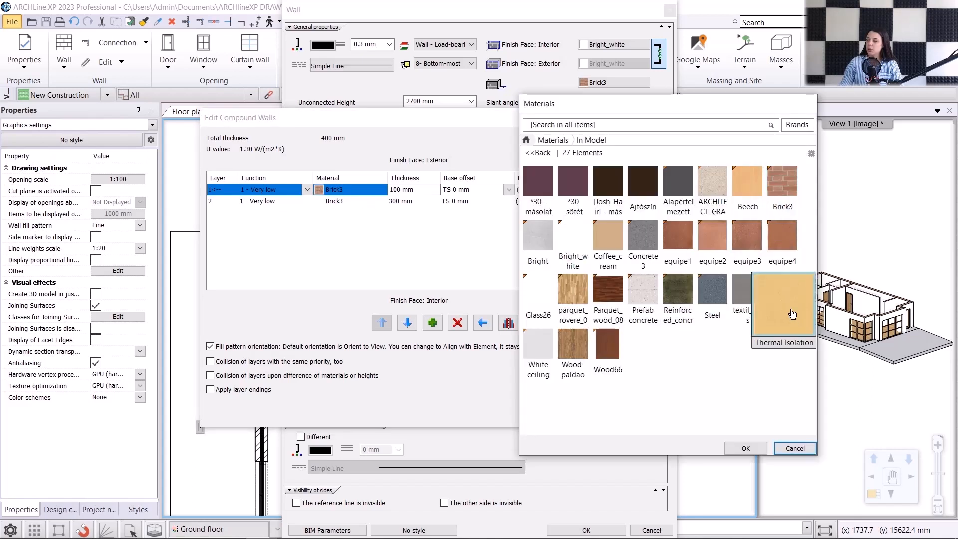
click(745, 447)
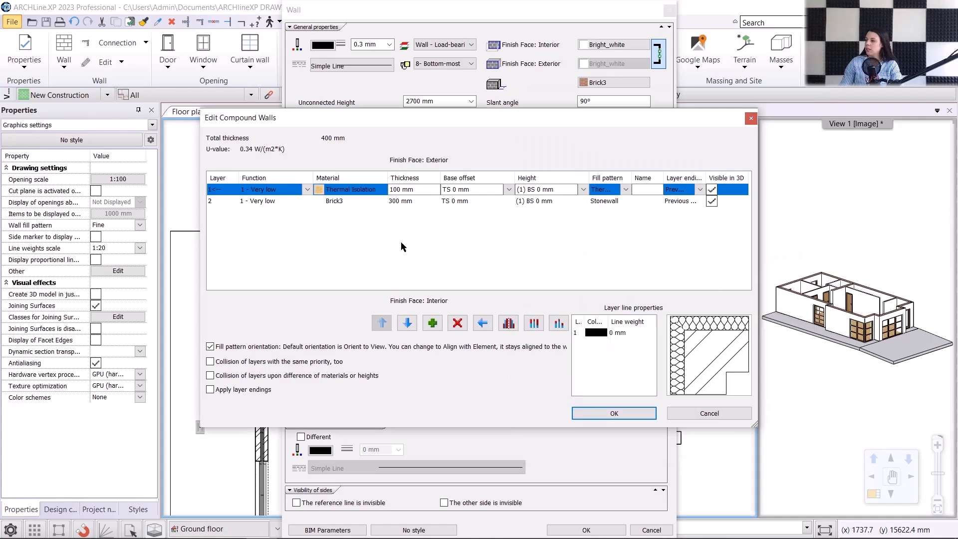
- Set the exterior layer's function to Insulation / Air and the brick layer's to Core layer, and accept the wall settings
click(308, 191)
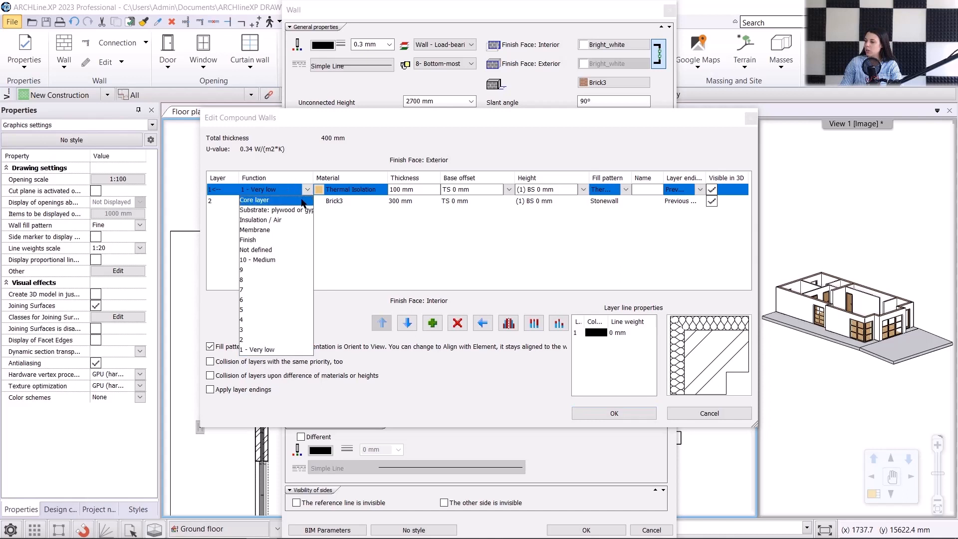
click(288, 220)
click(307, 201)
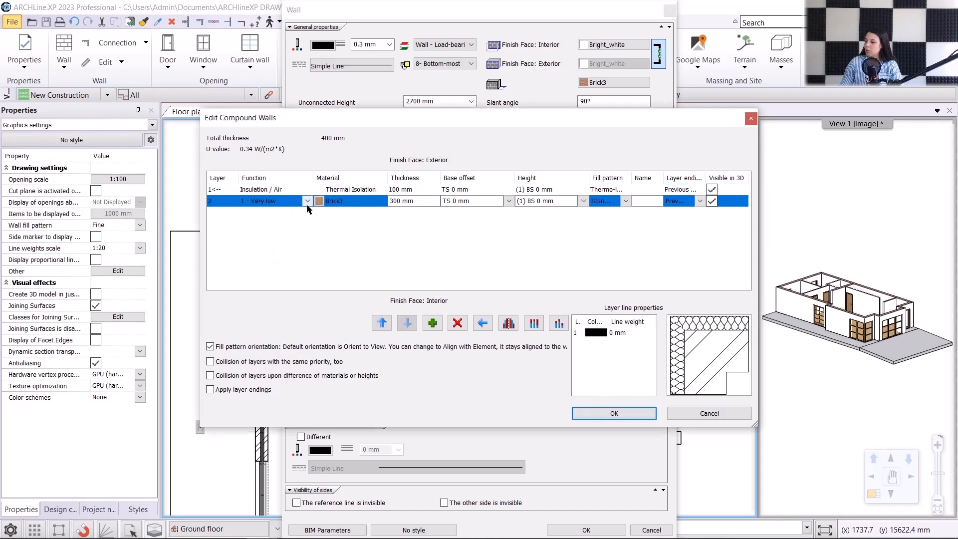
click(308, 201)
click(292, 211)
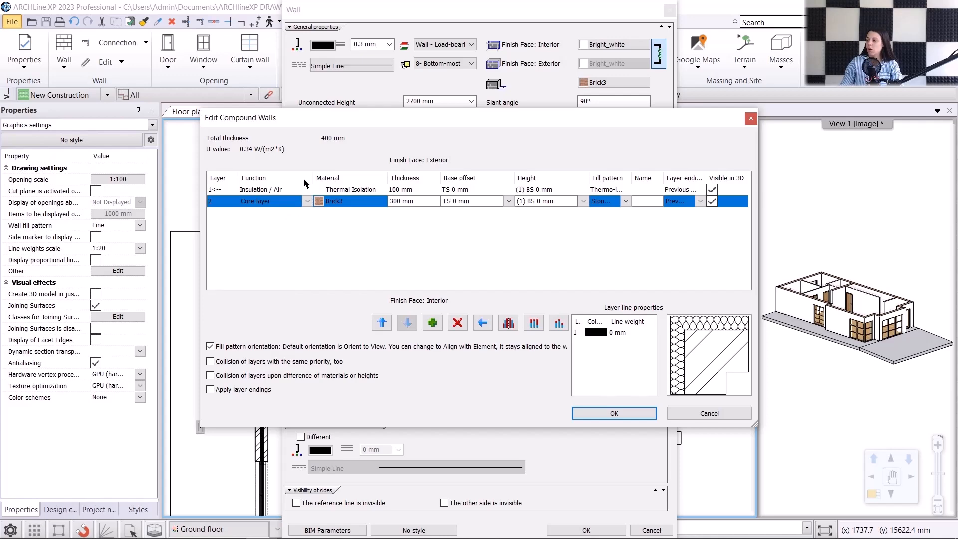
click(618, 414)
click(587, 531)
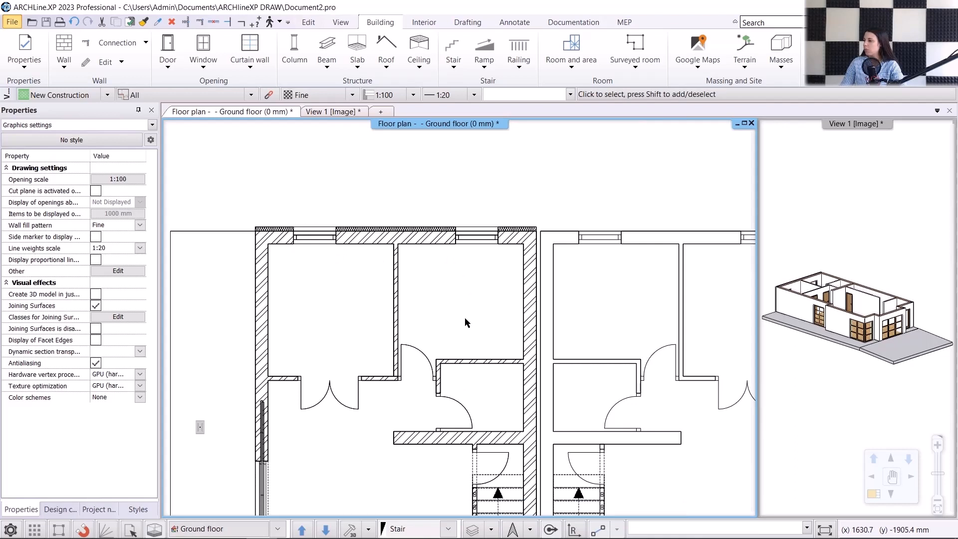
- Copy the properties of the leftmost house's upper outer wall, keeping the default property selection
click(436, 246)
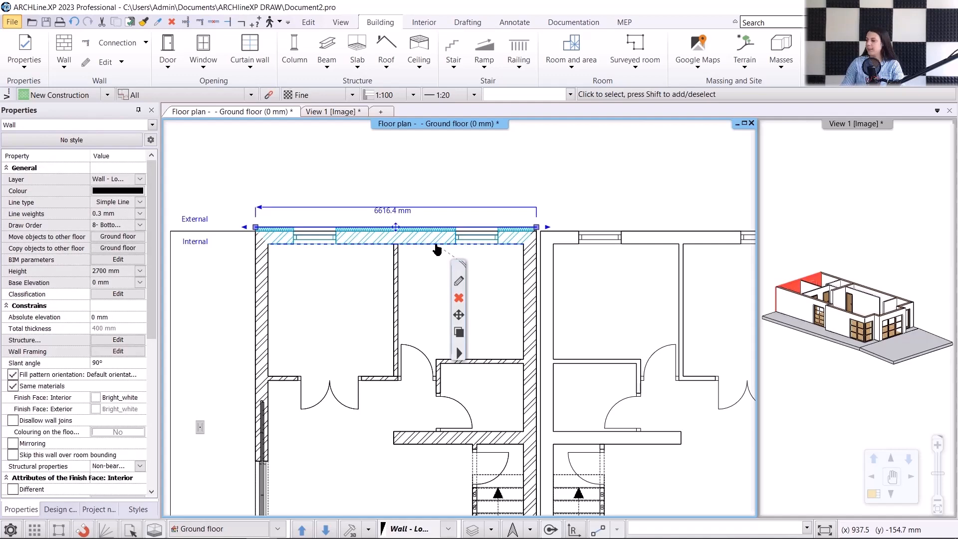
click(143, 22)
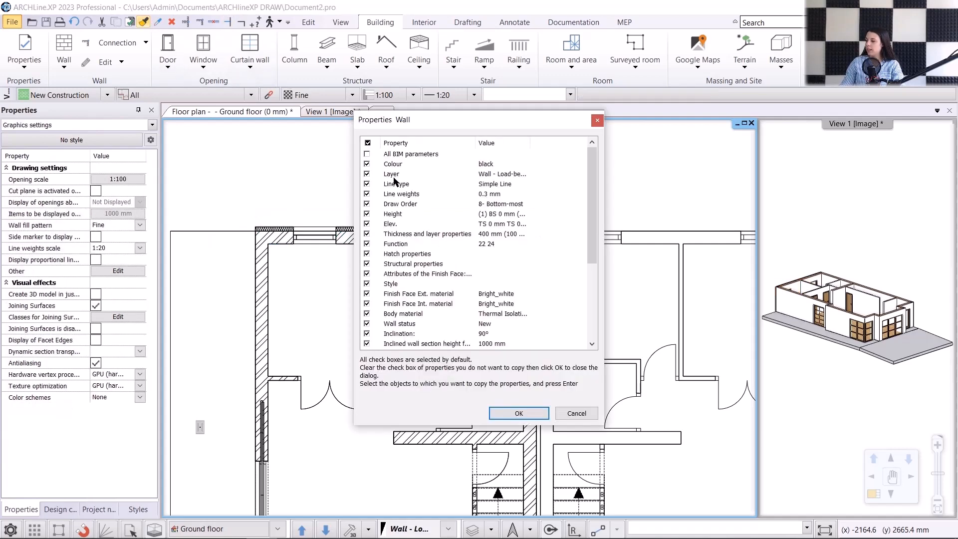
scroll(427, 240, down, 5)
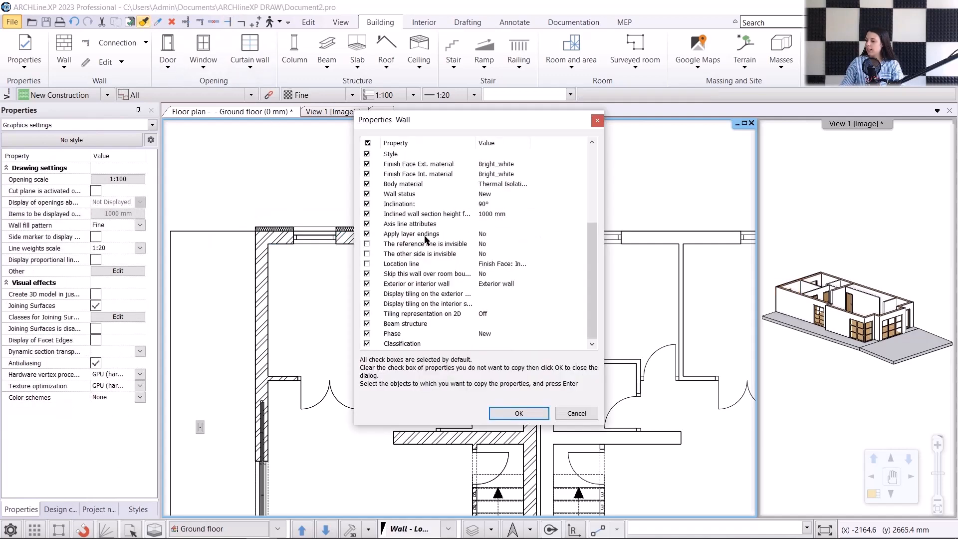
click(514, 414)
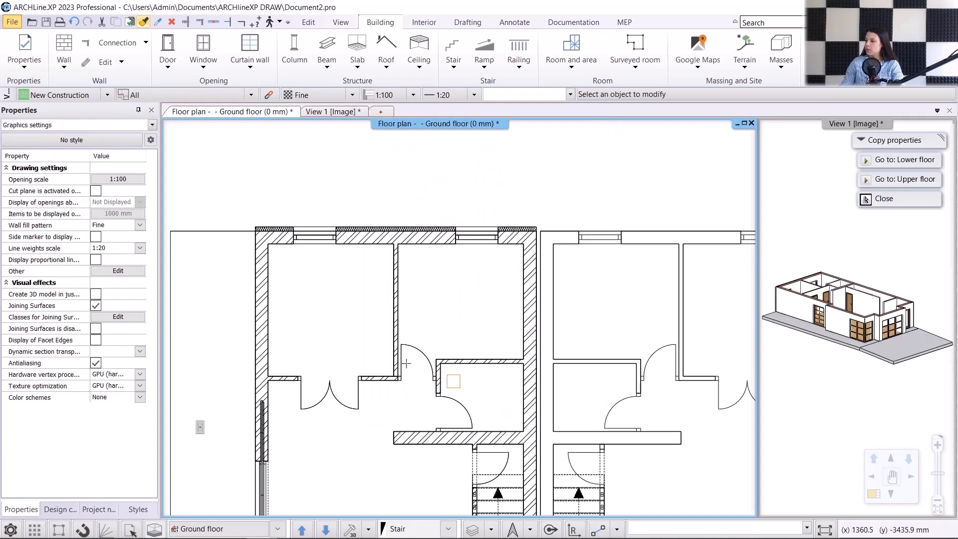
- Apply the copied properties to the leftmost house's remaining perimeter walls, including the bay and party walls, and check the front corner in 3D
middle_drag(360, 513, 364, 377)
click(281, 298)
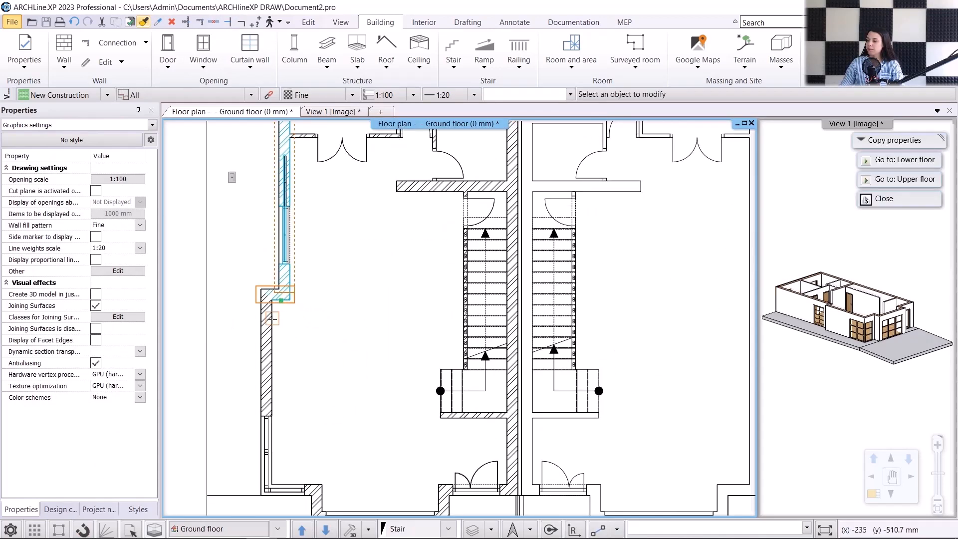
click(270, 318)
click(303, 492)
middle_drag(312, 502, 290, 416)
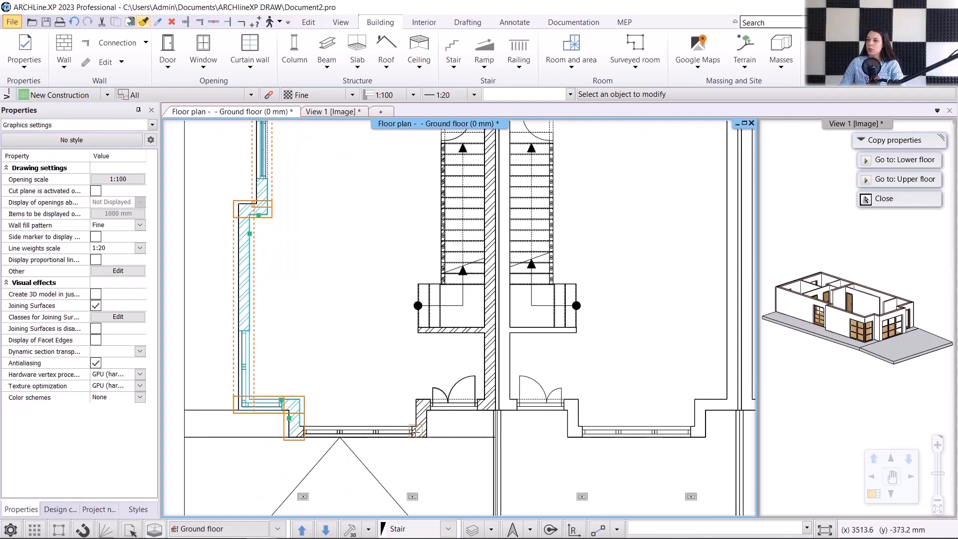
click(359, 431)
click(422, 419)
click(487, 394)
scroll(478, 407, down, 3)
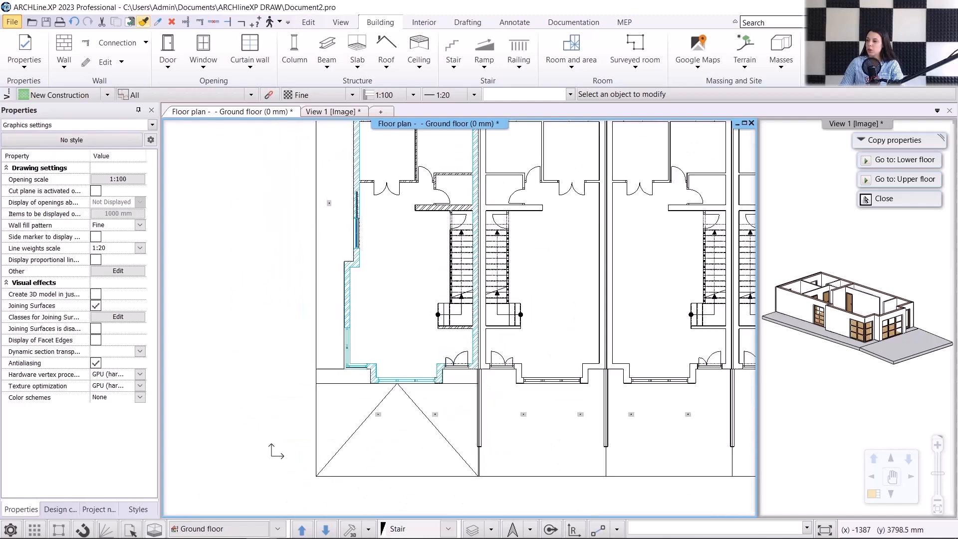
key(Return)
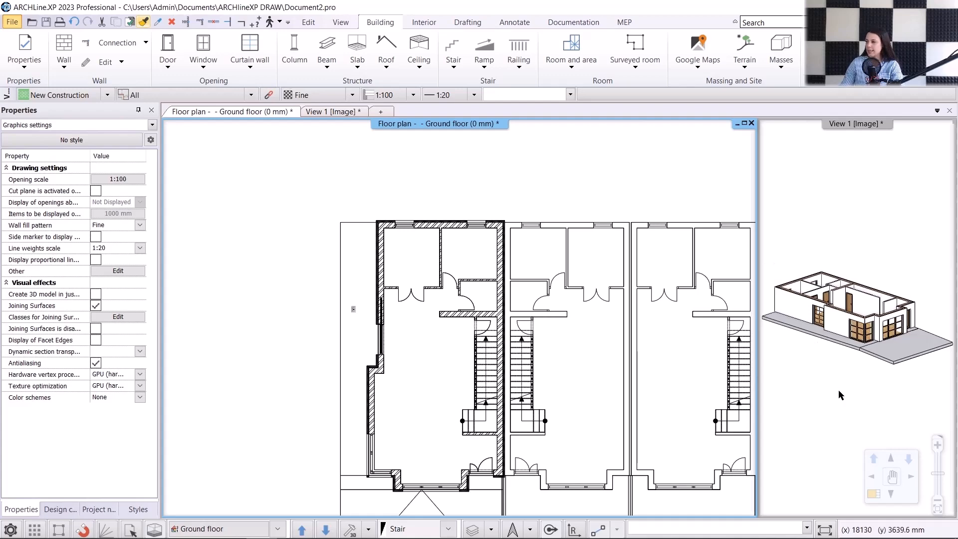
click(874, 493)
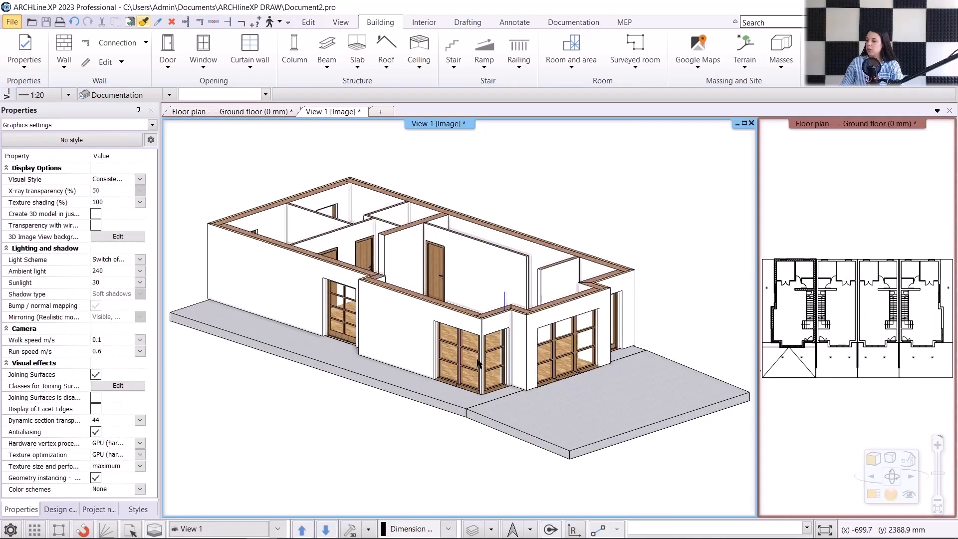
scroll(477, 363, up, 4)
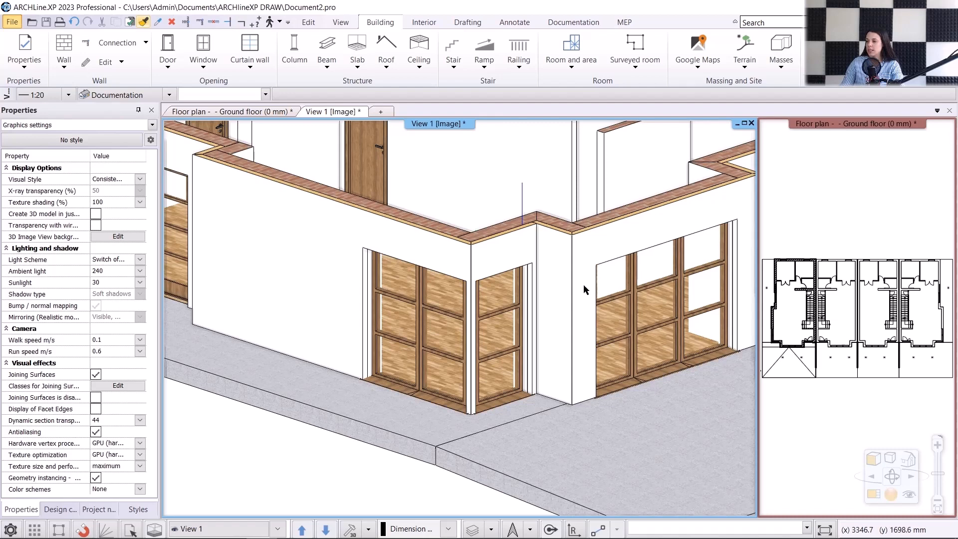
- Resize the void of the 1000 mm corner window out to the insulation's outer corner on the floor plan, and check the corner in 3D
click(253, 110)
scroll(385, 330, up, 5)
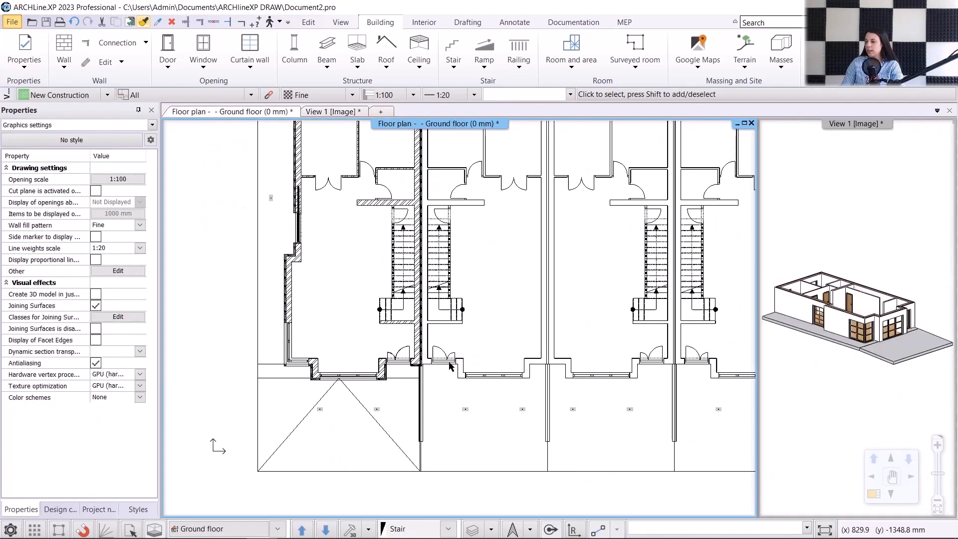
scroll(499, 327, up, 2)
click(434, 282)
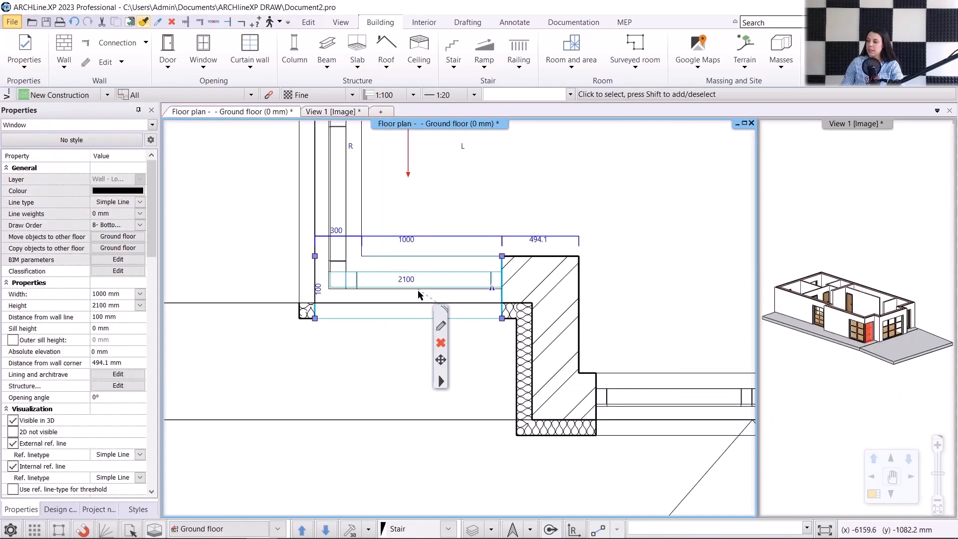
right_click(442, 379)
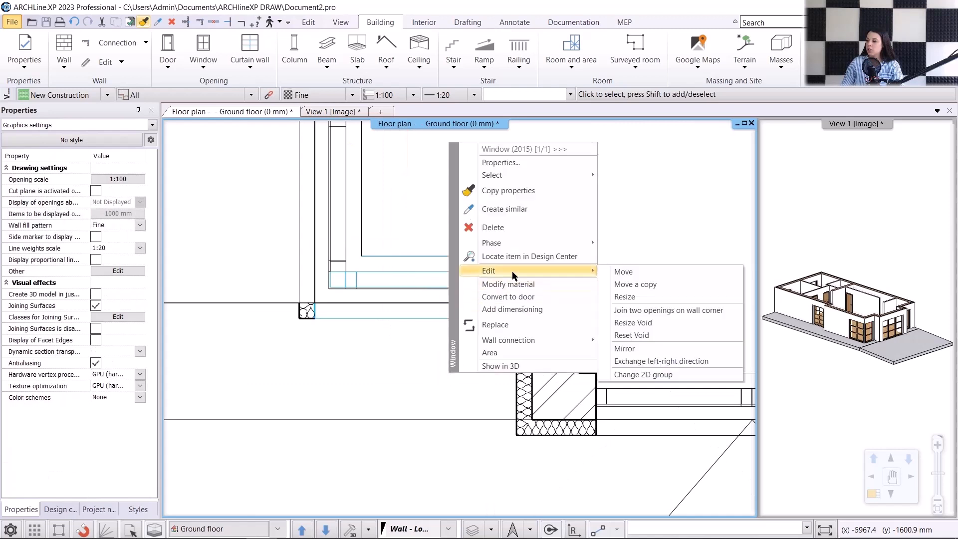
mouse_move(511, 270)
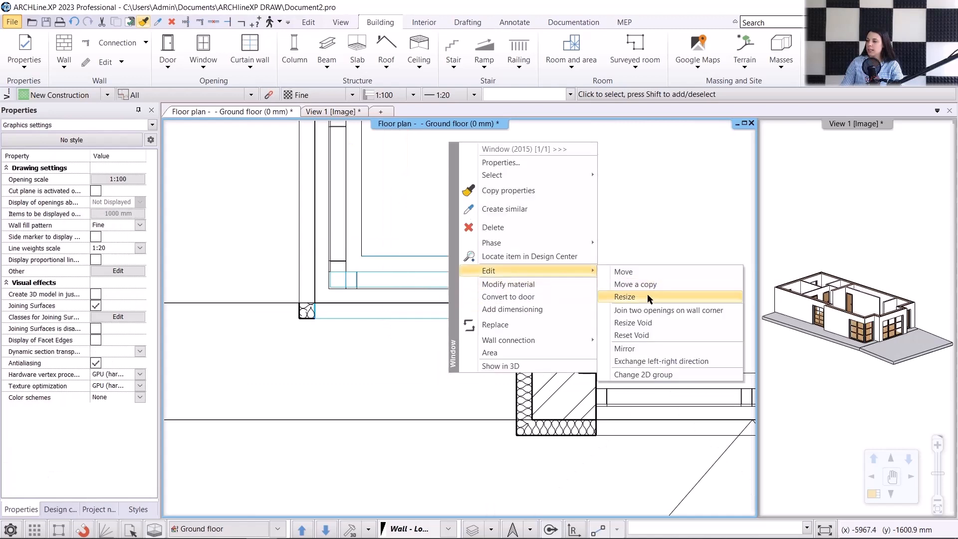
click(660, 322)
click(312, 304)
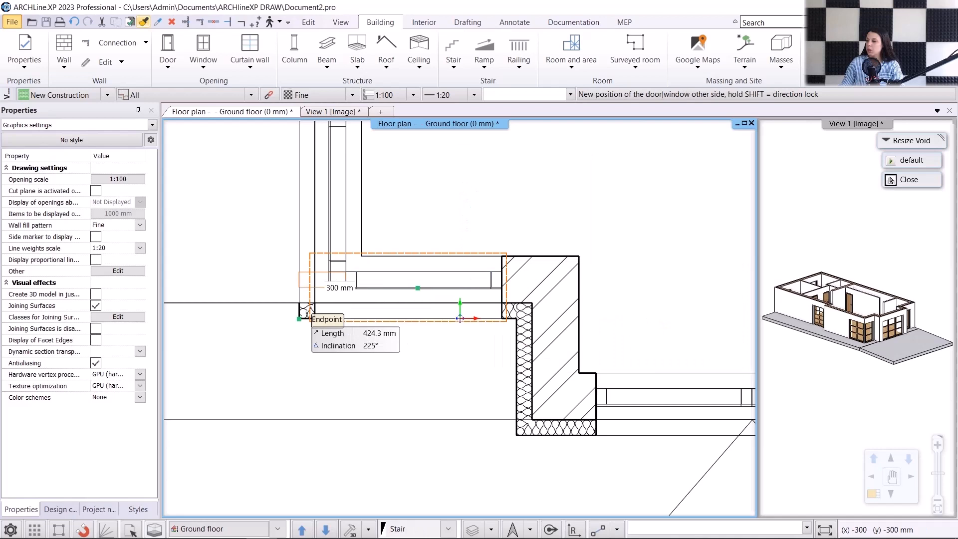
click(331, 300)
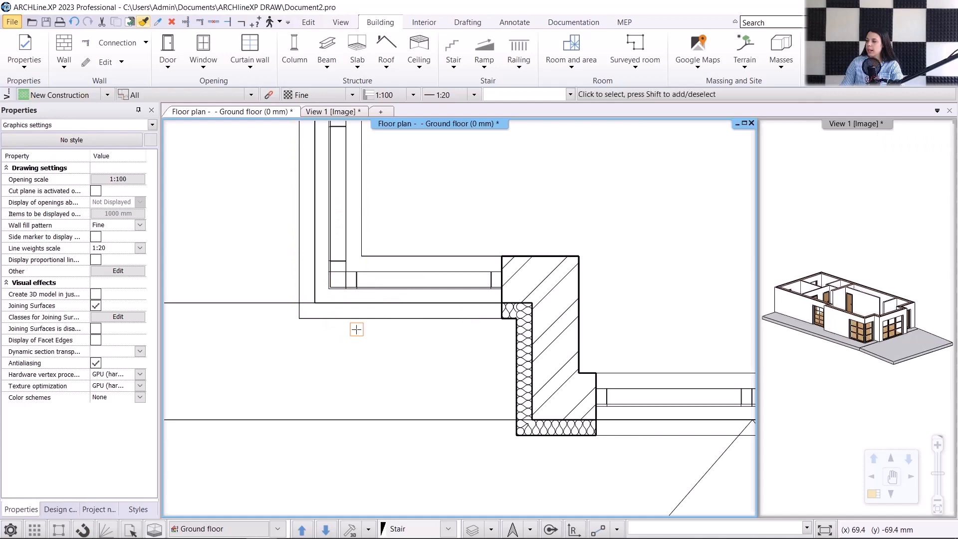
click(315, 112)
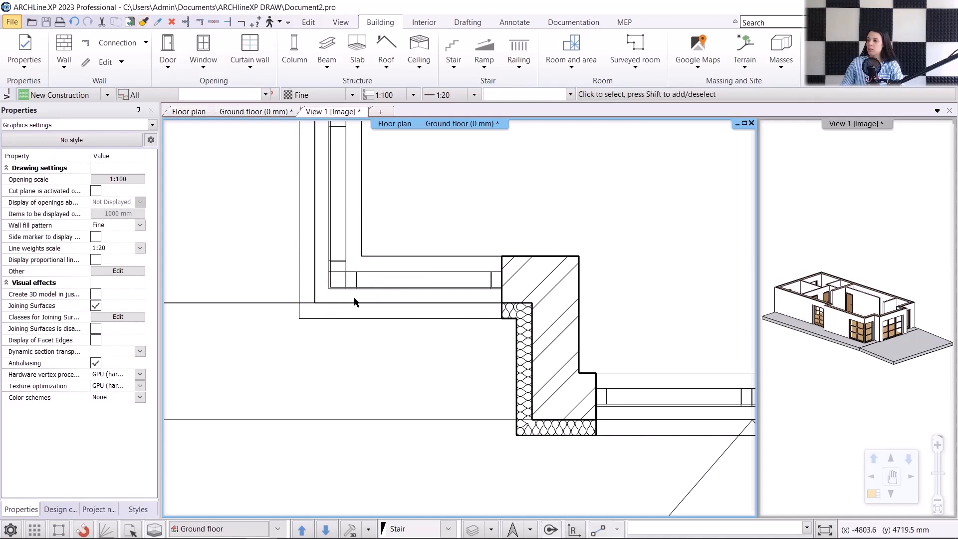
scroll(488, 355, up, 3)
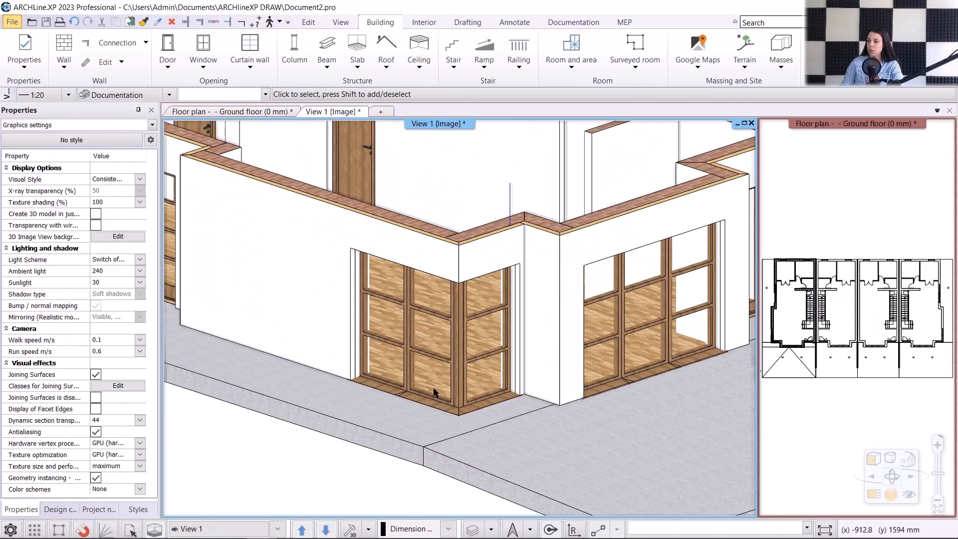
- Start an L-form stair in the leftmost house's floor plan and draw its first side about 1825 mm along the small wall to the party wall
click(244, 112)
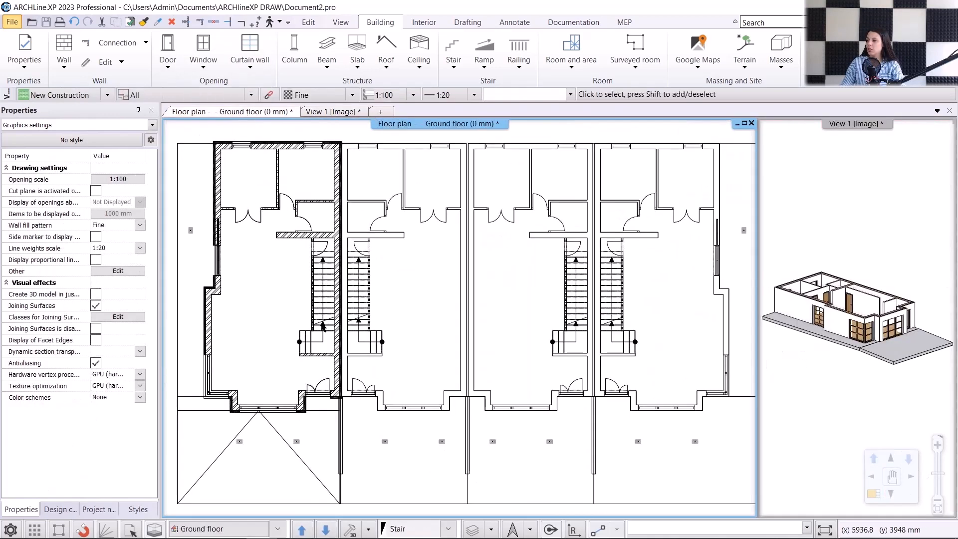
scroll(338, 236, up, 2)
scroll(353, 295, up, 2)
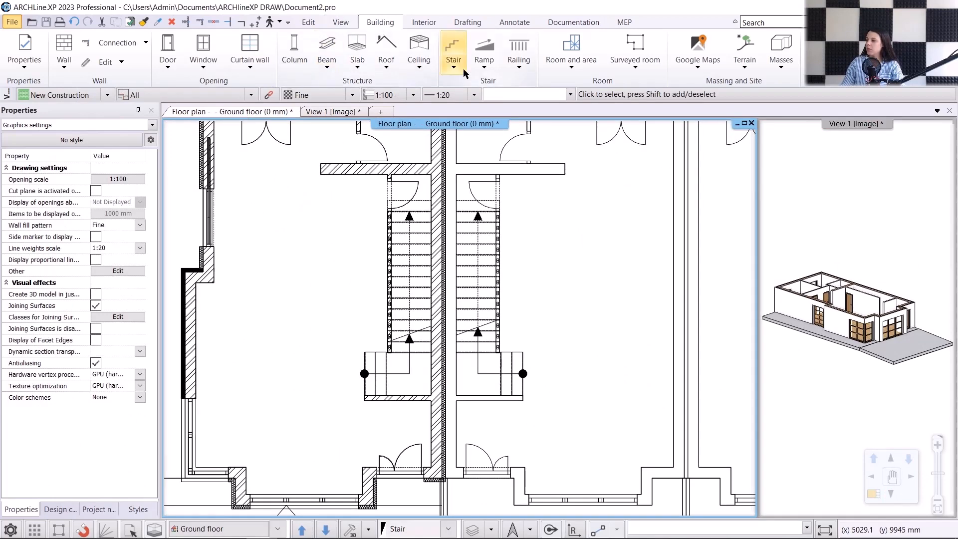
click(454, 48)
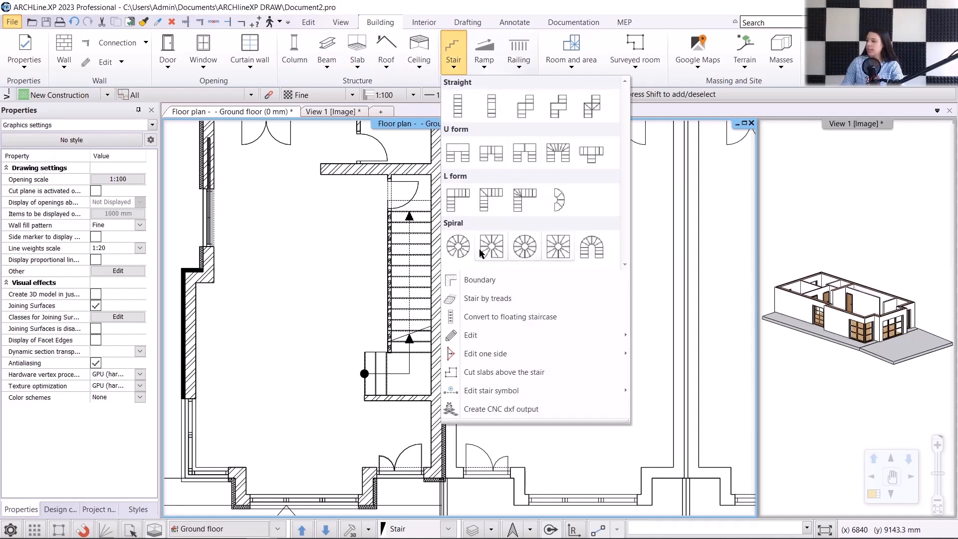
click(463, 199)
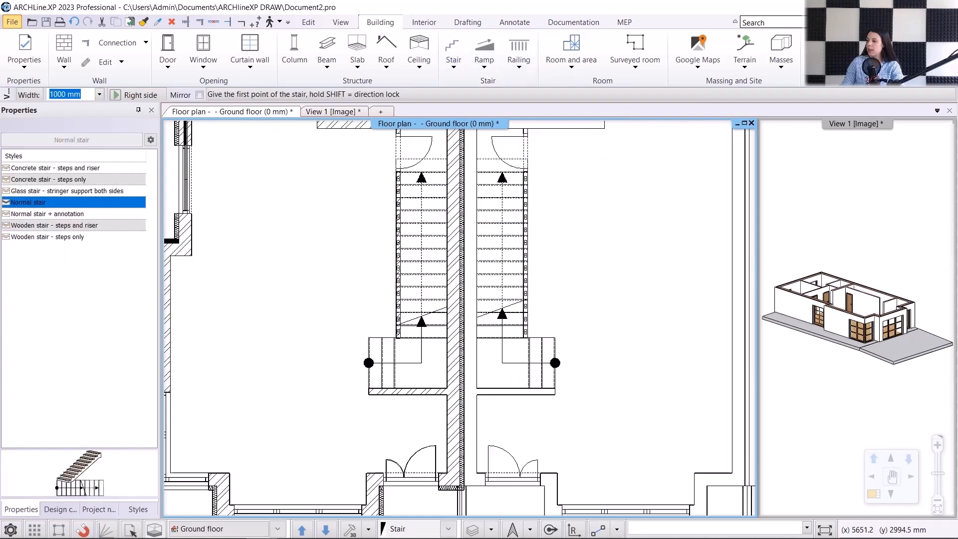
scroll(338, 435, up, 2)
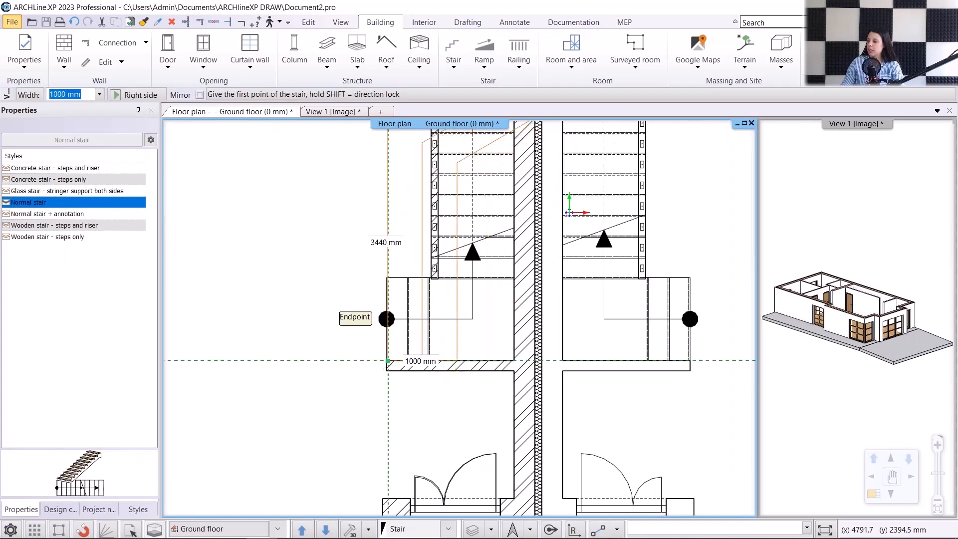
click(388, 361)
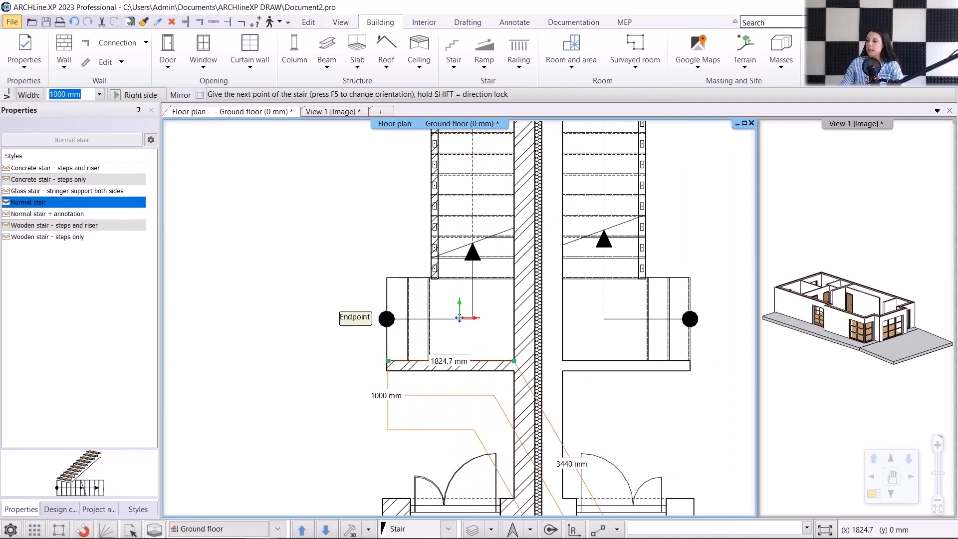
click(514, 360)
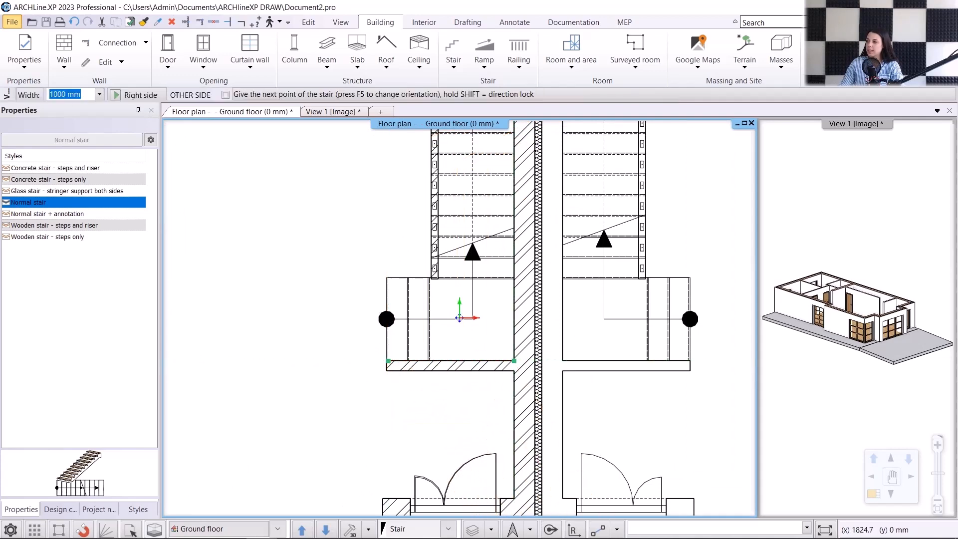
- Flip the stair's orientation inward and end its second side about 5100 mm along the party wall, near the door above the steps
middle_drag(514, 176, 503, 289)
scroll(503, 289, down, 1)
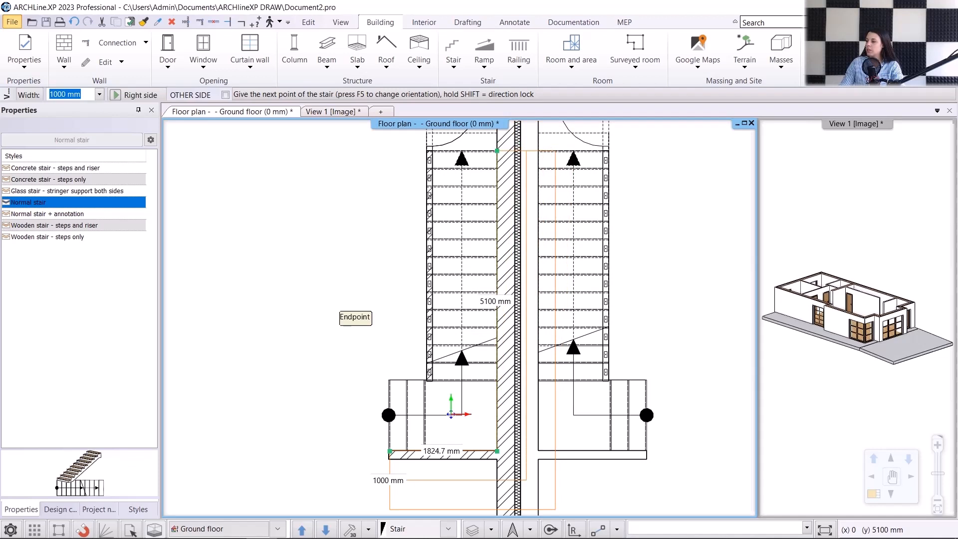
key(F5)
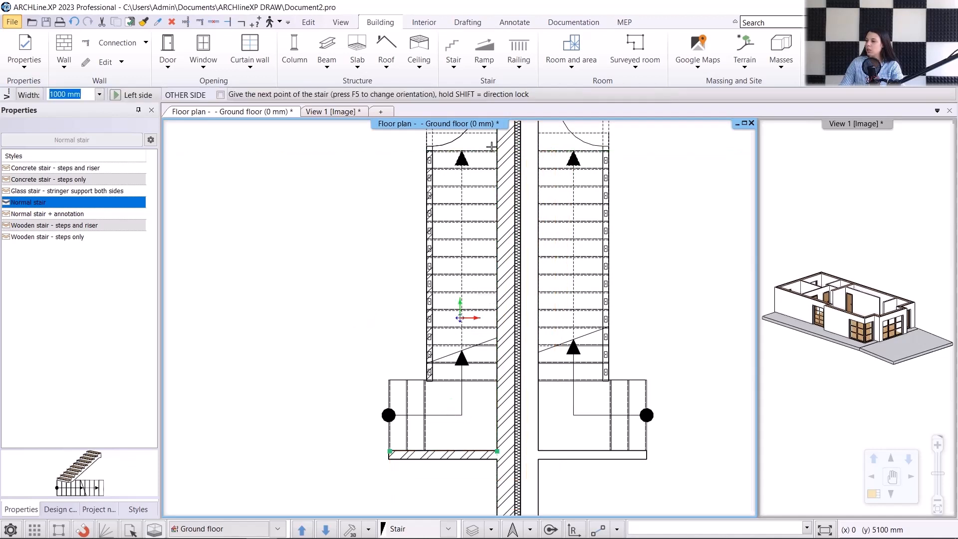
middle_drag(494, 182, 467, 277)
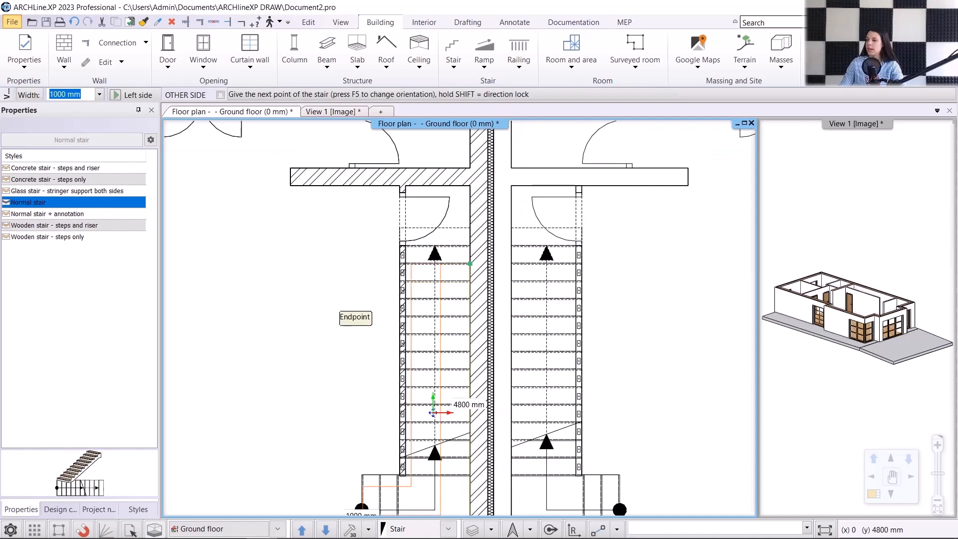
click(468, 224)
scroll(470, 309, down, 1)
middle_drag(447, 464, 447, 438)
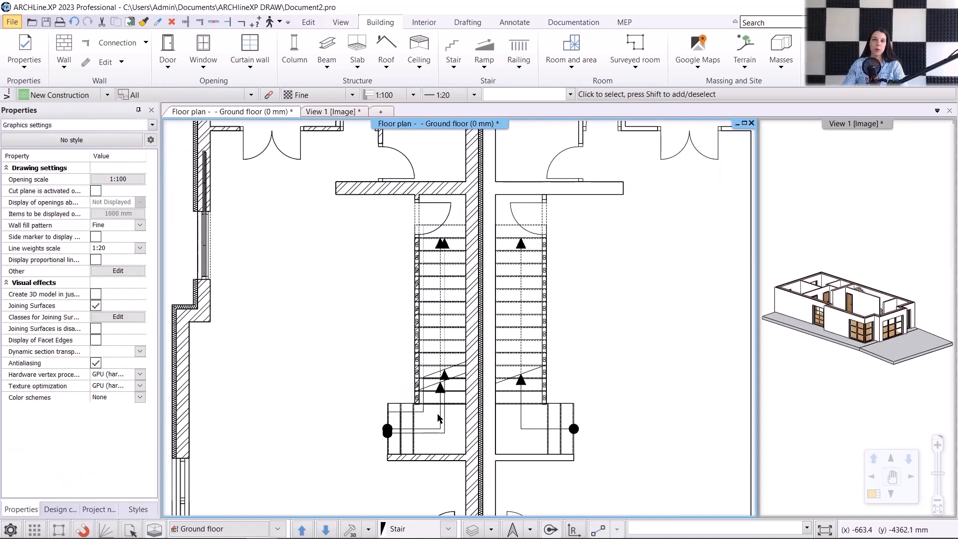
- Make the new stair take the floor height, set its second flight to 13 steps, and choose the alternative upper-floor connection
click(446, 438)
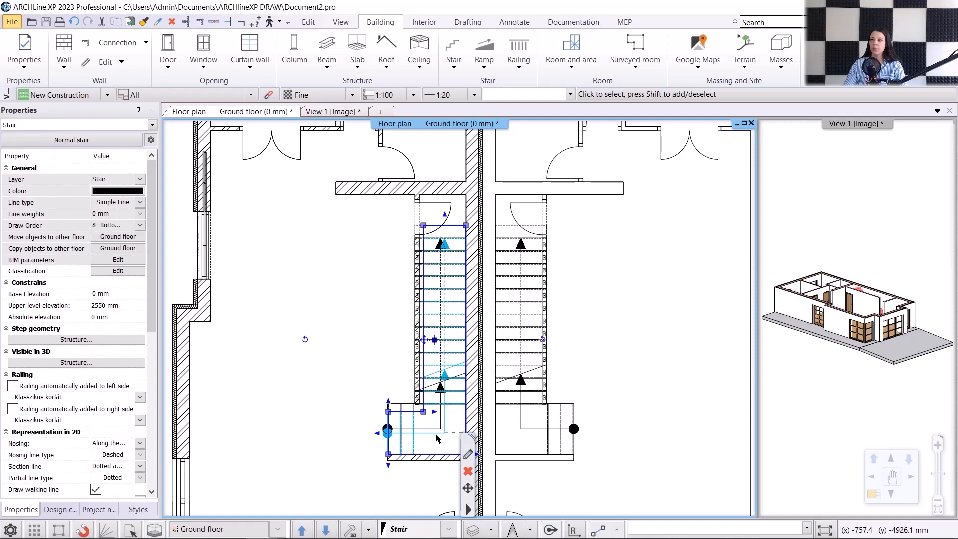
click(466, 455)
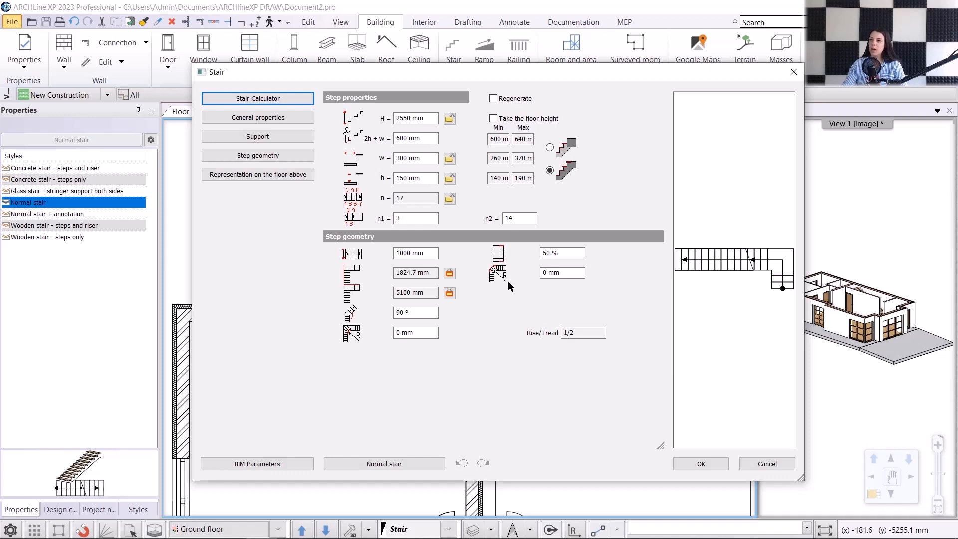
click(494, 119)
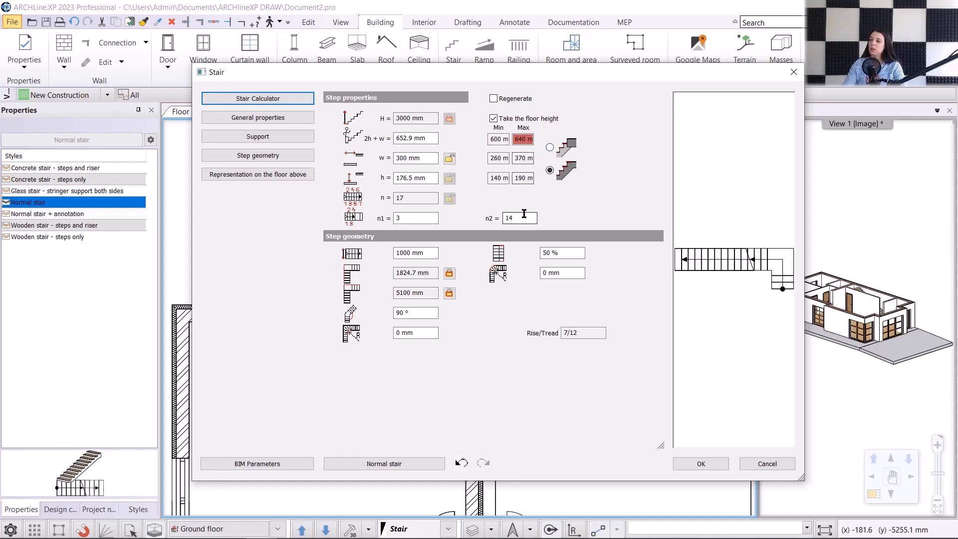
drag(523, 217, 510, 217)
text(3)
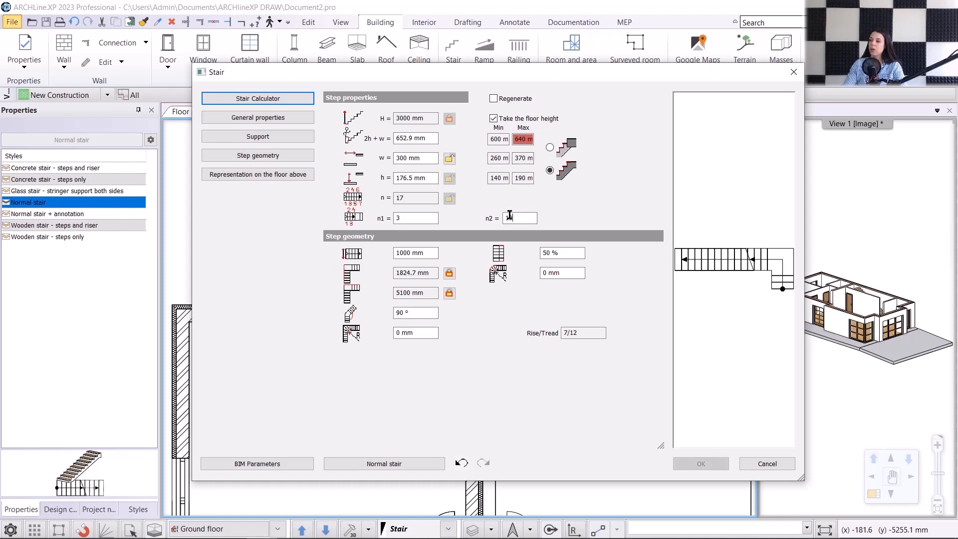
click(413, 218)
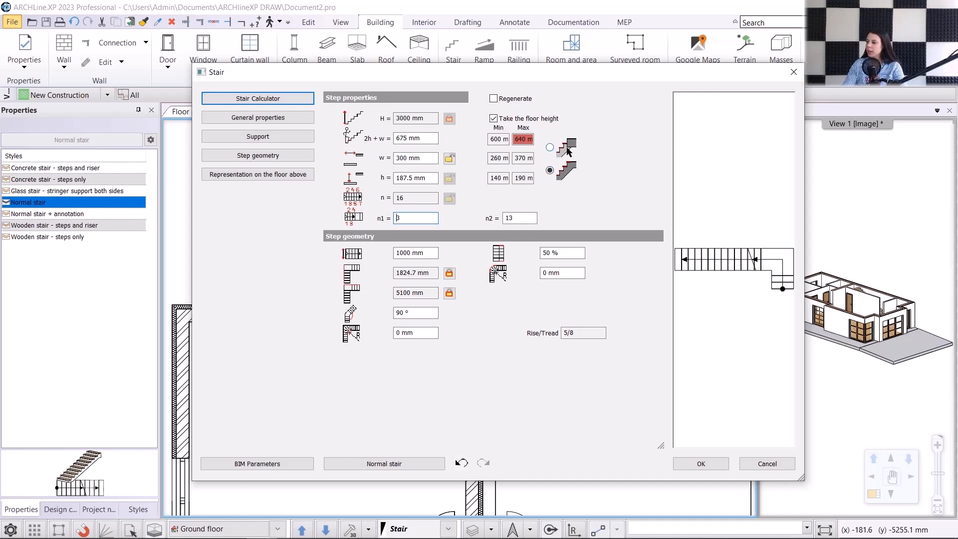
click(551, 147)
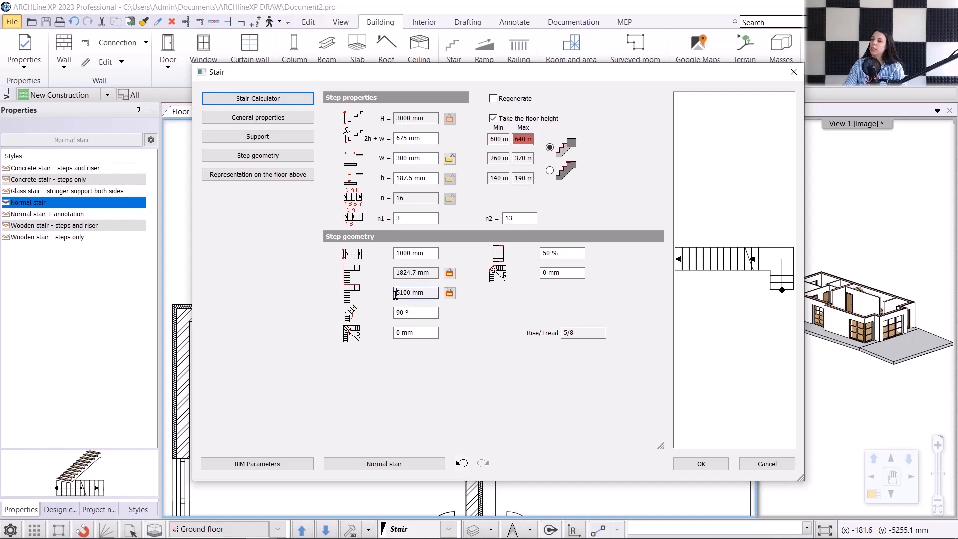
- Unlock the stair's second side and set its length to 4800 mm, and set the stair width to 1200 mm
click(449, 294)
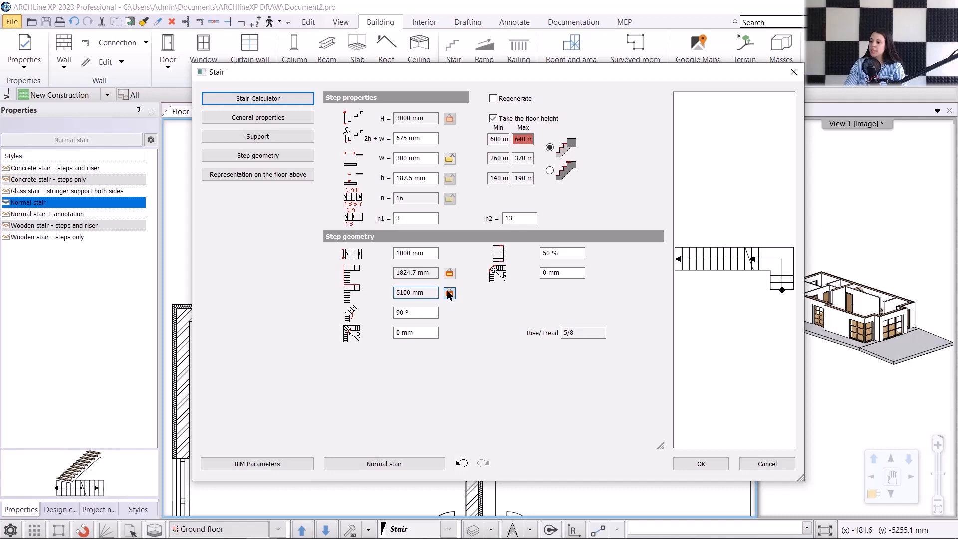
click(449, 294)
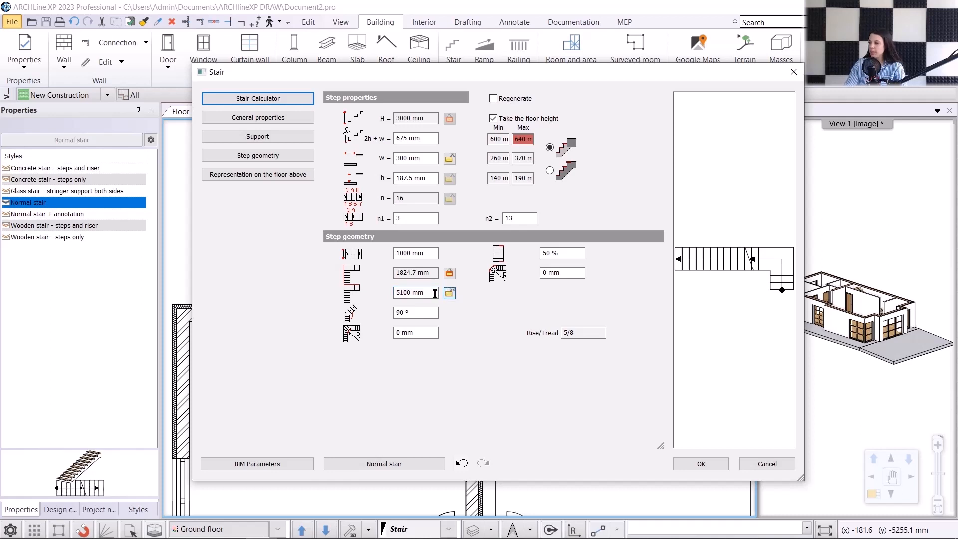
drag(432, 293, 309, 285)
text(4800)
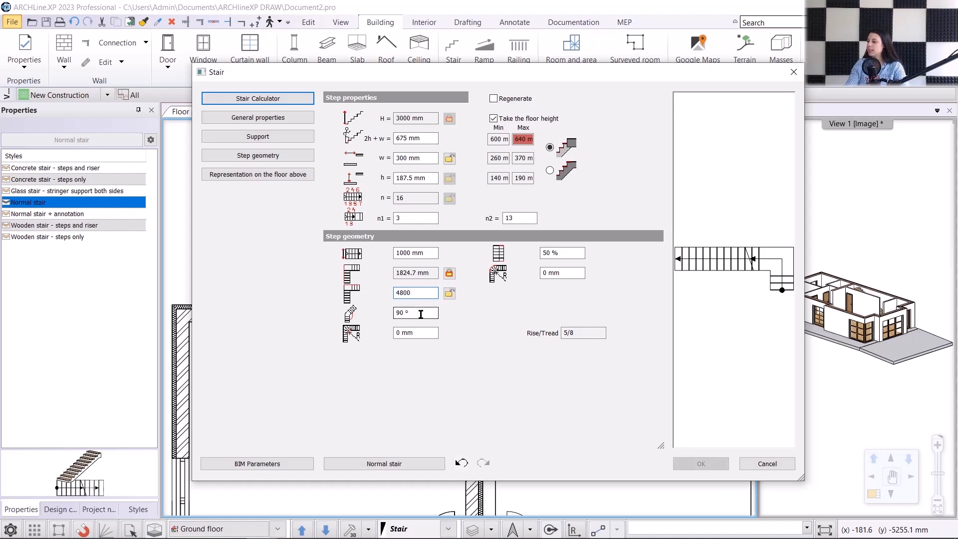
key(Return)
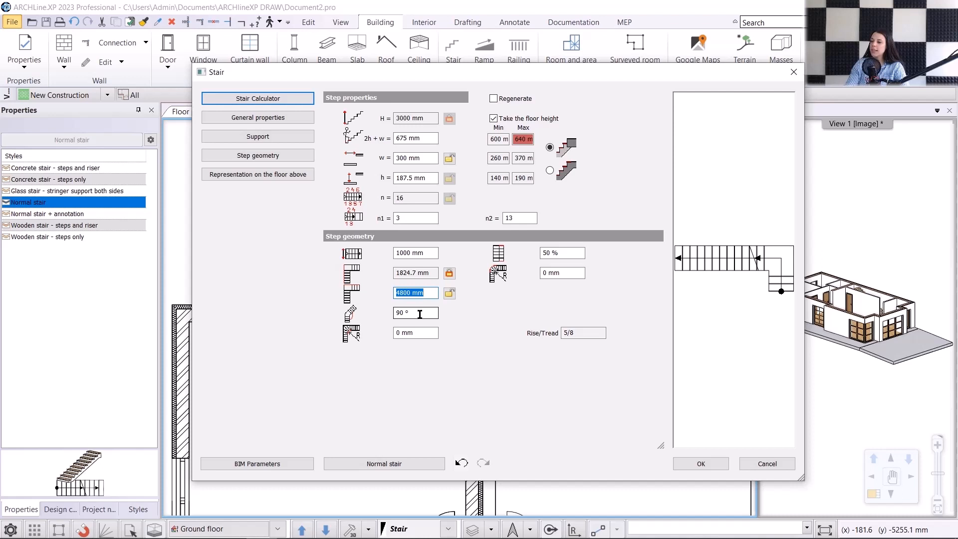
drag(430, 253, 352, 265)
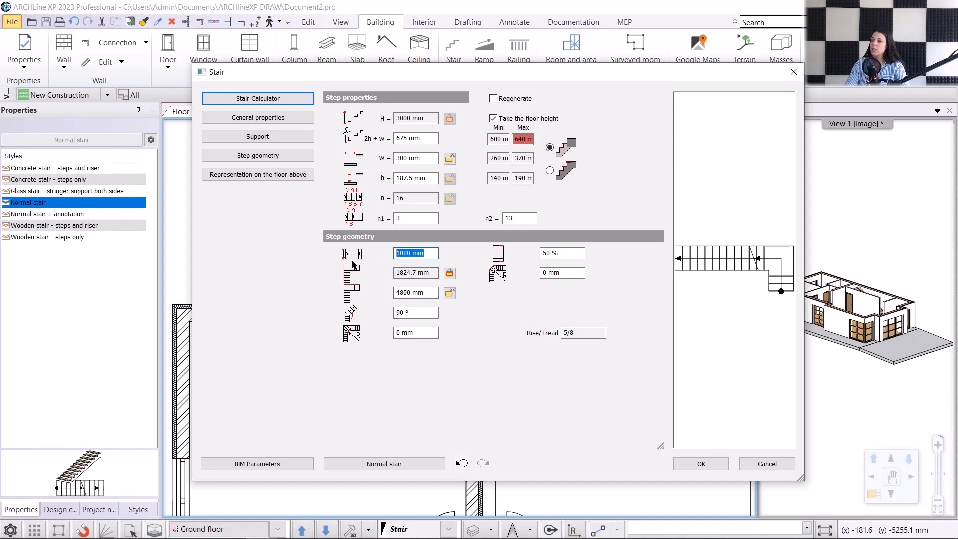
text(1200)
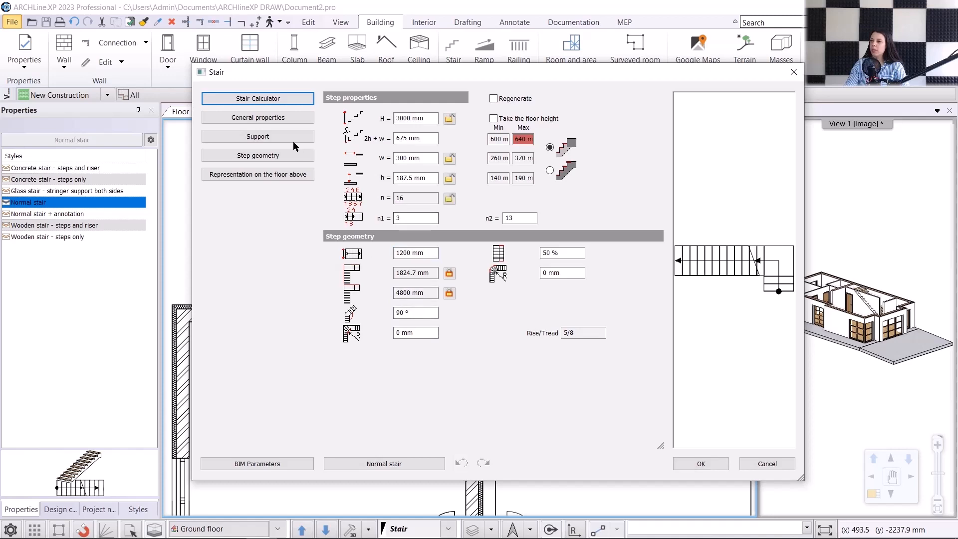
- Examine the section line options for the stair's 2D representation, keeping the current one, and close the stair settings
click(268, 120)
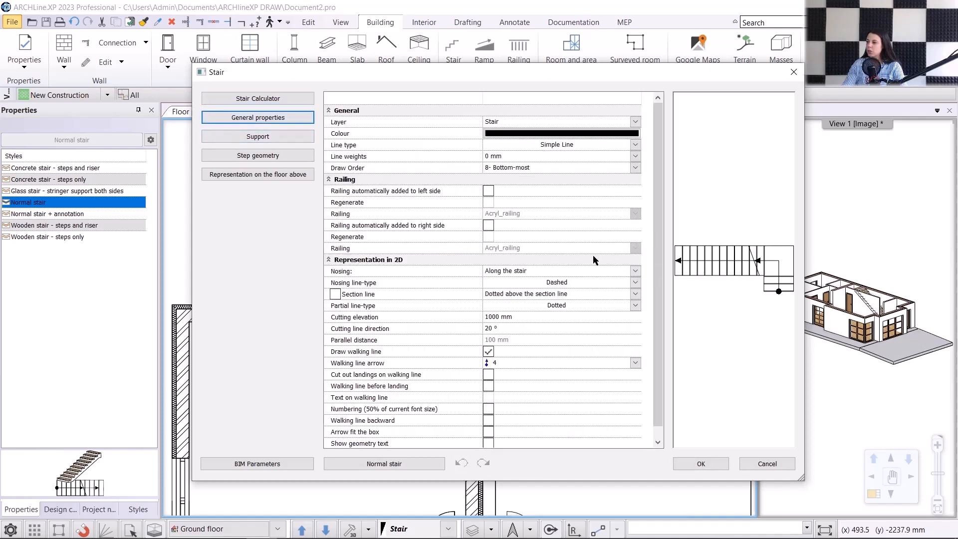
click(636, 294)
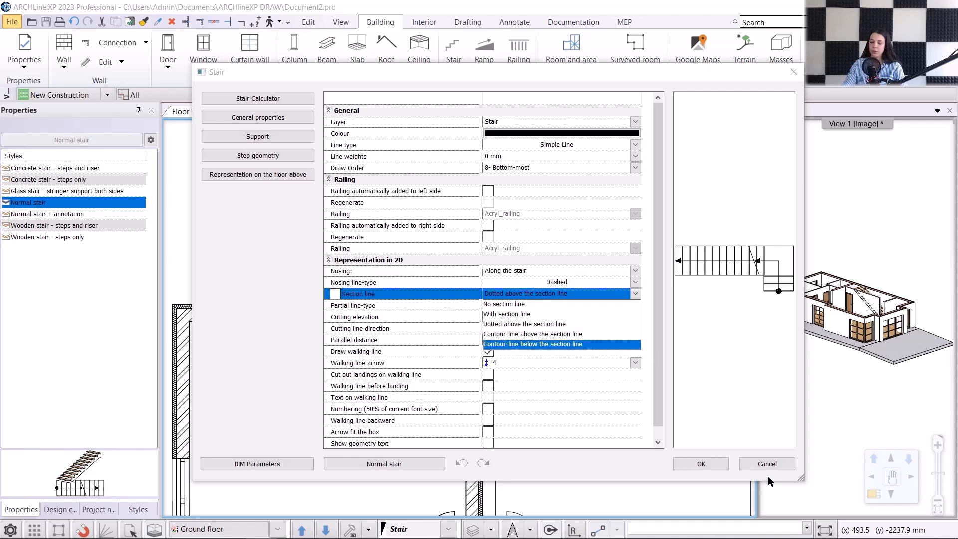
click(718, 464)
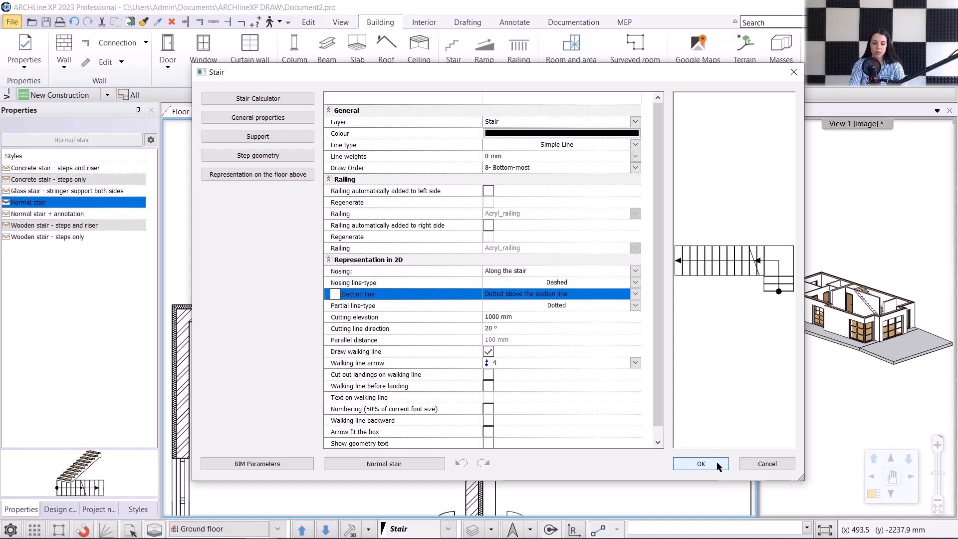
click(718, 465)
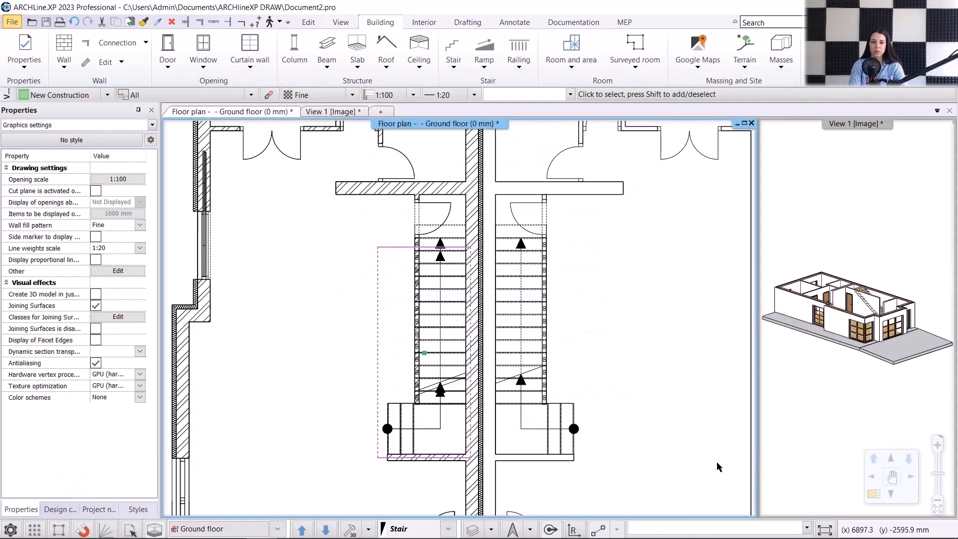
- Inspect the stair in the 3D view and set its support option for cutting the walls to On own floor and below
click(320, 113)
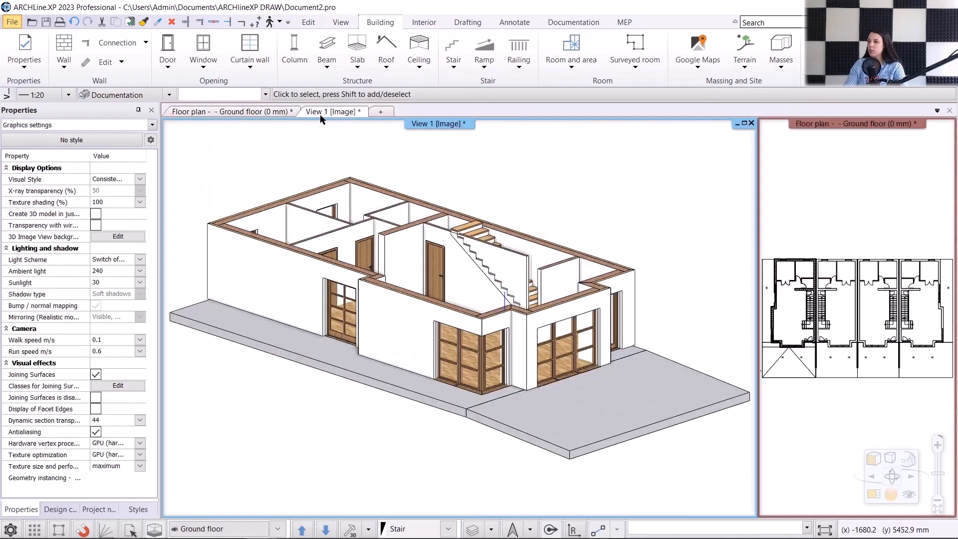
scroll(451, 190, up, 2)
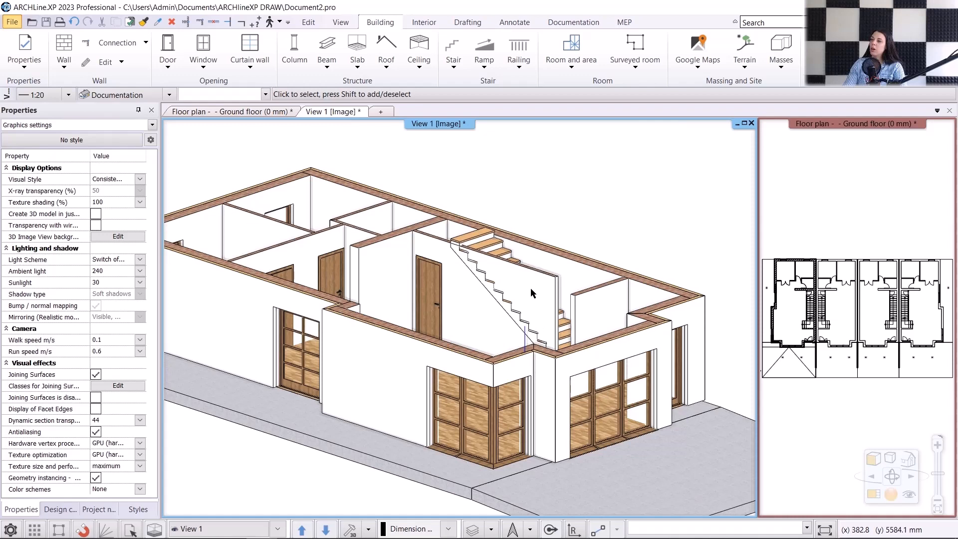
click(490, 246)
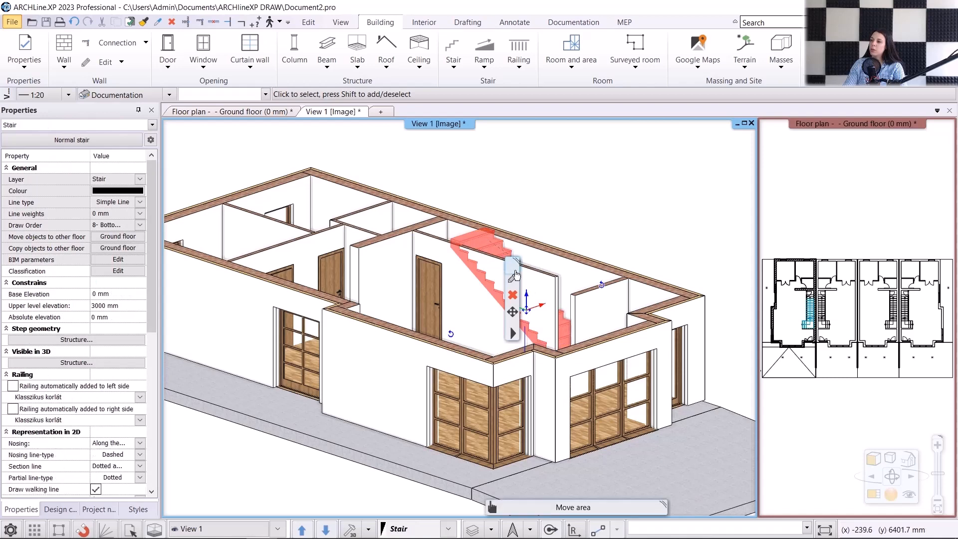
click(513, 278)
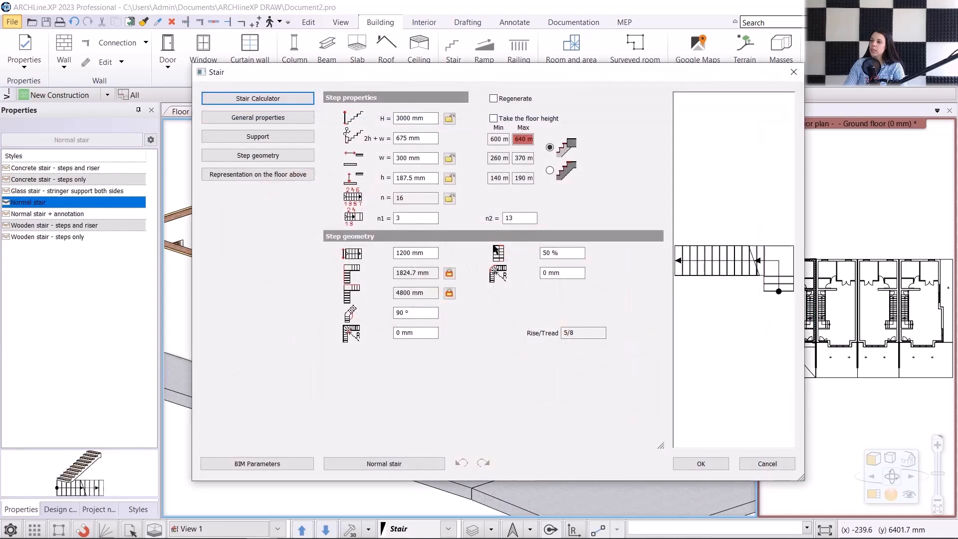
click(257, 134)
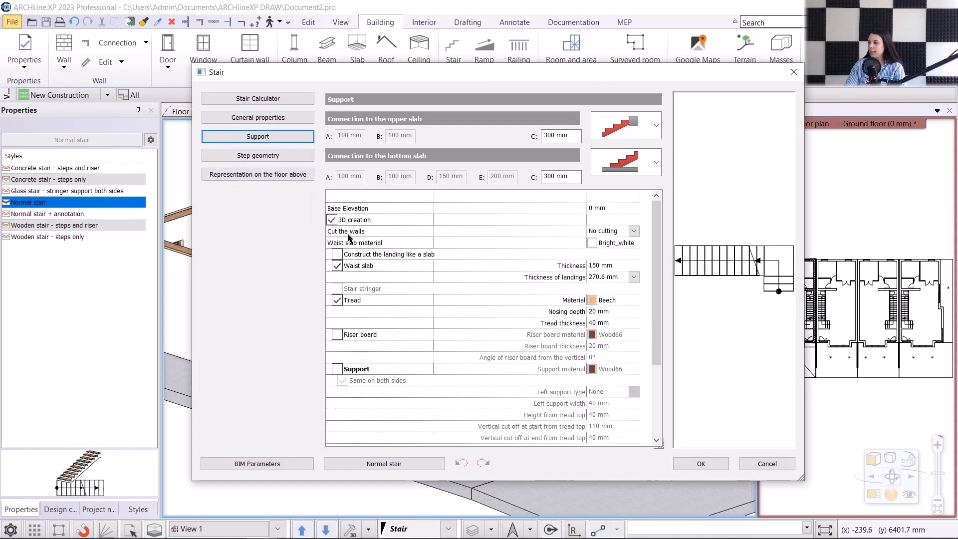
click(634, 232)
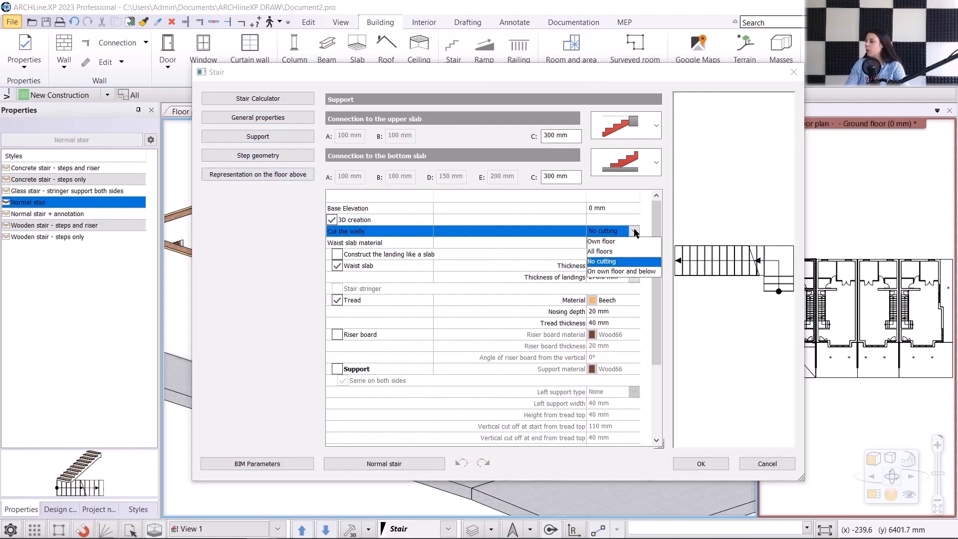
click(630, 275)
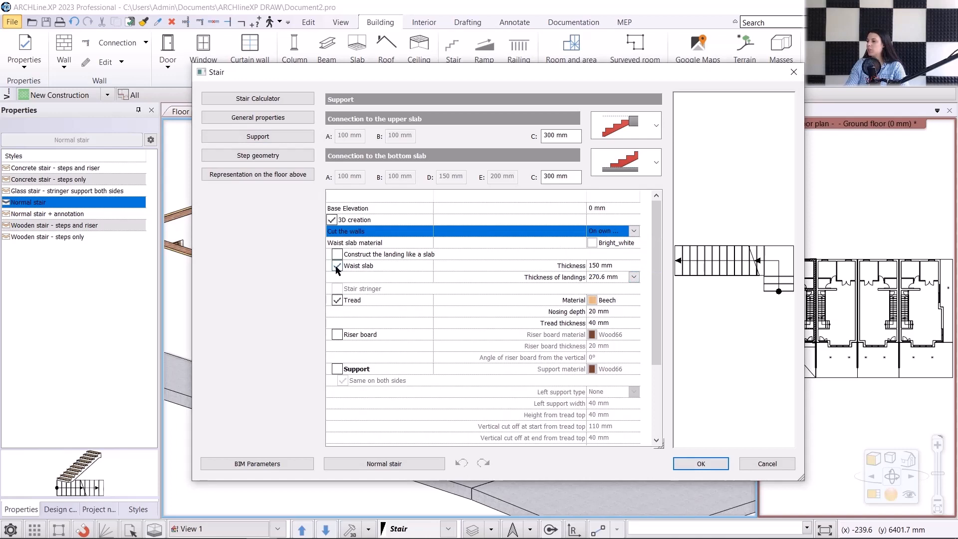
click(702, 464)
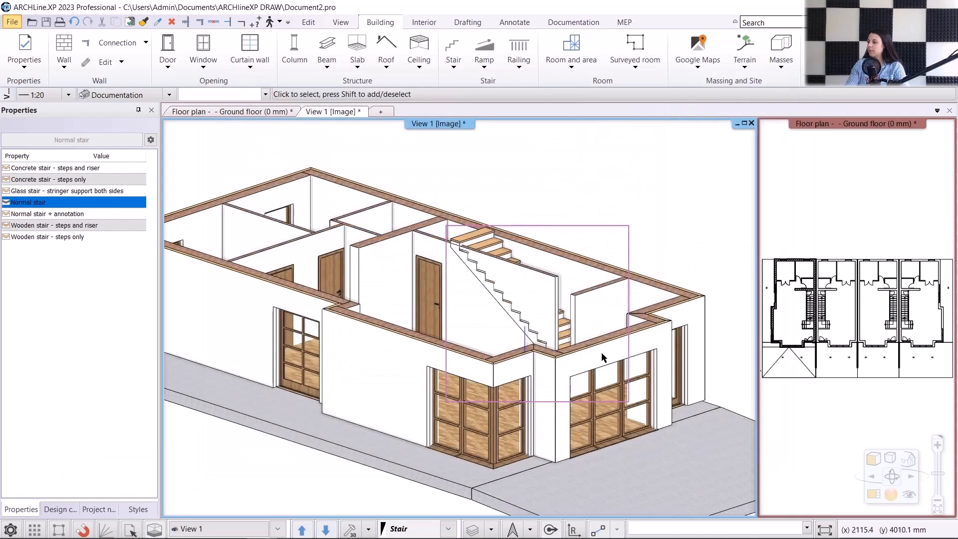
- Change the stair's tread material to Wood-paldao in its support settings and apply the change to the model
click(348, 527)
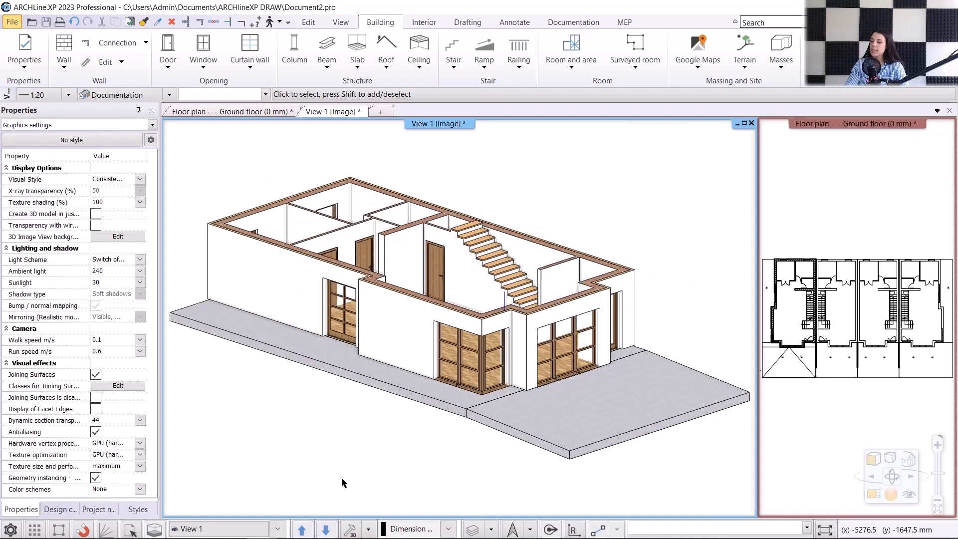
click(510, 283)
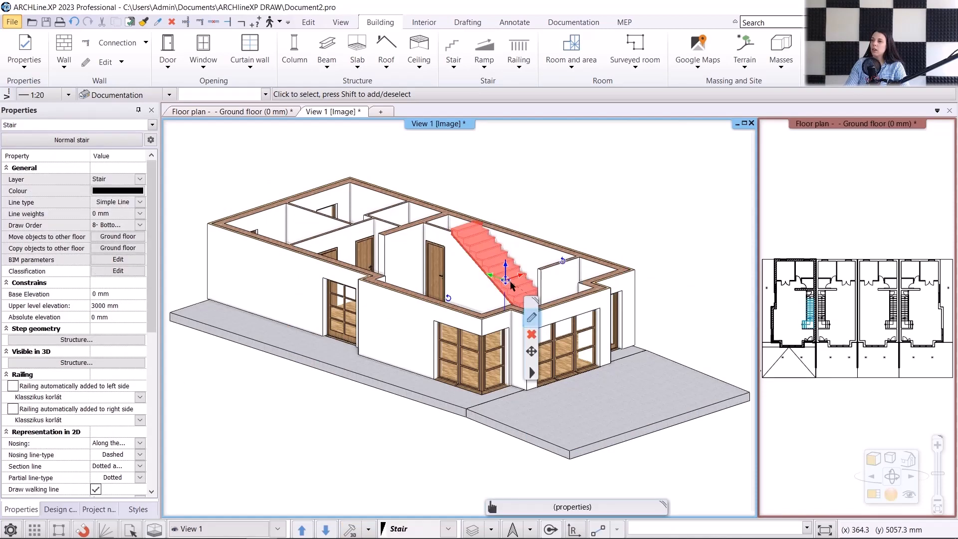
click(532, 317)
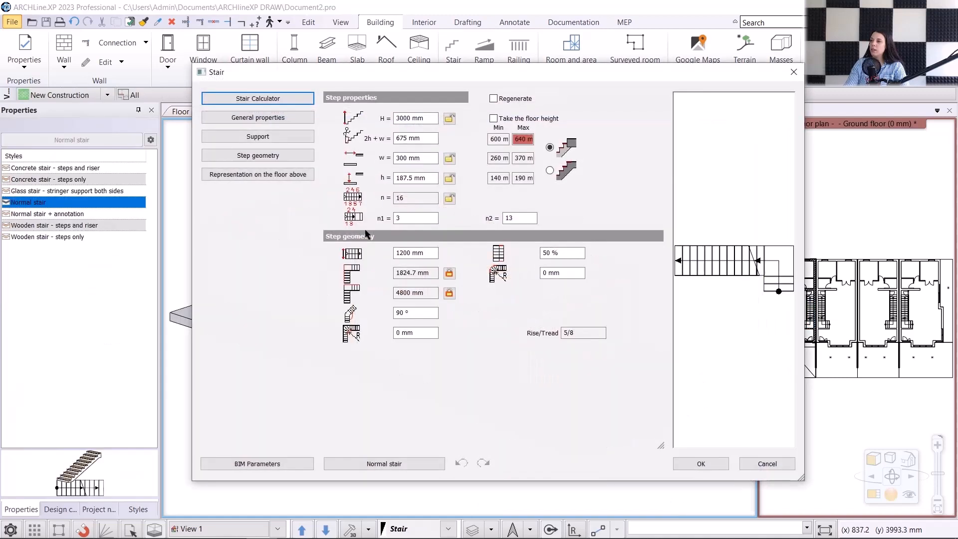
click(258, 136)
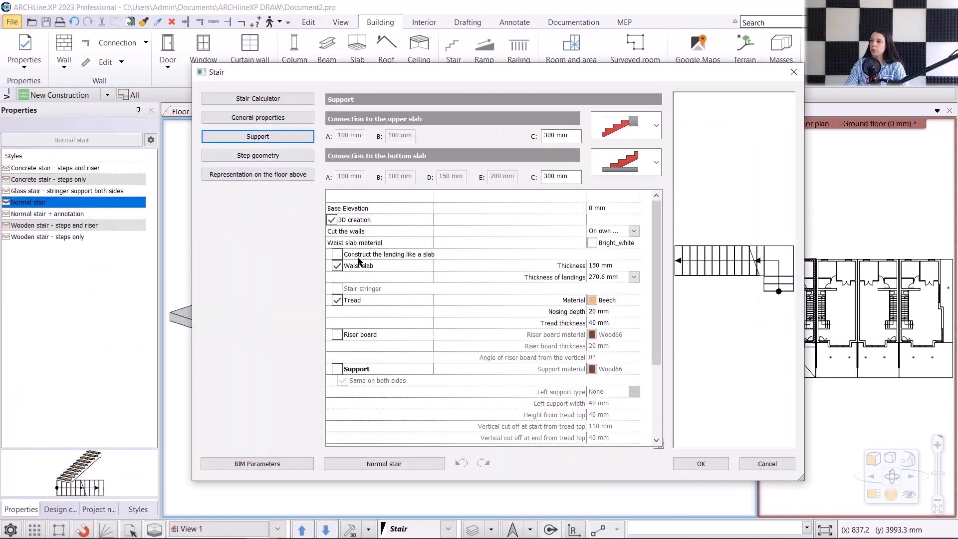
click(592, 300)
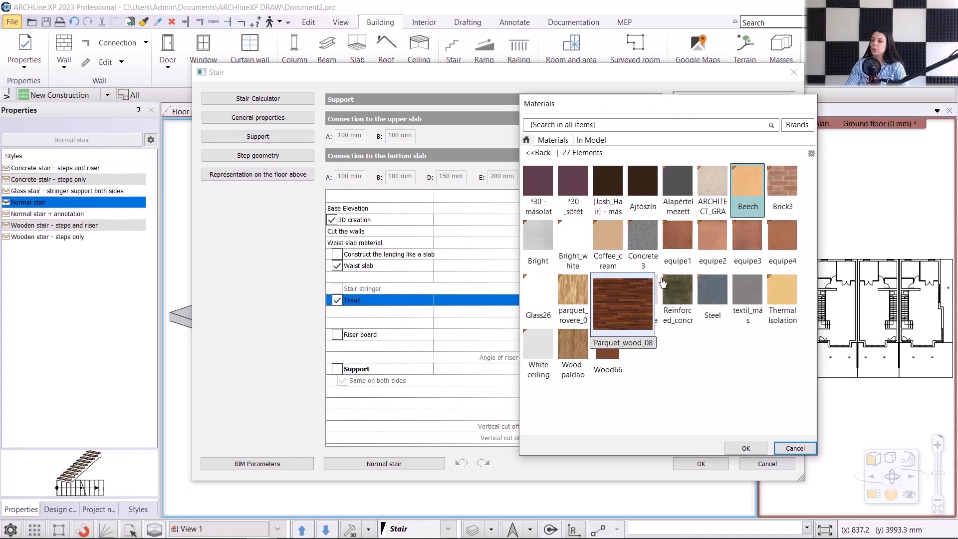
click(584, 361)
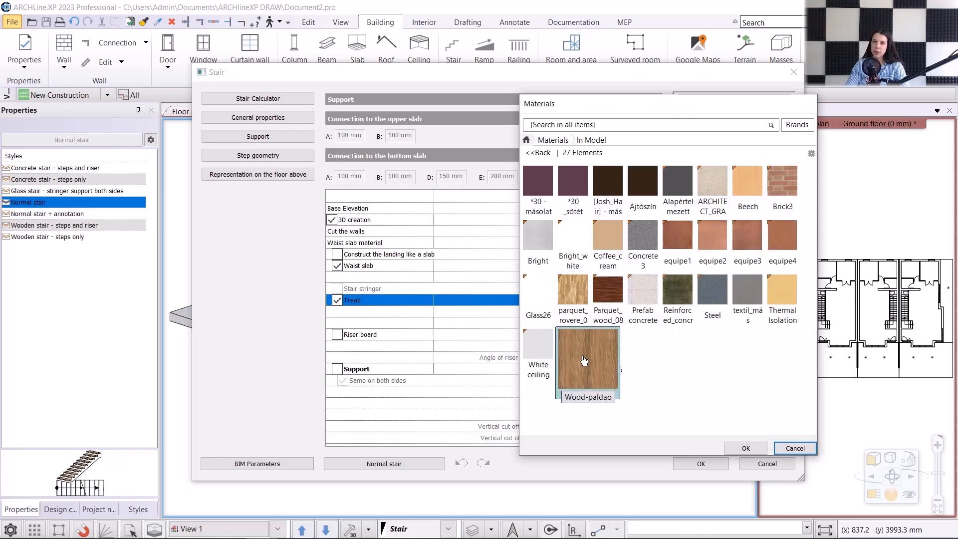
click(735, 448)
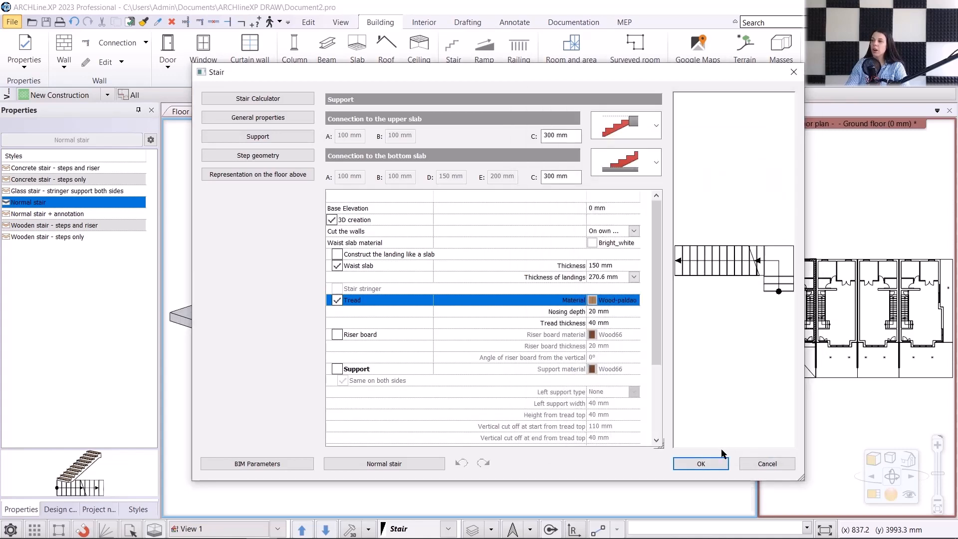
click(719, 464)
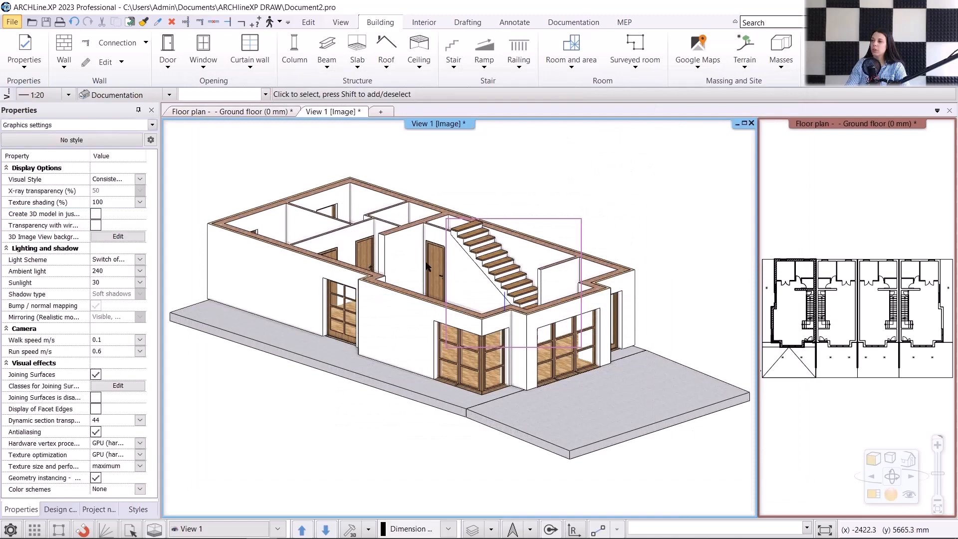